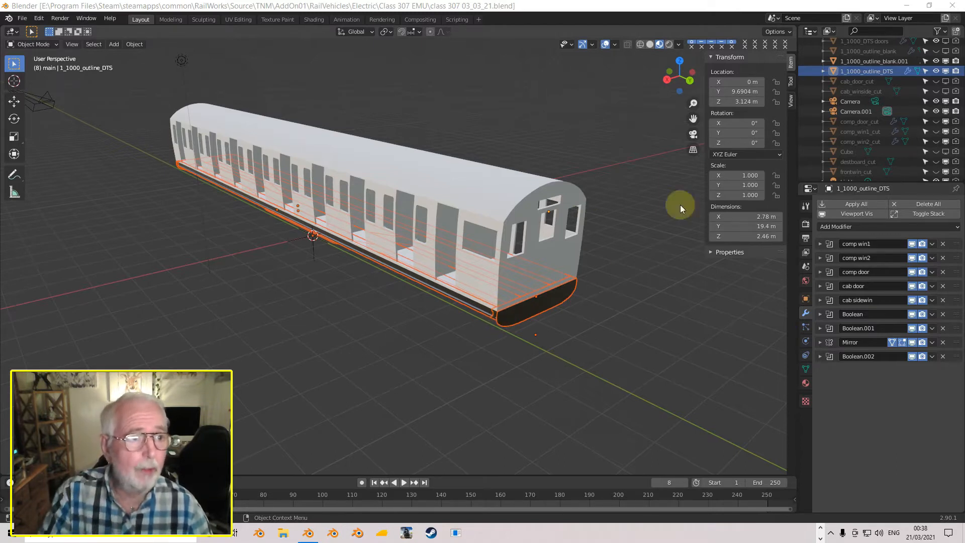
# - Convert buffer_plate, headstock, both longditudinals objects and solebar in the underframe collection to plain meshes, applying their modifiers
pyautogui.scroll(6, 925, 92)
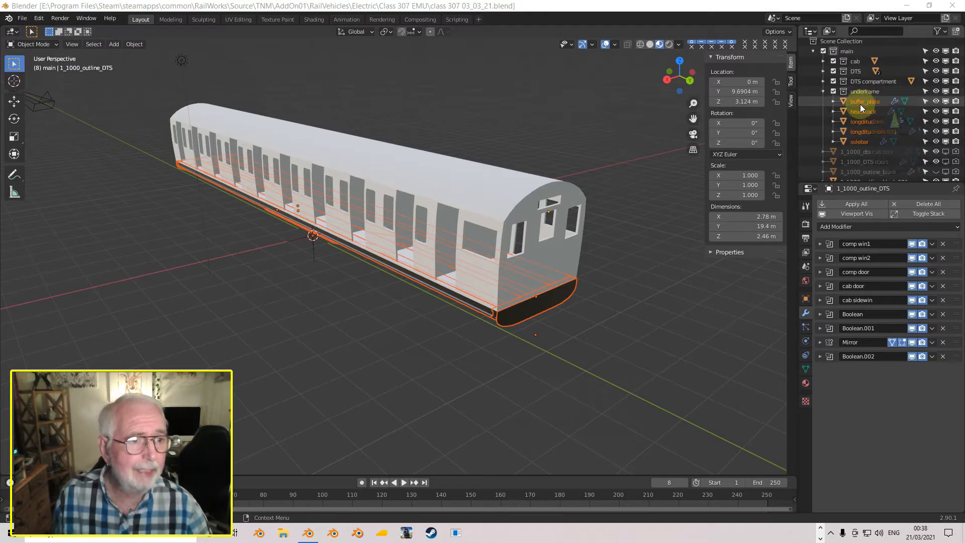
pyautogui.keyDown('ctrl'); pyautogui.click(861, 103); pyautogui.keyUp('ctrl')
pyautogui.keyDown('ctrl'); pyautogui.click(862, 111); pyautogui.keyUp('ctrl')
pyautogui.keyDown('ctrl'); pyautogui.click(859, 121); pyautogui.keyUp('ctrl')
pyautogui.keyDown('ctrl'); pyautogui.click(858, 132); pyautogui.keyUp('ctrl')
pyautogui.keyDown('ctrl'); pyautogui.click(858, 141); pyautogui.keyUp('ctrl')
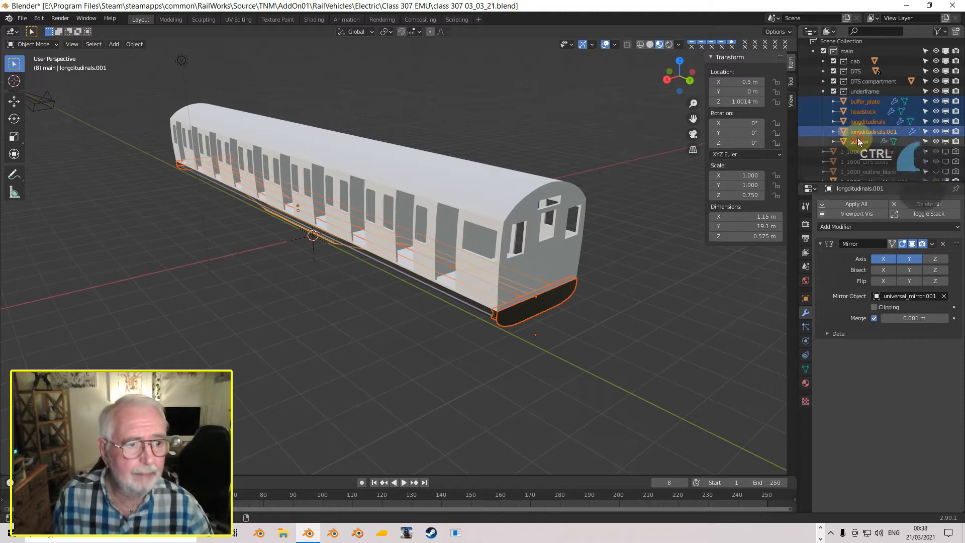
pyautogui.click(134, 44)
pyautogui.moveTo(159, 310)
pyautogui.click(254, 318)
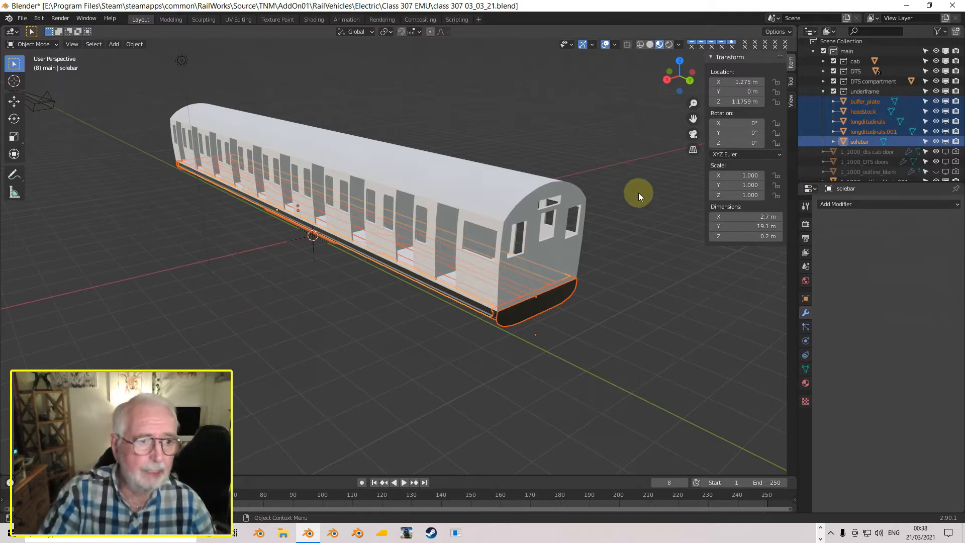
# - Join the selected underframe parts into one object, rename it 1_500_uf and collapse the underframe collection
pyautogui.press('ctrl')
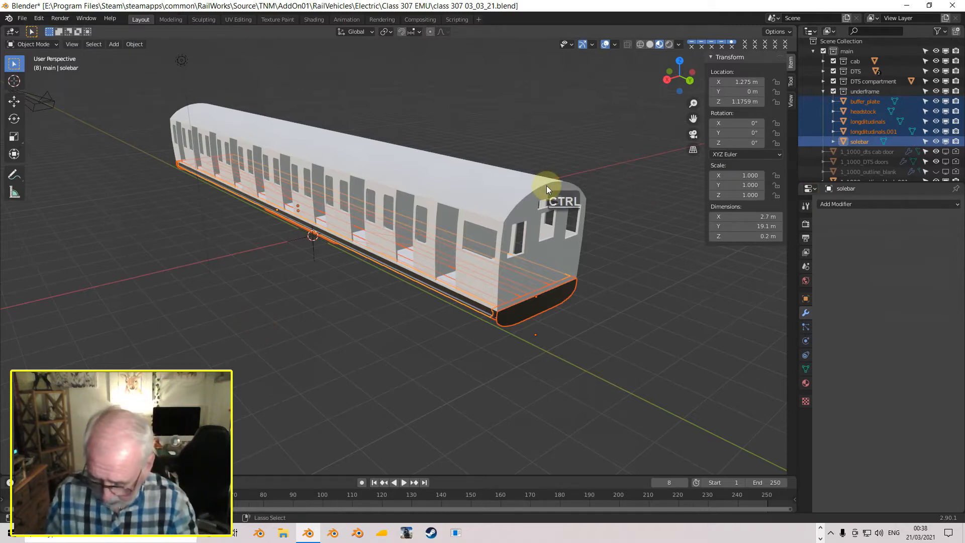
pyautogui.hotkey('ctrl', 'j')
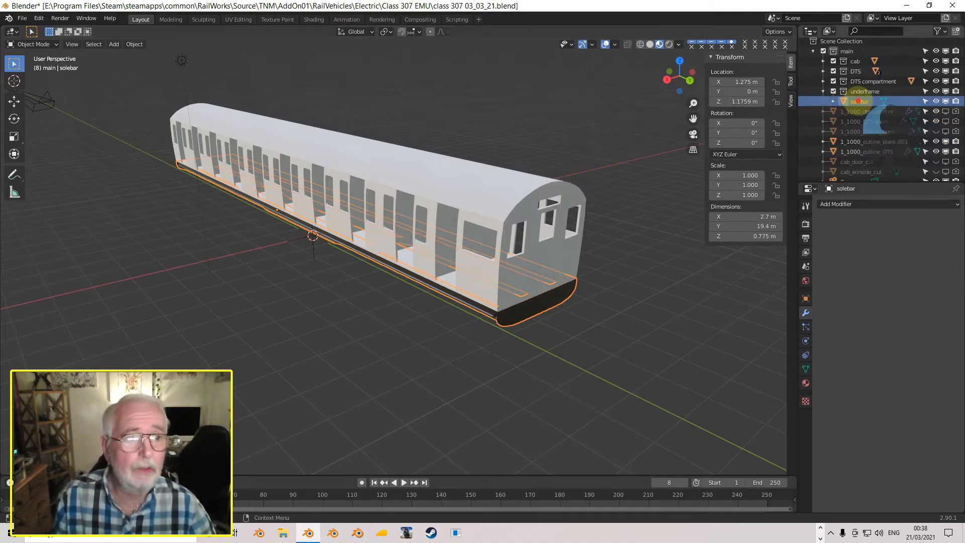
pyautogui.doubleClick(875, 101)
pyautogui.write('1')
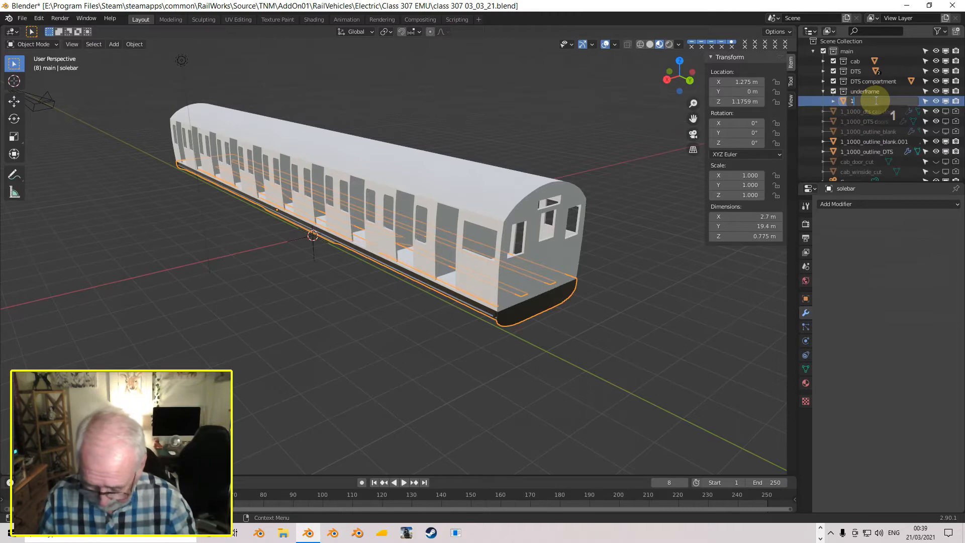
pyautogui.write('_500')
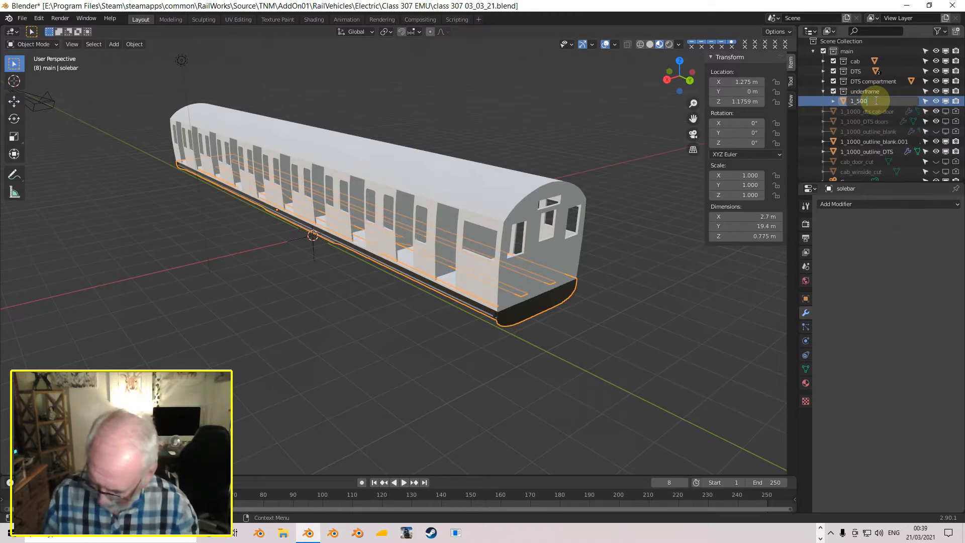
pyautogui.press('shift')
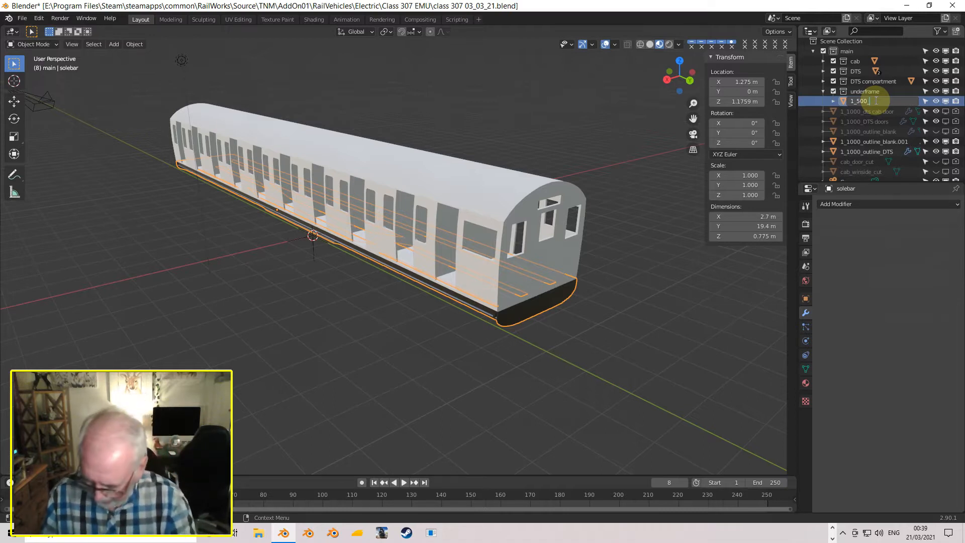
pyautogui.write('uf')
pyautogui.press('Return')
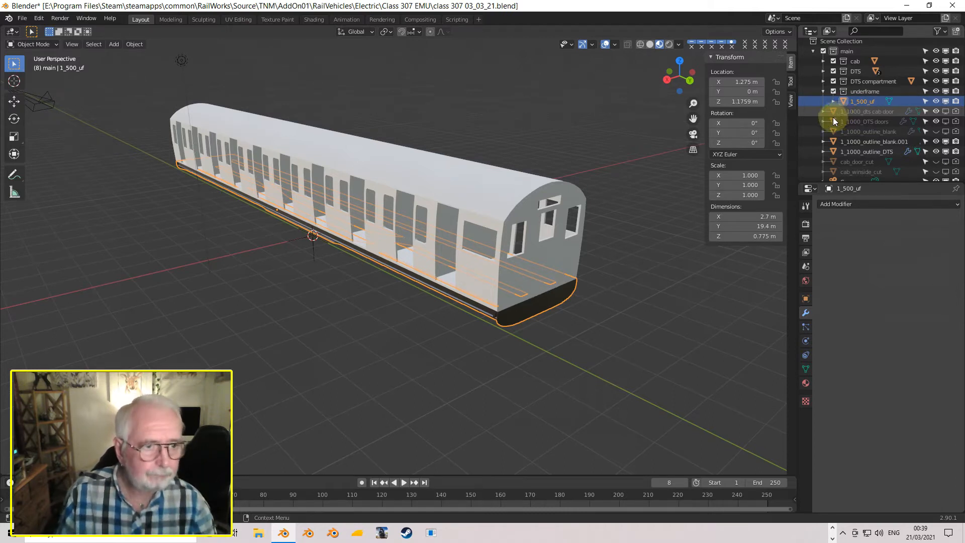
pyautogui.click(822, 93)
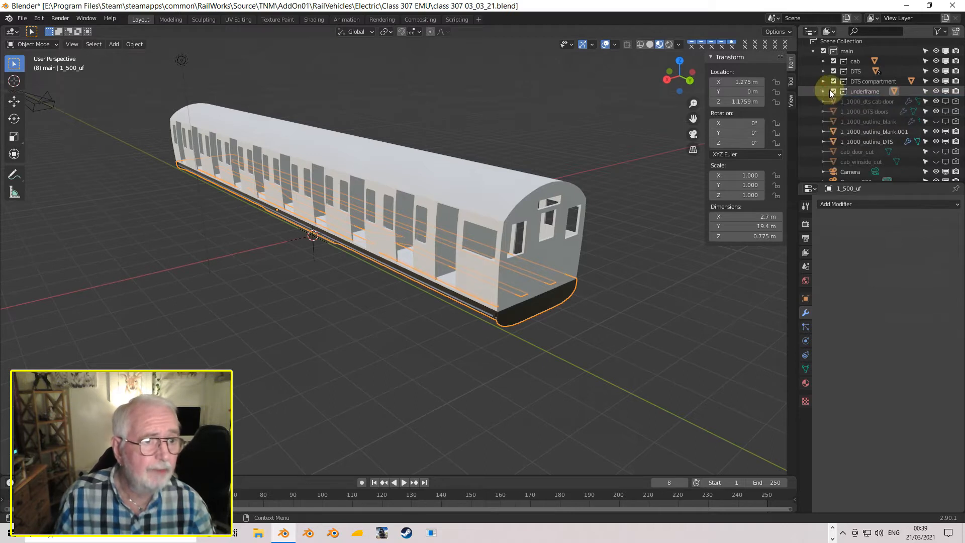
# - Remove 1_1000_dts cab door from the cab and main collections, keeping it only in DTS
pyautogui.scroll(-6, 845, 104)
pyautogui.scroll(6, 848, 121)
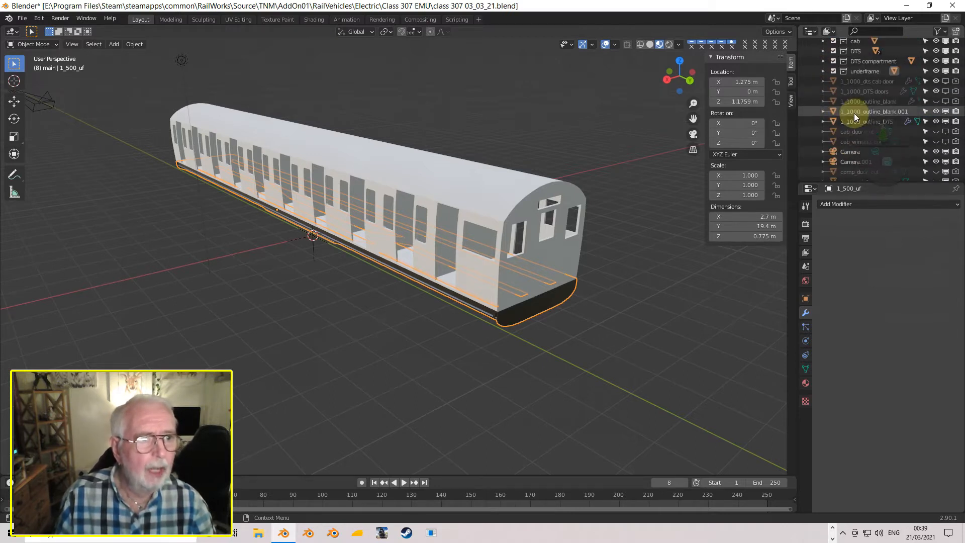
pyautogui.click(824, 71)
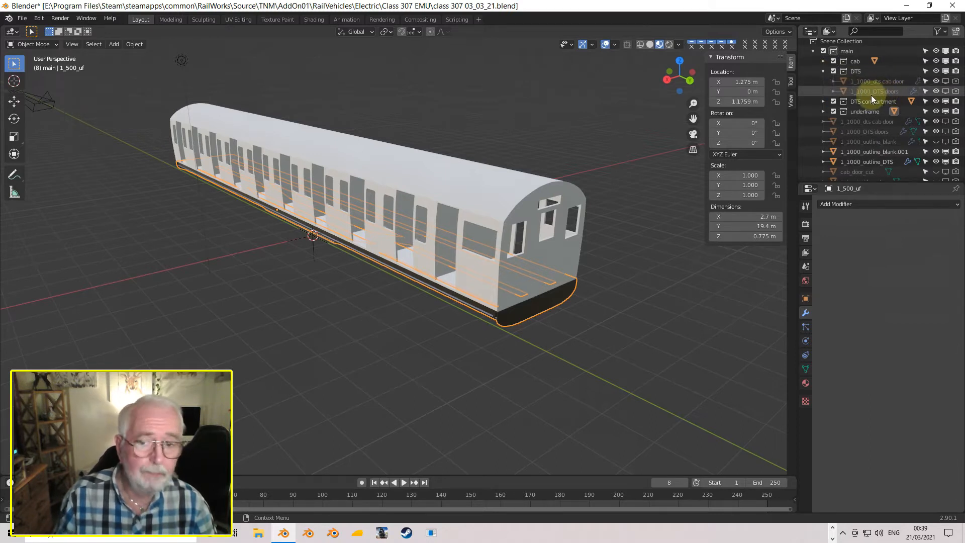
pyautogui.scroll(-1, 871, 96)
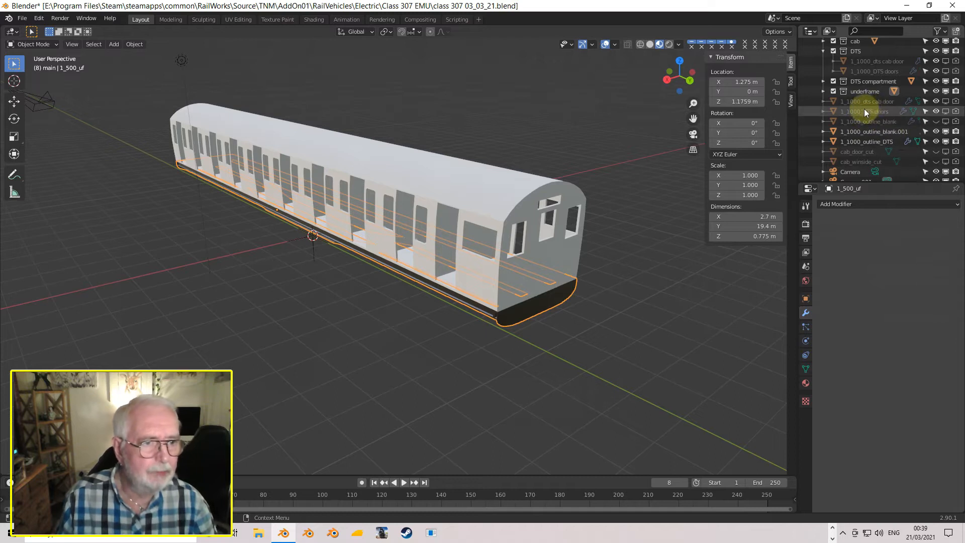
pyautogui.click(858, 102)
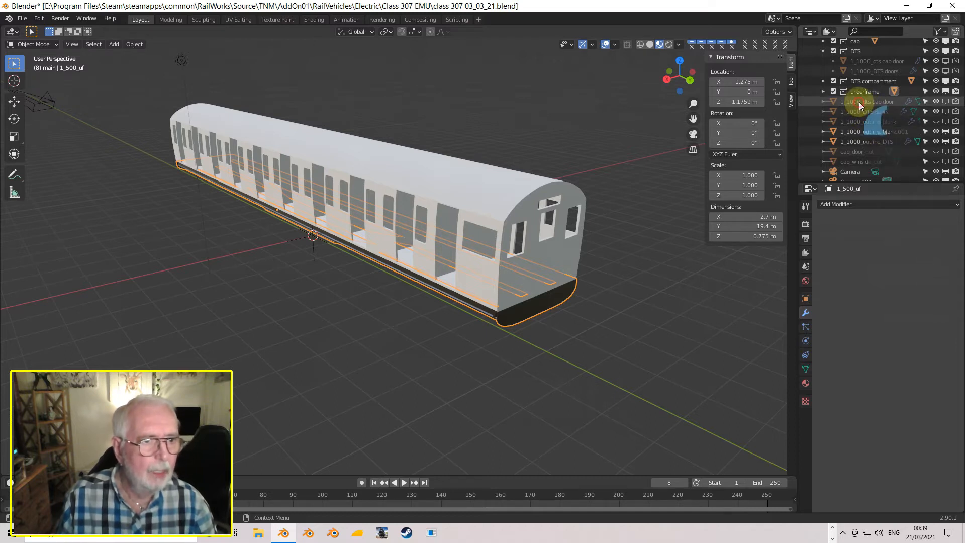
pyautogui.click(806, 298)
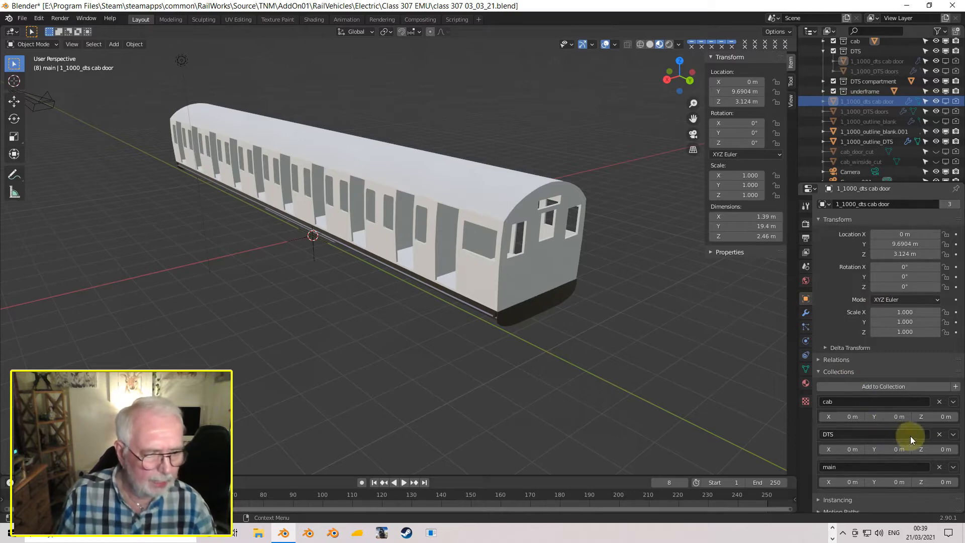
pyautogui.click(939, 402)
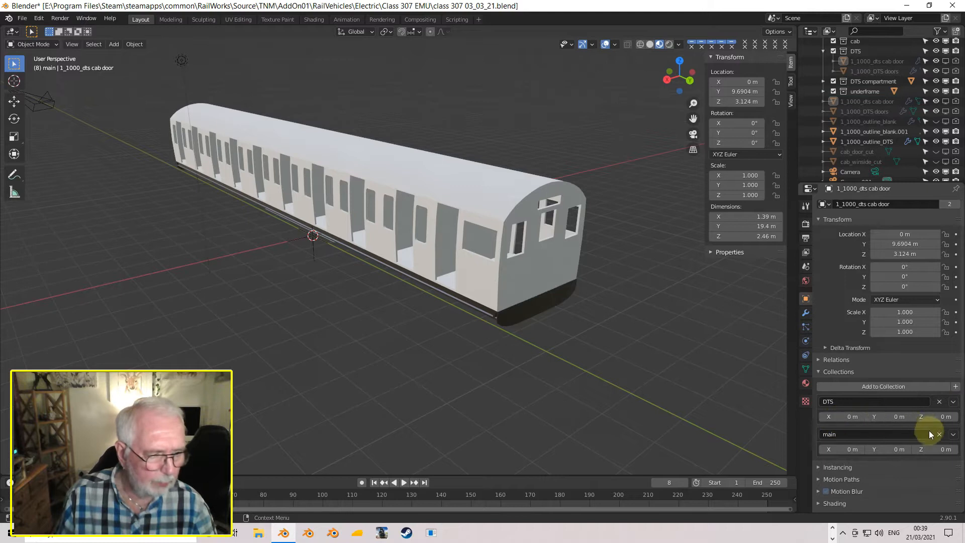
pyautogui.click(939, 435)
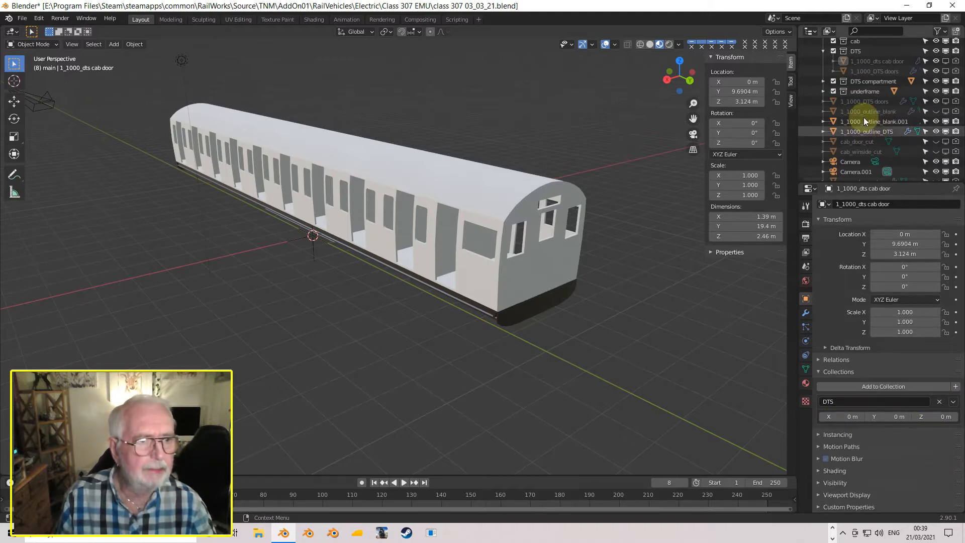
# - Remove 1_1000_DTS doors from the DTS compartment and main collections, keeping it only in DTS, and collapse DTS
pyautogui.click(867, 102)
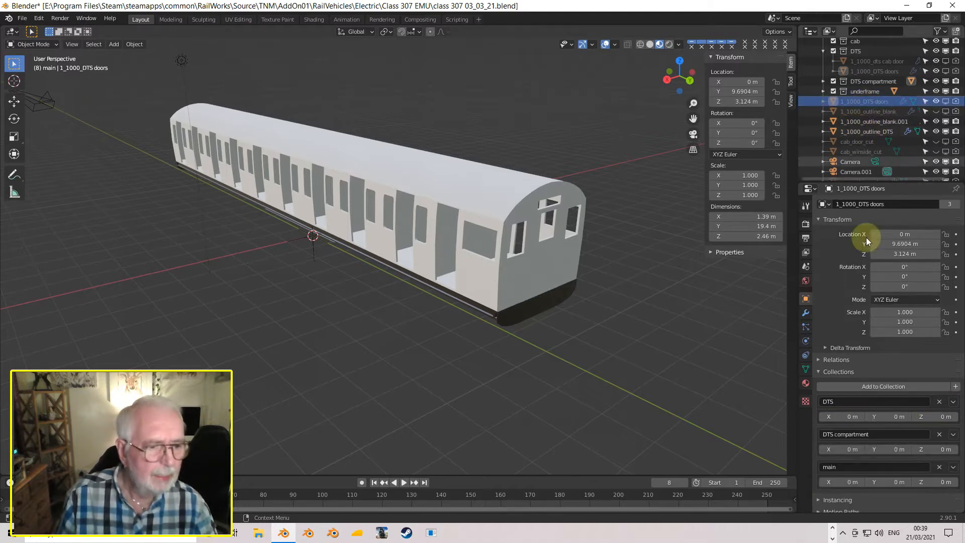
pyautogui.click(939, 434)
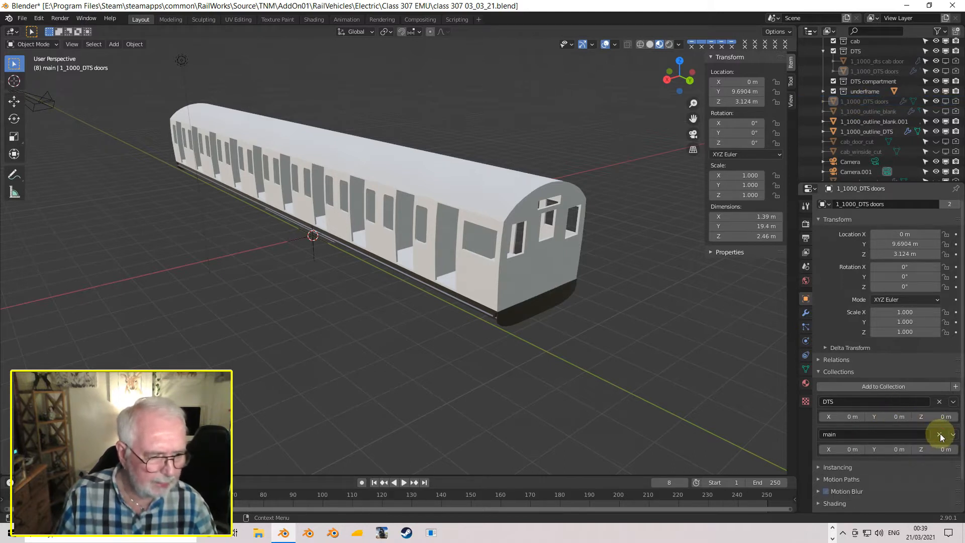
pyautogui.click(940, 435)
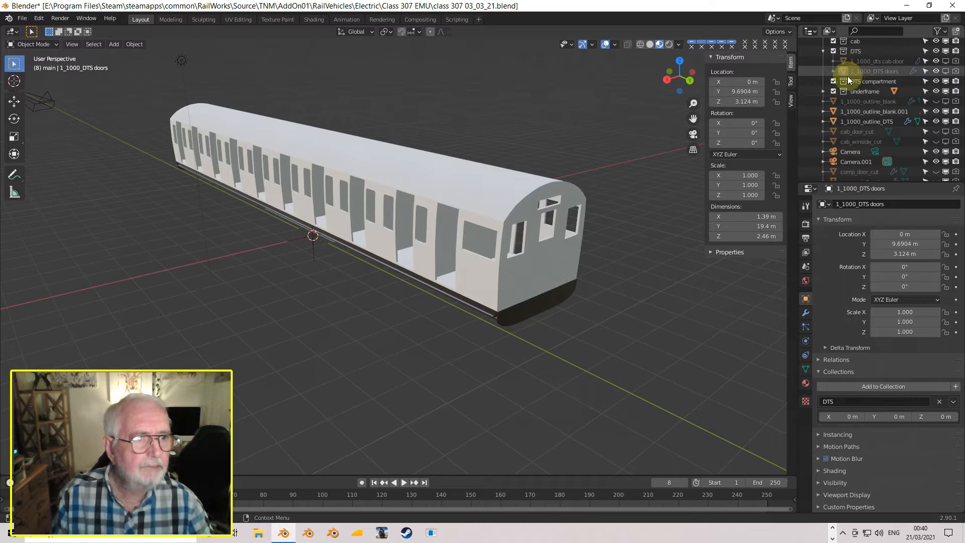
pyautogui.click(823, 51)
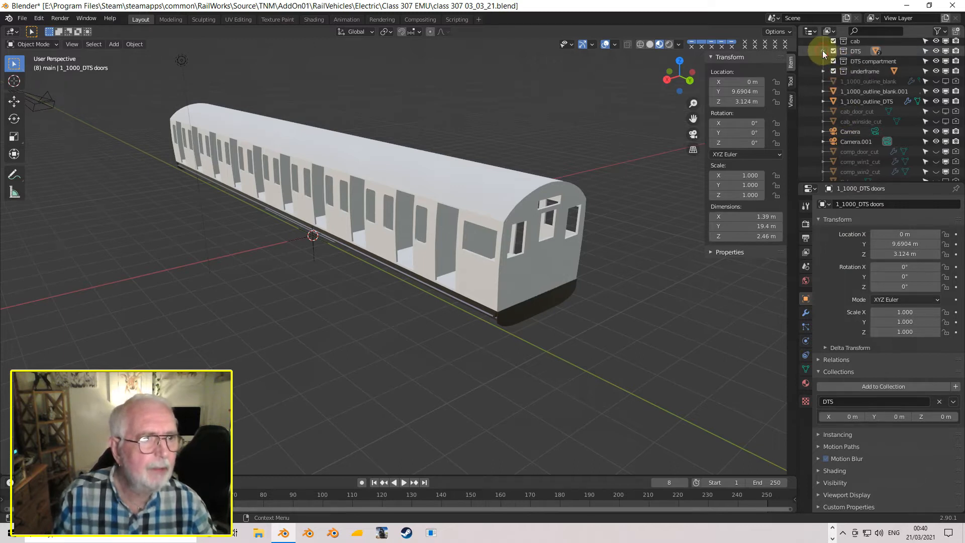
# - Identify the object 1_1000_outline_blank.001 by toggling its visibility and rename it 1_500_compwalls
pyautogui.click(870, 92)
pyautogui.click(937, 92)
pyautogui.click(878, 92)
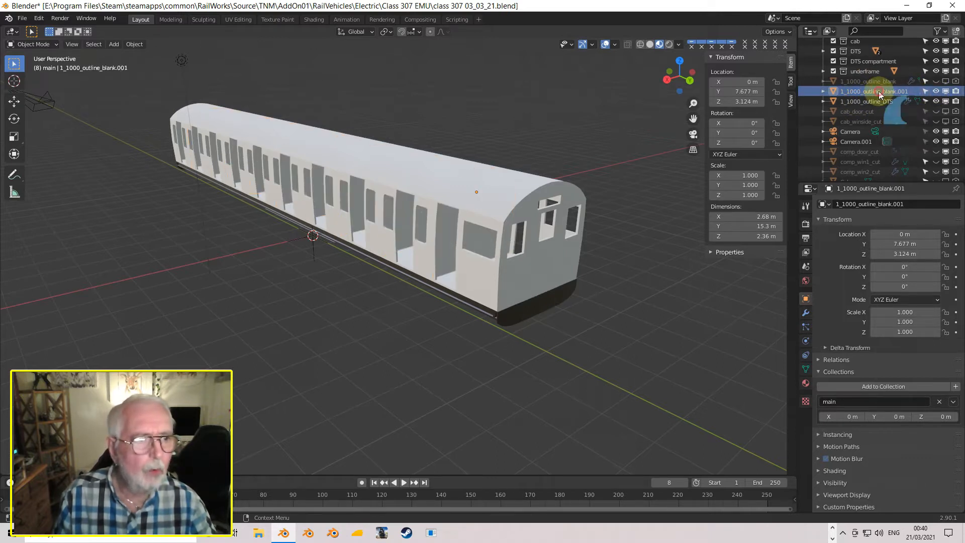
pyautogui.doubleClick(879, 92)
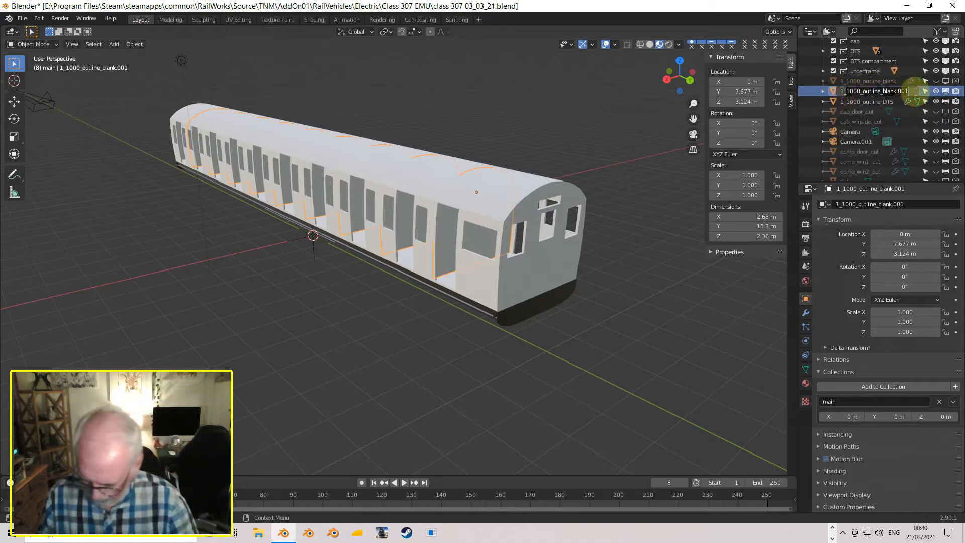
pyautogui.write('1_500')
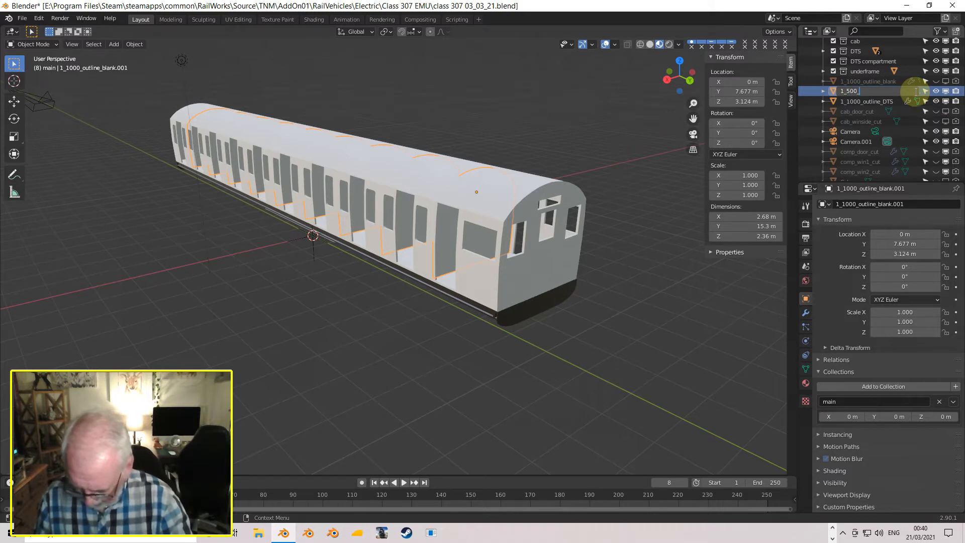
pyautogui.write('_comp')
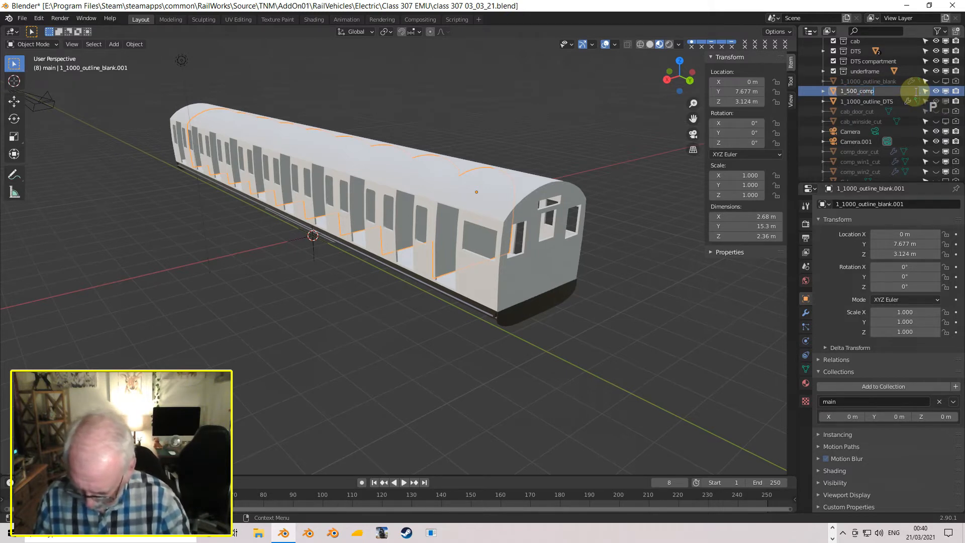
pyautogui.write('walls')
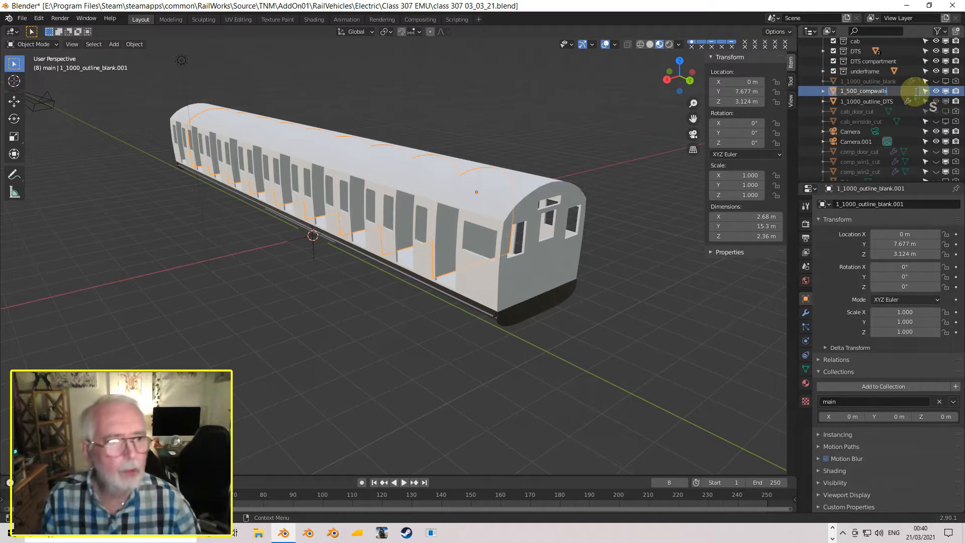
pyautogui.press('Return')
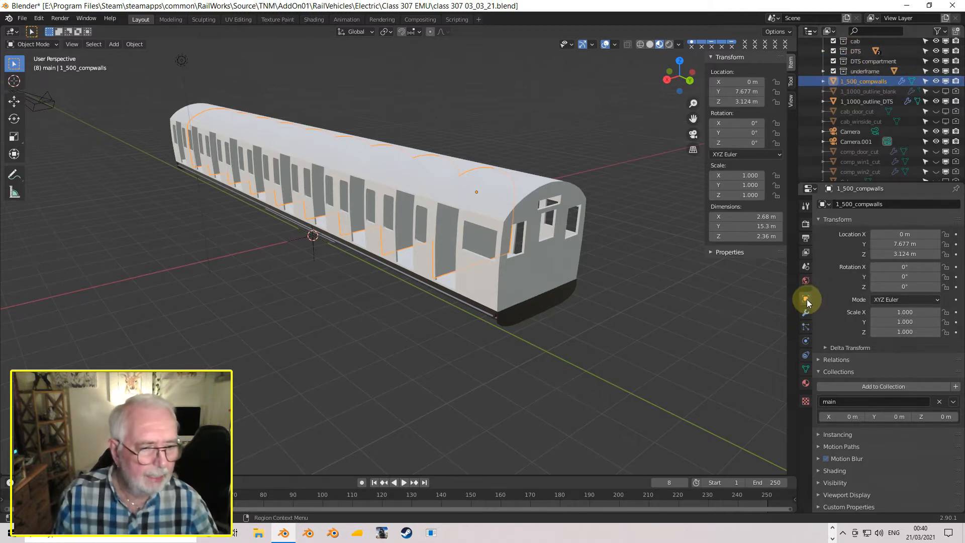
# - Add 1_500_compwalls to the DTS collection and remove it from the main collection
pyautogui.click(922, 393)
pyautogui.click(919, 416)
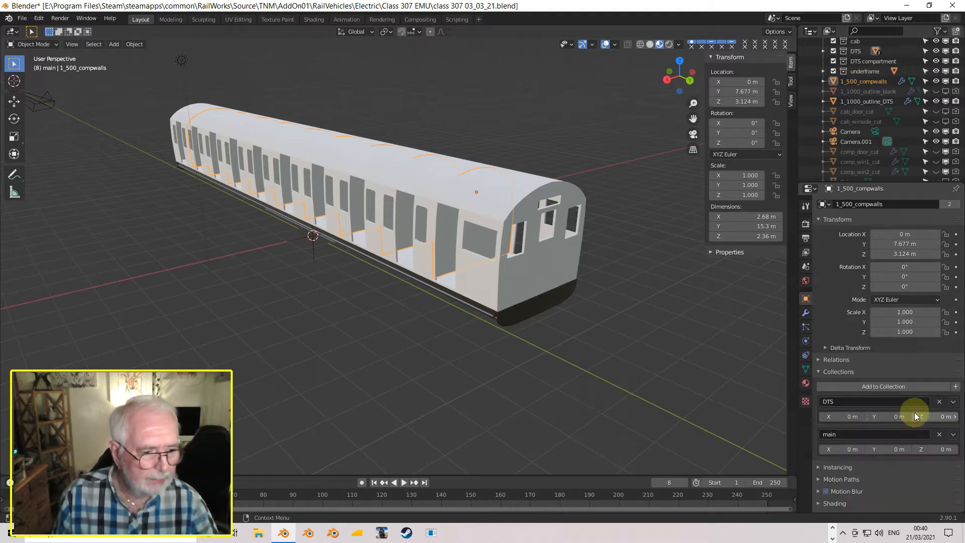
pyautogui.click(939, 435)
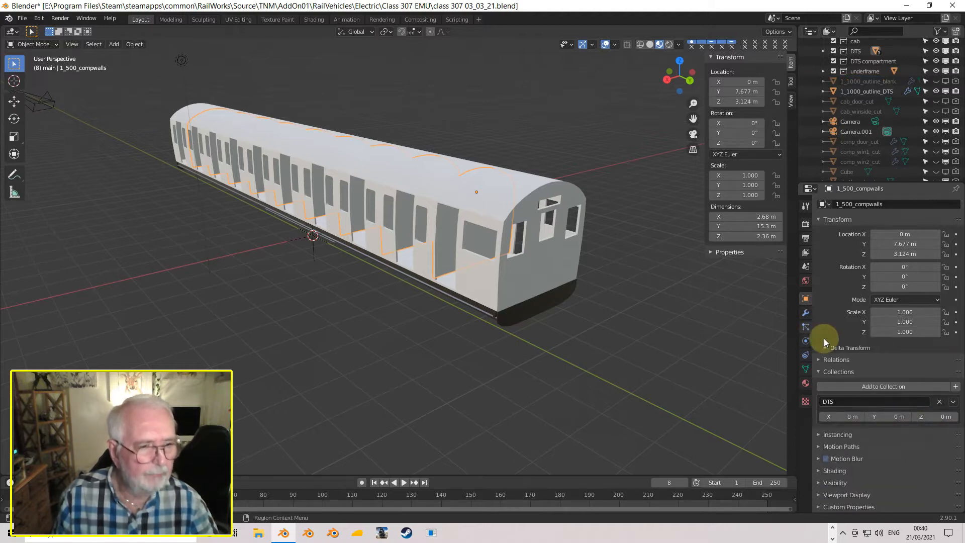
# - Add 1_1000_outline_DTS to the DTS collection, remove it from main, and check the contents of DTS
pyautogui.click(860, 94)
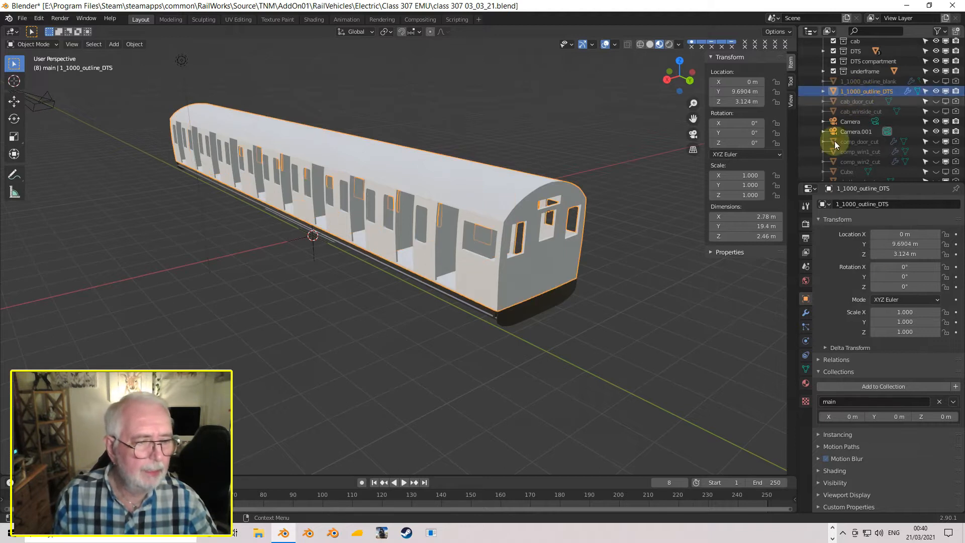
pyautogui.click(912, 388)
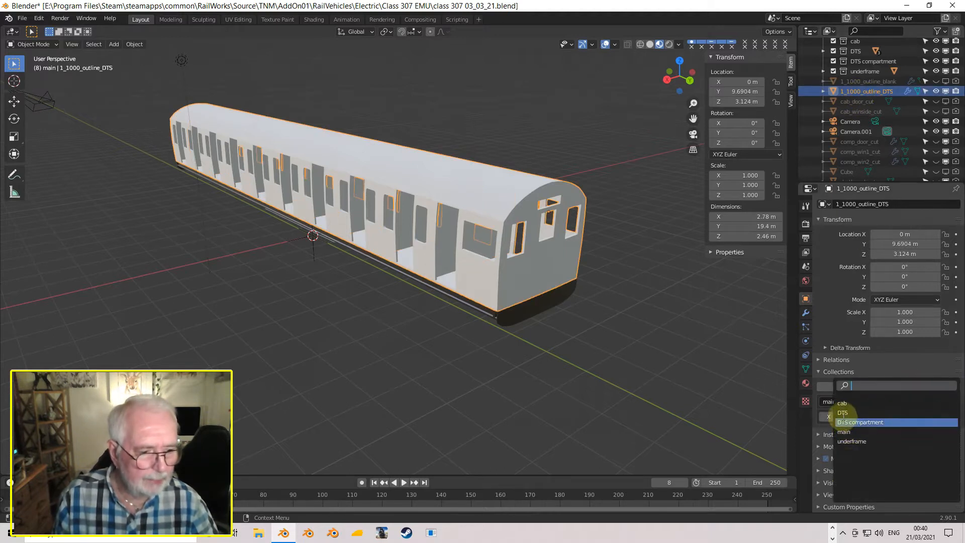
pyautogui.click(847, 424)
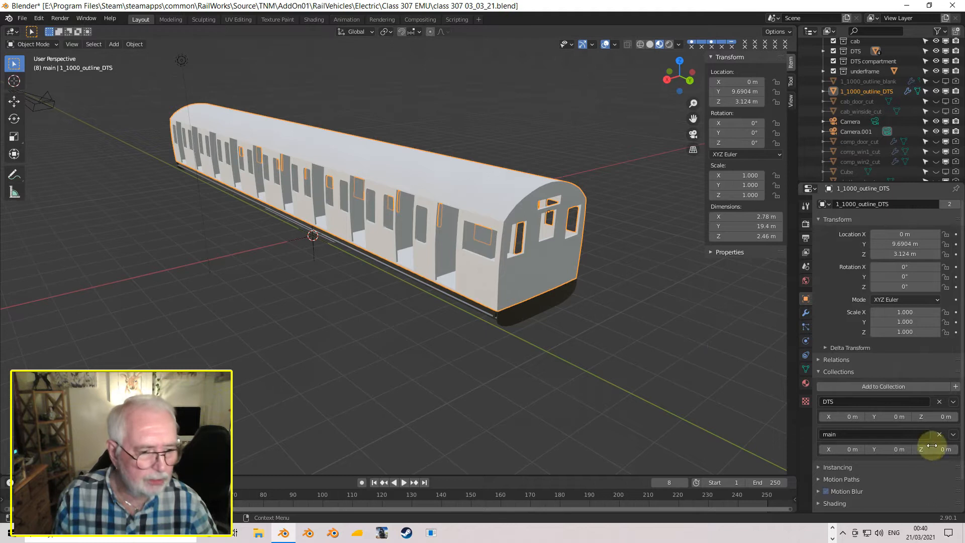
pyautogui.click(939, 434)
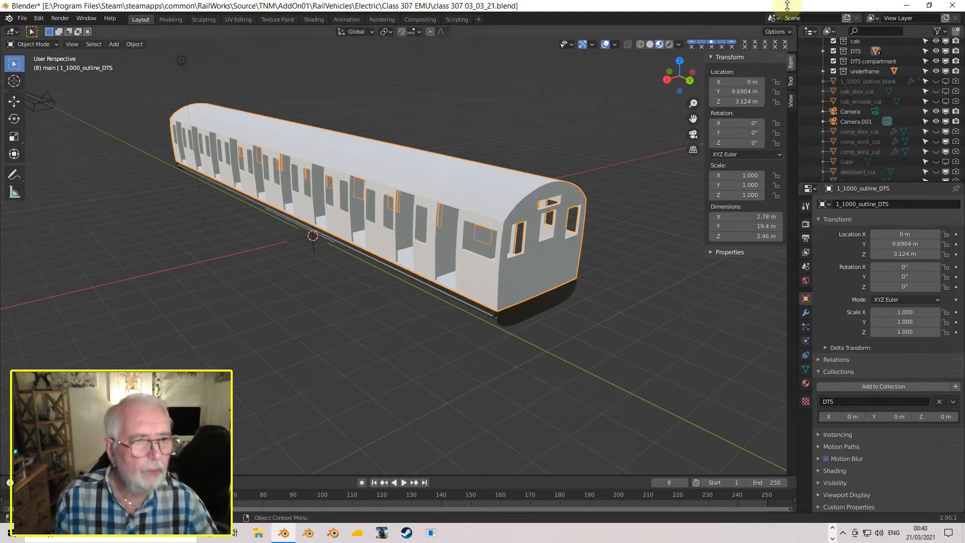
pyautogui.click(824, 51)
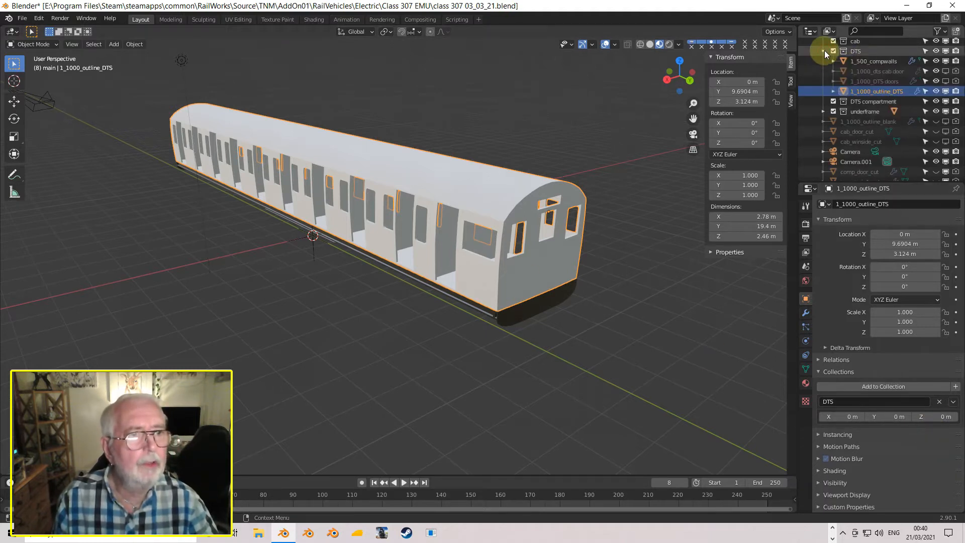
pyautogui.click(825, 51)
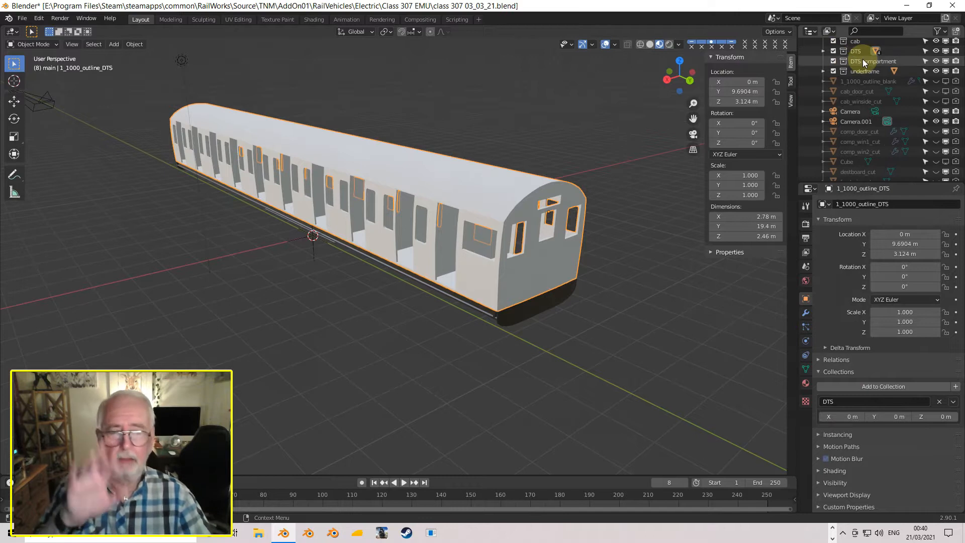
# - Delete the duplicate empty universal_mirror.001 from the scene
pyautogui.scroll(-1, 857, 114)
pyautogui.scroll(-3, 861, 136)
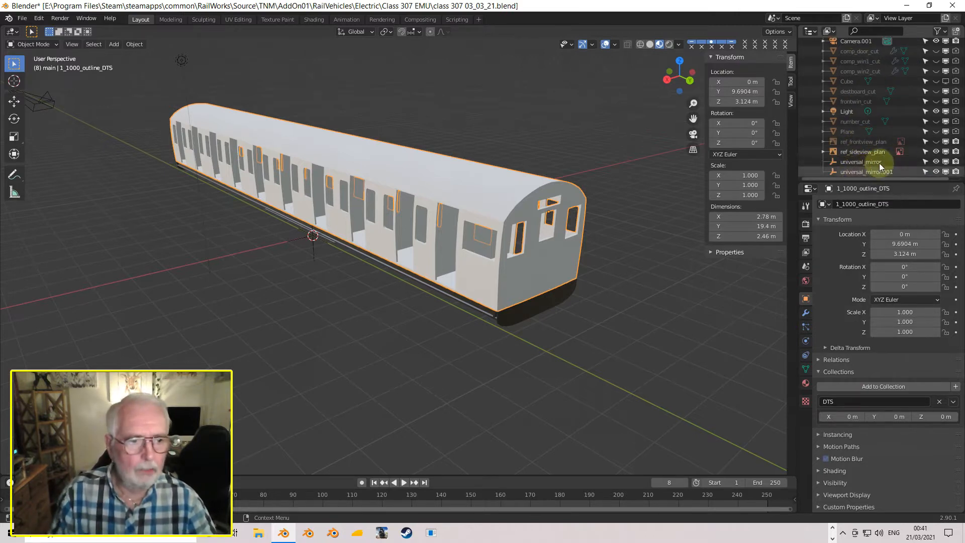
pyautogui.click(853, 172)
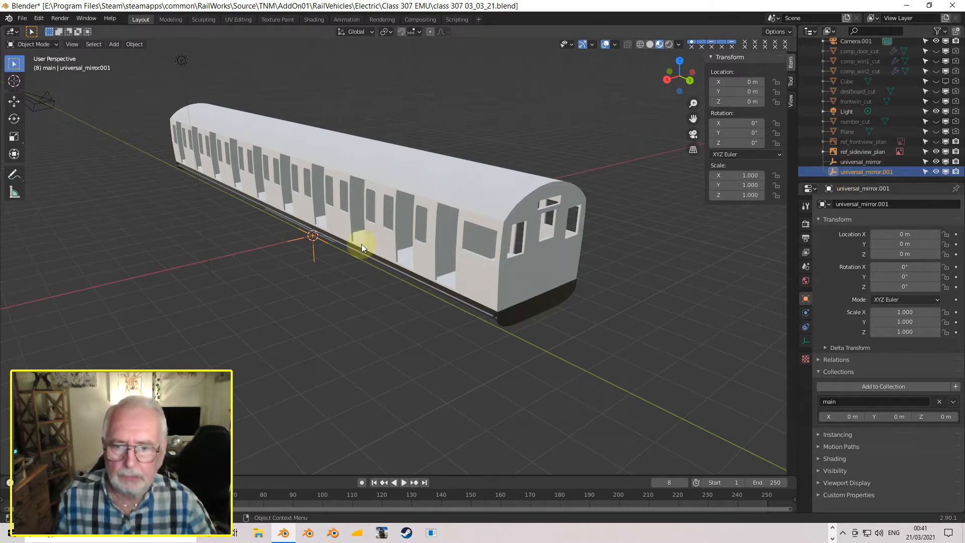
pyautogui.press('x')
pyautogui.click(378, 244)
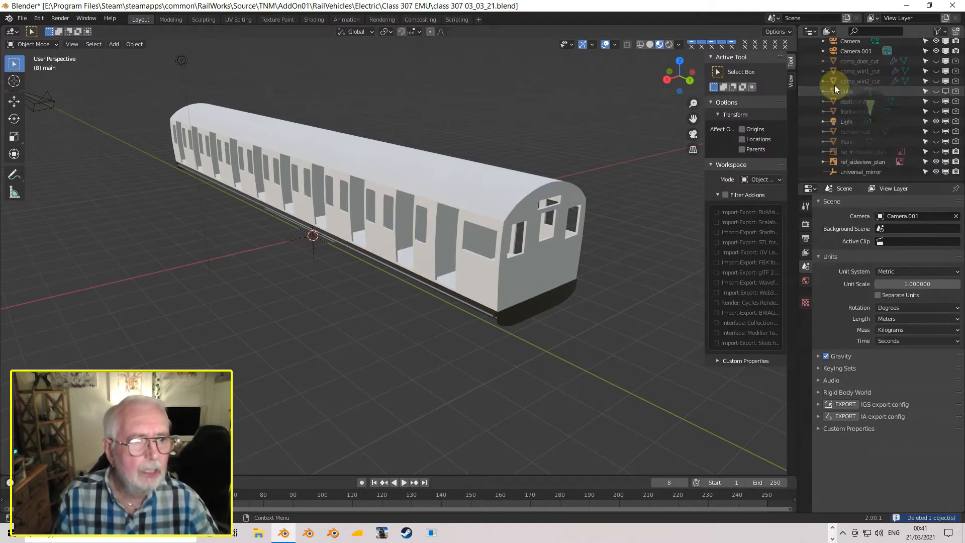
# - Create a new collection and name it DTS Cutouts
pyautogui.rightClick(814, 174)
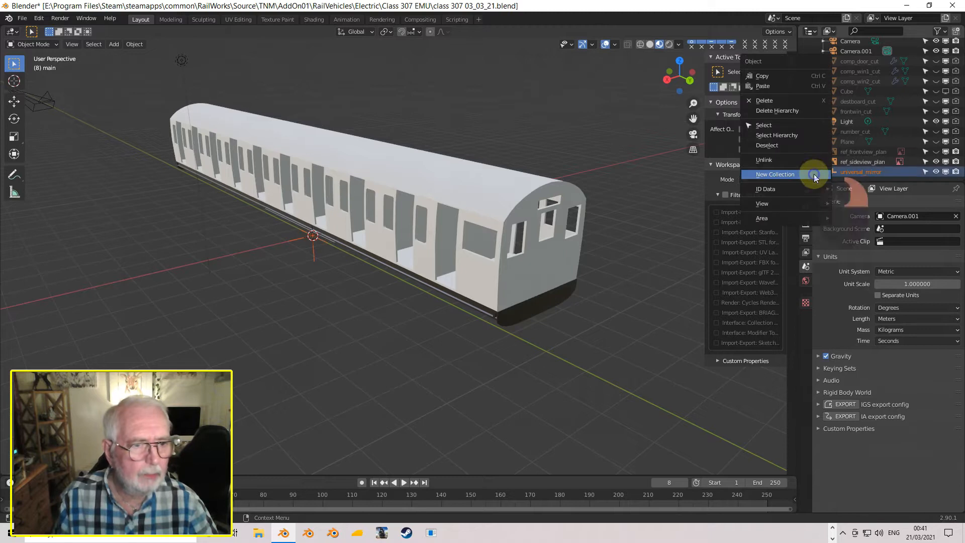
pyautogui.click(795, 174)
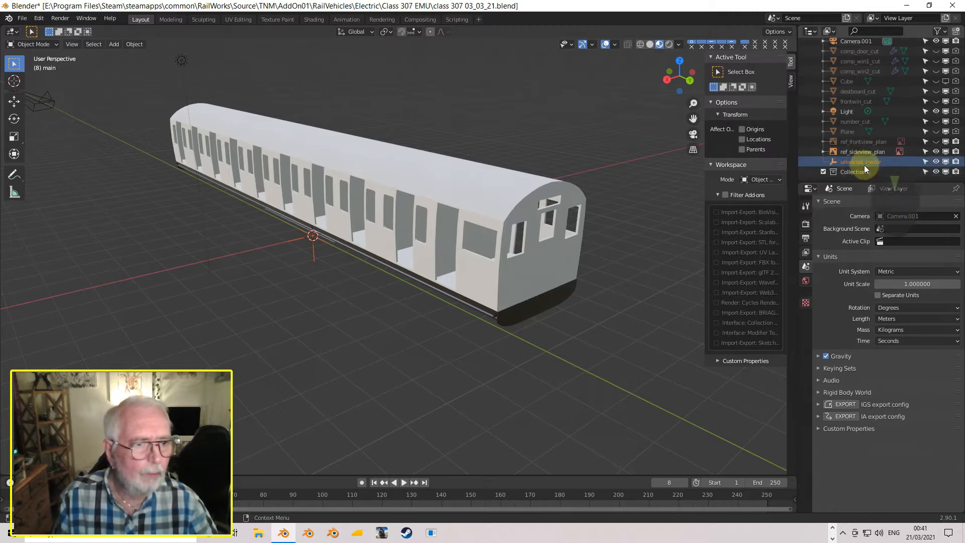
pyautogui.doubleClick(853, 171)
pyautogui.write('D')
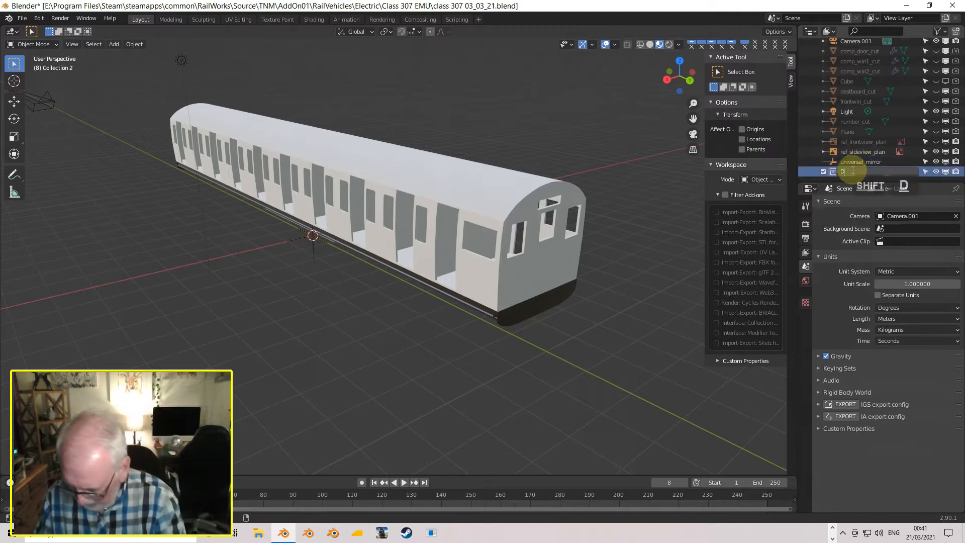
pyautogui.write('TS')
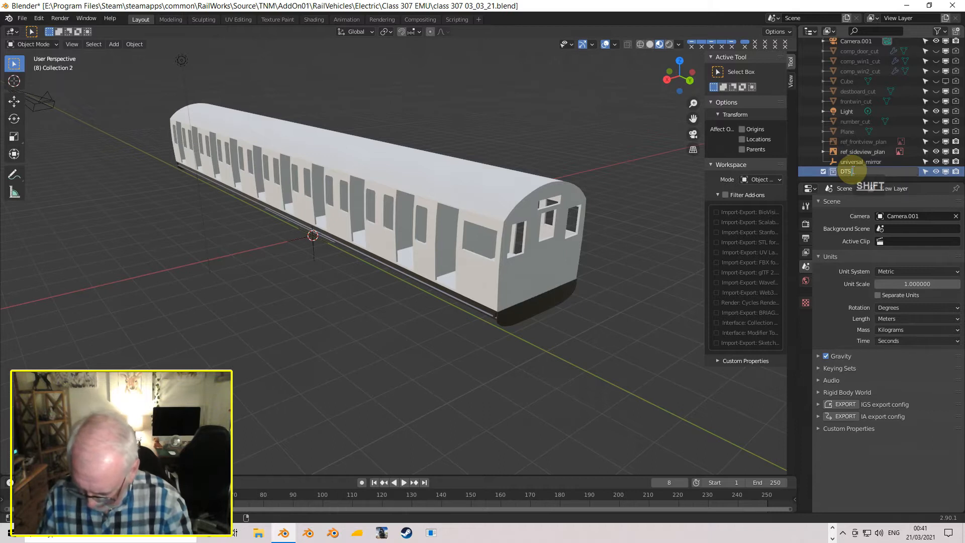
pyautogui.write('_cutouts')
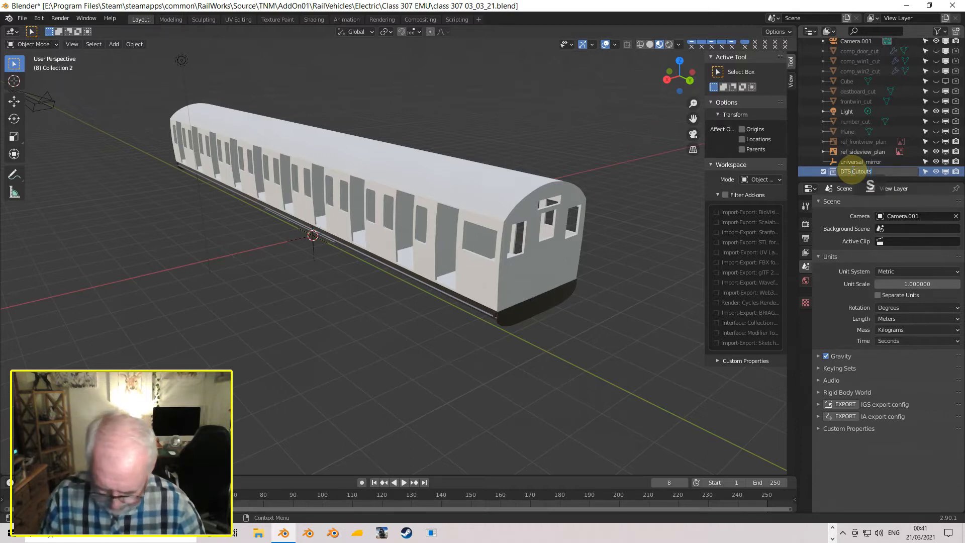
pyautogui.press('Return')
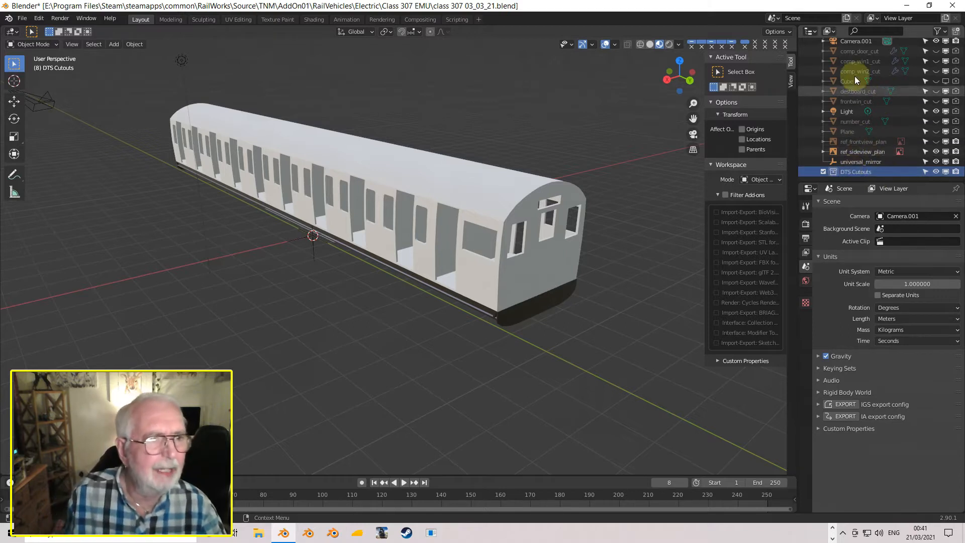
# - Move comp_door_cut, comp_win1_cut and comp_win2_cut into the DTS Cutouts collection
pyautogui.click(866, 51)
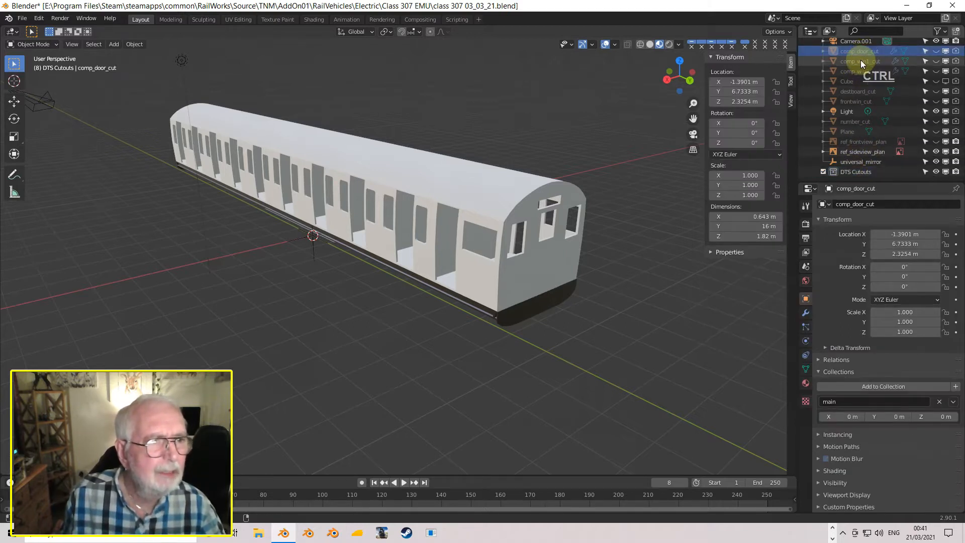
pyautogui.keyDown('ctrl'); pyautogui.click(861, 61); pyautogui.keyUp('ctrl')
pyautogui.keyDown('ctrl'); pyautogui.click(858, 70); pyautogui.keyUp('ctrl')
pyautogui.moveTo(858, 68); pyautogui.dragTo(850, 173)
pyautogui.click(814, 172)
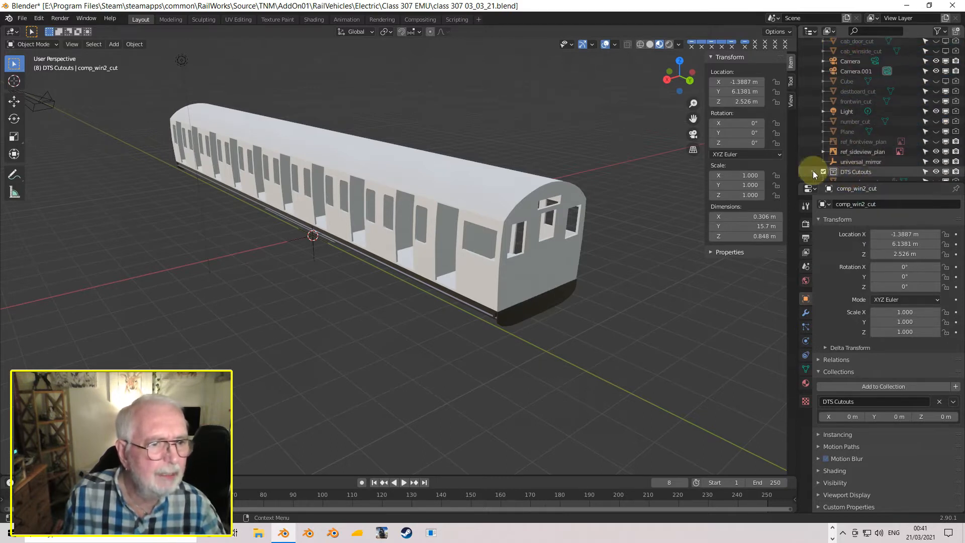
# - Move cab_door_cut and cab_winside_cut into the DTS Cutouts collection
pyautogui.scroll(2, 868, 73)
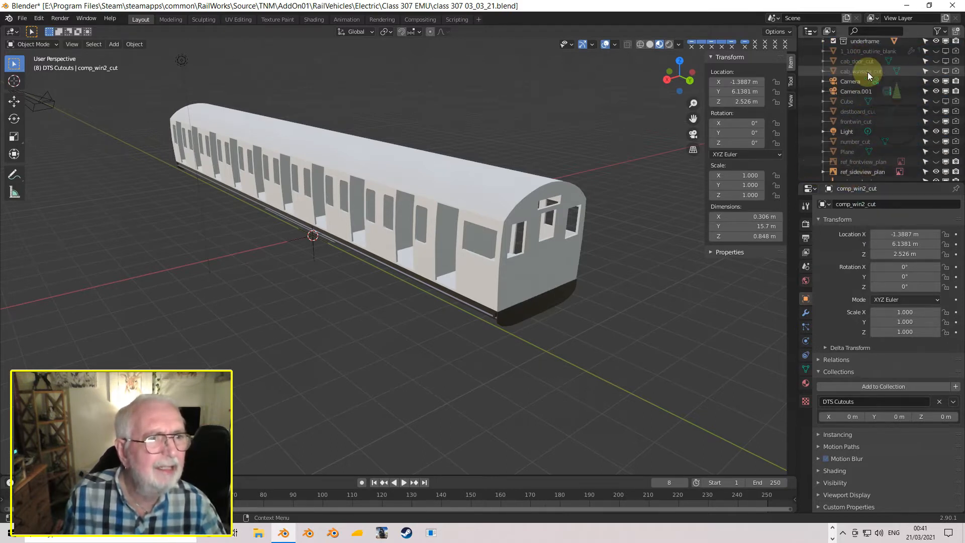
pyautogui.click(862, 62)
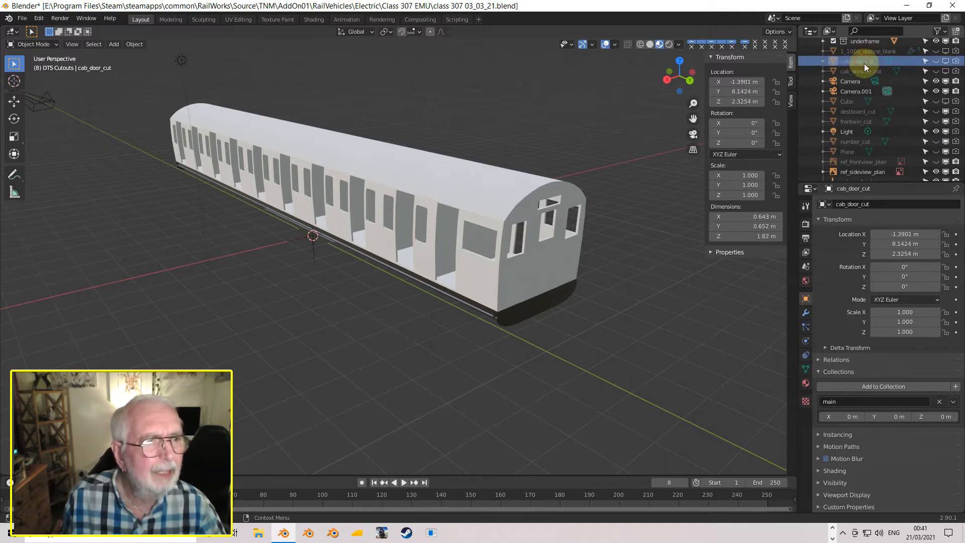
pyautogui.keyDown('ctrl'); pyautogui.click(865, 72); pyautogui.keyUp('ctrl')
pyautogui.keyDown('ctrl'); pyautogui.moveTo(864, 79); pyautogui.dragTo(857, 173); pyautogui.keyUp('ctrl')
pyautogui.moveTo(858, 173); pyautogui.dragTo(858, 175)
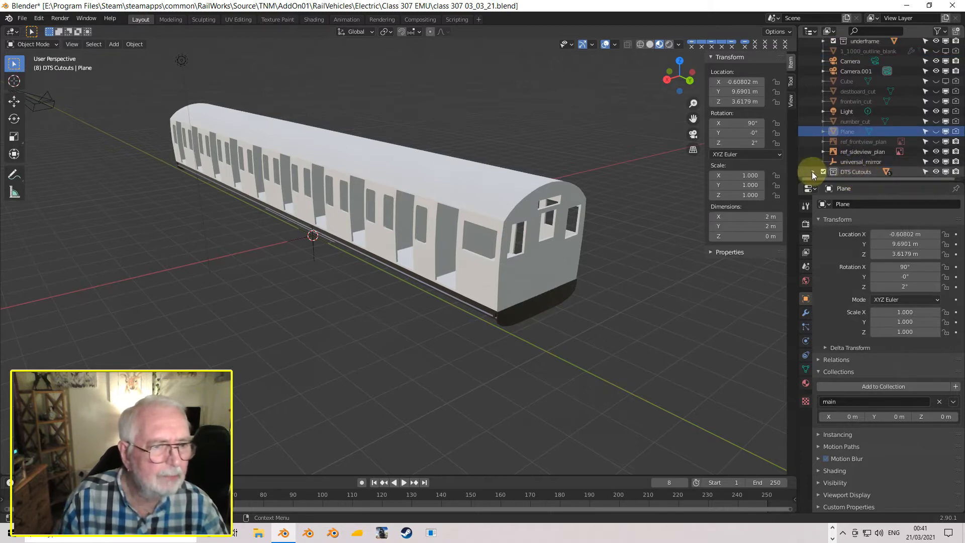
# - Move destboard_cut, frontwin_cut and number_cut into DTS Cutouts, and nest that collection under main
pyautogui.click(867, 93)
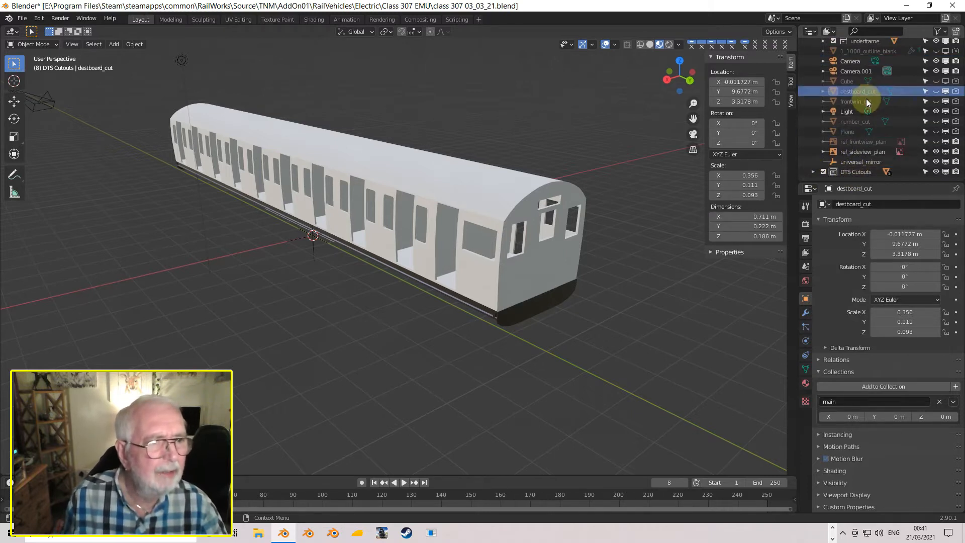
pyautogui.moveTo(865, 101); pyautogui.dragTo(852, 174)
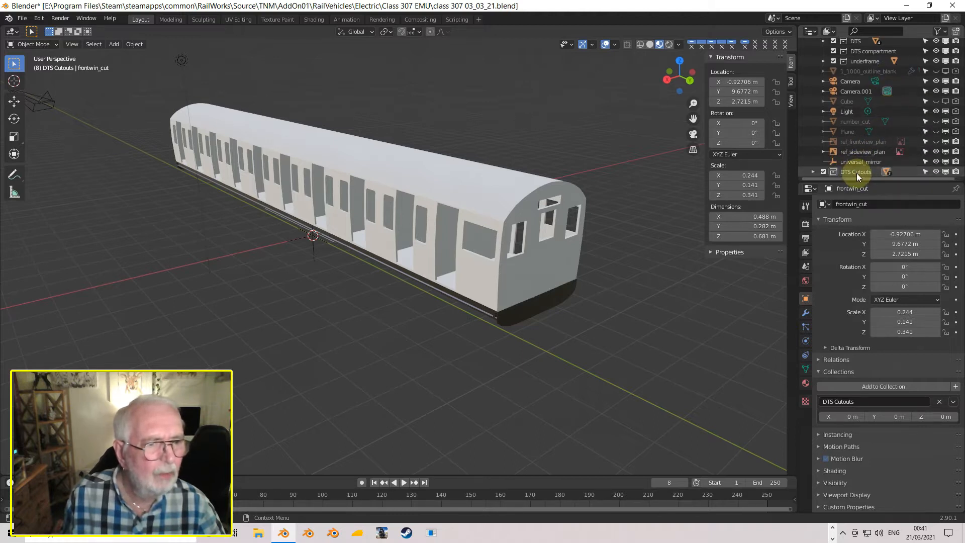
pyautogui.click(861, 124)
pyautogui.moveTo(861, 122); pyautogui.dragTo(855, 56)
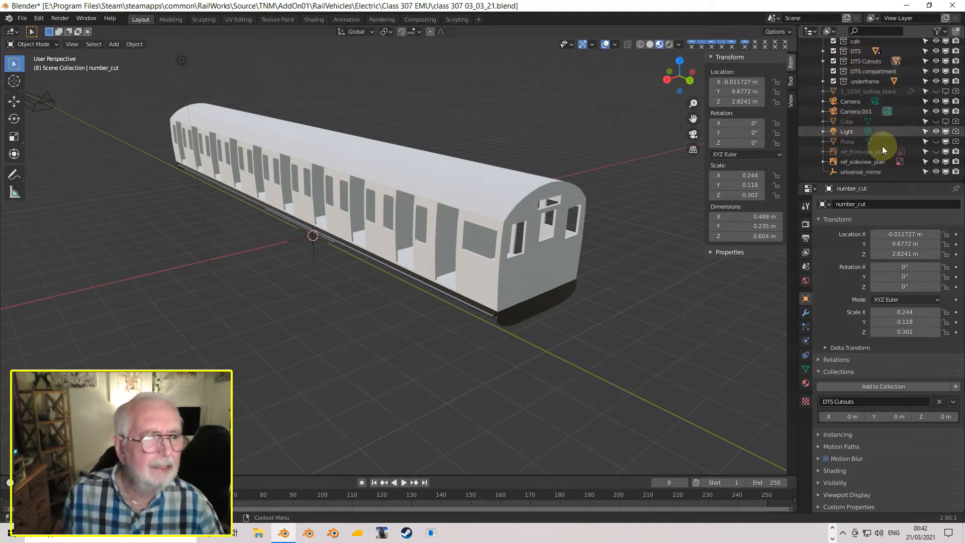
# - Identify the object Cube by toggling its visibility and rename it vehicle measure
pyautogui.scroll(2, 867, 86)
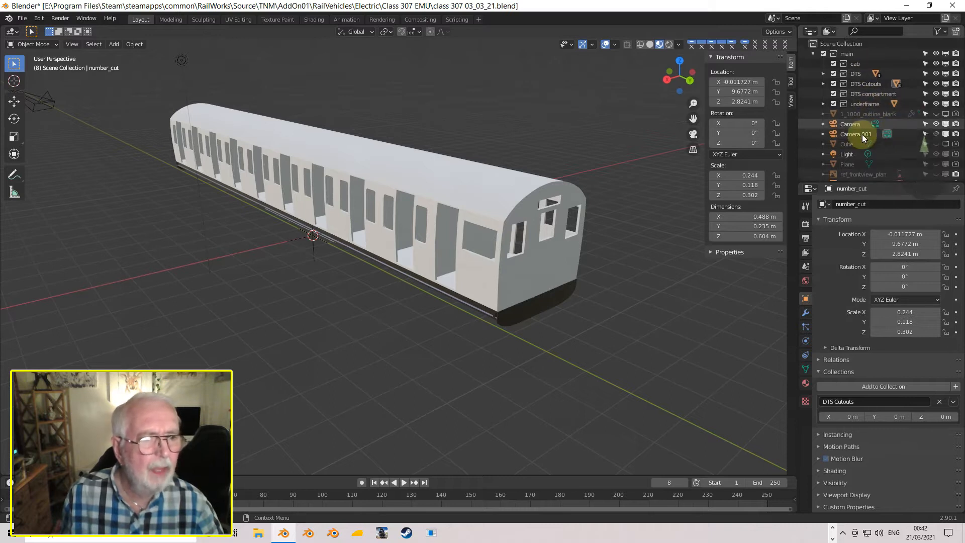
pyautogui.click(936, 143)
pyautogui.click(936, 144)
pyautogui.doubleClick(854, 144)
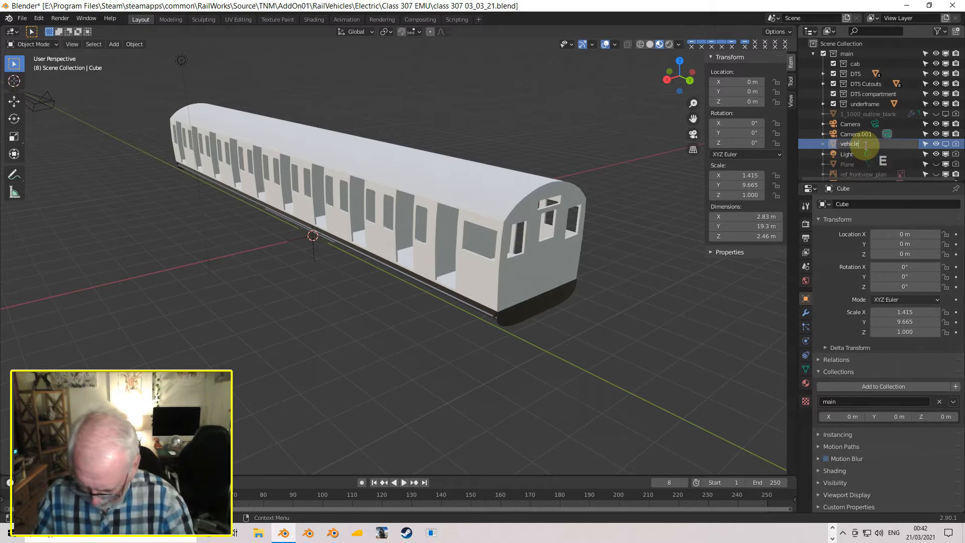
pyautogui.write('vehicle measure')
pyautogui.press('Return')
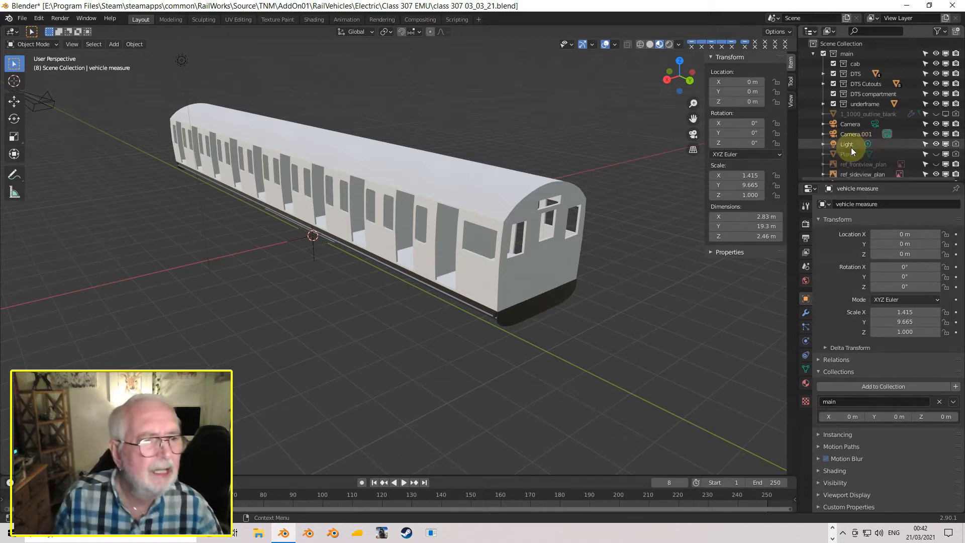
# - Identify the object Plane by toggling its visibility and rename it front angle measure
pyautogui.click(850, 154)
pyautogui.click(937, 155)
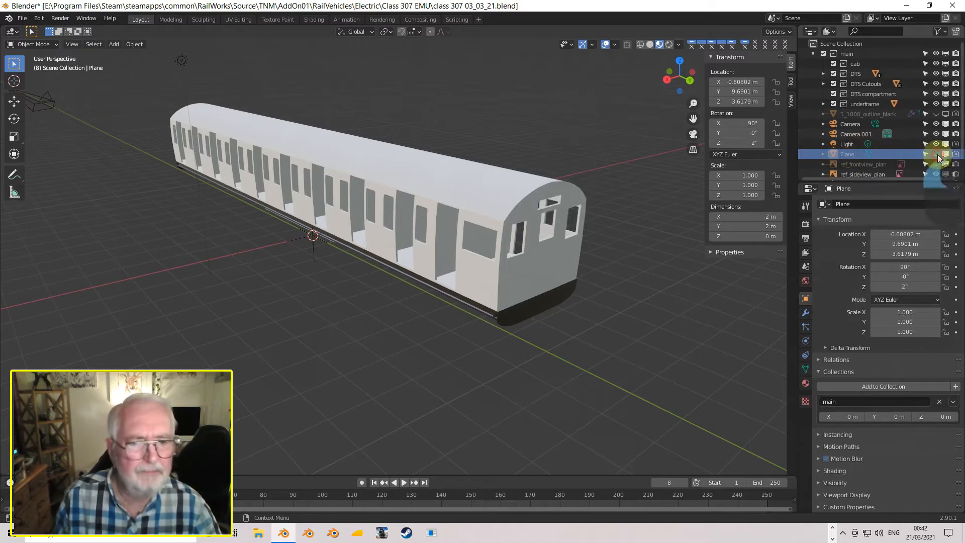
pyautogui.doubleClick(860, 156)
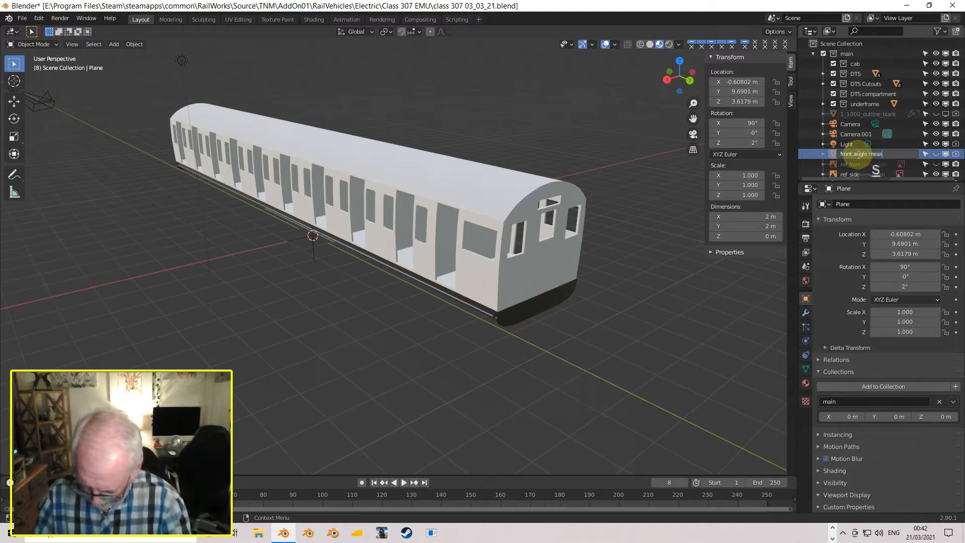
pyautogui.write('front angle measure')
pyautogui.press('Return')
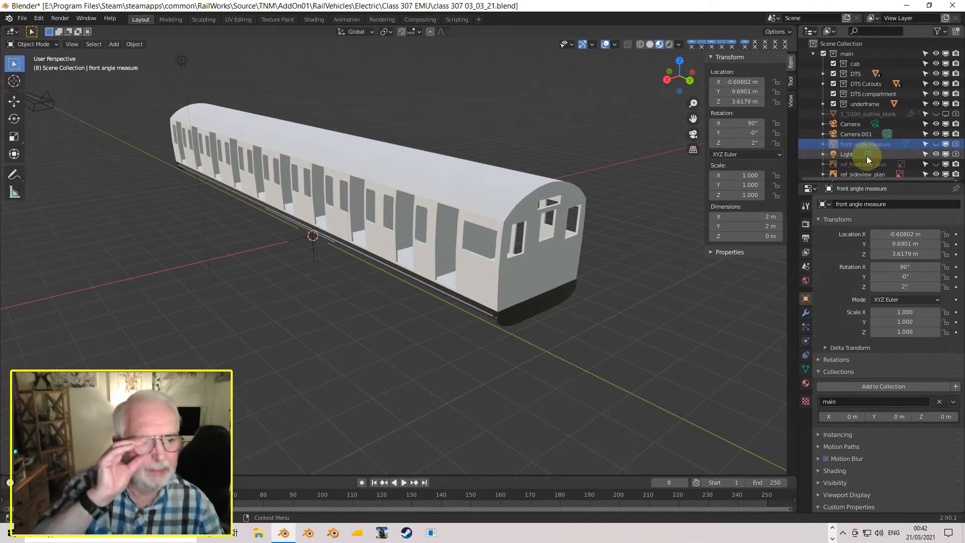
pyautogui.scroll(-2, 866, 150)
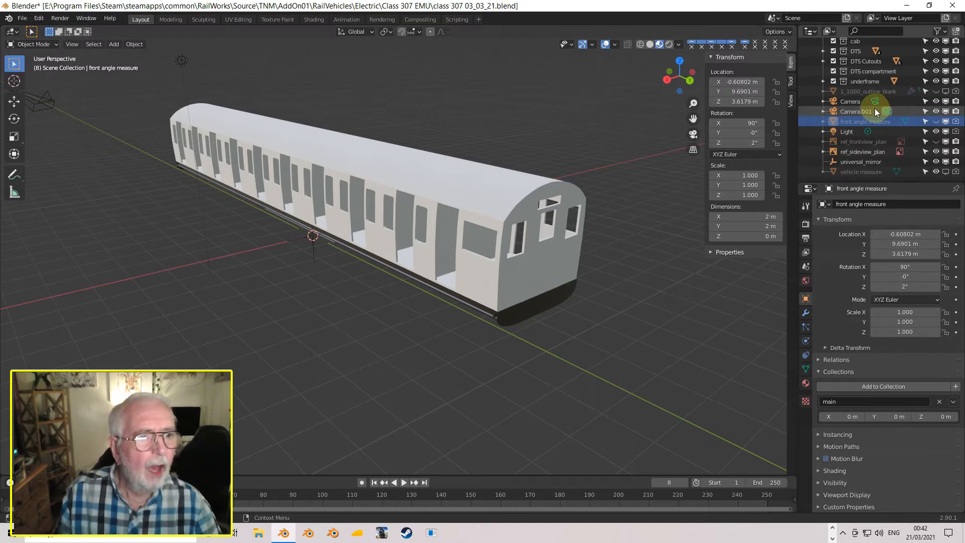
pyautogui.scroll(2, 875, 107)
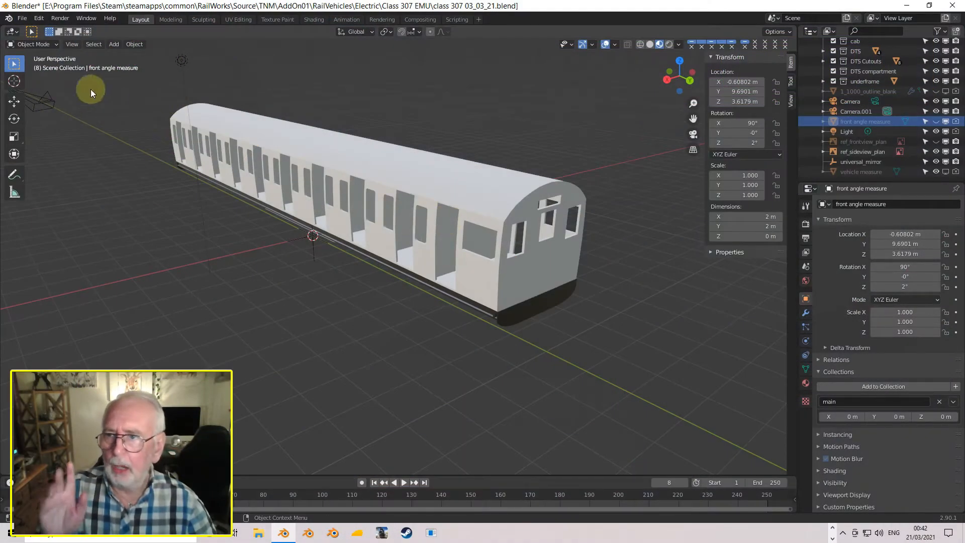
# - Append the bogie_comp collection from bogie_temp_tex.blend in the Mk1 bogie folder under RailVehicles\bogies
pyautogui.click(23, 20)
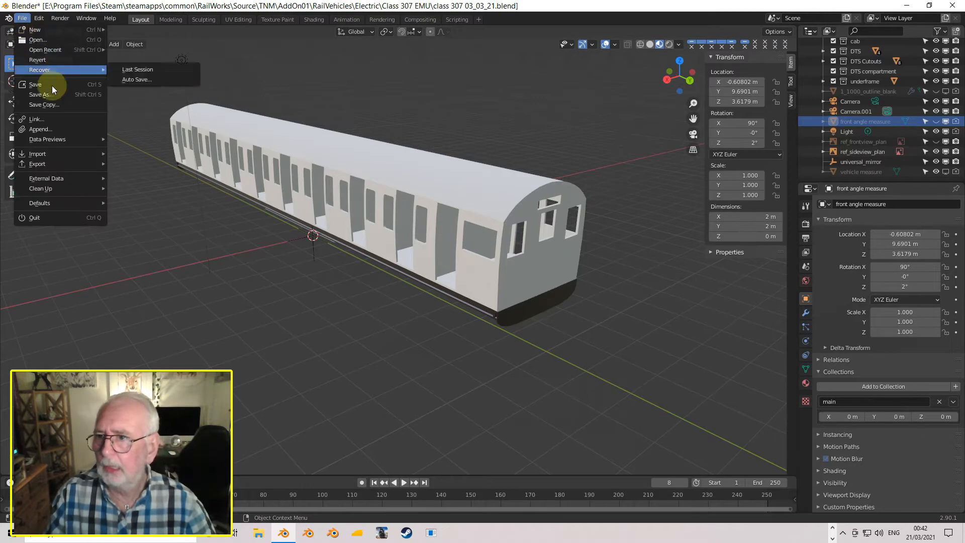
pyautogui.click(64, 130)
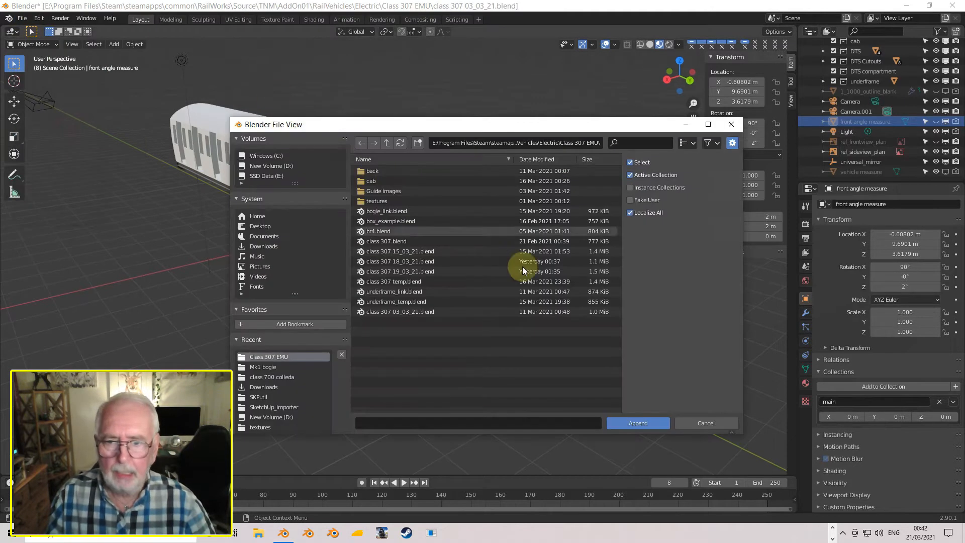
pyautogui.click(387, 142)
pyautogui.click(387, 141)
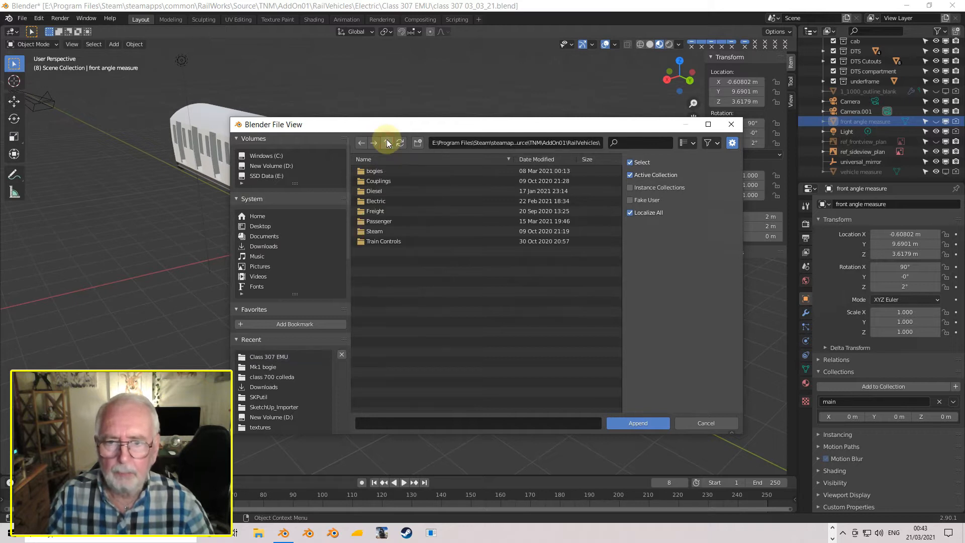
pyautogui.doubleClick(373, 172)
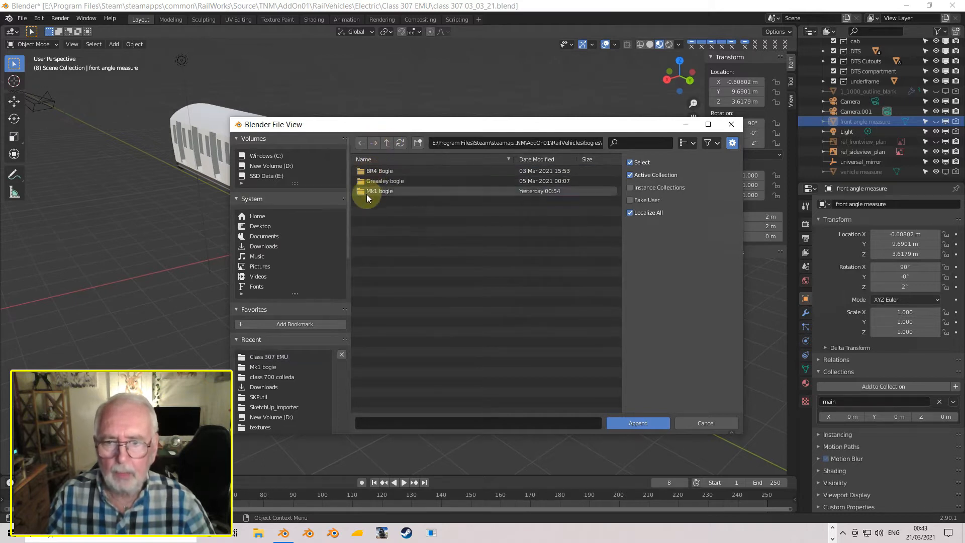
pyautogui.doubleClick(374, 192)
pyautogui.click(386, 201)
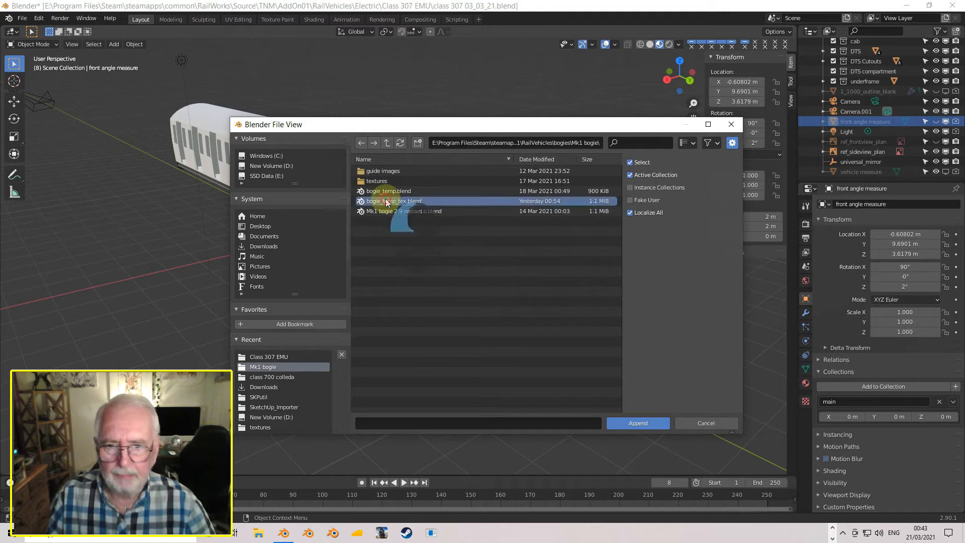
pyautogui.click(631, 423)
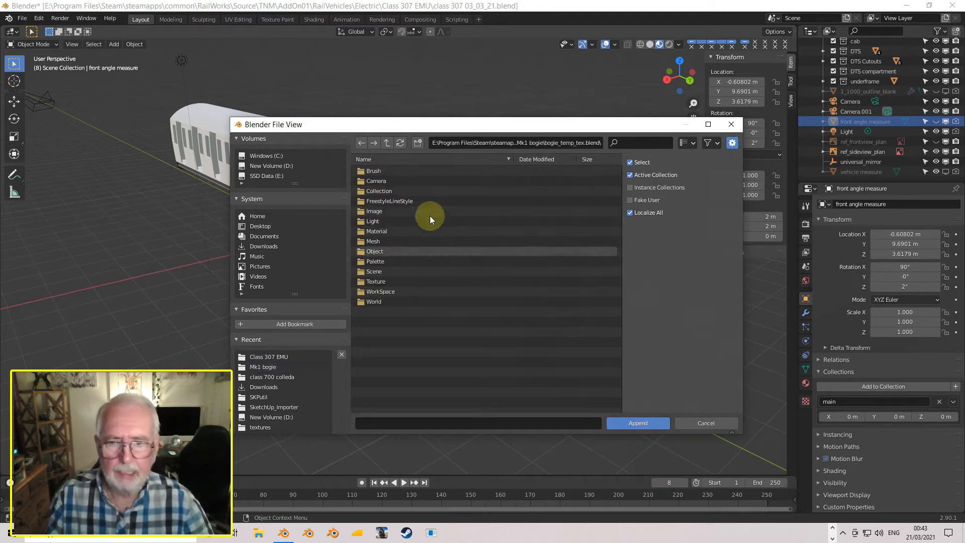
pyautogui.doubleClick(385, 190)
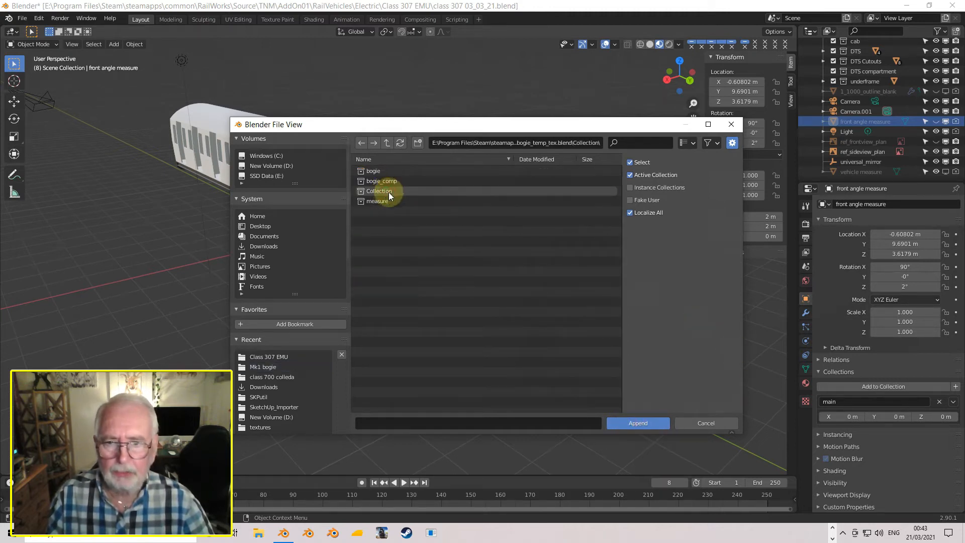
pyautogui.click(393, 181)
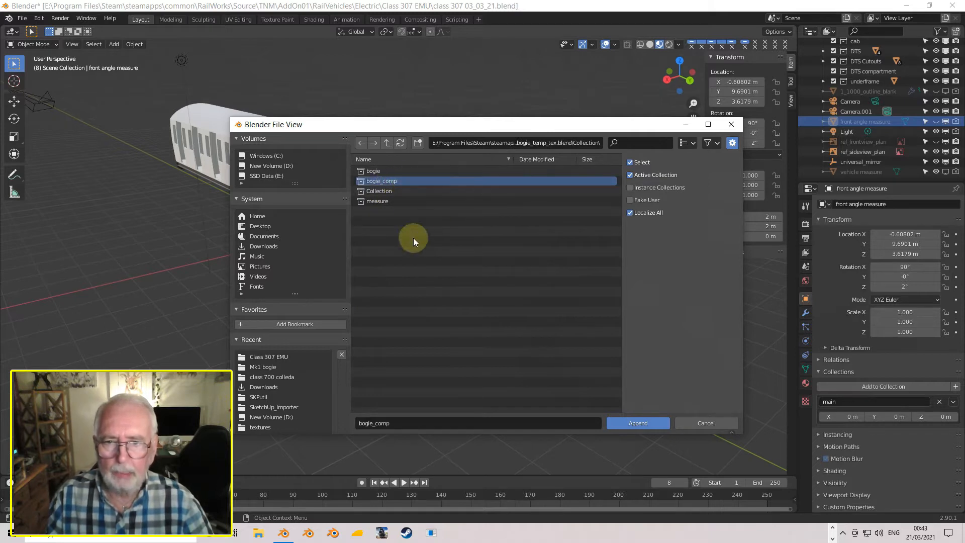
pyautogui.click(647, 424)
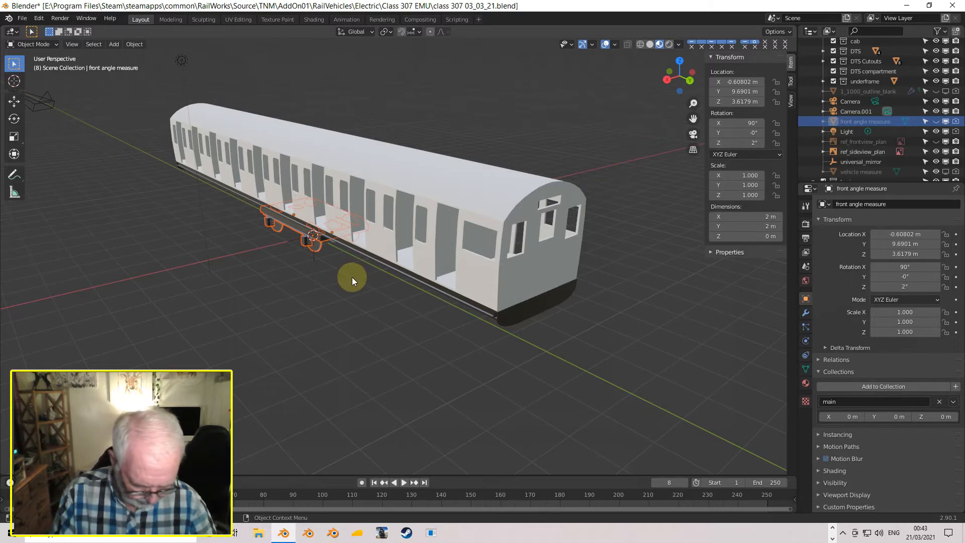
# - View the bogie from the side and rename its frame object 1_500_b00 in the bogie_comp collection as 1_500_b01
pyautogui.press('KP_3')
pyautogui.scroll(4, 387, 276)
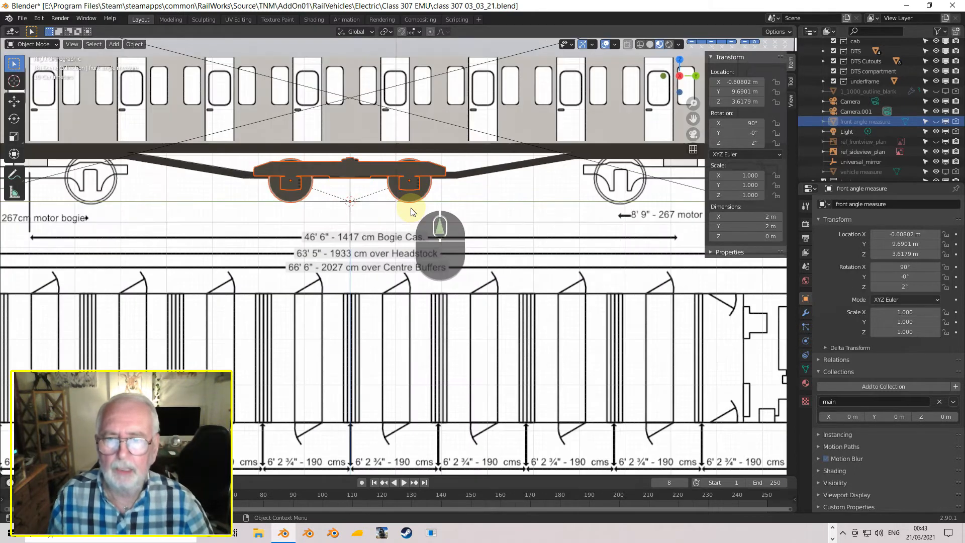
pyautogui.scroll(2, 412, 211)
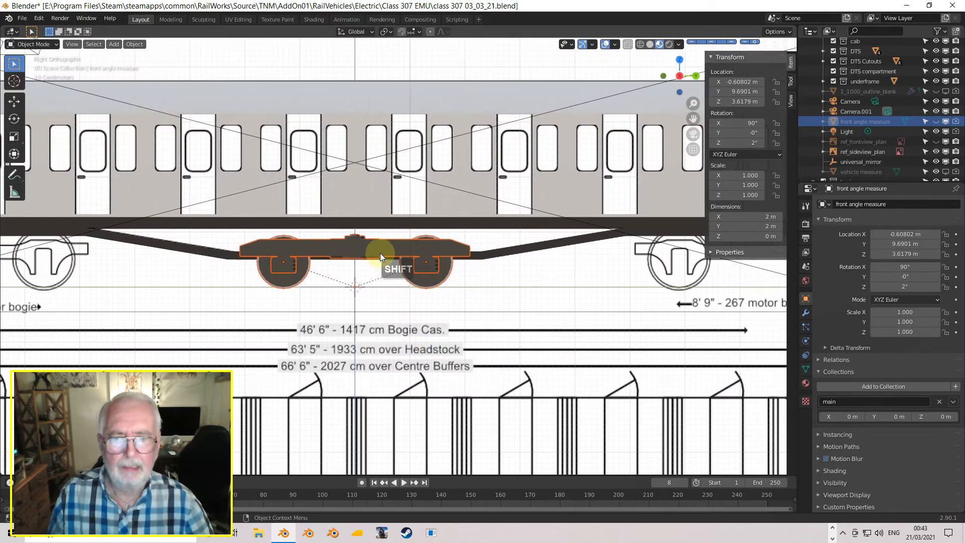
pyautogui.scroll(2, 380, 253)
pyautogui.keyDown('shift'); pyautogui.moveTo(475, 266); pyautogui.dragTo(321, 222, button='middle'); pyautogui.keyUp('shift')
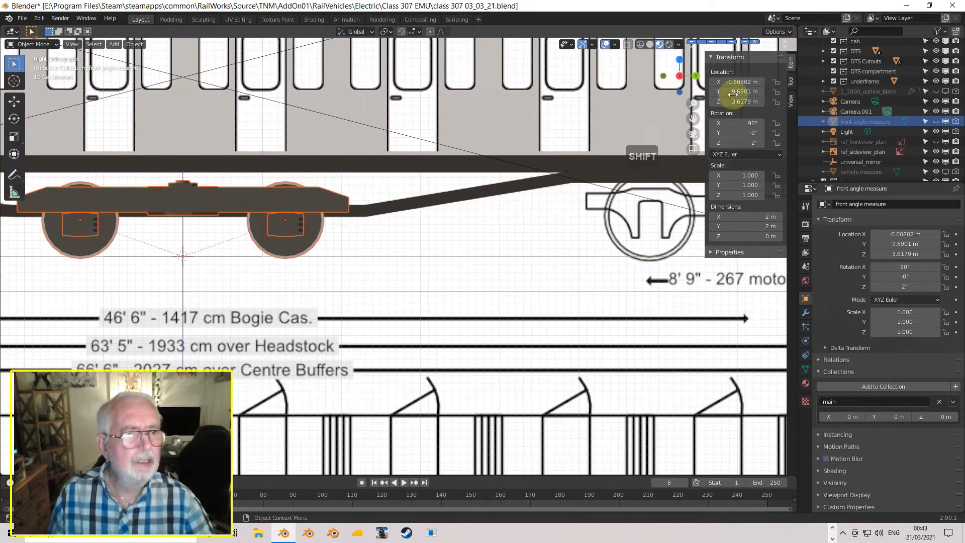
pyautogui.scroll(-2, 895, 69)
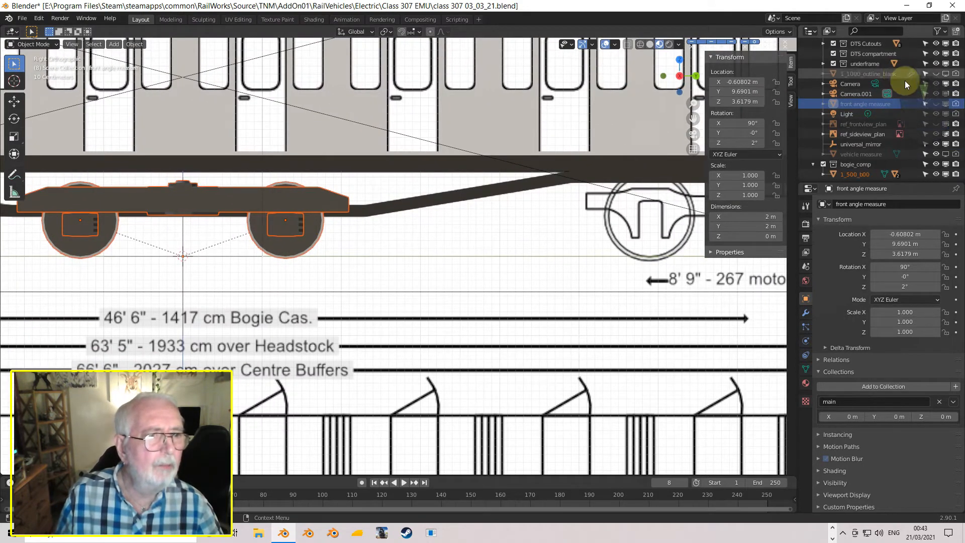
pyautogui.click(813, 164)
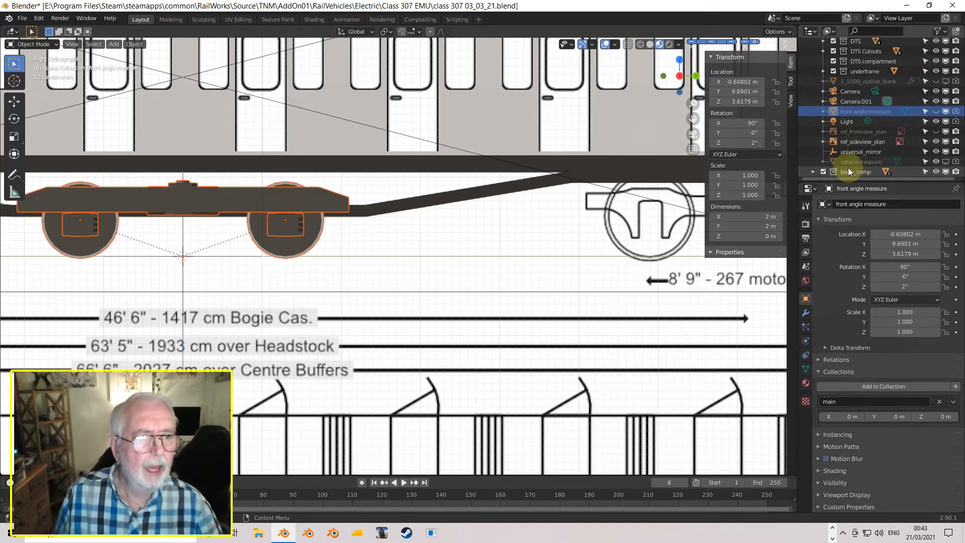
pyautogui.click(813, 171)
pyautogui.scroll(-1, 825, 174)
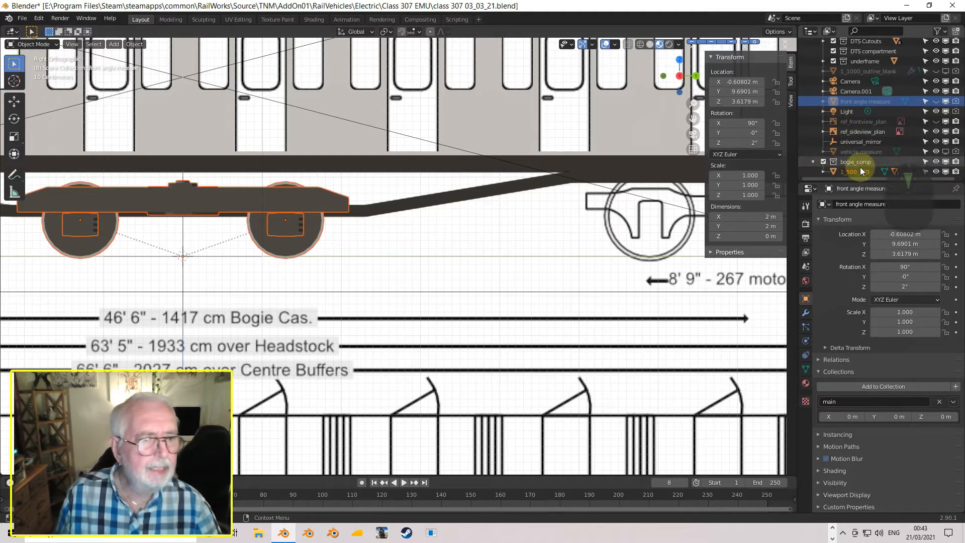
pyautogui.click(822, 172)
pyautogui.scroll(-3, 870, 156)
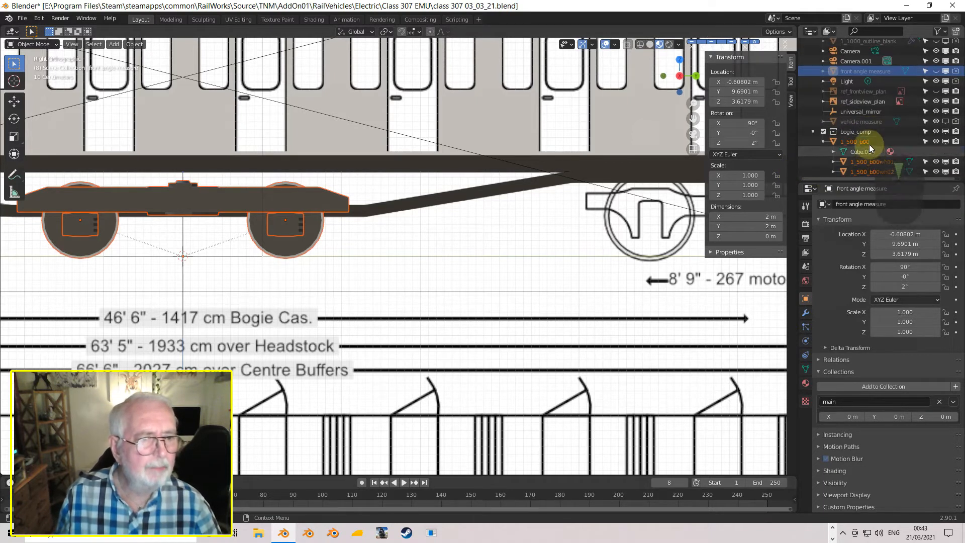
pyautogui.doubleClick(867, 141)
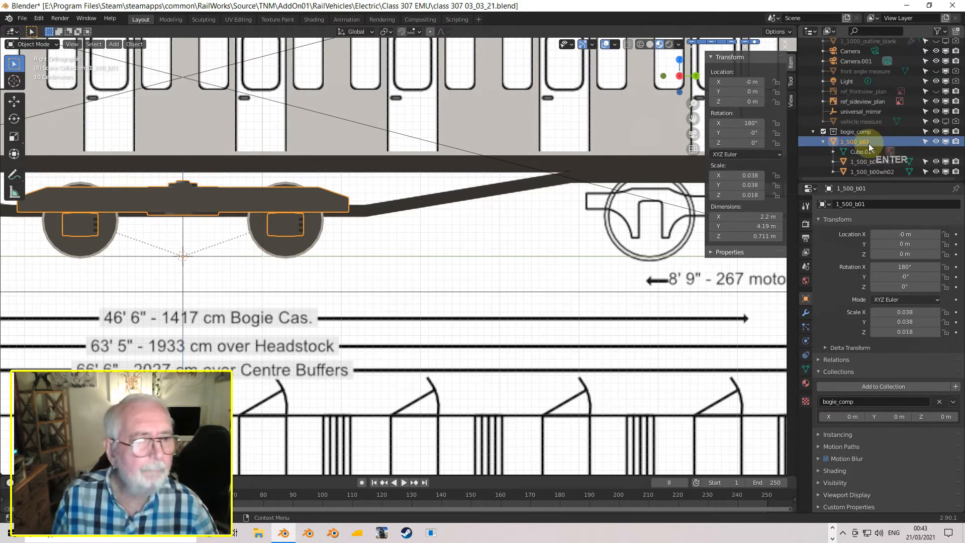
# - Rename the bogie's first wheelset, 1_500_b00wh01, as 1_500_b01wh01
pyautogui.click(868, 160)
pyautogui.doubleClick(889, 161)
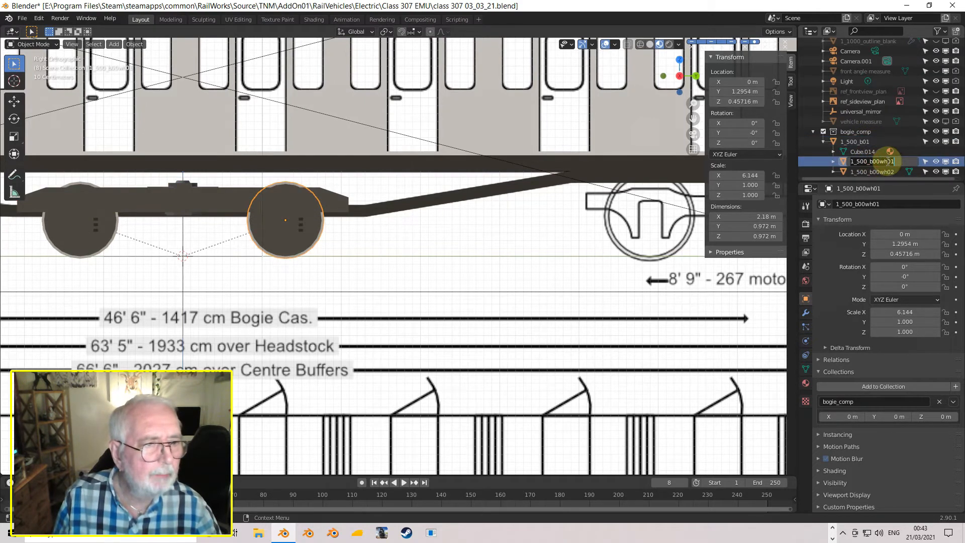
pyautogui.press('Escape')
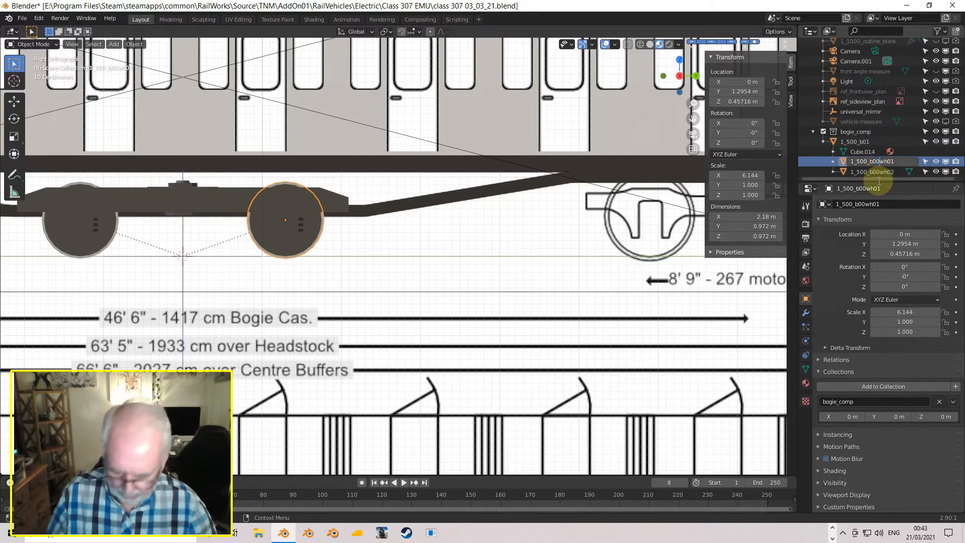
pyautogui.press('BackSpace')
pyautogui.write('1')
pyautogui.press('Return')
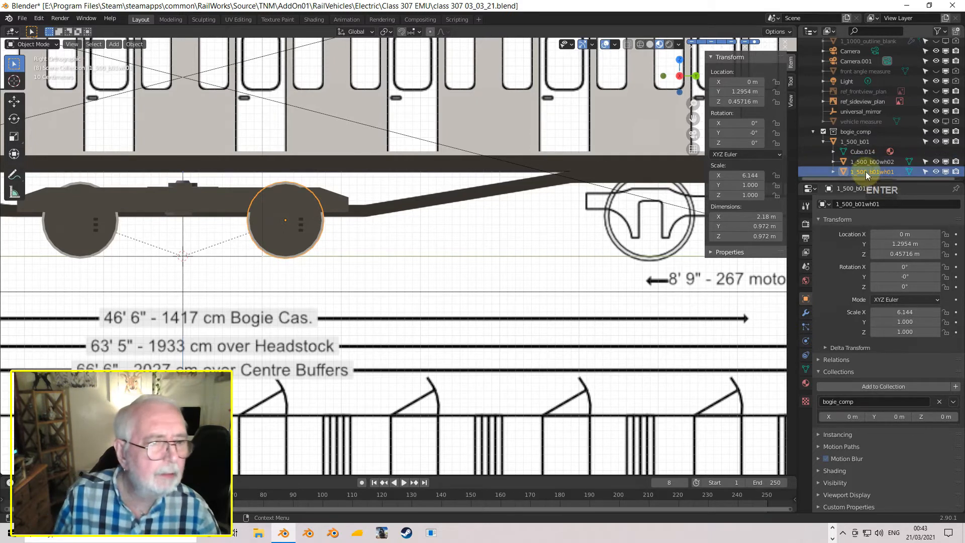
# - Rename the bogie's second wheelset, 1_500_b00wh02, as 1_500_b01wh02
pyautogui.doubleClick(876, 163)
pyautogui.press('Escape')
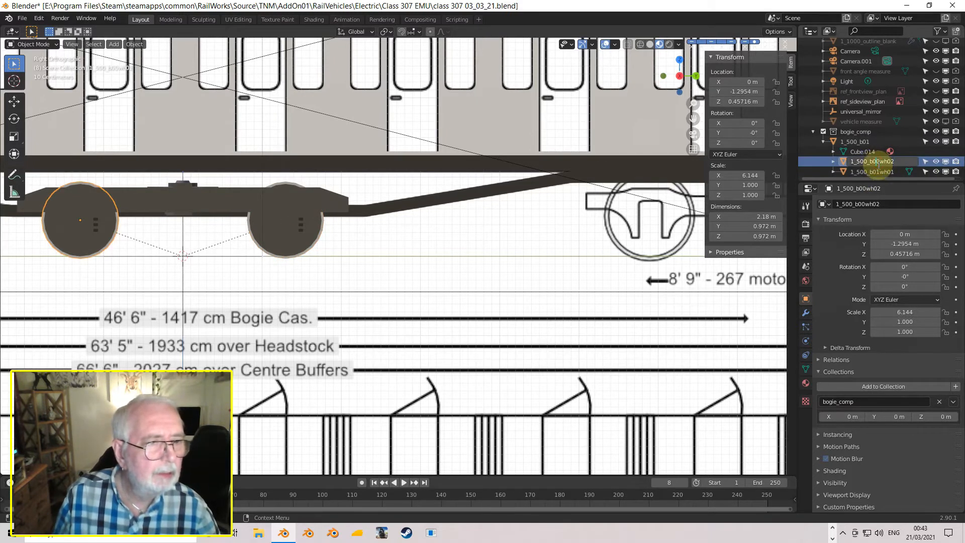
pyautogui.press('BackSpace')
pyautogui.write('1')
pyautogui.press('Return')
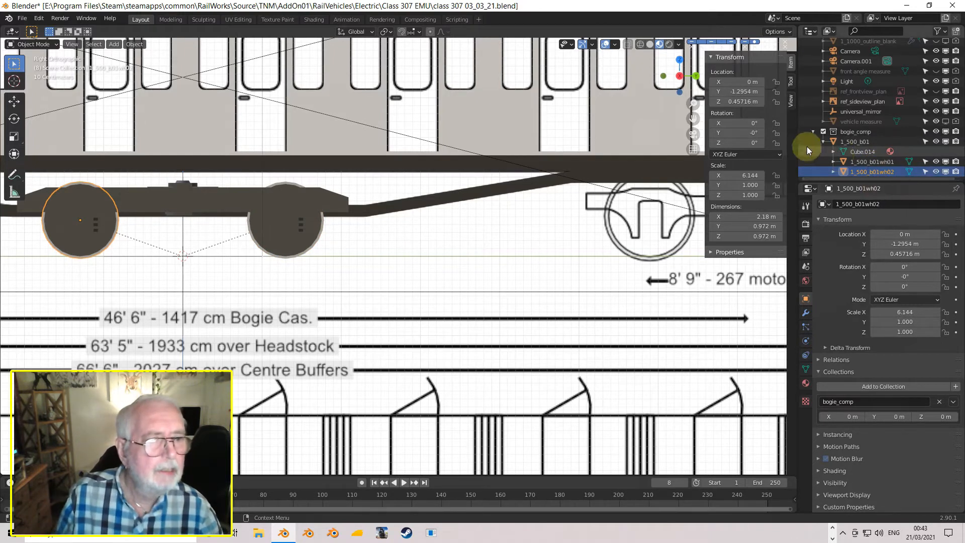
# - Select 1_500_b01 with its hierarchy and move it along Y to about 7.199 m, over the bogie drawn at the cab end of the plan
pyautogui.scroll(2, 853, 147)
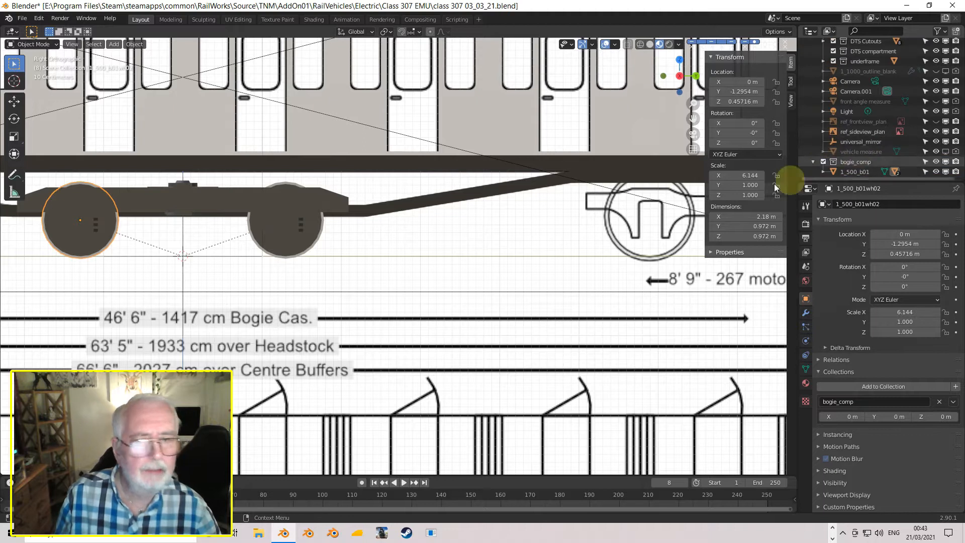
pyautogui.click(855, 169)
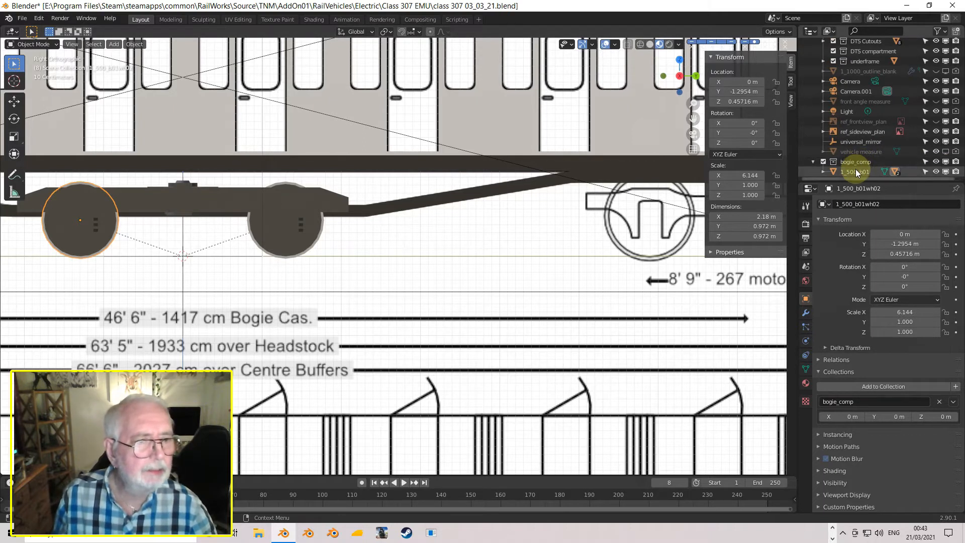
pyautogui.rightClick(855, 169)
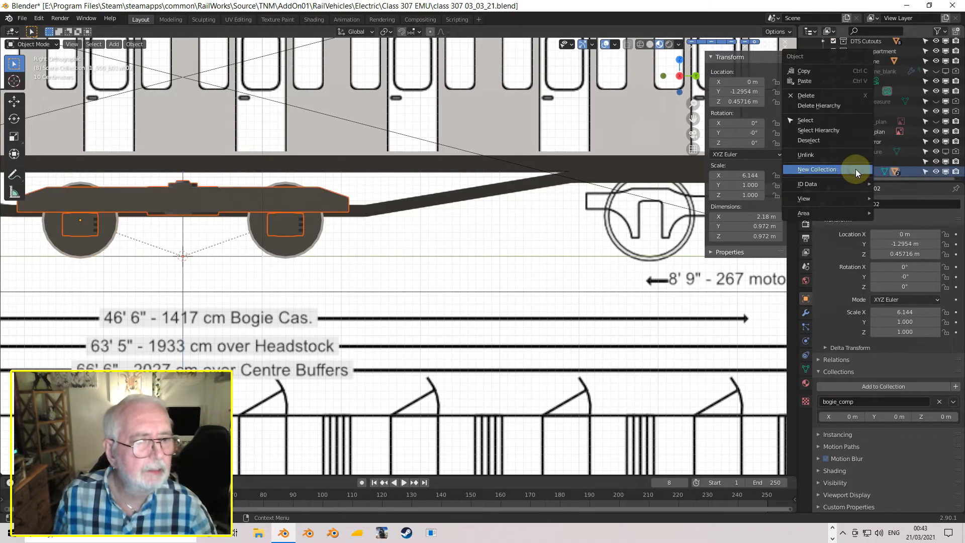
pyautogui.click(818, 130)
pyautogui.scroll(-5, 371, 216)
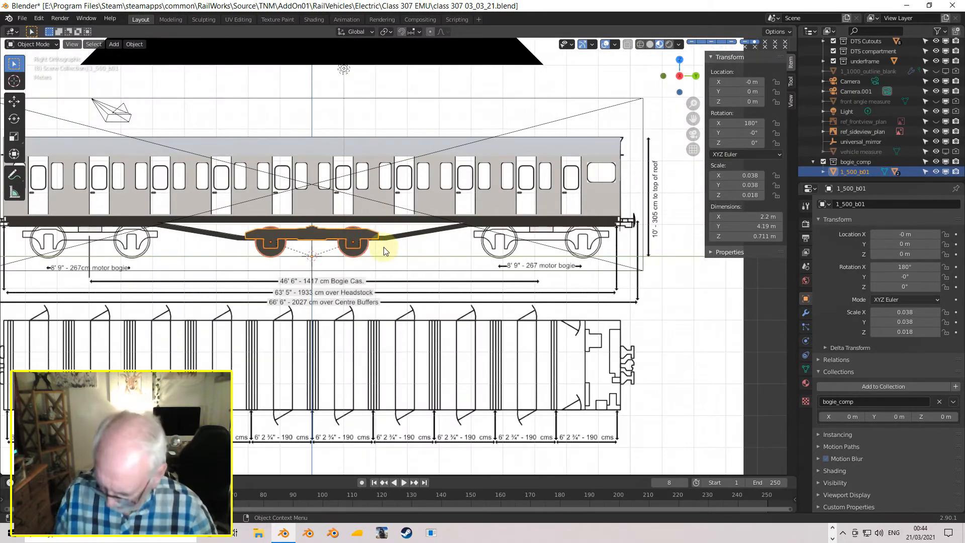
pyautogui.press('g')
pyautogui.press('y')
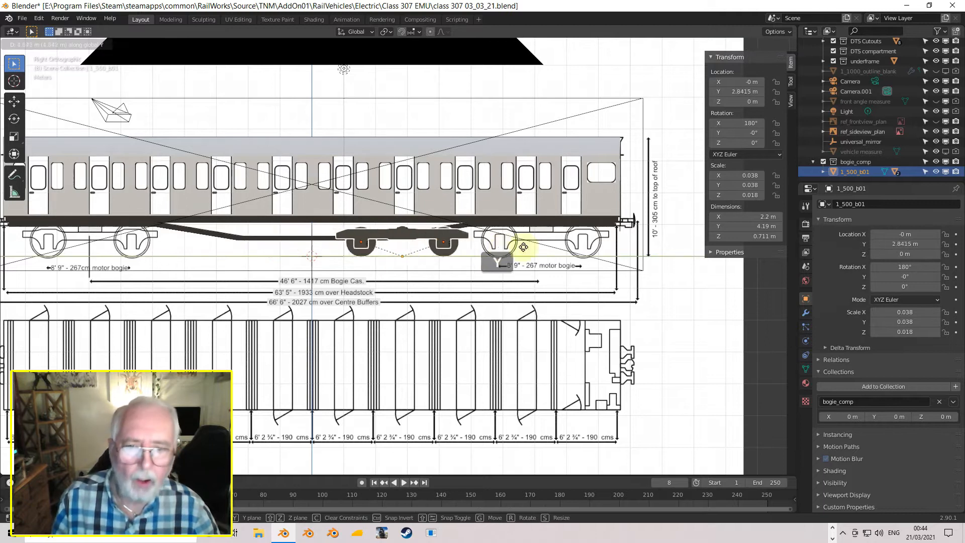
pyautogui.click(612, 254)
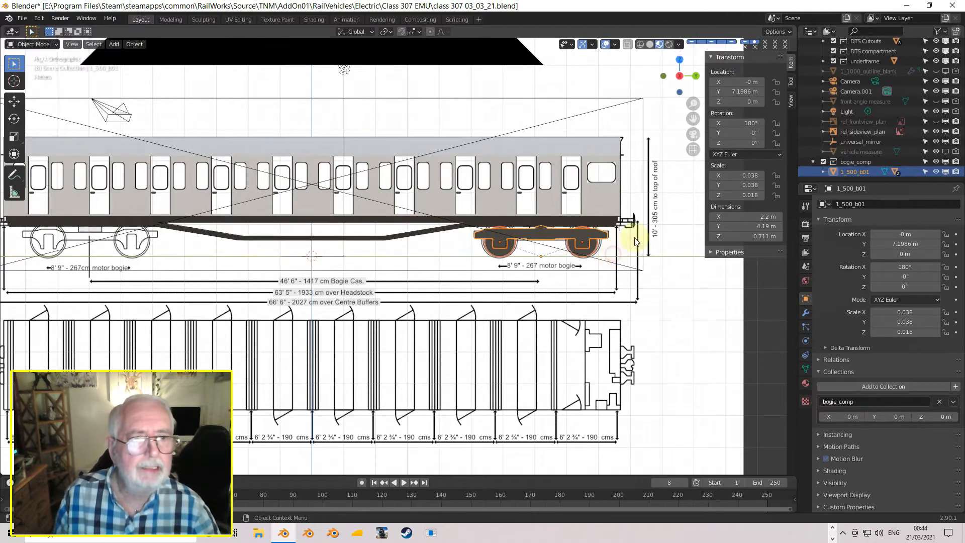
# - Set the Y location of the bogie 1_500_b01 to exactly 7.2 m
pyautogui.click(742, 92)
pyautogui.click(717, 91)
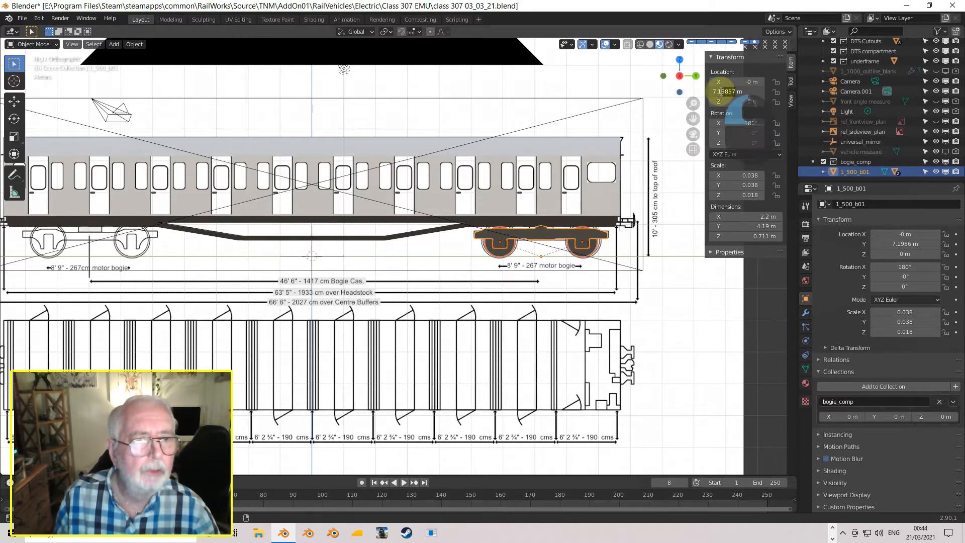
pyautogui.press('Delete')
pyautogui.press('Delete')
pyautogui.press('Delete')
pyautogui.press('Delete')
pyautogui.press('Delete')
pyautogui.press('Delete')
pyautogui.write('.2')
pyautogui.press('Return')
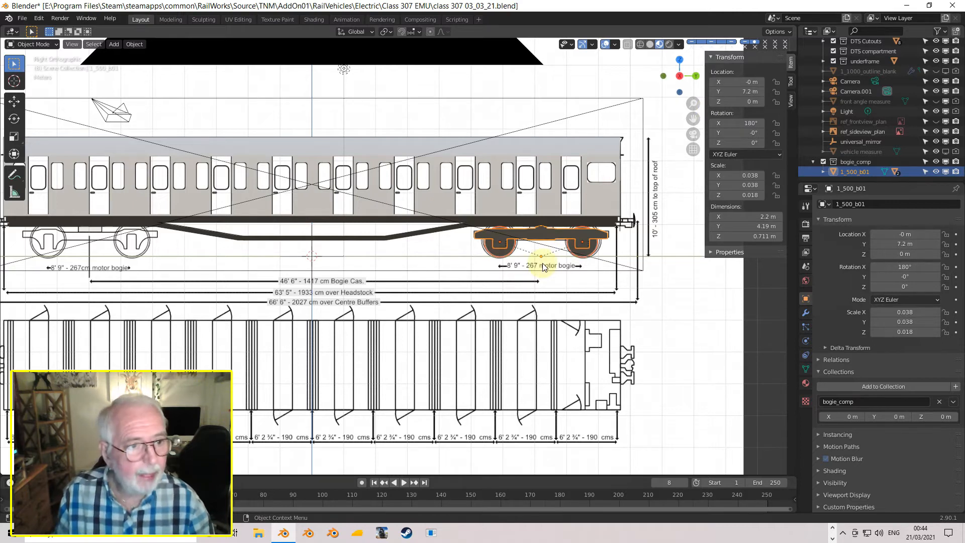
# - Duplicate the bogie with both its wheelsets, leaving the copy in place
pyautogui.press('shift')
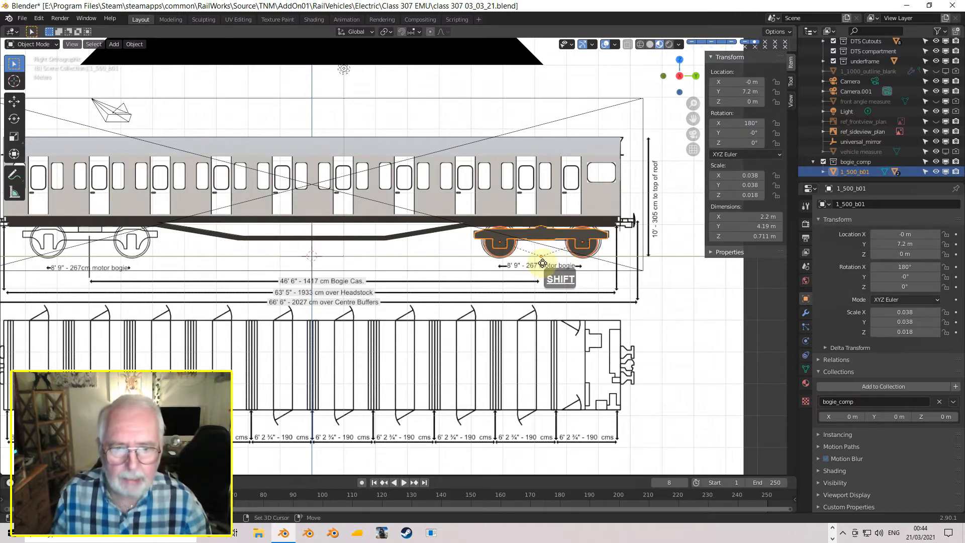
pyautogui.hotkey('shift', 'd')
pyautogui.press('Return')
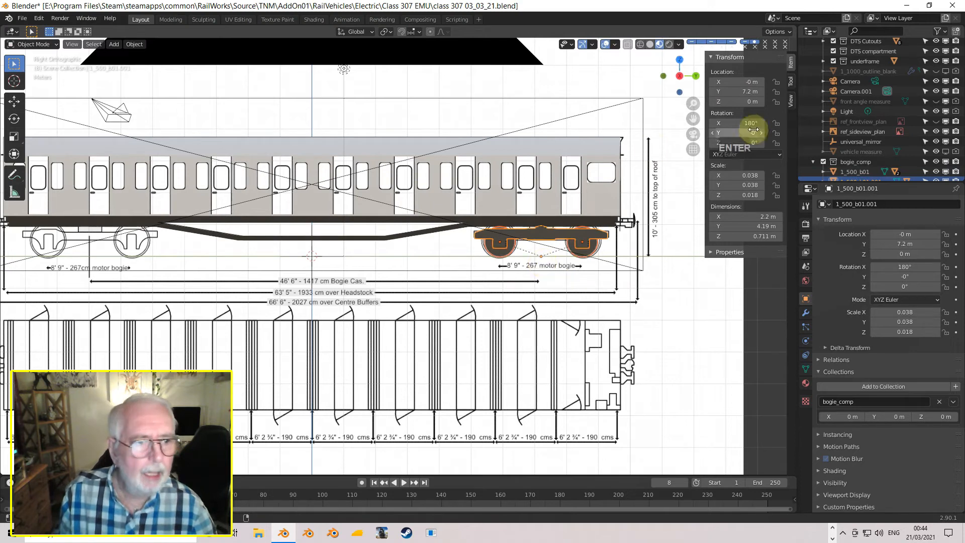
# - Rename the duplicated bogie frame 1_500_b01.001 as 1_500_b02
pyautogui.scroll(-1, 861, 167)
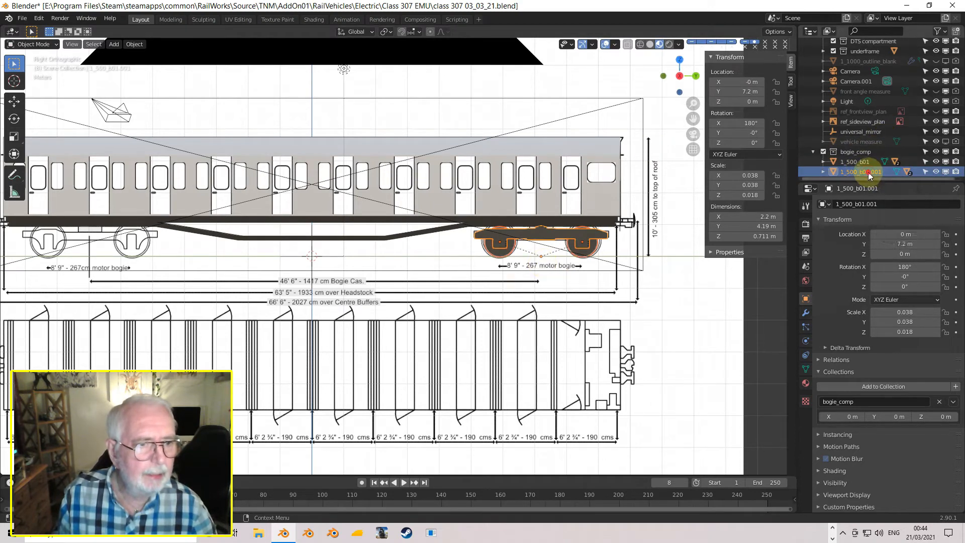
pyautogui.doubleClick(869, 173)
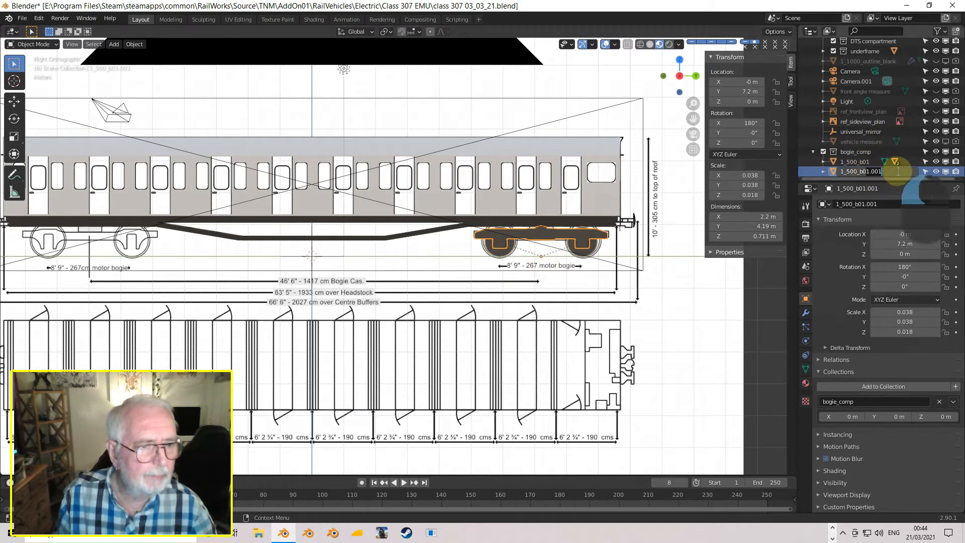
pyautogui.press('BackSpace')
pyautogui.press('BackSpace')
pyautogui.press('BackSpace')
pyautogui.press('BackSpace')
pyautogui.press('BackSpace')
pyautogui.write('2')
pyautogui.press('Return')
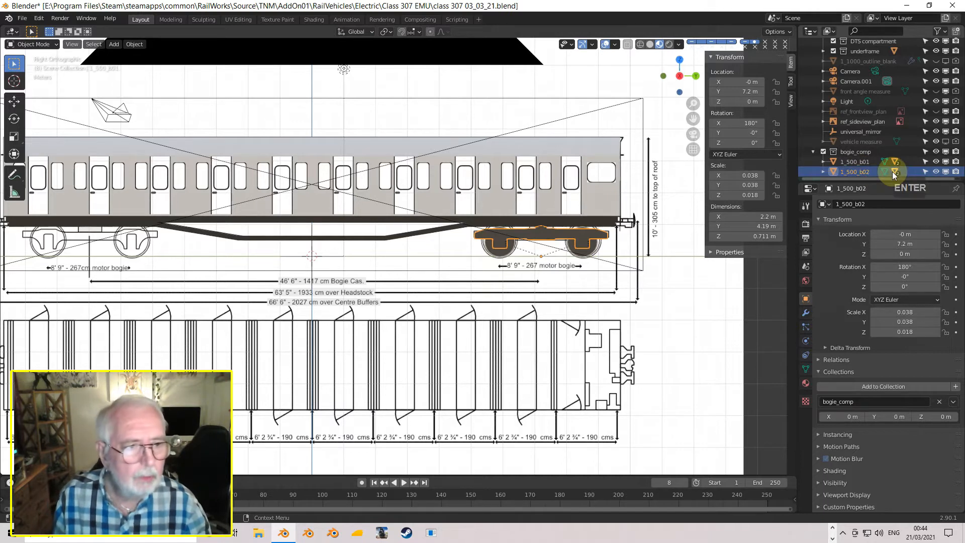
# - Change b01 to b02 in the name of the copied first wheelset, giving 1_500_b02wh01.001
pyautogui.click(824, 172)
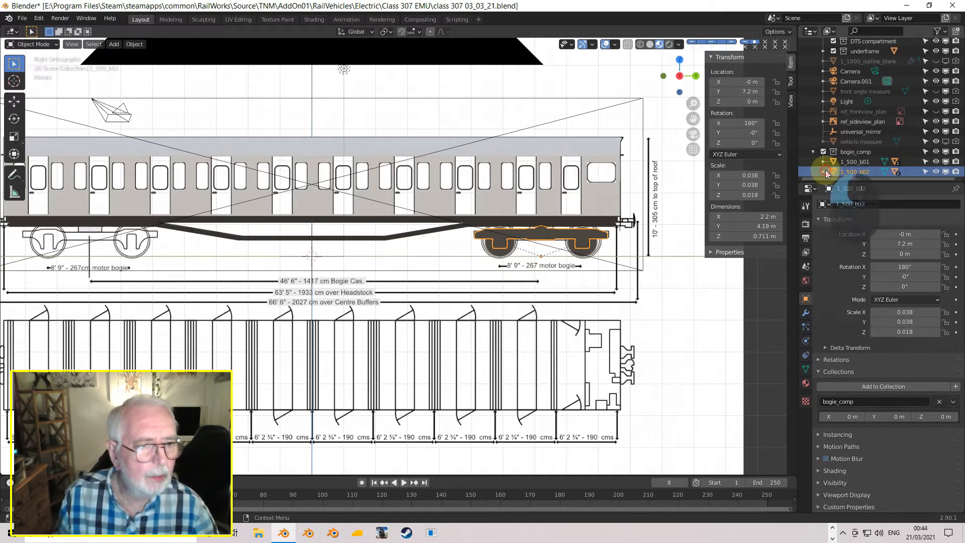
pyautogui.scroll(-2, 861, 164)
pyautogui.click(872, 163)
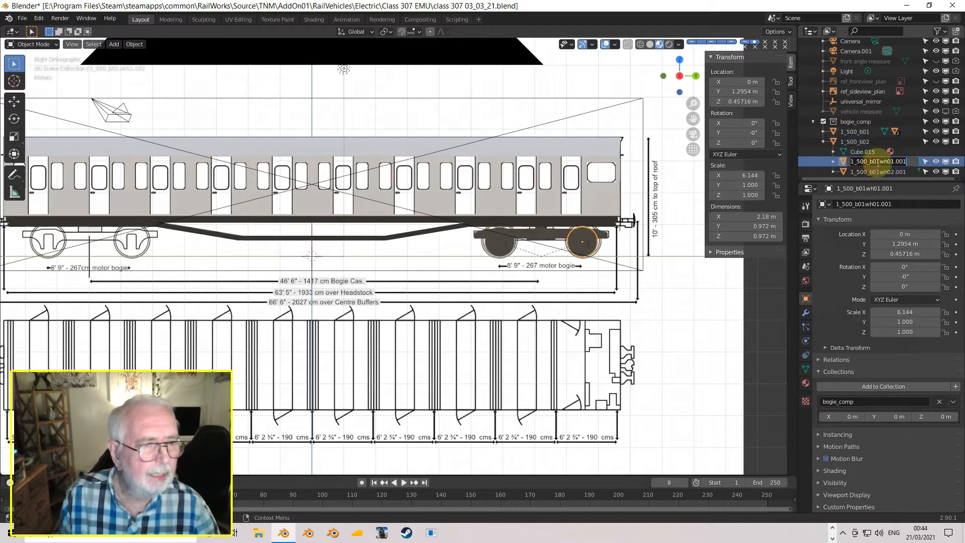
pyautogui.press('BackSpace')
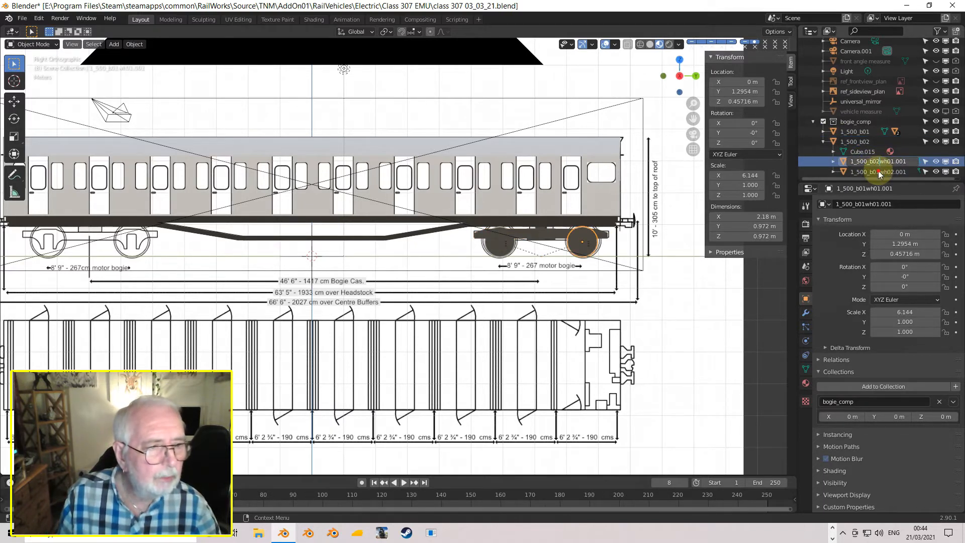
# - Change b01 to b02 in the name of the copied second wheelset, giving 1_500_b02wh02.001
pyautogui.click(879, 172)
pyautogui.doubleClick(878, 161)
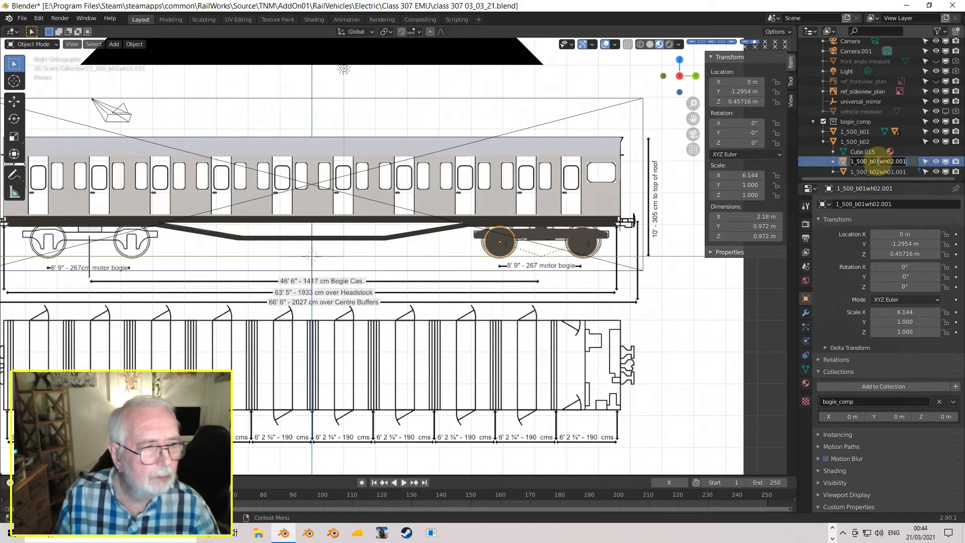
pyautogui.press('BackSpace')
pyautogui.write('2')
pyautogui.press('Return')
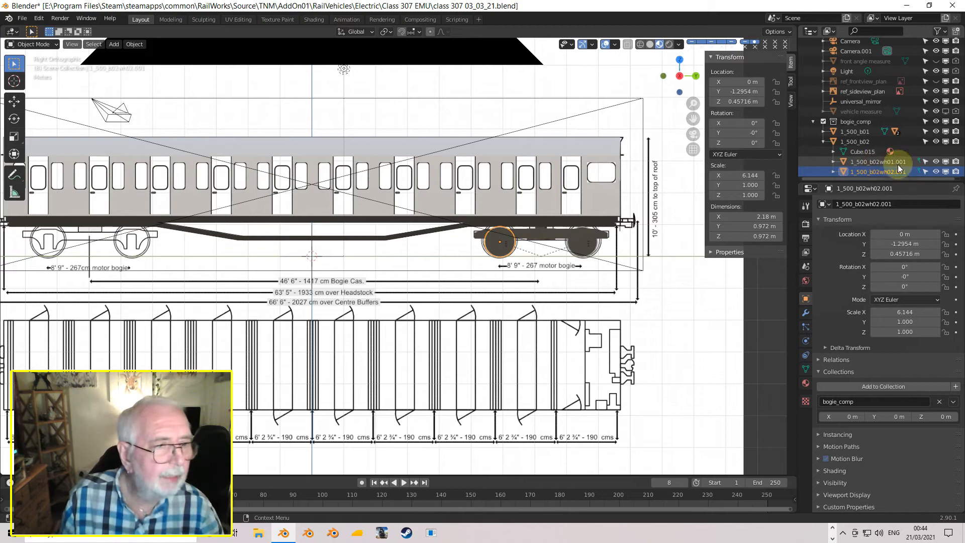
# - Remove the .001 suffix from the copied first wheelset so its name is 1_500_b02wh01
pyautogui.click(881, 162)
pyautogui.doubleClick(892, 162)
pyautogui.press('BackSpace')
pyautogui.press('BackSpace')
pyautogui.press('BackSpace')
pyautogui.press('BackSpace')
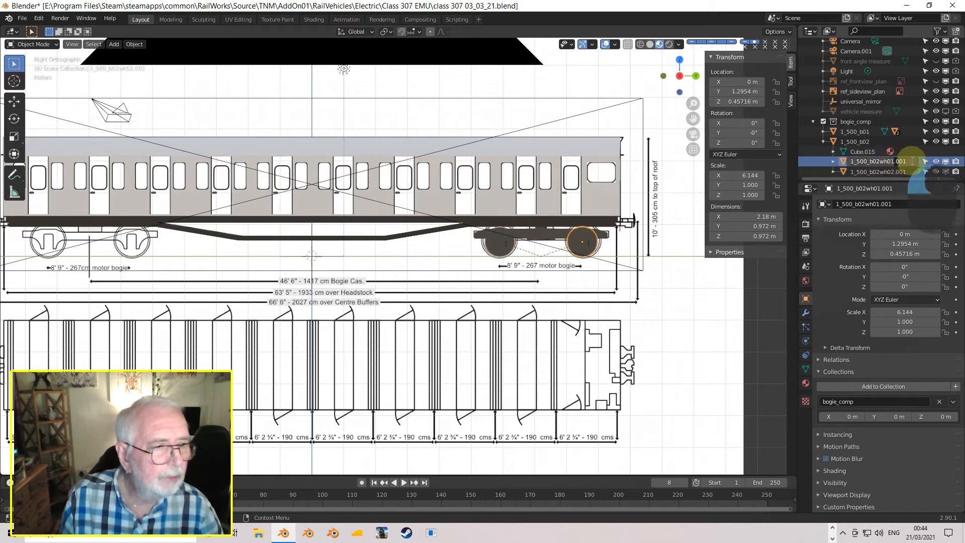
pyautogui.press('Return')
# - Remove the .001 suffix from the copied second wheelset so its name is 1_500_b02wh02
pyautogui.click(892, 171)
pyautogui.doubleClick(893, 172)
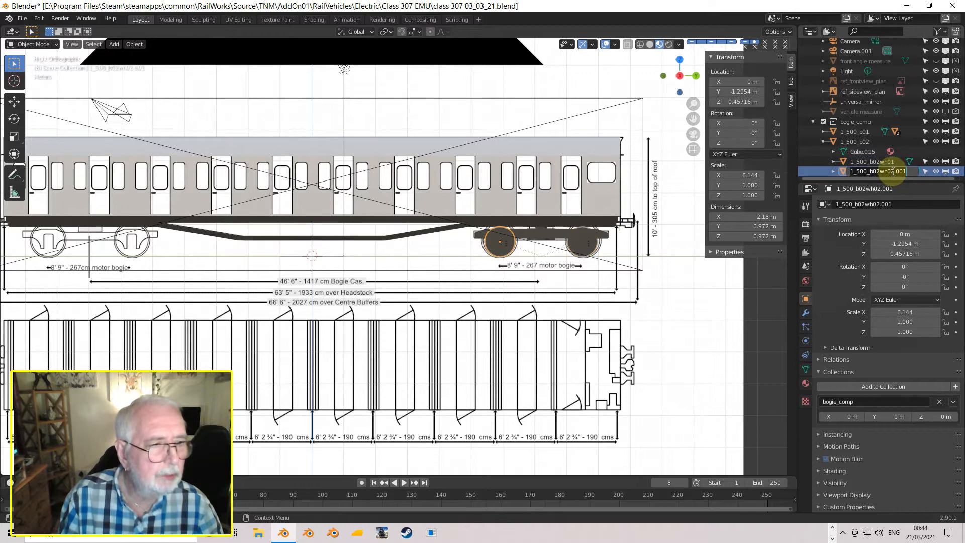
pyautogui.click(894, 171)
pyautogui.press('BackSpace')
pyautogui.press('BackSpace')
pyautogui.press('BackSpace')
pyautogui.press('BackSpace')
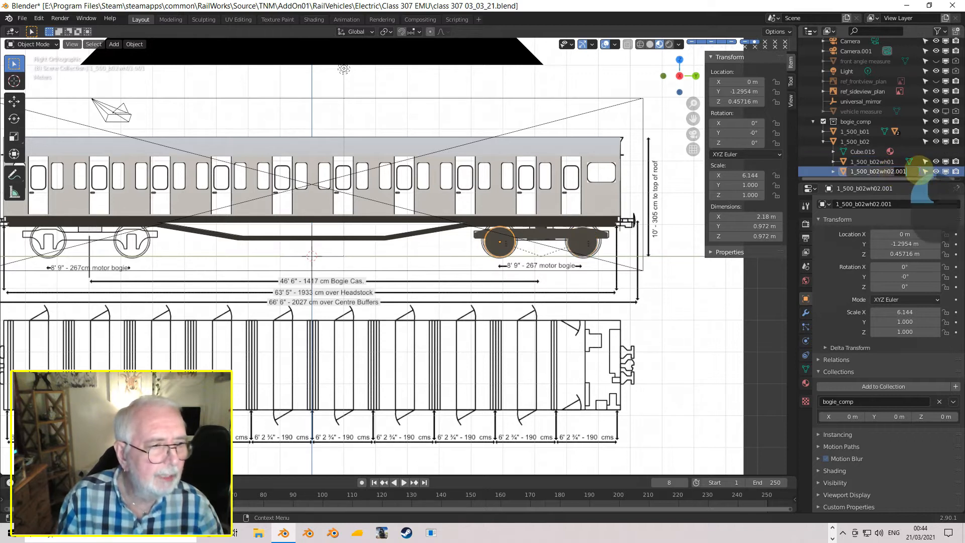
pyautogui.press('Return')
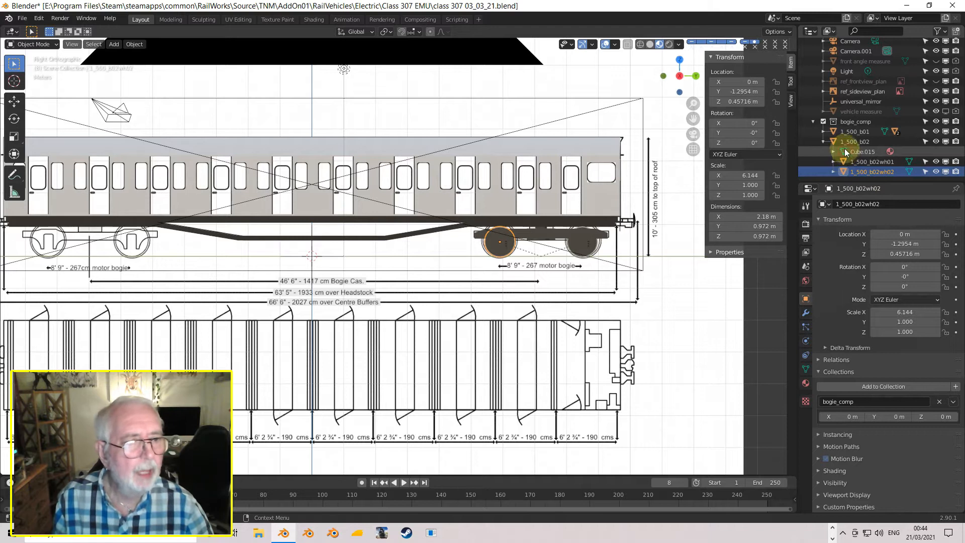
# - Move the copied bogie 1_500_b02, together with its wheelsets, to the opposite carriage end by setting its Y location to -7.2 m
pyautogui.click(821, 145)
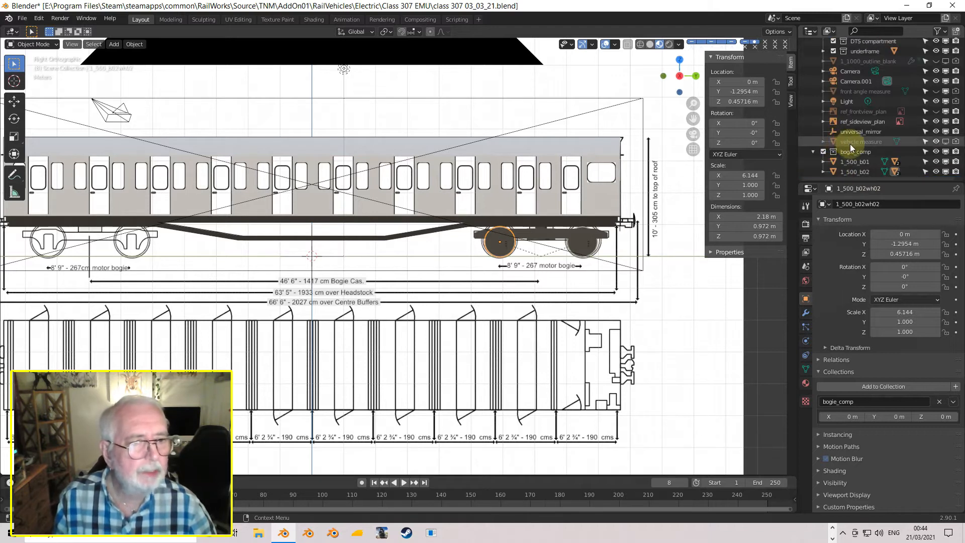
pyautogui.rightClick(856, 171)
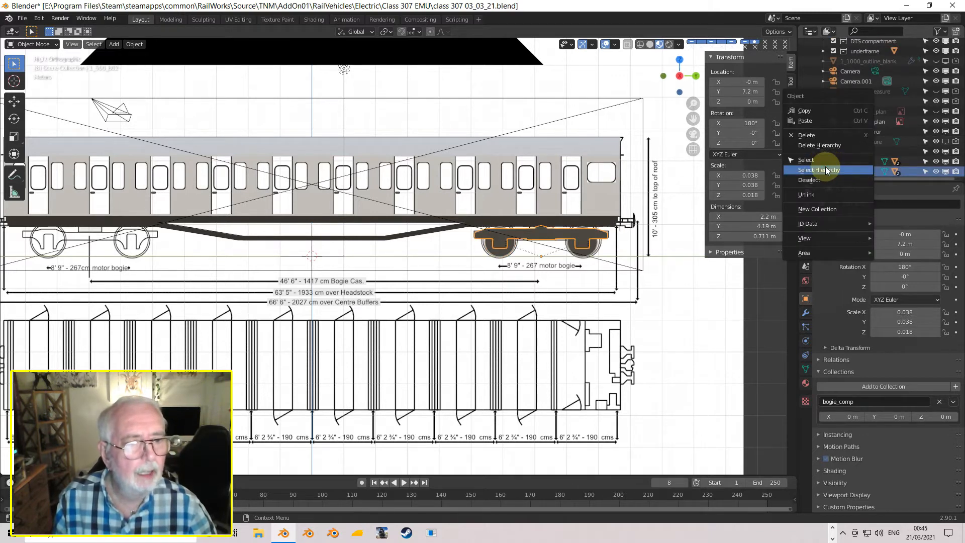
pyautogui.click(835, 168)
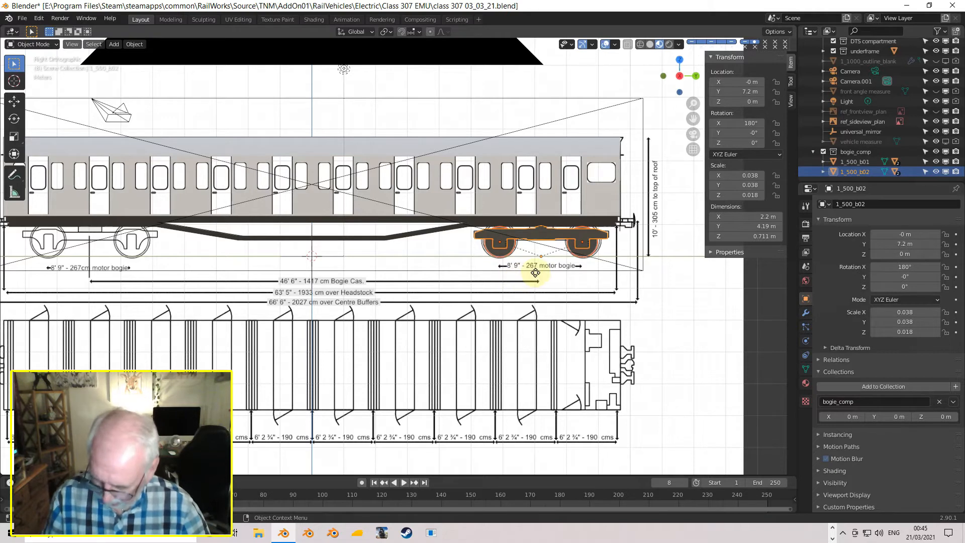
pyautogui.press('g')
pyautogui.press('y')
pyautogui.click(270, 270)
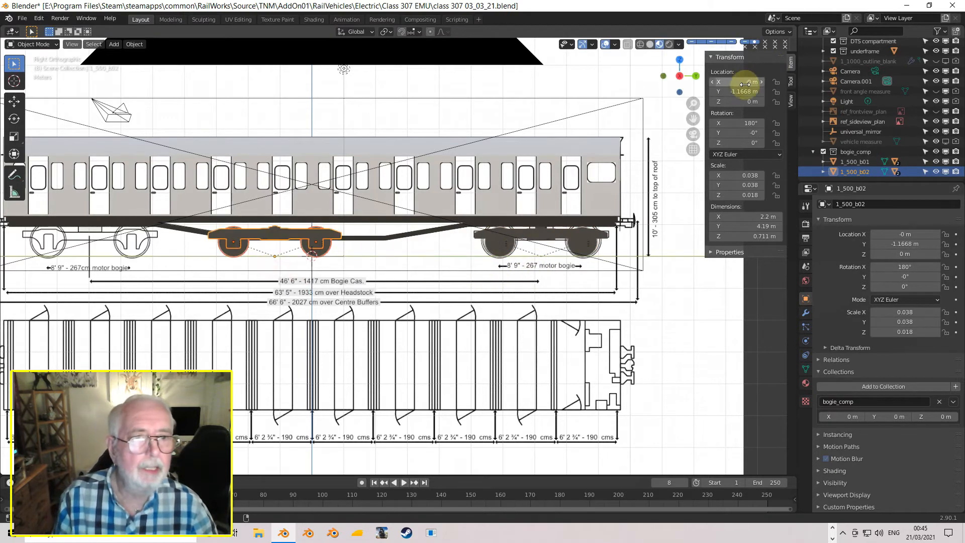
pyautogui.click(746, 92)
pyautogui.press('BackSpace')
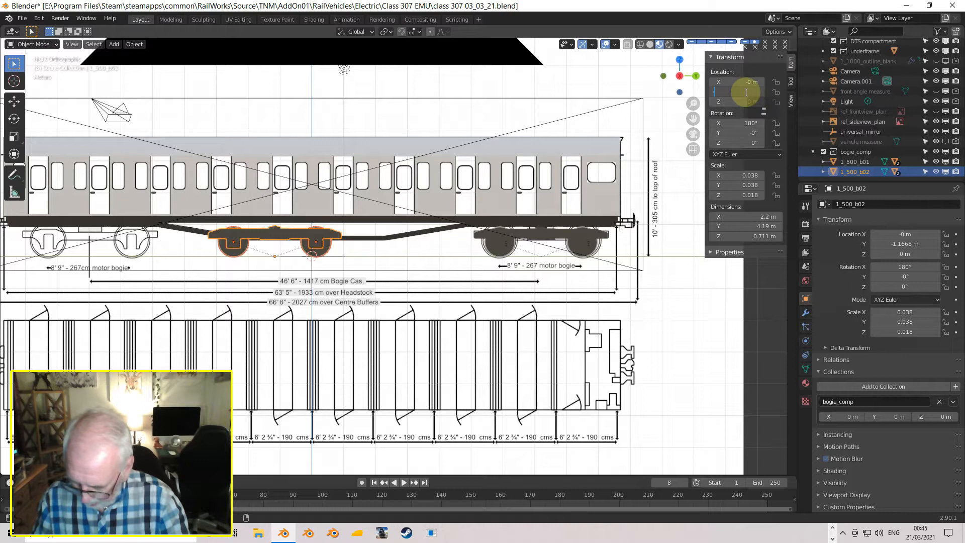
pyautogui.write('-7.2')
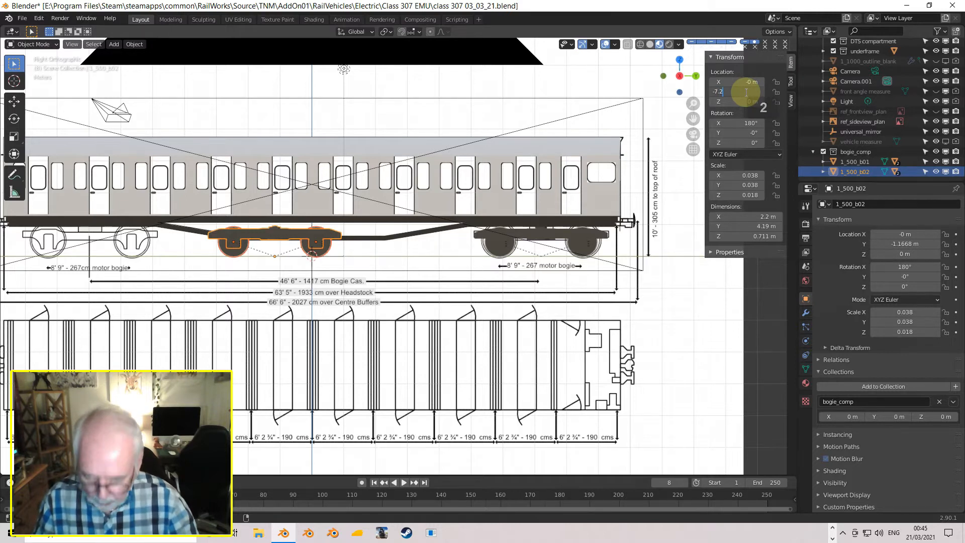
pyautogui.press('Return')
pyautogui.moveTo(437, 216); pyautogui.dragTo(340, 186, button='middle')
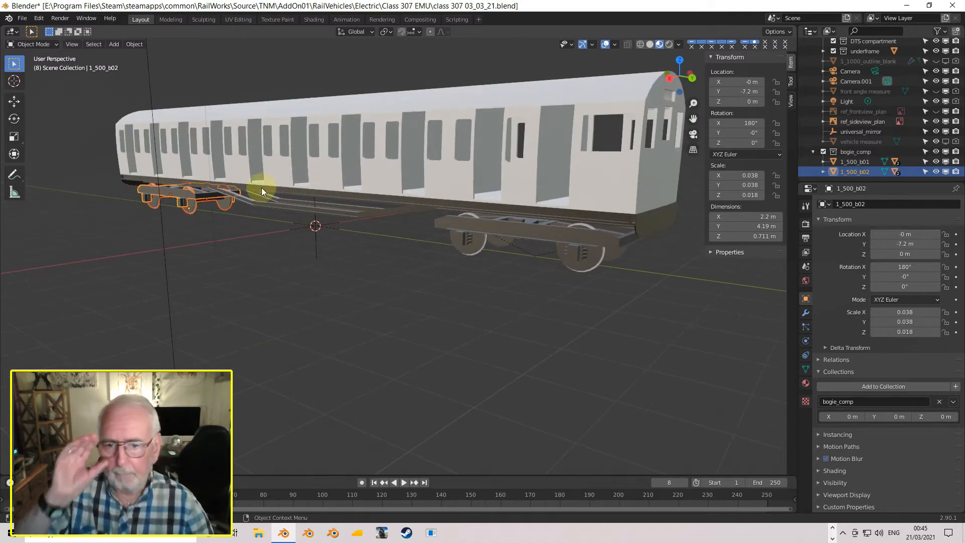
# - Replace the bogie_temp_mat material on wheelset 1_500_b02wh01 with the existing temp material
pyautogui.click(806, 383)
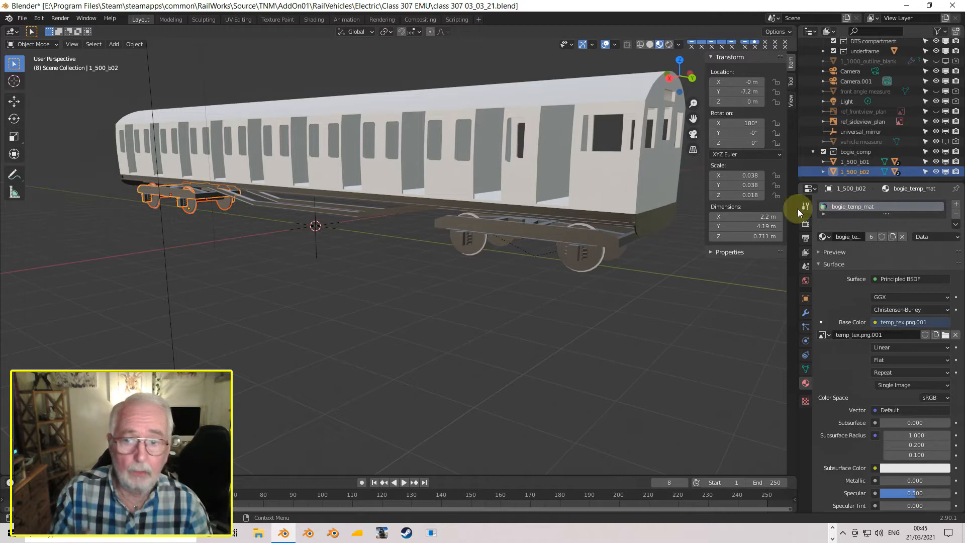
pyautogui.scroll(-3, 462, 177)
pyautogui.scroll(5, 462, 176)
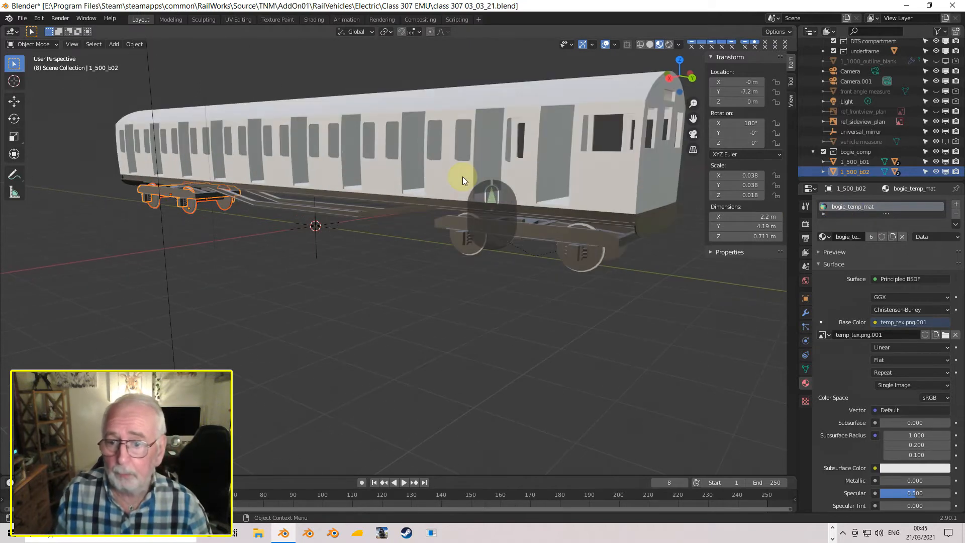
pyautogui.keyDown('shift'); pyautogui.moveTo(441, 171); pyautogui.dragTo(505, 195, button='middle'); pyautogui.keyUp('shift')
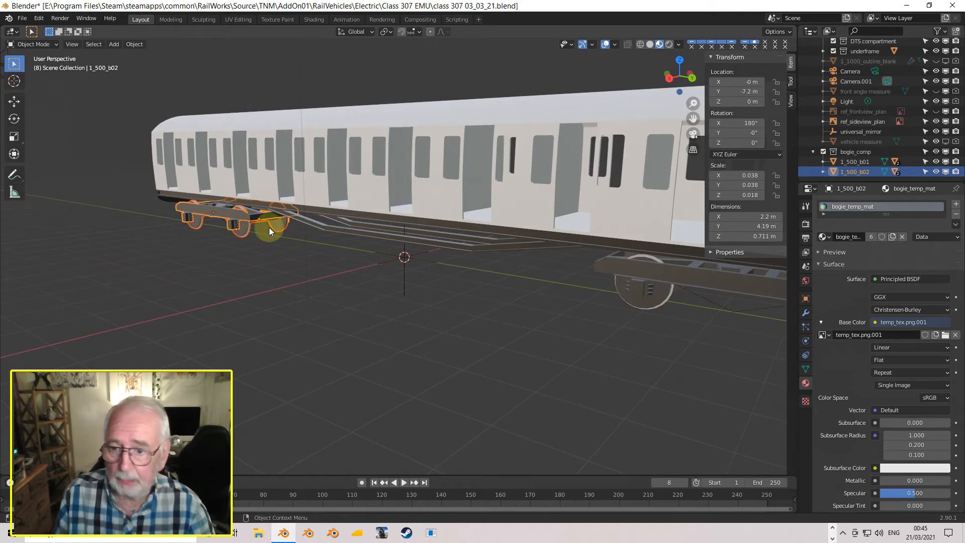
pyautogui.click(243, 234)
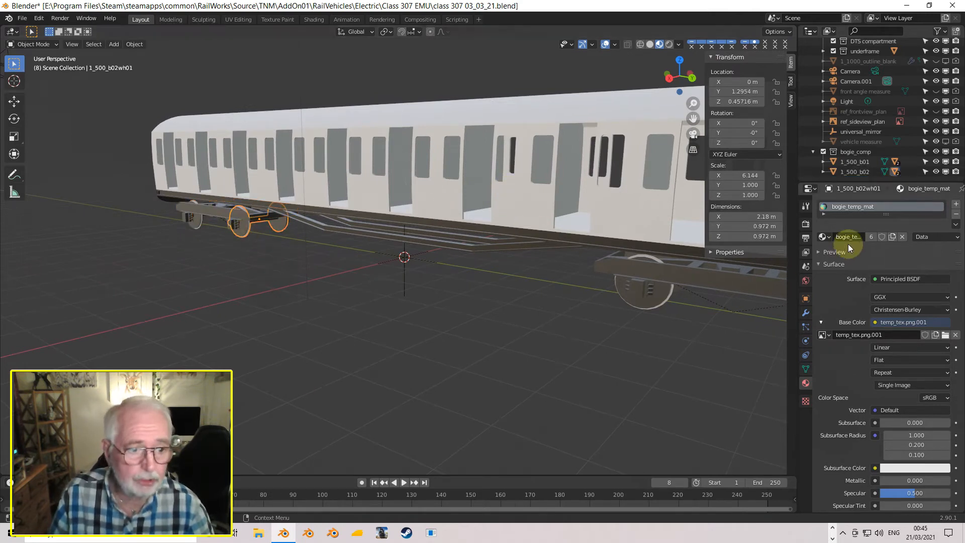
pyautogui.click(827, 237)
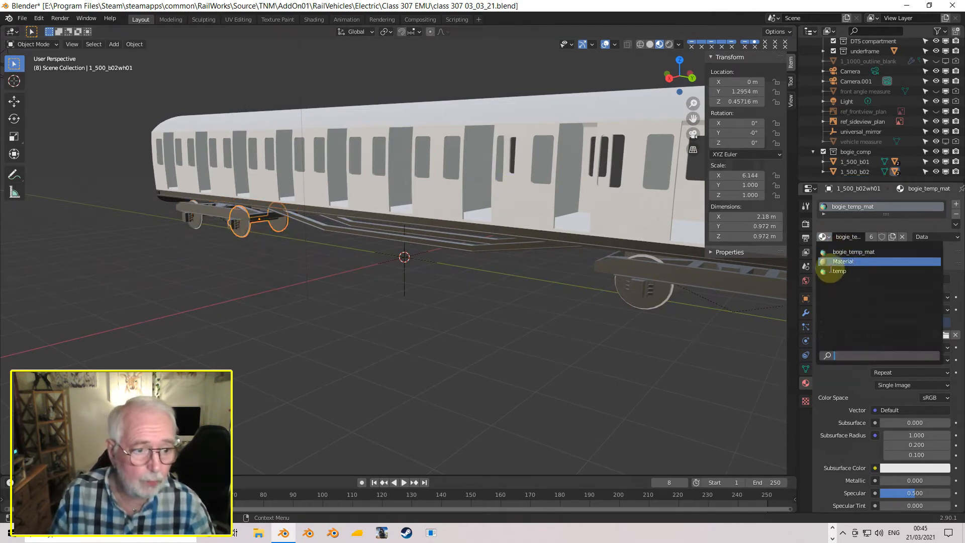
pyautogui.click(839, 272)
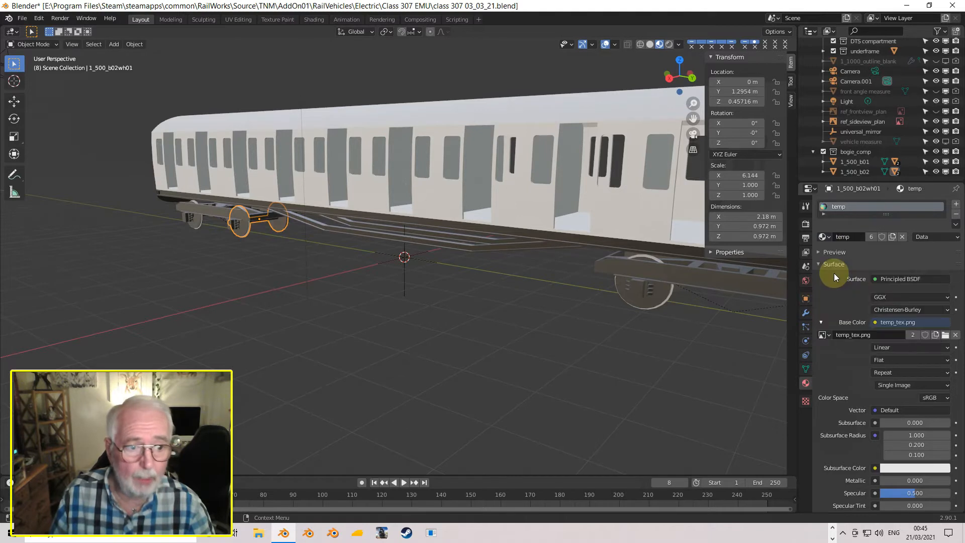
# - Assign the existing temp material to the bogie frame 1_500_b02
pyautogui.click(213, 212)
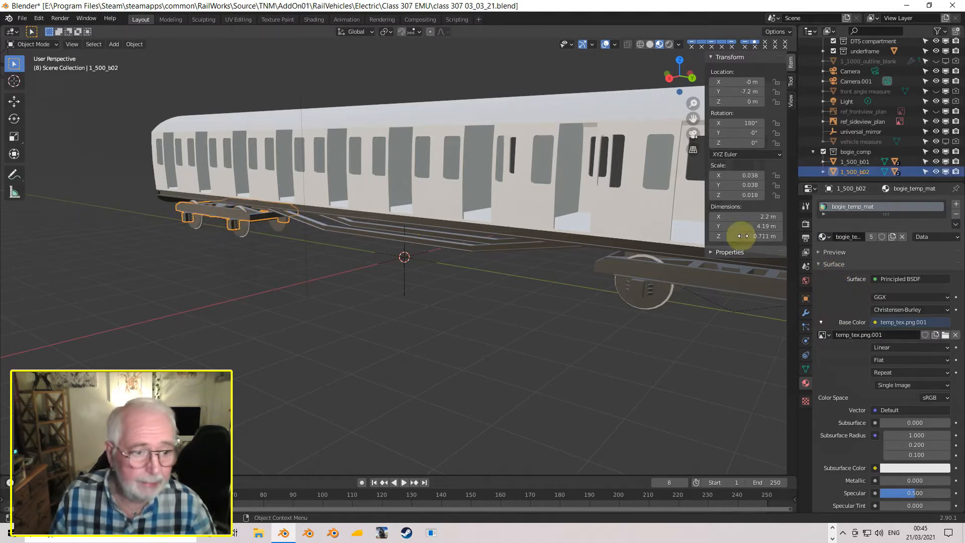
pyautogui.click(829, 237)
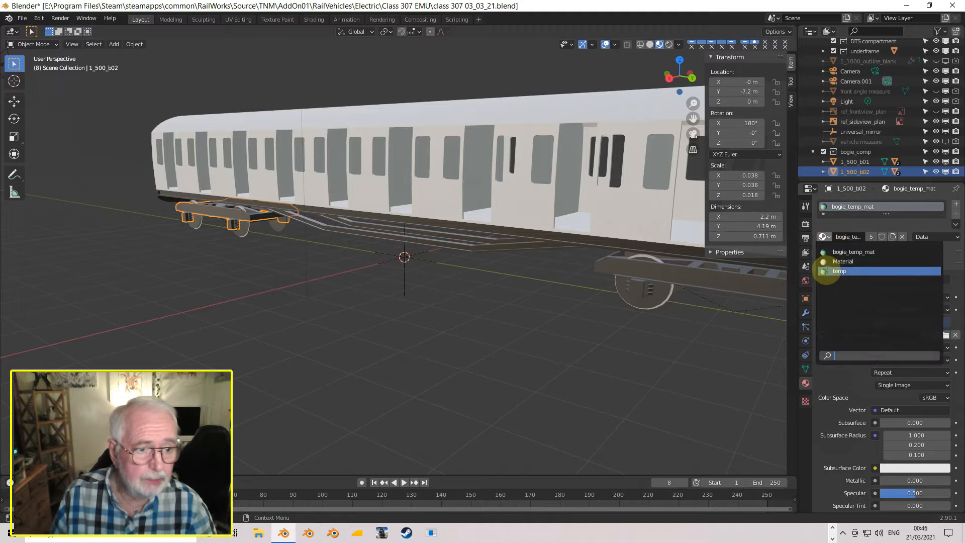
pyautogui.click(838, 271)
# - Assign the temp material to wheelset 1_500_b02wh02 and check the material on both wheelsets of that bogie
pyautogui.click(224, 224)
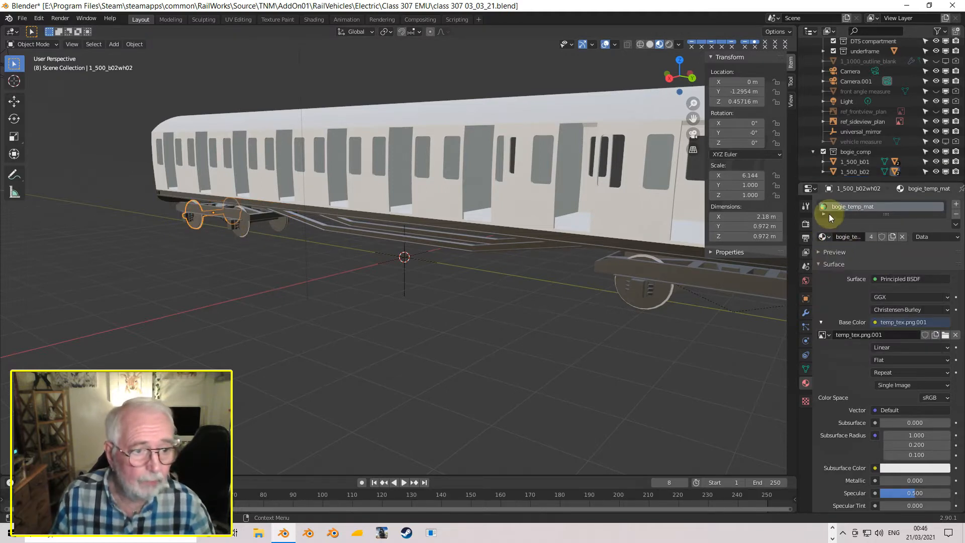
pyautogui.click(828, 239)
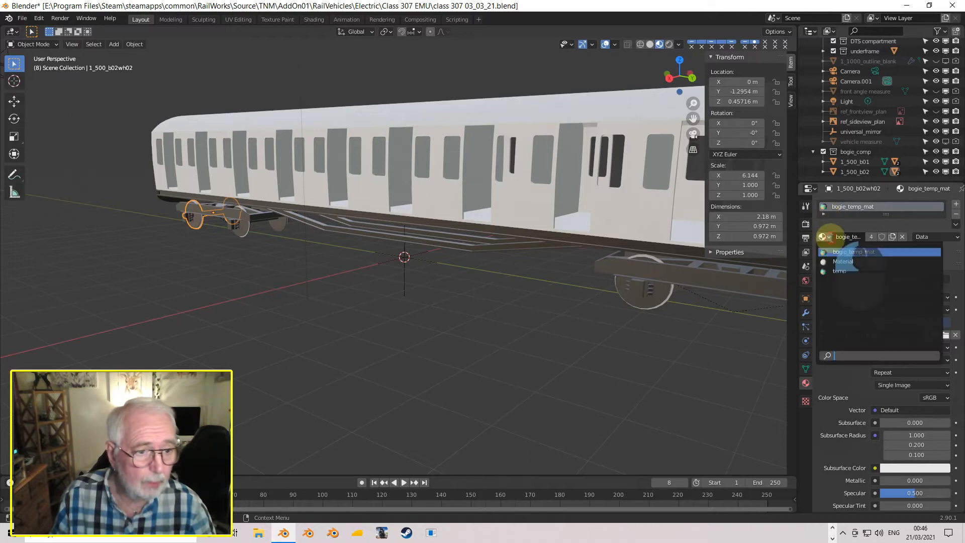
pyautogui.click(835, 271)
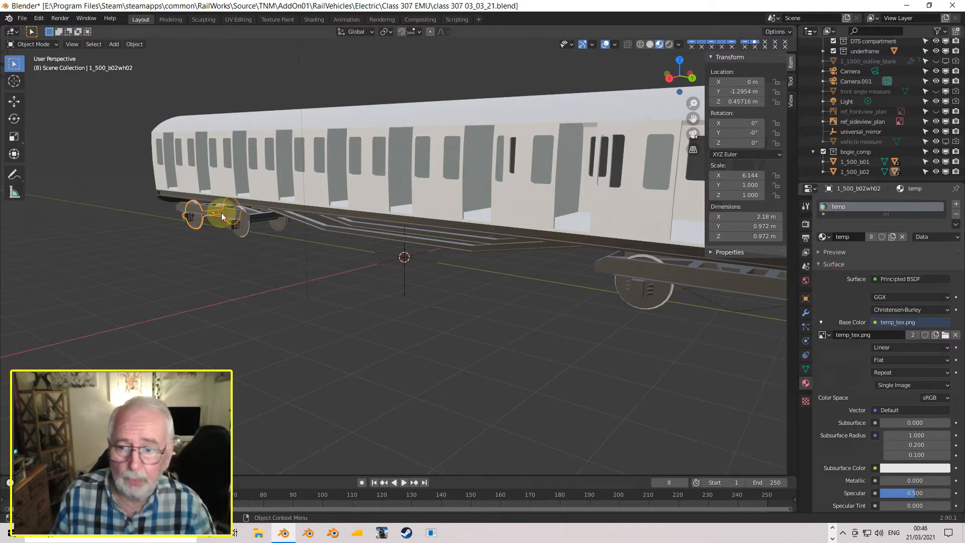
pyautogui.click(242, 230)
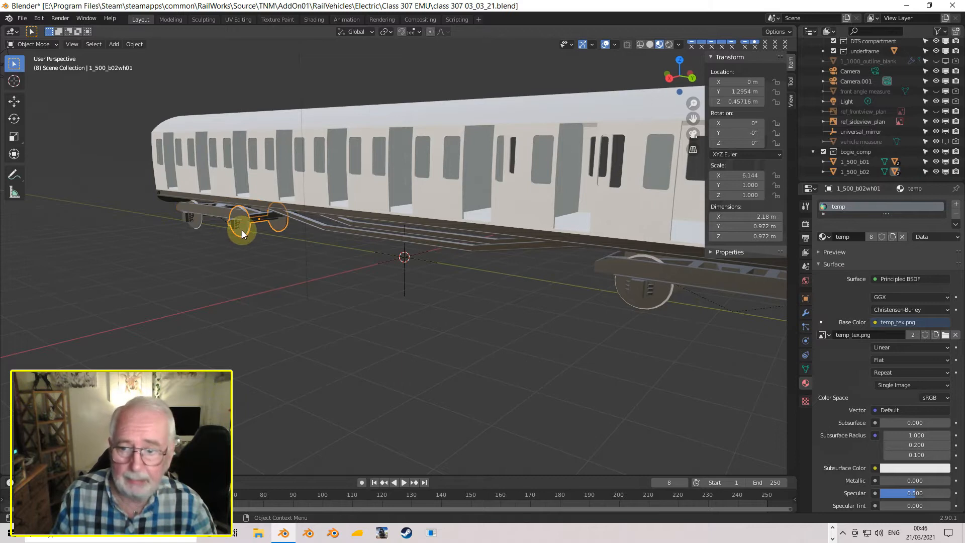
pyautogui.click(188, 225)
pyautogui.click(188, 220)
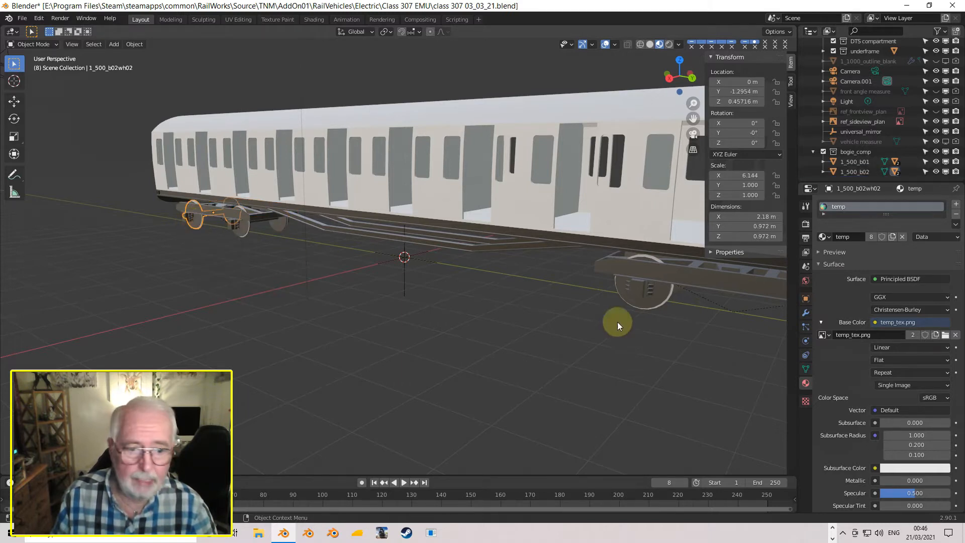
# - Assign the temp material to the cab-end bogie frame 1_500_b01 and its inner wheelset 1_500_b01wh02
pyautogui.click(653, 299)
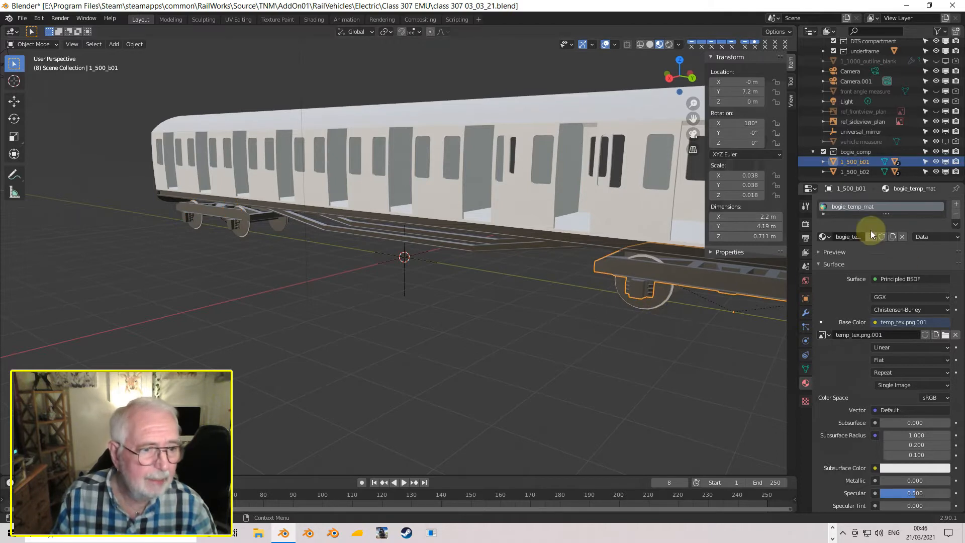
pyautogui.click(826, 237)
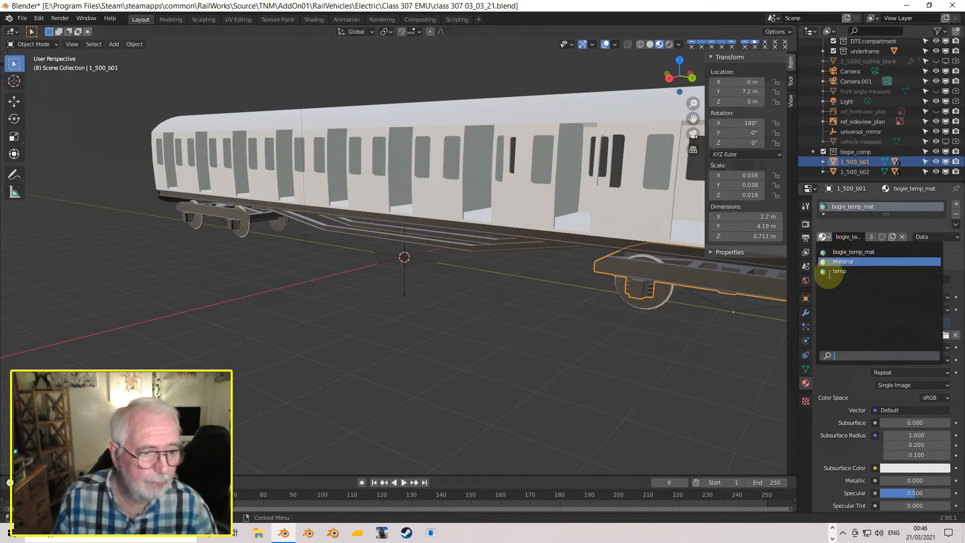
pyautogui.click(650, 306)
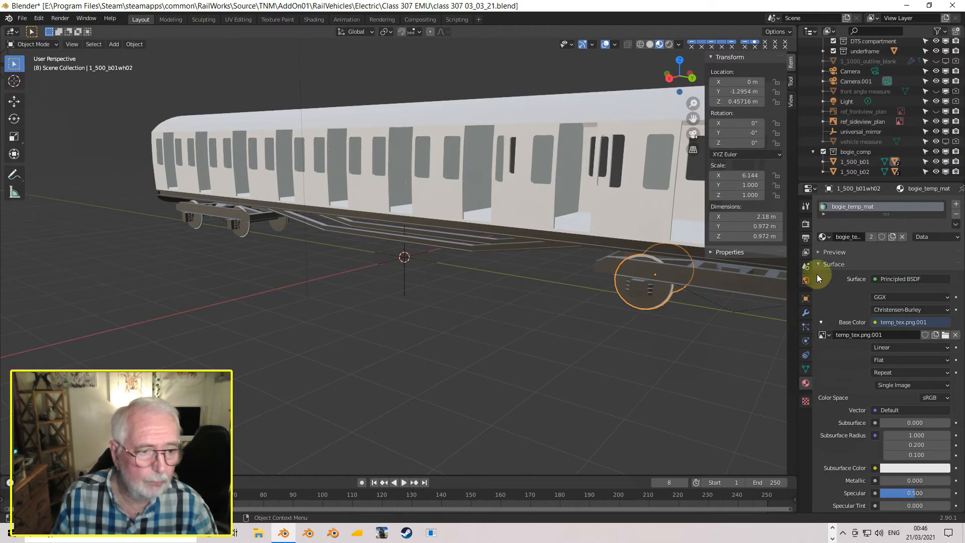
pyautogui.click(823, 237)
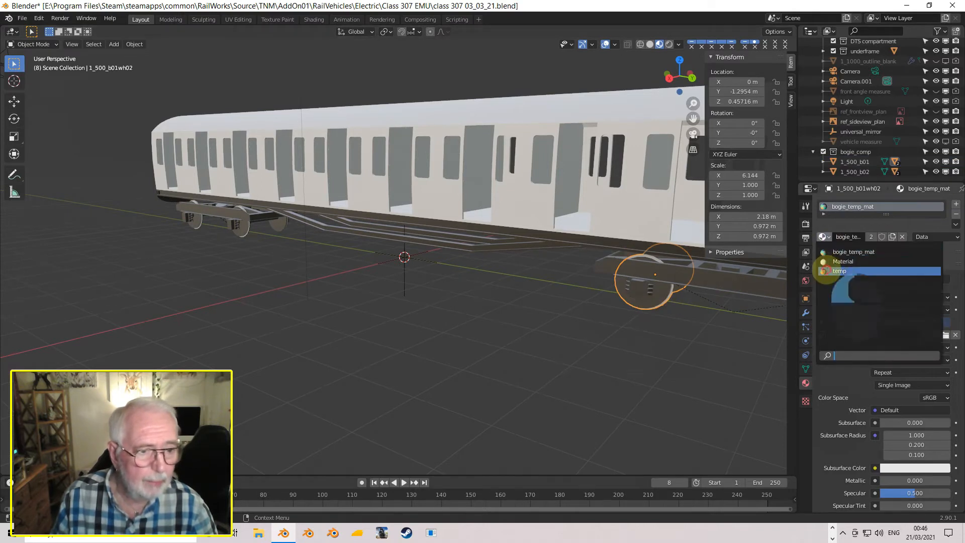
pyautogui.click(844, 278)
# - Assign the temp material to the cab-end bogie's outer wheelset, 1_500_b01wh01
pyautogui.keyDown('shift'); pyautogui.moveTo(645, 304); pyautogui.dragTo(455, 270, button='middle'); pyautogui.keyUp('shift')
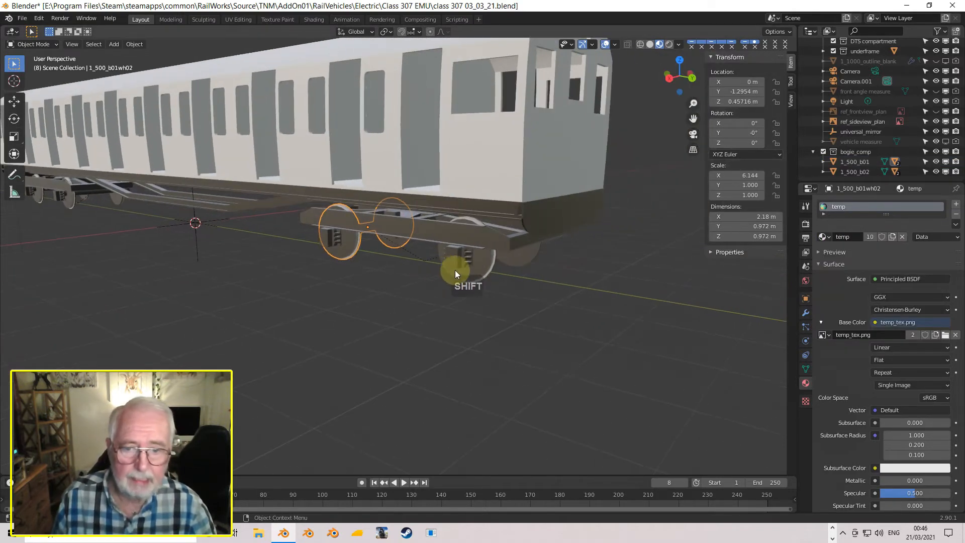
pyautogui.click(467, 273)
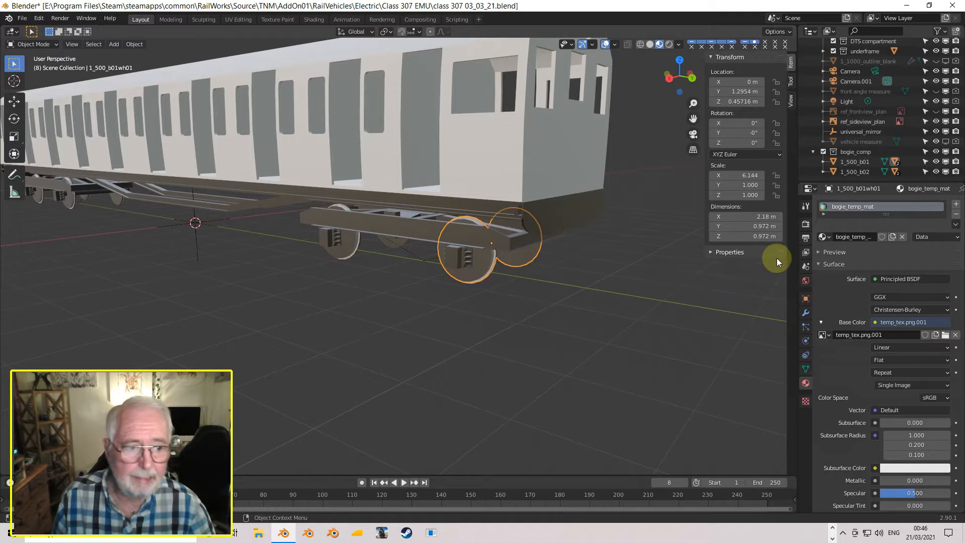
pyautogui.click(825, 236)
pyautogui.click(838, 271)
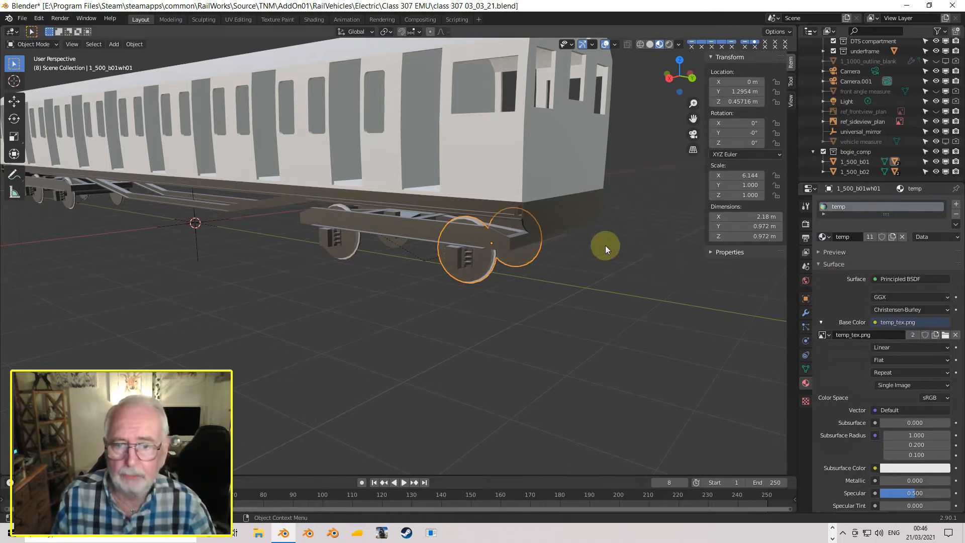
pyautogui.scroll(-6, 553, 244)
pyautogui.moveTo(485, 246); pyautogui.dragTo(527, 248, button='middle')
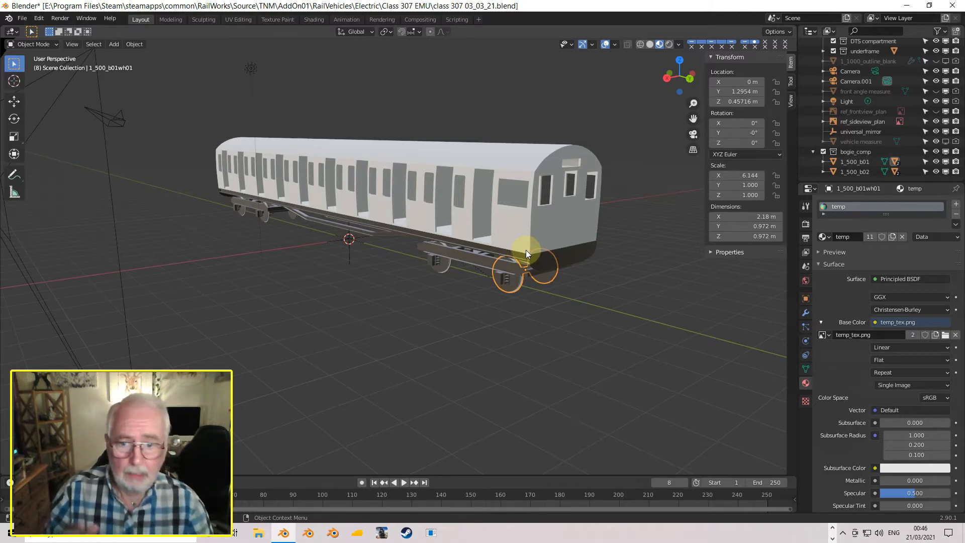
pyautogui.scroll(-2, 550, 229)
pyautogui.scroll(3, 550, 227)
pyautogui.keyDown('shift'); pyautogui.moveTo(550, 228); pyautogui.dragTo(527, 254, button='middle'); pyautogui.keyUp('shift')
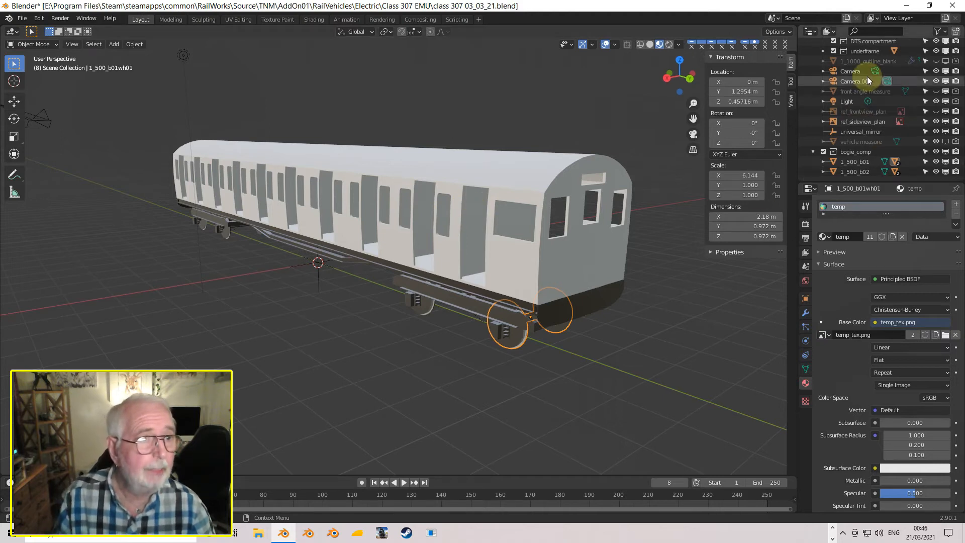
# - Make the 1_1000_dts cab door and 1_1000_DTS doors objects in the DTS collection visible again
pyautogui.scroll(4, 867, 77)
pyautogui.click(823, 74)
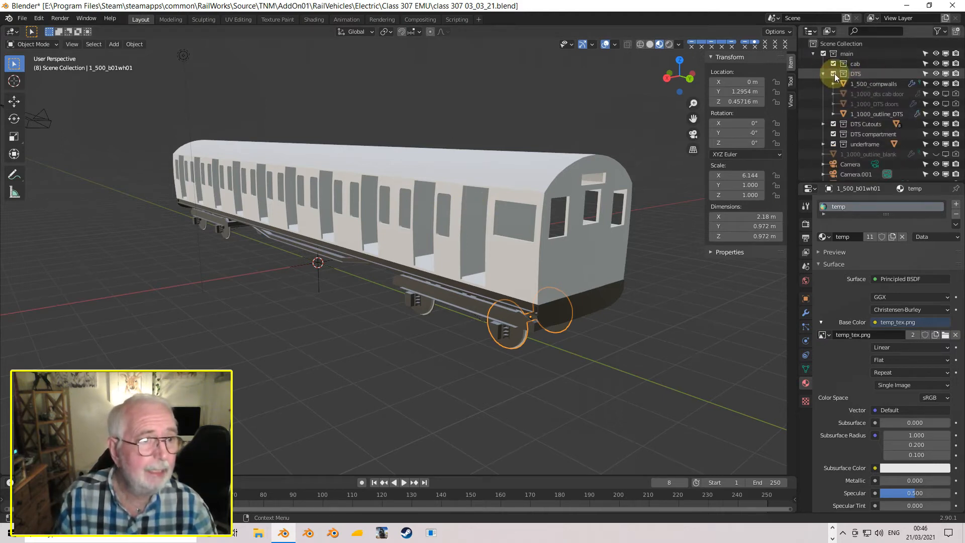
pyautogui.click(945, 94)
pyautogui.click(945, 104)
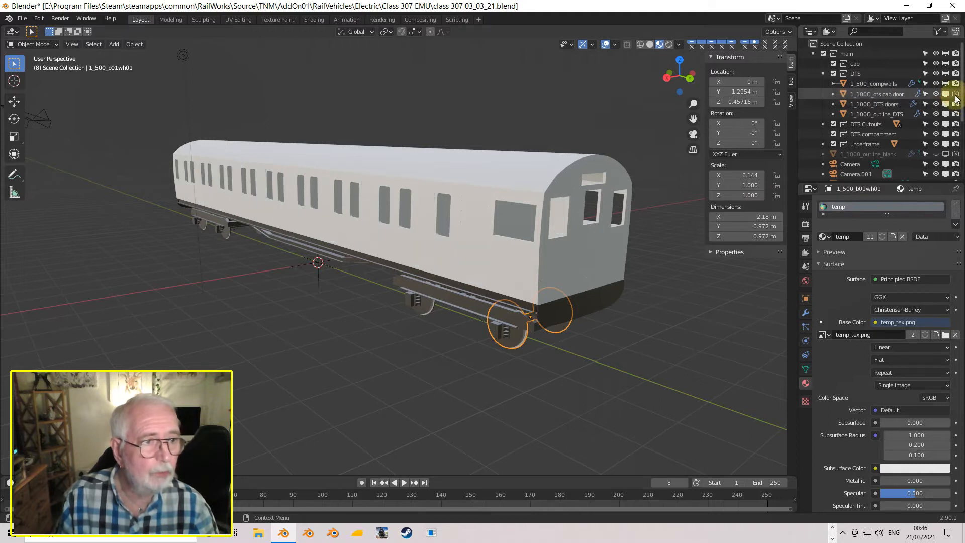
# - Switch to the right side view and display the model as wireframe over the reference plan around the cab-end bogie
pyautogui.moveTo(552, 177); pyautogui.dragTo(534, 191, button='middle')
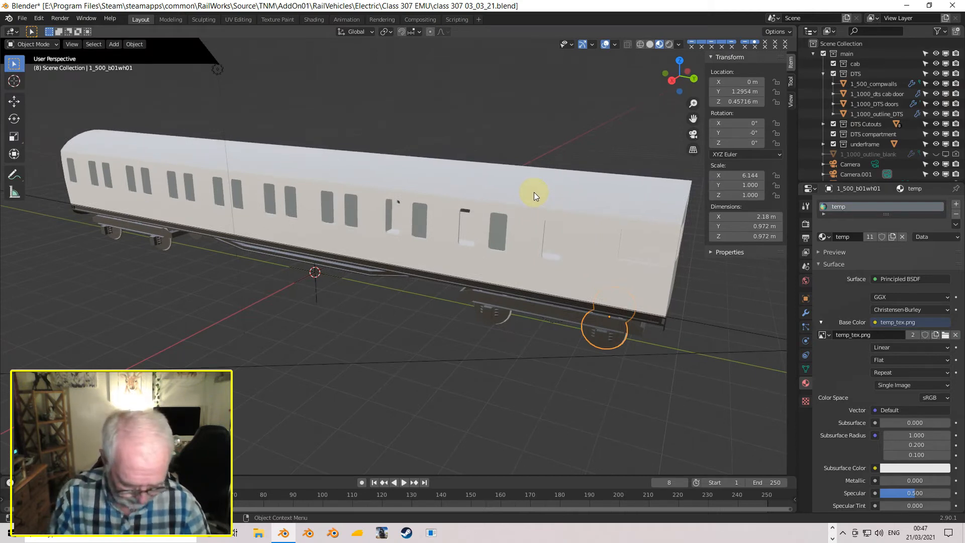
pyautogui.press('pagedown')
pyautogui.scroll(2, 533, 197)
pyautogui.keyDown('shift'); pyautogui.moveTo(539, 191); pyautogui.dragTo(494, 207, button='middle'); pyautogui.keyUp('shift')
pyautogui.scroll(2, 539, 190)
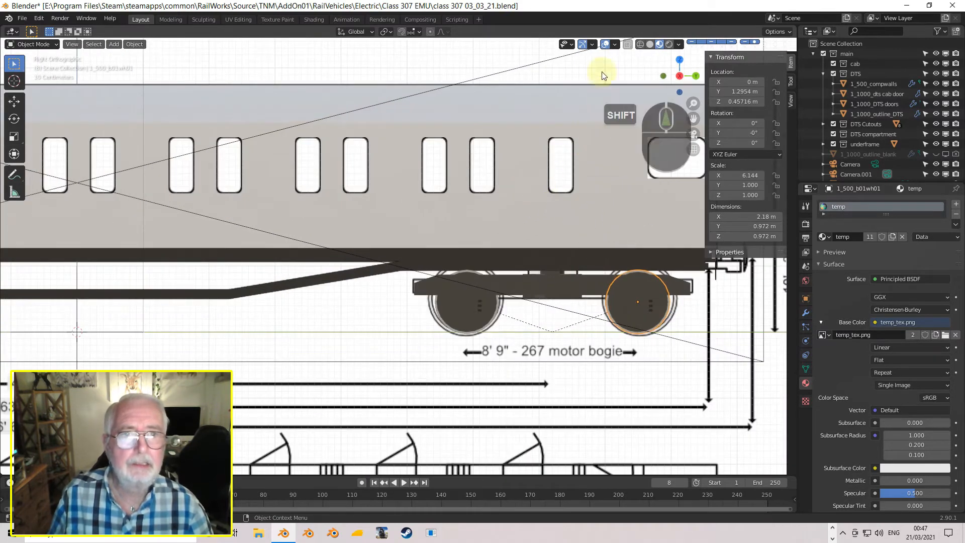
pyautogui.click(627, 44)
pyautogui.click(641, 44)
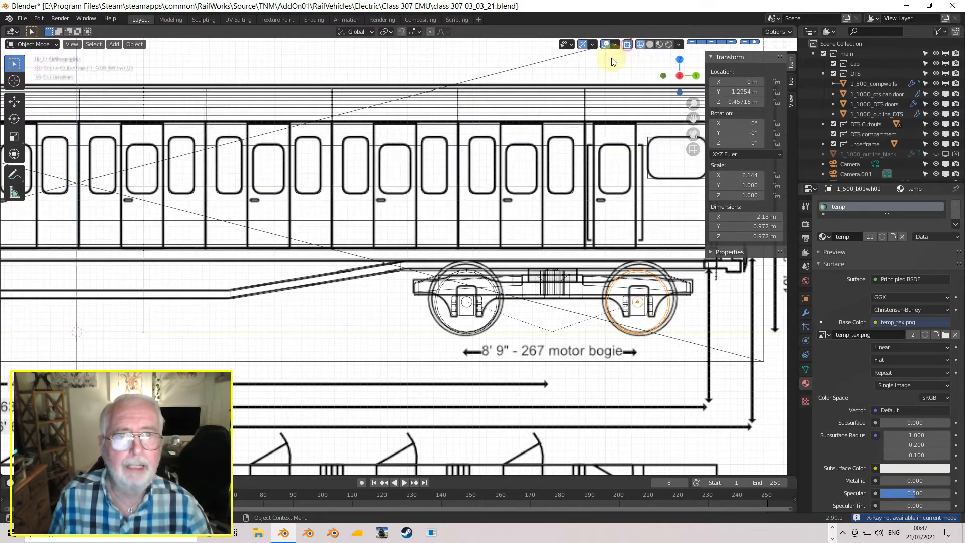
# - Add a cube and move it over the compartment door window above the cab-end bogie, at about Y 6.74 m, Z 2.50 m
pyautogui.click(109, 48)
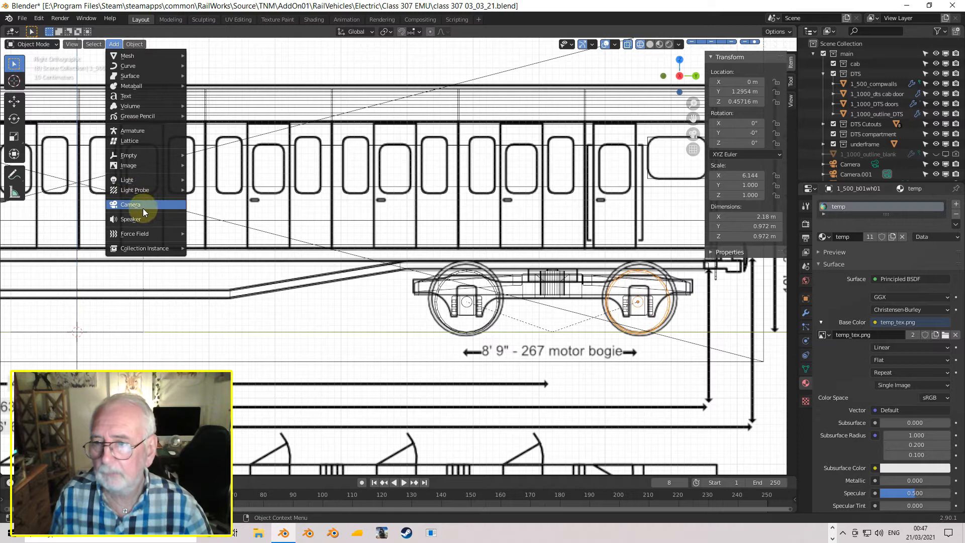
pyautogui.moveTo(145, 55)
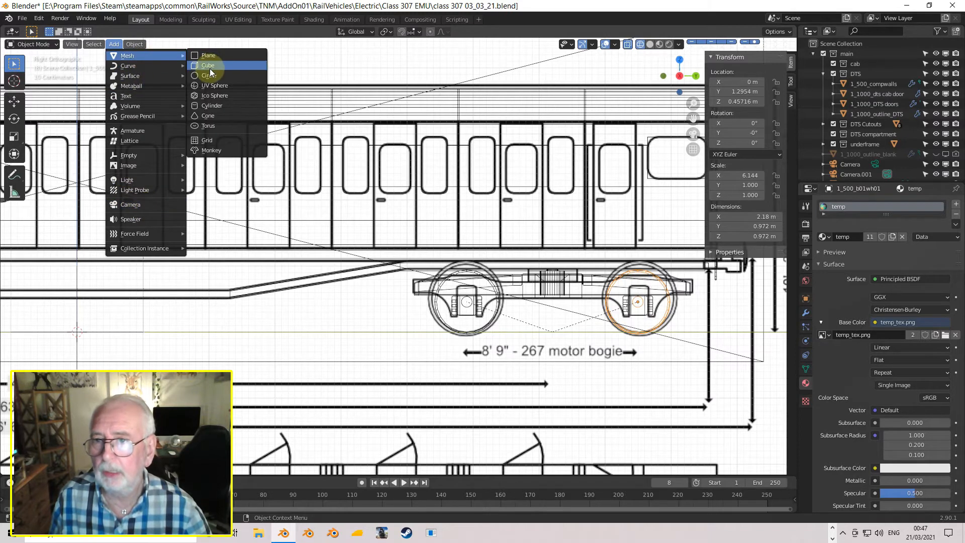
pyautogui.click(209, 66)
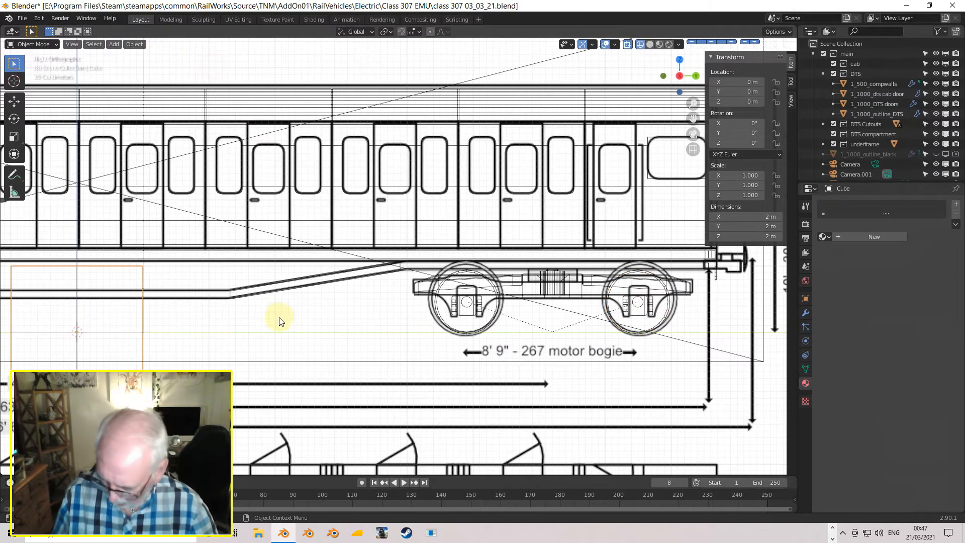
pyautogui.press('g')
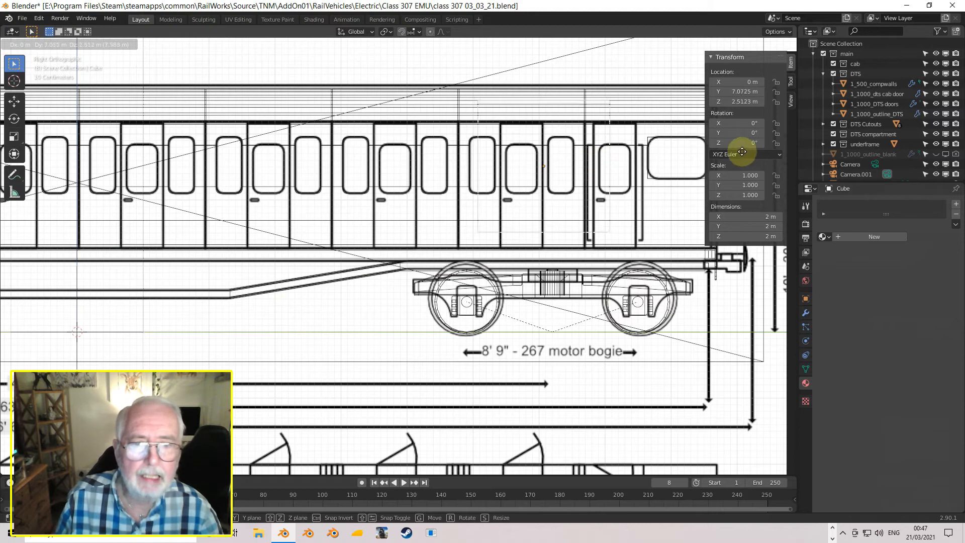
pyautogui.click(726, 155)
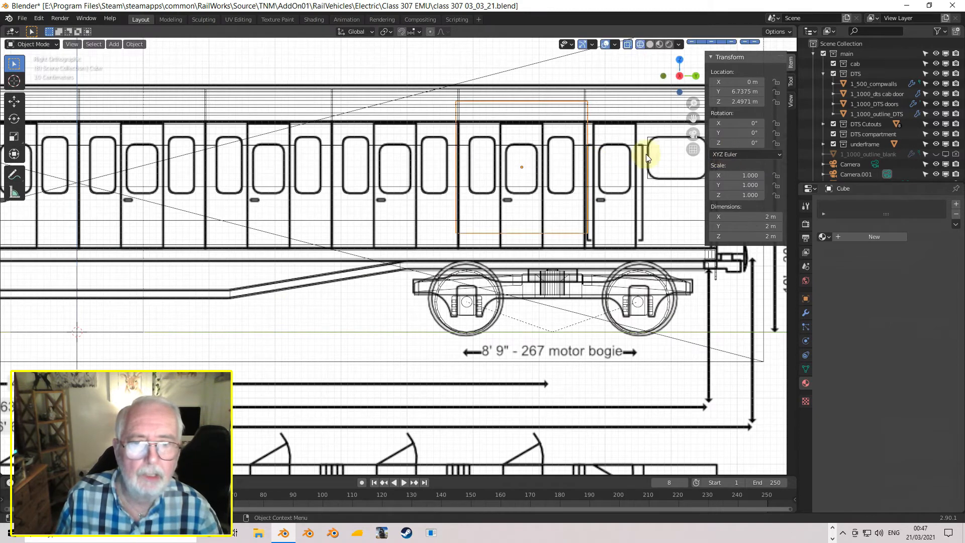
pyautogui.scroll(2, 619, 162)
pyautogui.keyDown('shift'); pyautogui.moveTo(605, 165); pyautogui.dragTo(443, 210, button='middle'); pyautogui.keyUp('shift')
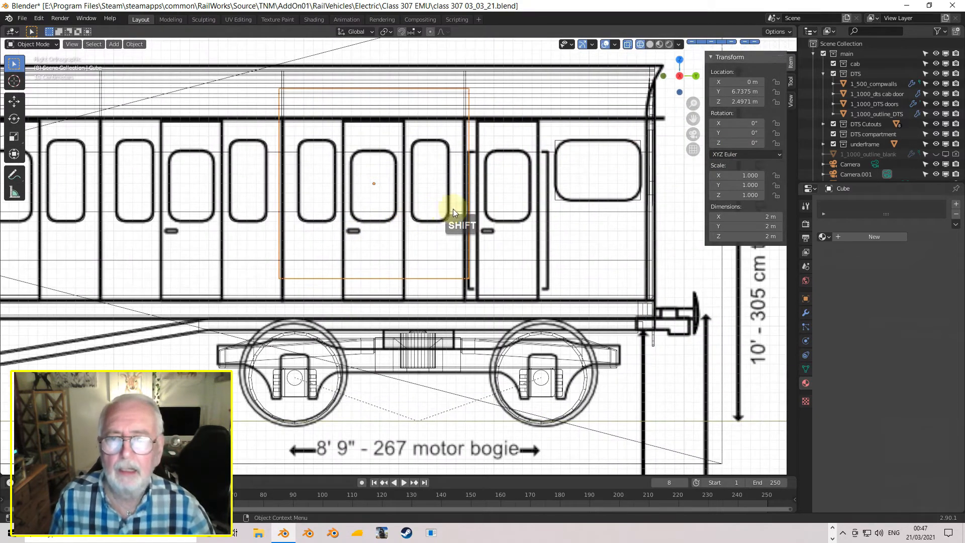
pyautogui.press('s')
pyautogui.press('x')
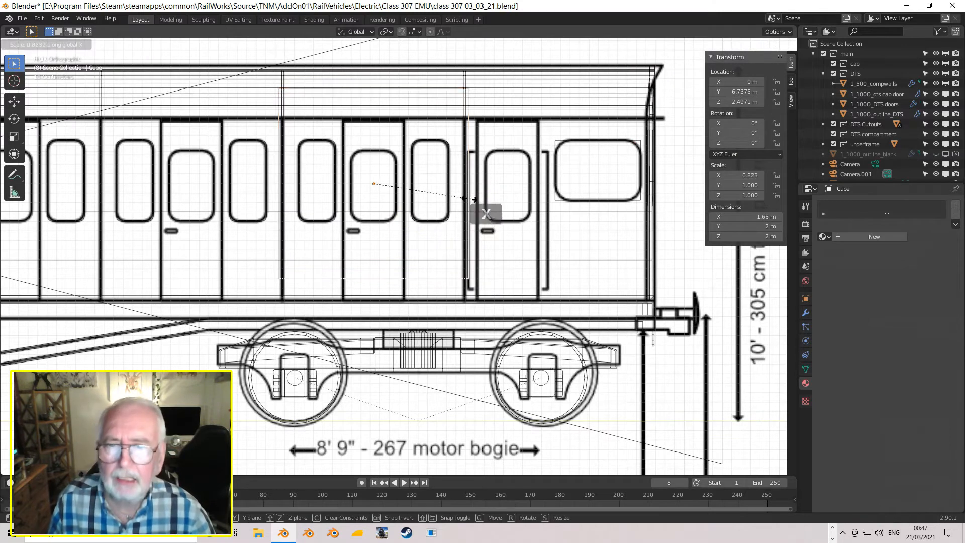
pyautogui.rightClick(411, 191)
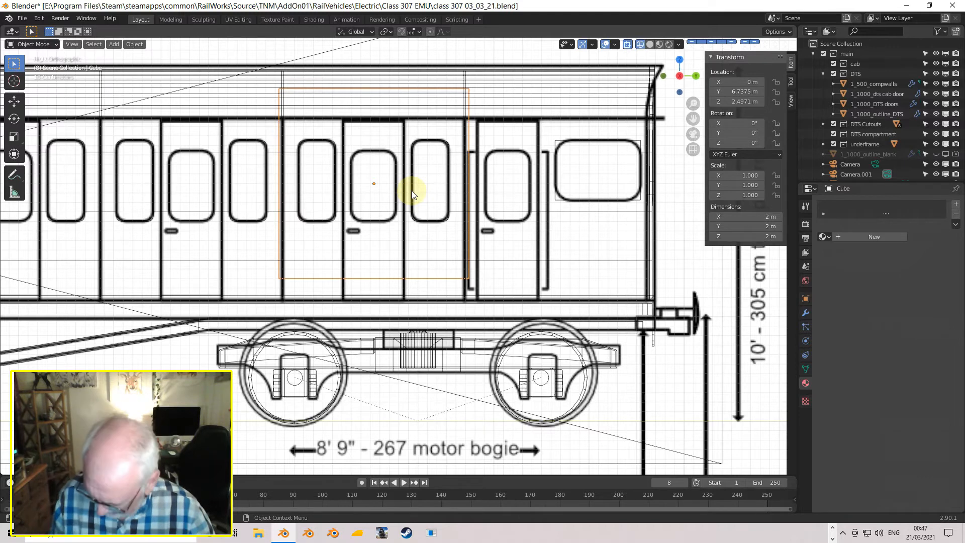
# - Scale the cube along Y and Z to the door window's outline, about 0.47 m wide and 0.75 m high
pyautogui.press('s')
pyautogui.press('y')
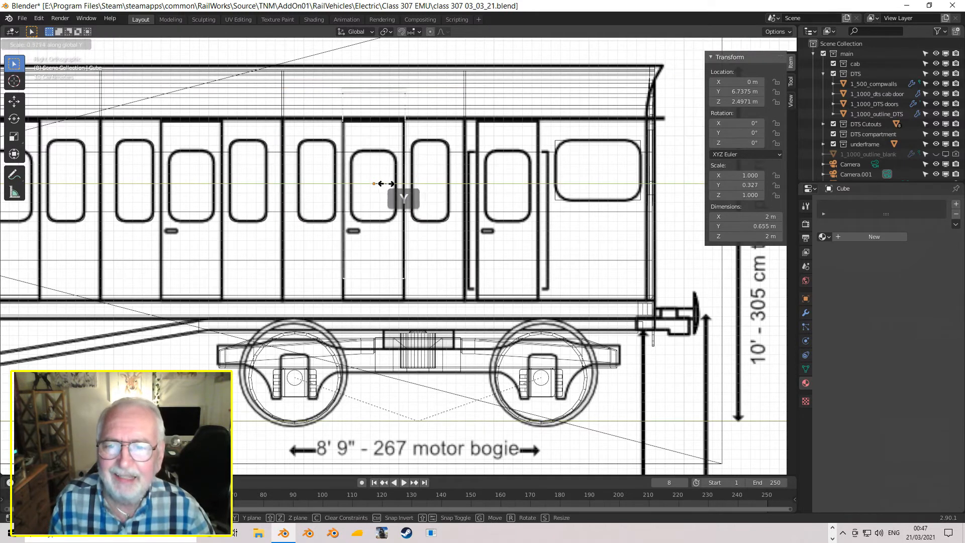
pyautogui.click(379, 184)
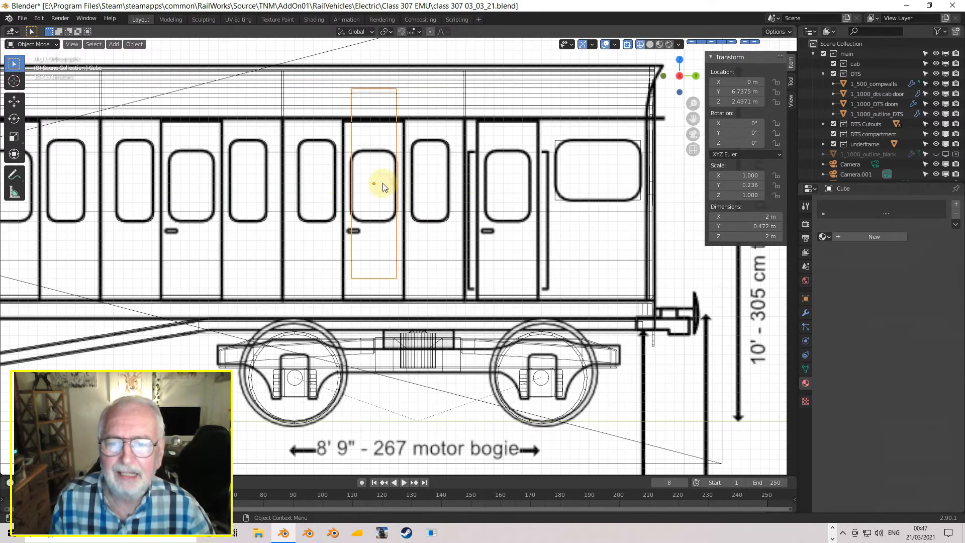
pyautogui.scroll(4, 386, 182)
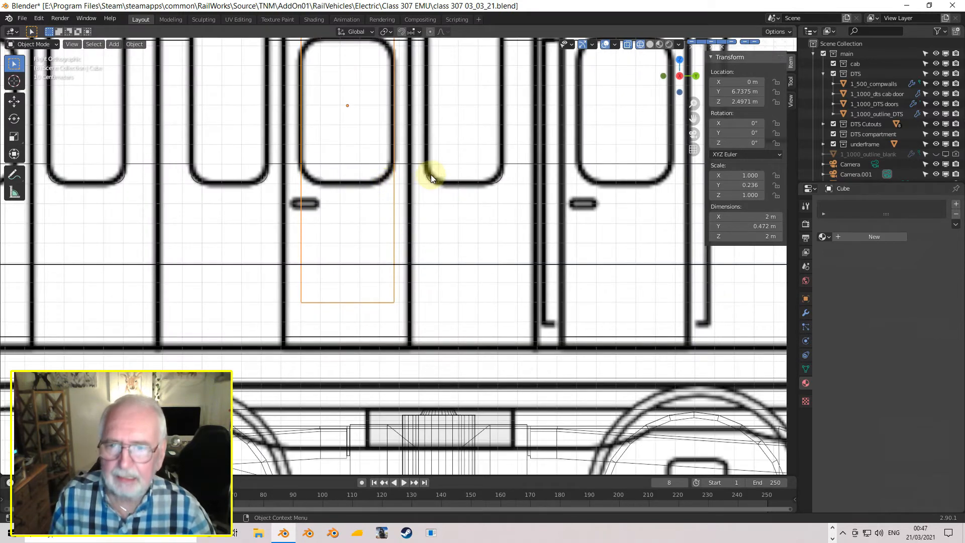
pyautogui.keyDown('shift'); pyautogui.moveTo(431, 176); pyautogui.dragTo(450, 285, button='middle'); pyautogui.keyUp('shift')
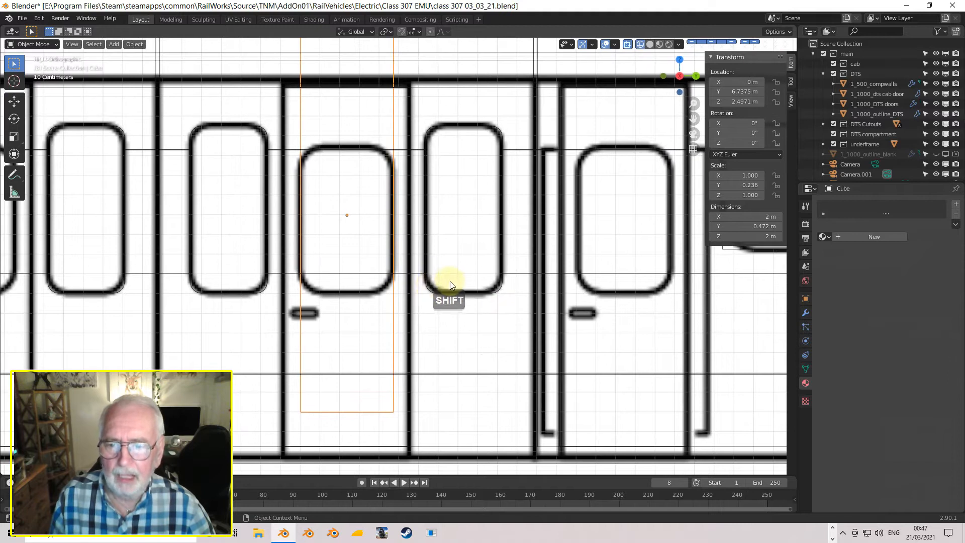
pyautogui.press('s')
pyautogui.press('z')
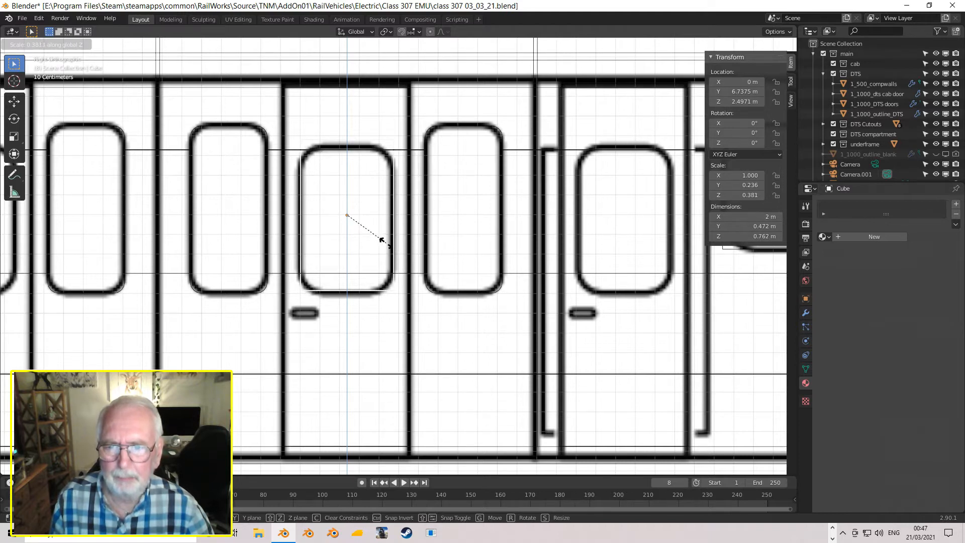
pyautogui.click(386, 246)
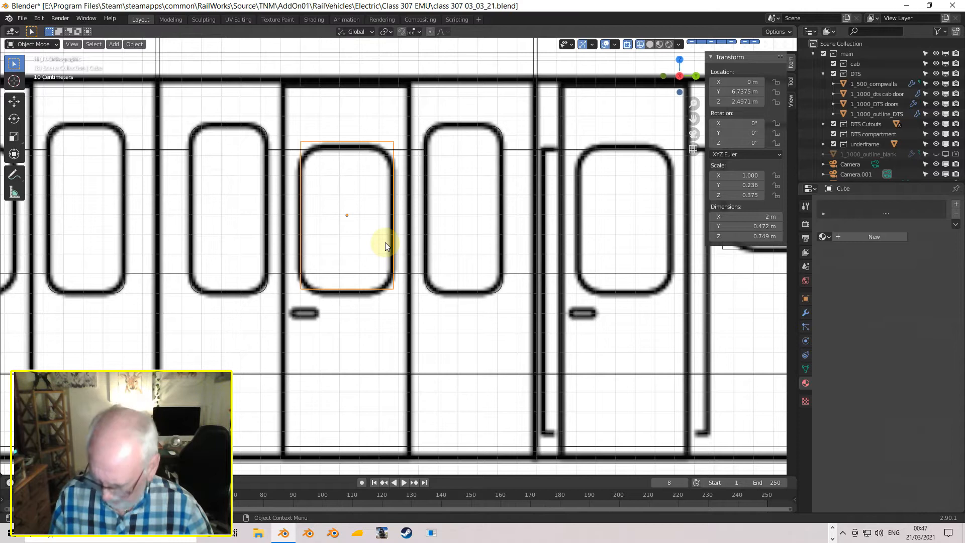
# - Line the cube up with the door window on the plan by moving it to about Z 2.477 m and Y 6.735 m
pyautogui.press('g')
pyautogui.press('z')
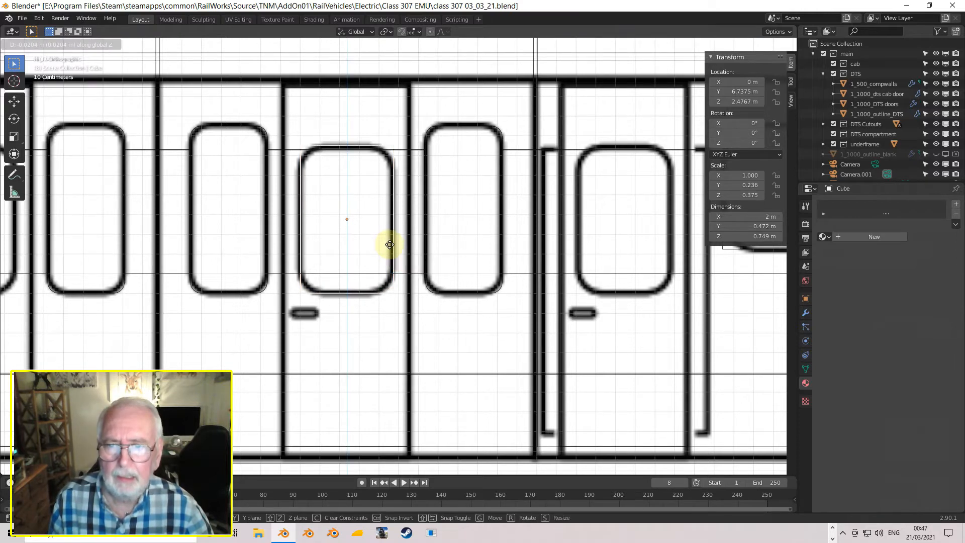
pyautogui.click(391, 245)
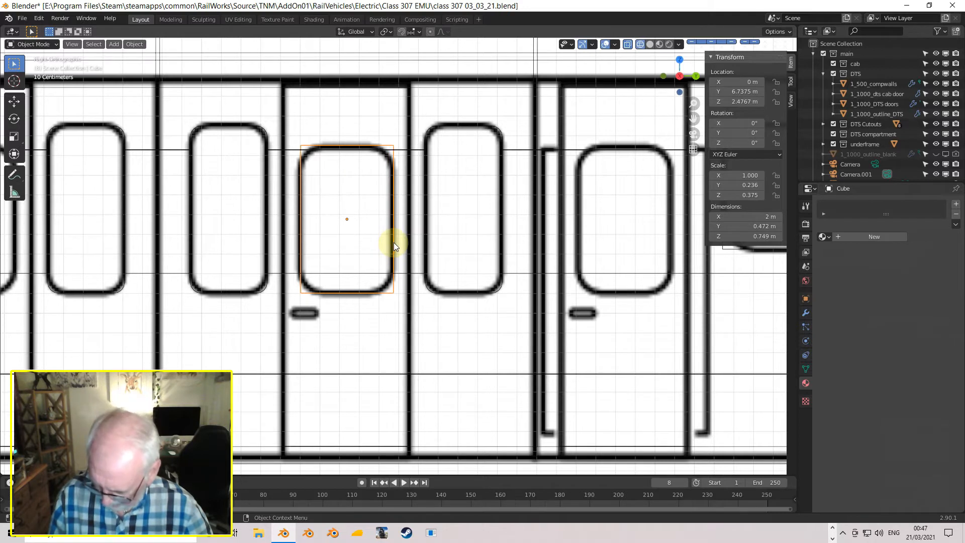
pyautogui.press('g')
pyautogui.press('y')
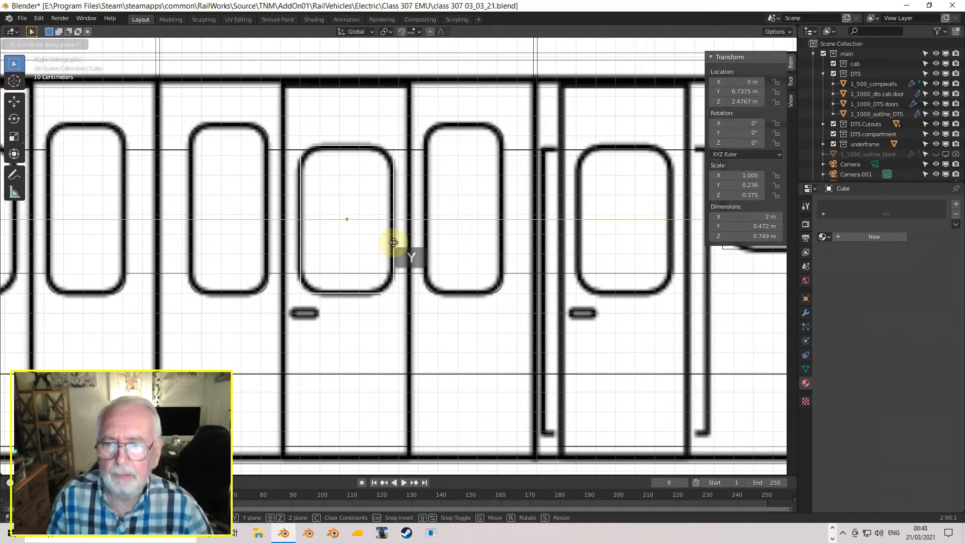
pyautogui.click(394, 243)
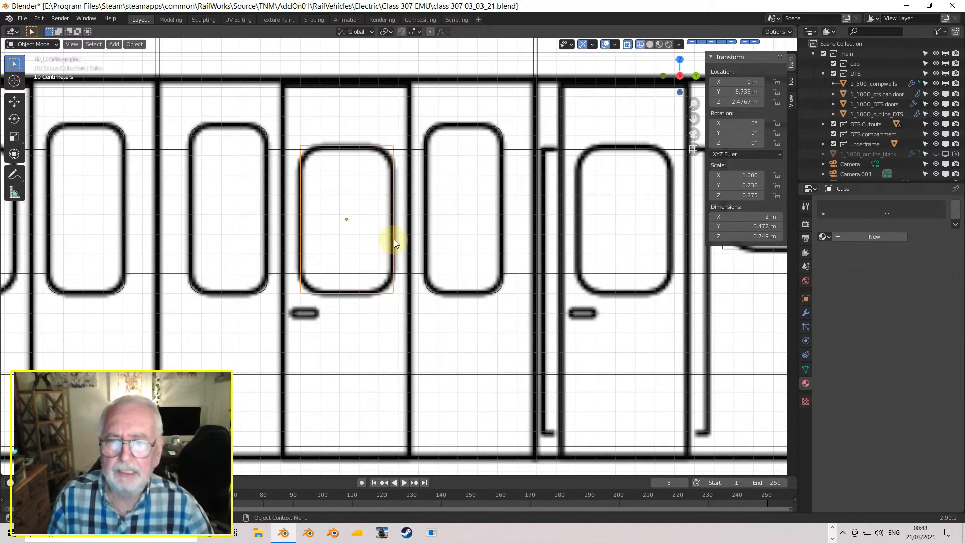
# - Scale the cube along X to a thickness of about 0.18 m across the carriage
pyautogui.moveTo(397, 222); pyautogui.dragTo(469, 258, button='middle')
pyautogui.scroll(-4, 548, 273)
pyautogui.keyDown('shift'); pyautogui.moveTo(547, 280); pyautogui.dragTo(497, 247, button='middle'); pyautogui.keyUp('shift')
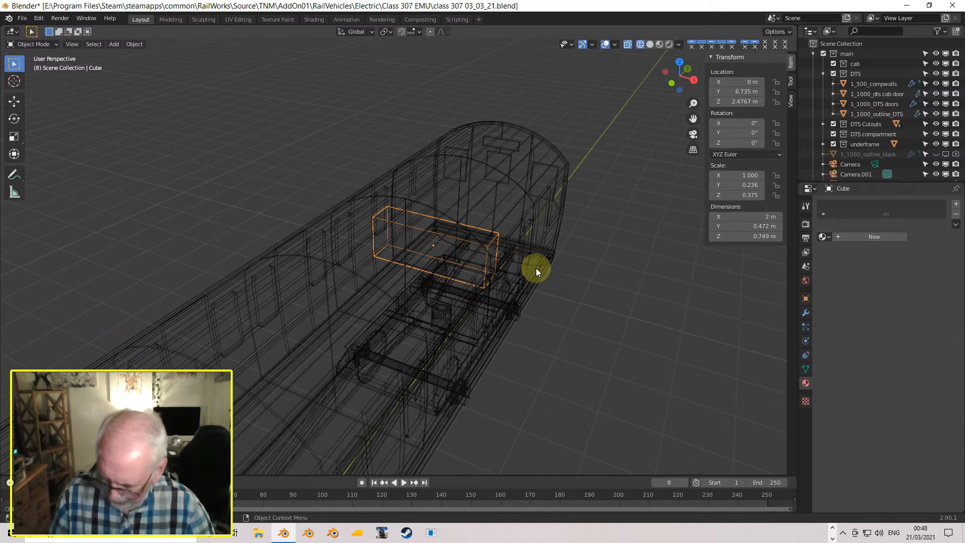
pyautogui.press('s')
pyautogui.press('x')
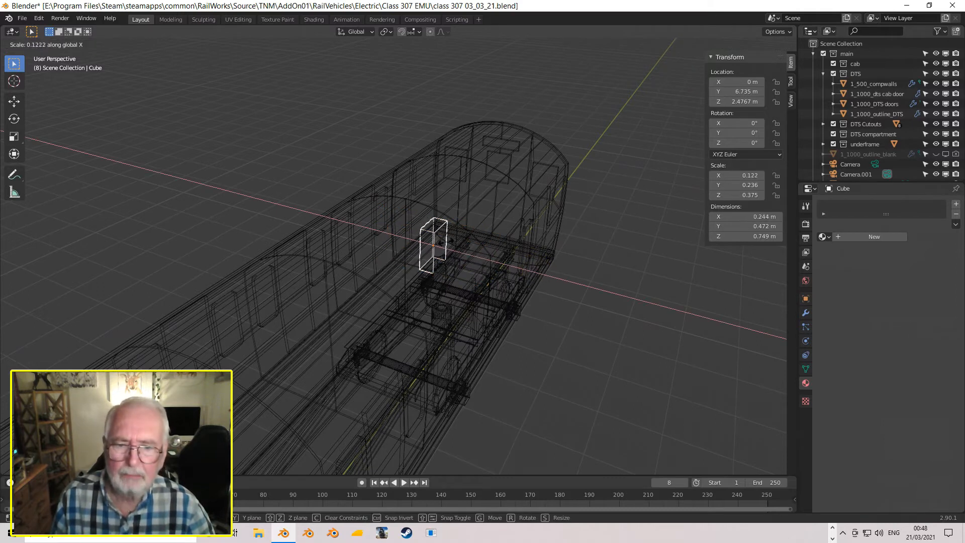
pyautogui.click(447, 244)
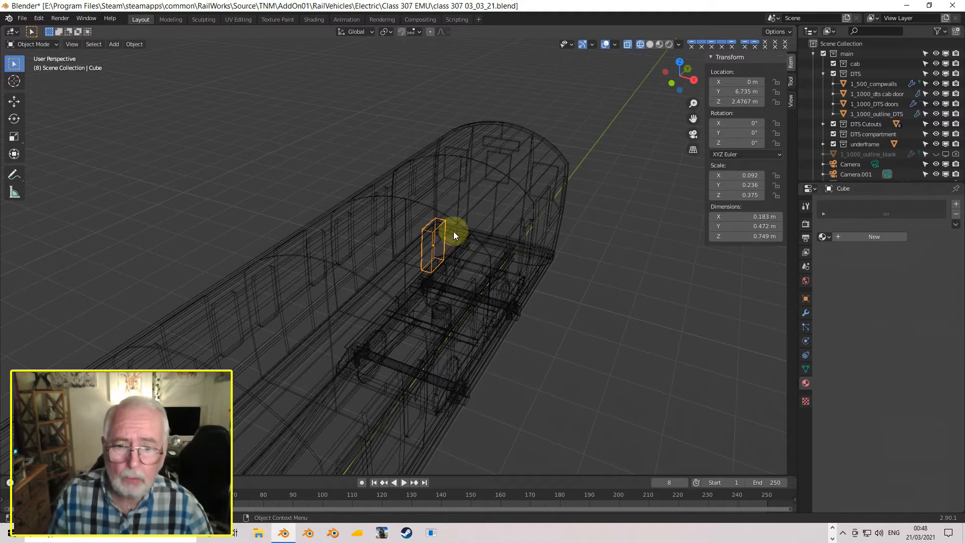
# - Apply the cube's rotation and scale, and open its mesh in Edit Mode
pyautogui.scroll(2, 452, 230)
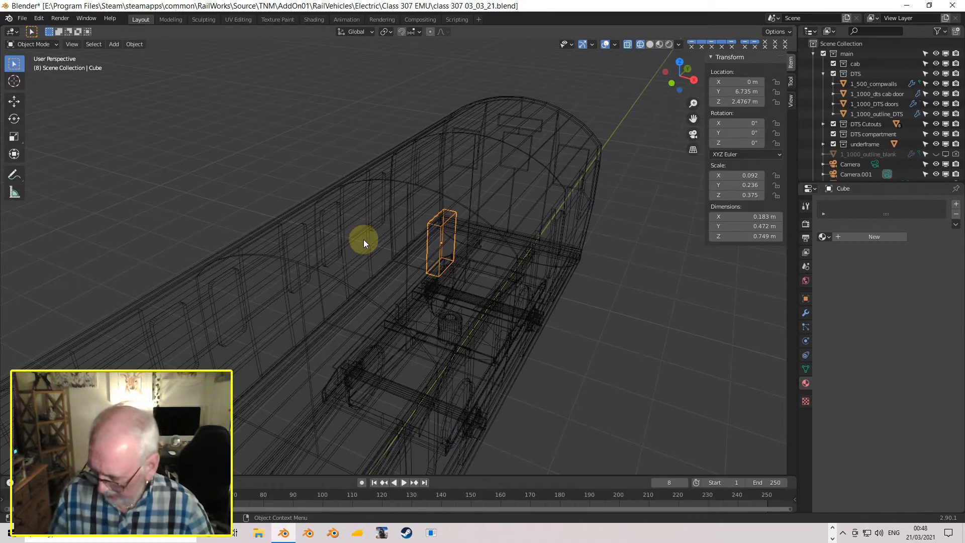
pyautogui.press('Tab')
pyautogui.scroll(2, 441, 247)
pyautogui.keyDown('shift'); pyautogui.moveTo(485, 230); pyautogui.dragTo(353, 254, button='middle'); pyautogui.keyUp('shift')
pyautogui.click(77, 44)
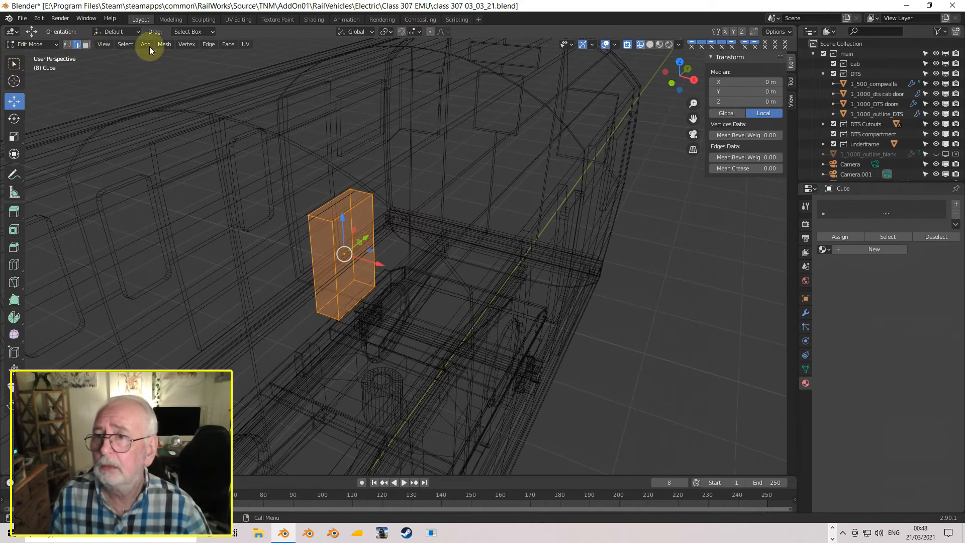
pyautogui.press('Tab')
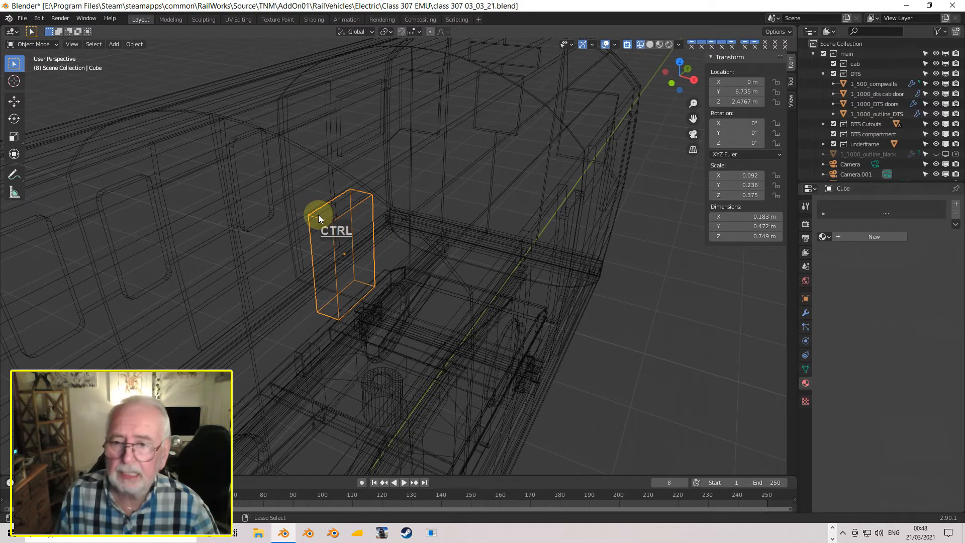
pyautogui.hotkey('ctrl', 'a')
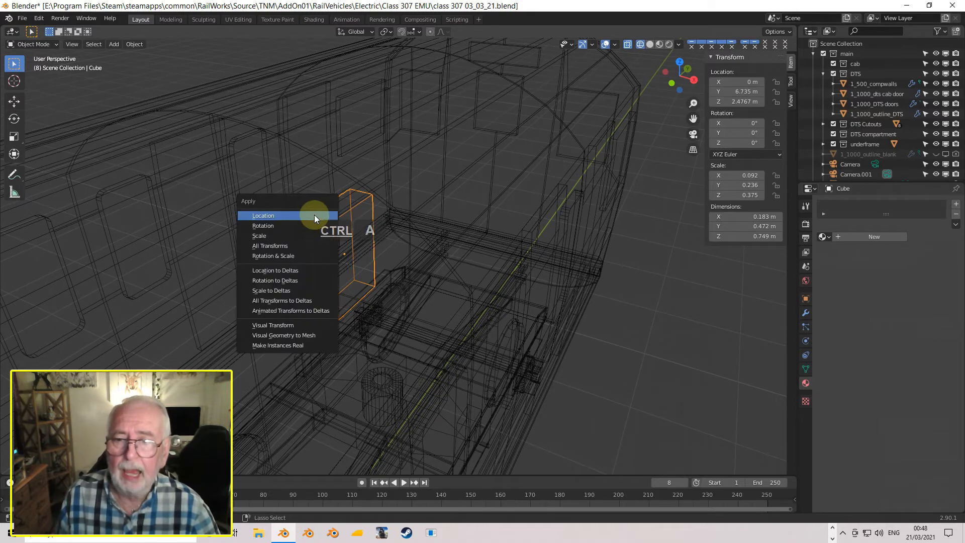
pyautogui.click(279, 257)
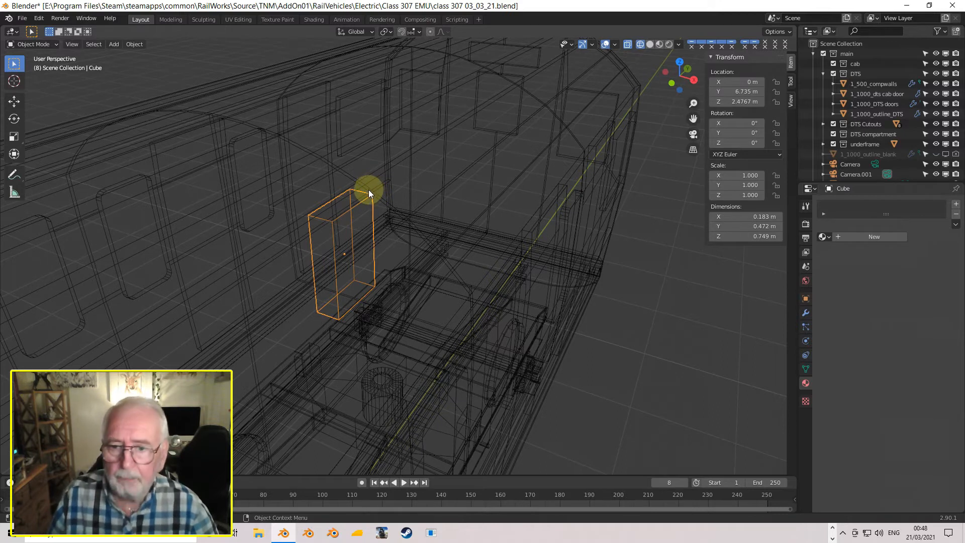
pyautogui.press('Tab')
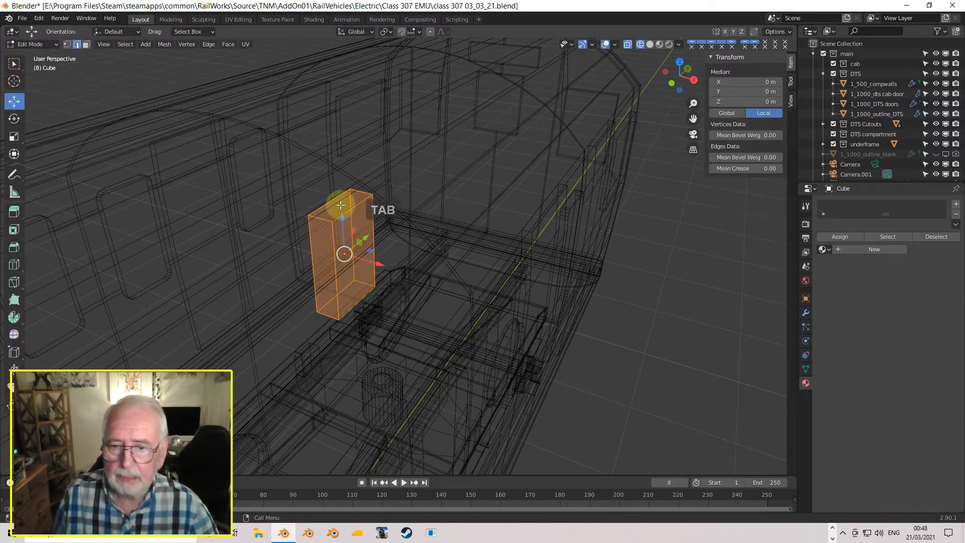
pyautogui.click(320, 220)
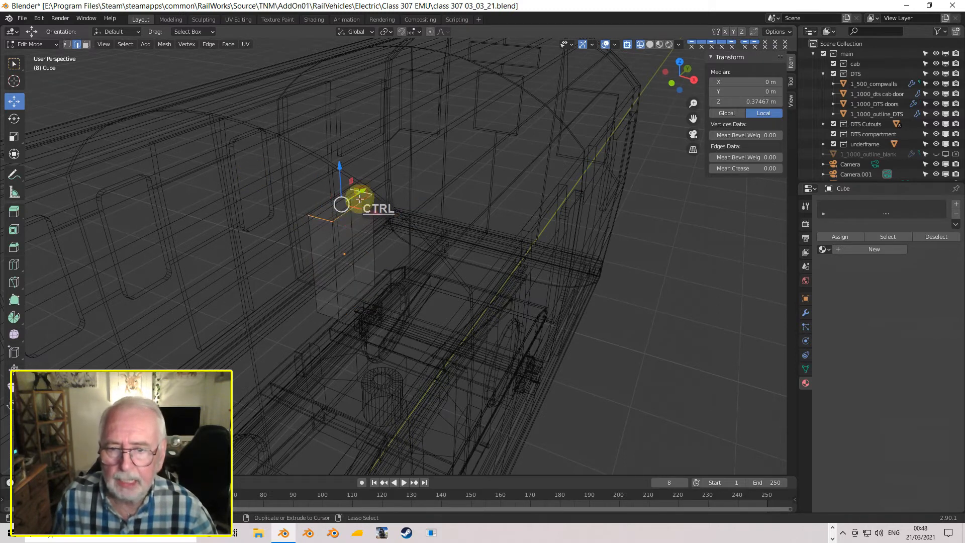
pyautogui.keyDown('ctrl'); pyautogui.click(364, 284); pyautogui.keyUp('ctrl')
pyautogui.keyDown('ctrl'); pyautogui.click(326, 316); pyautogui.keyUp('ctrl')
pyautogui.keyDown('ctrl'); pyautogui.click(354, 211); pyautogui.keyUp('ctrl')
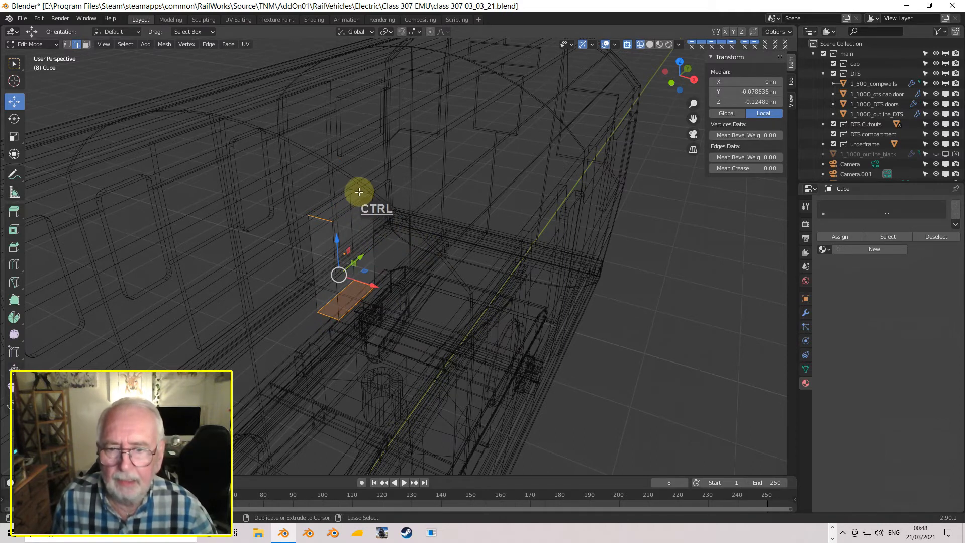
pyautogui.keyDown('ctrl'); pyautogui.click(371, 195); pyautogui.keyUp('ctrl')
pyautogui.click(352, 216)
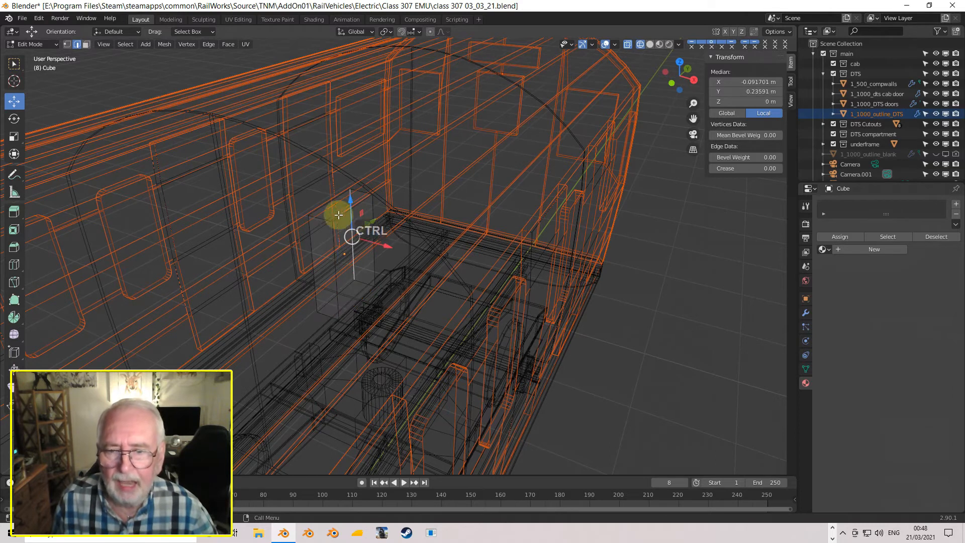
# - Select the cube's four short edges along X at the window corners and show them in the right side view over the plan
pyautogui.click(321, 217)
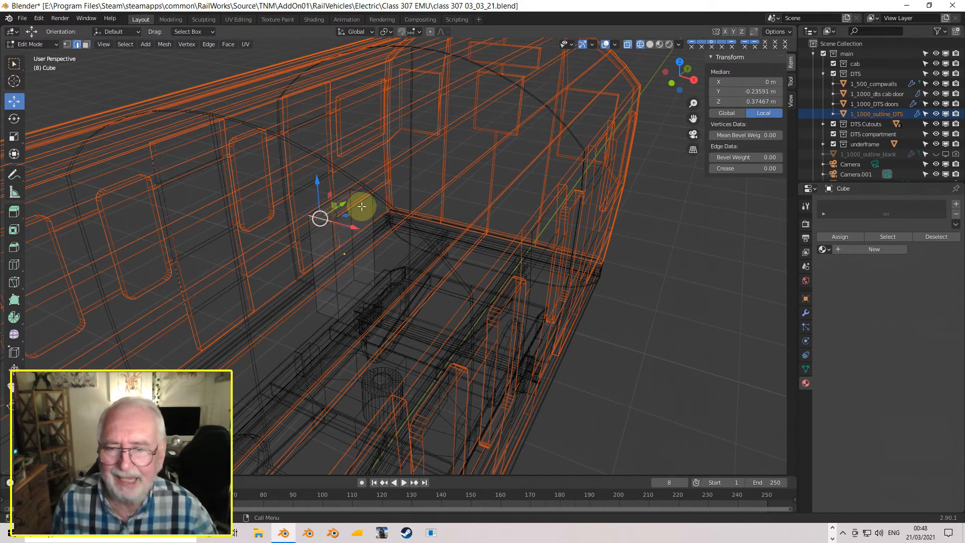
pyautogui.keyDown('shift'); pyautogui.click(347, 196); pyautogui.keyUp('shift')
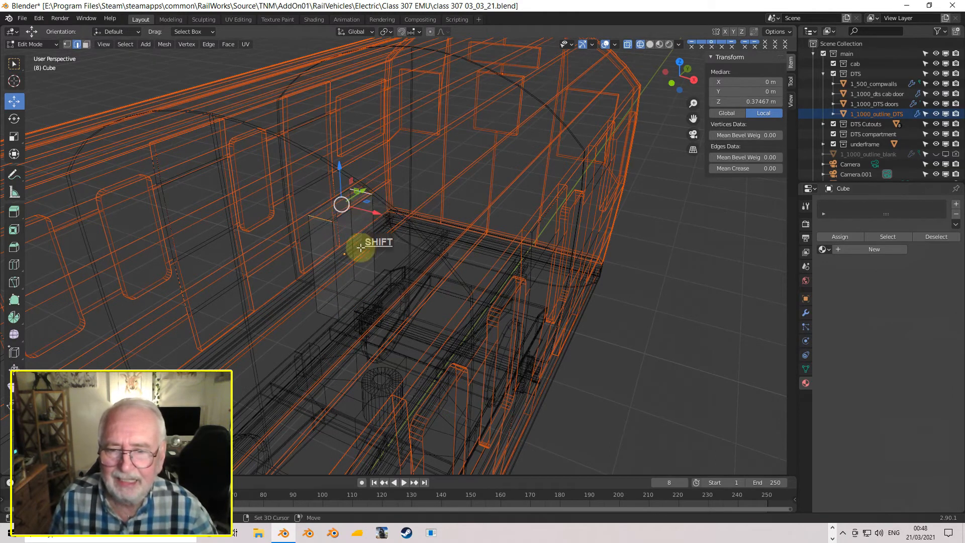
pyautogui.keyDown('shift'); pyautogui.click(329, 316); pyautogui.keyUp('shift')
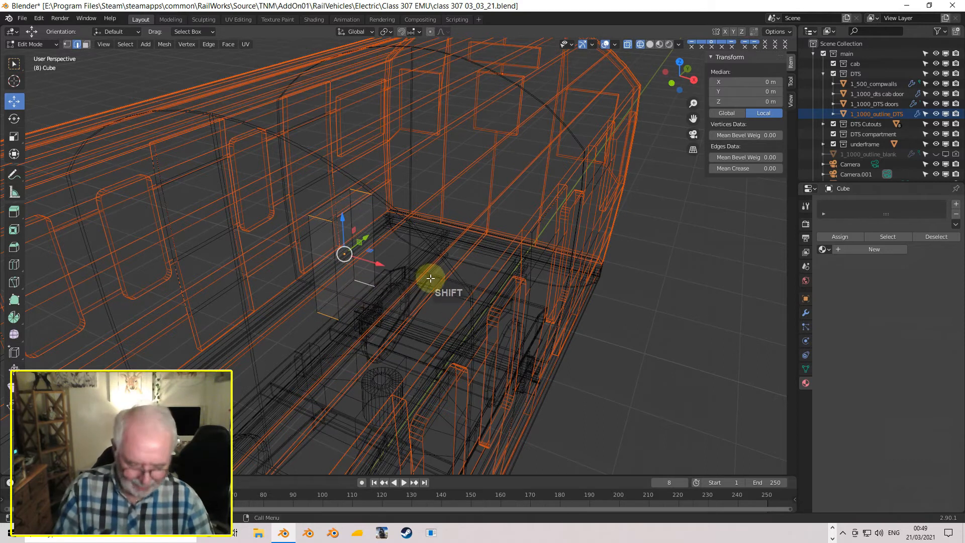
pyautogui.scroll(-3, 429, 277)
pyautogui.press('KP_3')
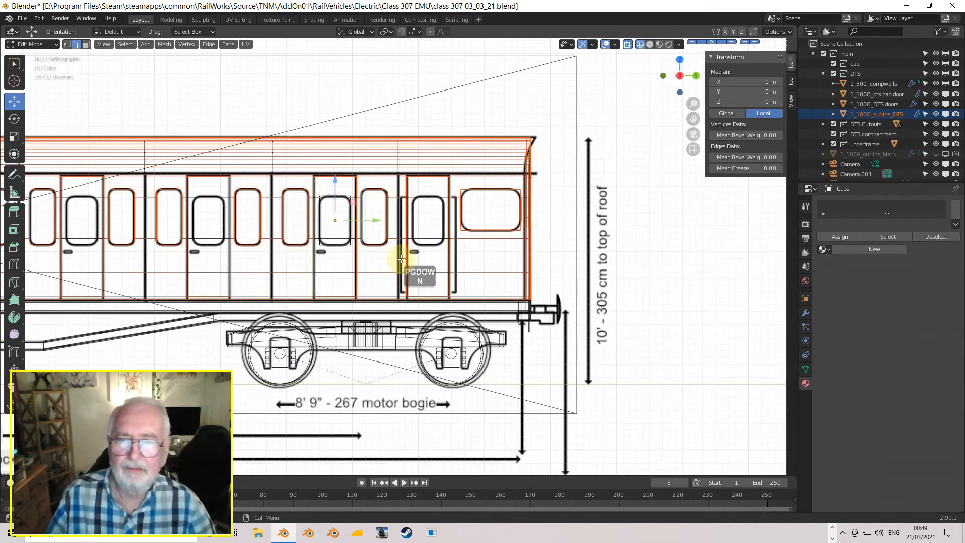
pyautogui.scroll(3, 332, 233)
pyautogui.scroll(-2, 342, 237)
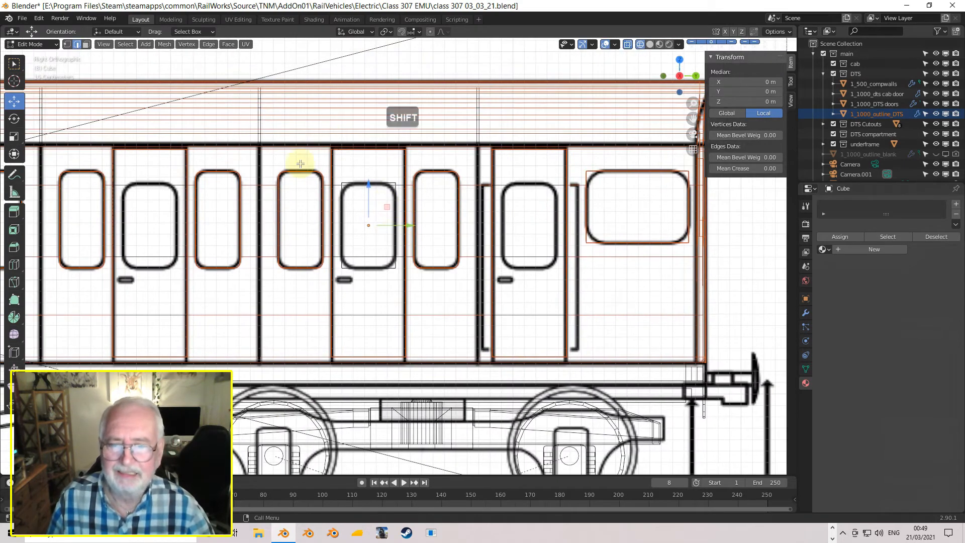
# - Bevel the block's four corner edges with four segments to match the door window's rounded corners, and leave Edit Mode
pyautogui.scroll(4, 428, 264)
pyautogui.scroll(2, 428, 264)
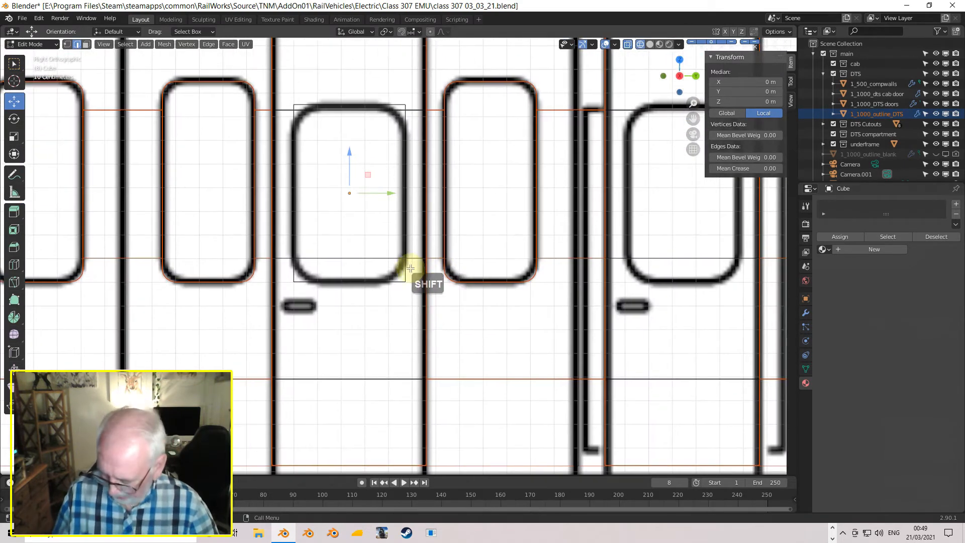
pyautogui.hotkey('ctrl', 'b')
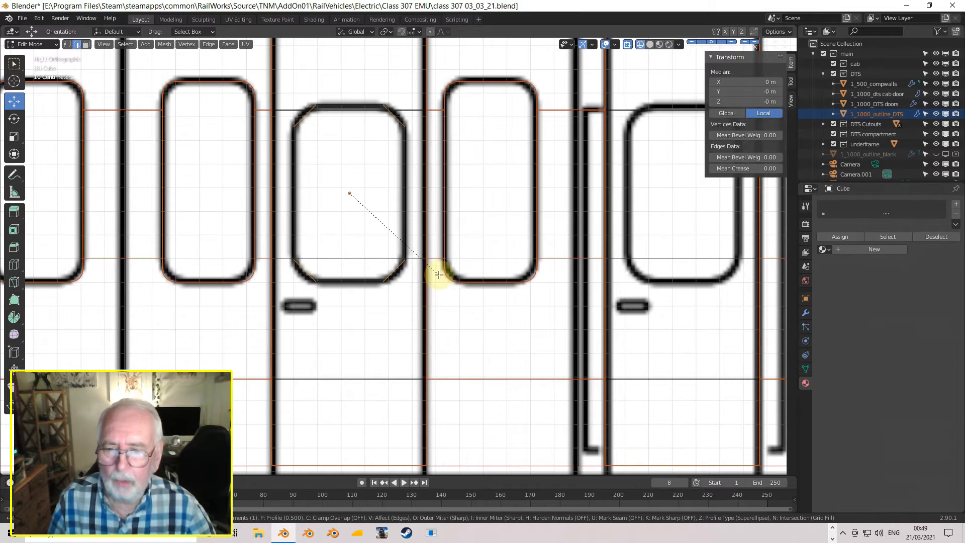
pyautogui.scroll(3, 440, 275)
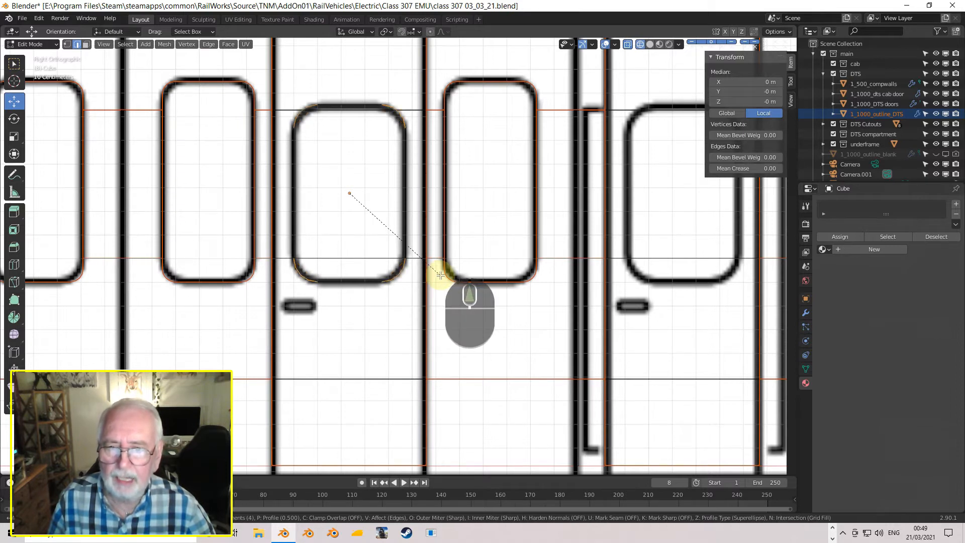
pyautogui.click(440, 275)
pyautogui.scroll(-4, 412, 259)
pyautogui.moveTo(404, 257)
pyautogui.mouseDown(button='middle')
pyautogui.moveTo(441, 300)
pyautogui.moveTo(394, 254)
pyautogui.mouseUp(button='middle')
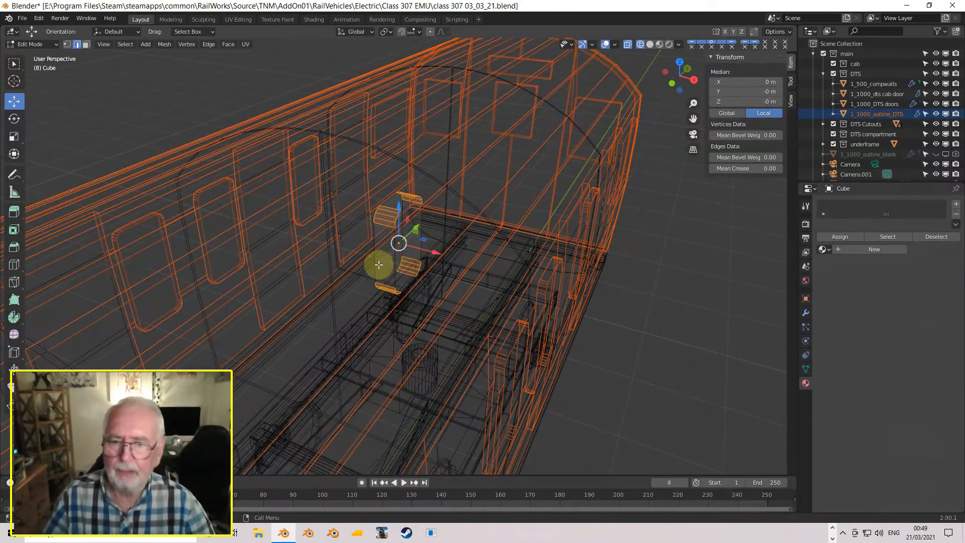
pyautogui.press('Tab')
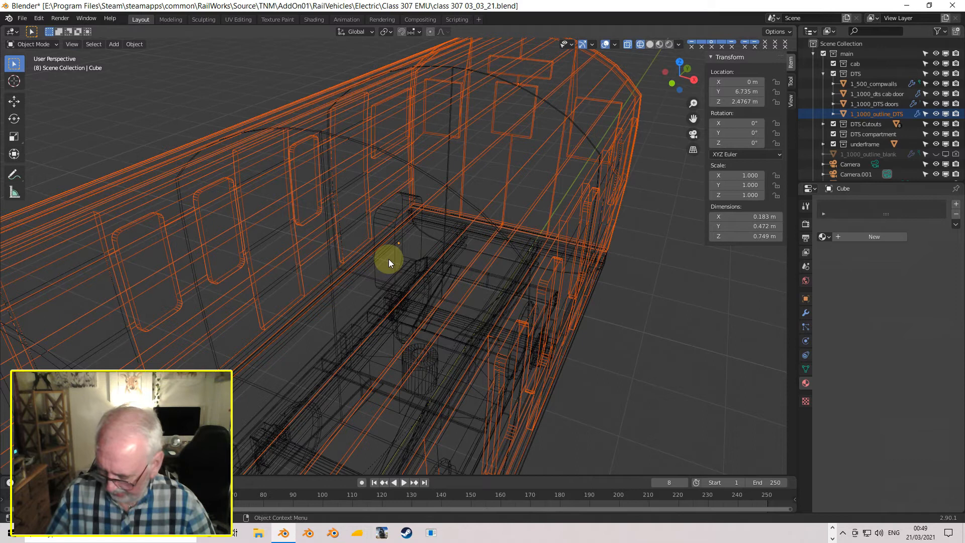
# - Select only the window block and move it along X to about -1.379 m, into the carriage side wall
pyautogui.hotkey('alt', 'a')
pyautogui.click(396, 233)
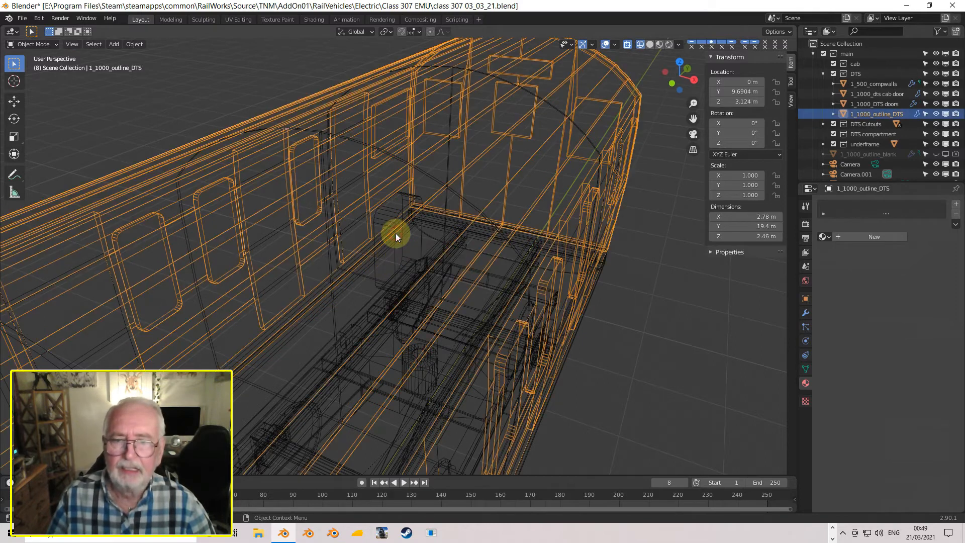
pyautogui.click(390, 219)
pyautogui.click(388, 218)
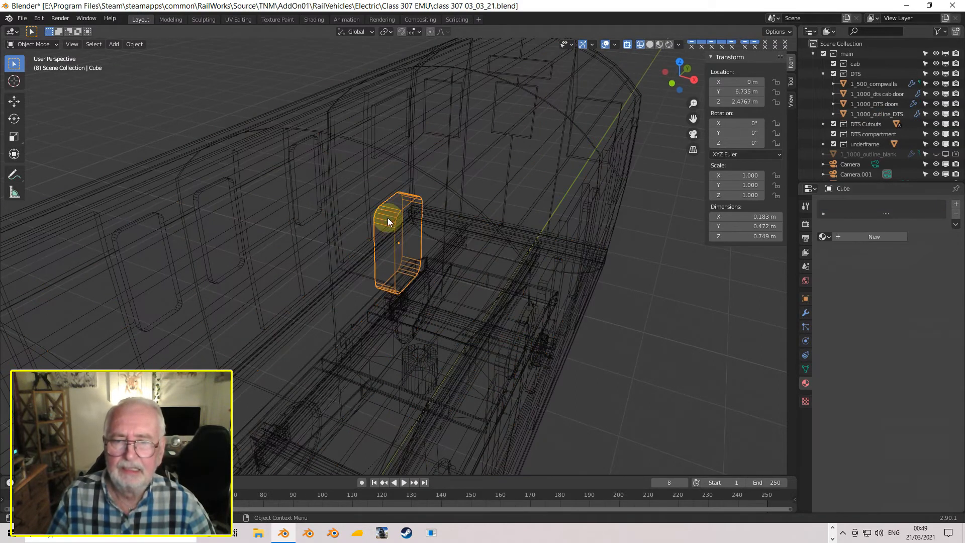
pyautogui.press('KP_7')
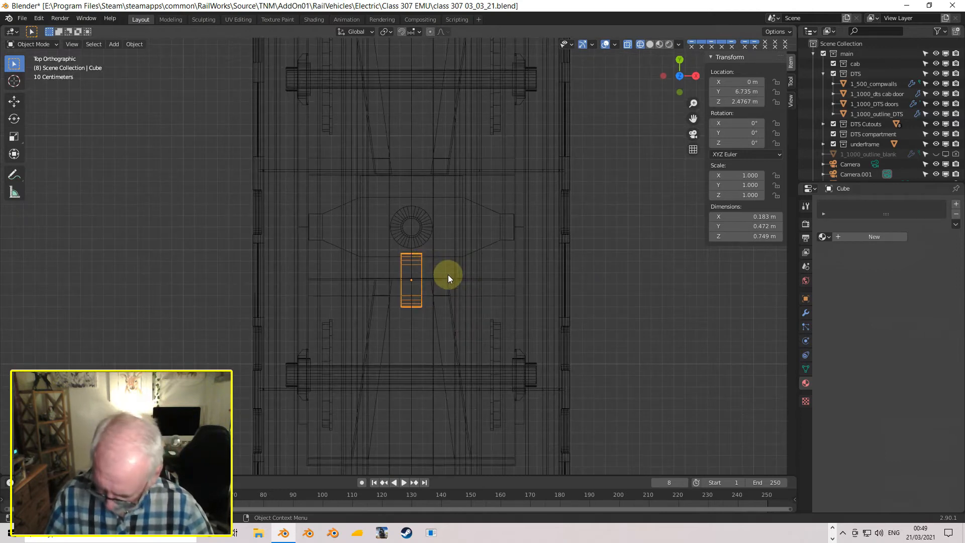
pyautogui.press('g')
pyautogui.press('x')
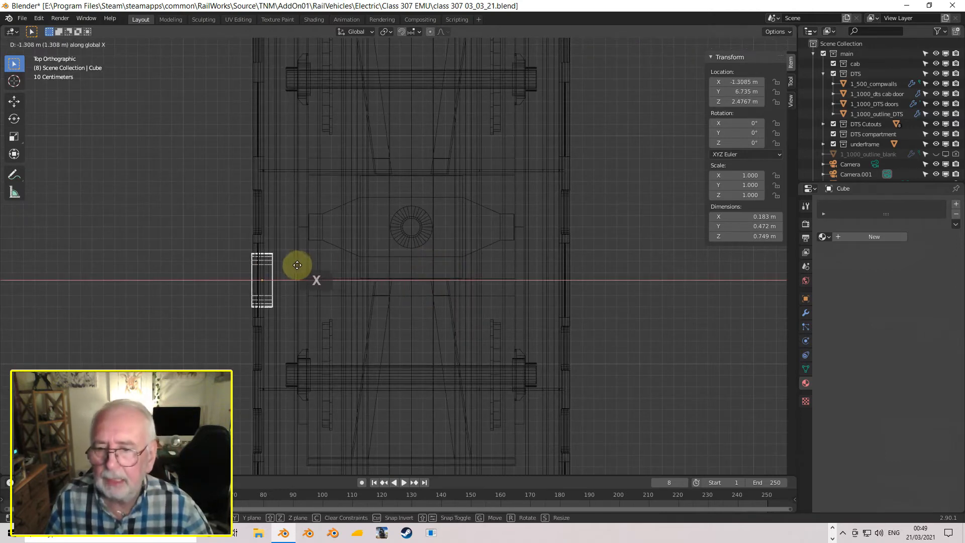
pyautogui.click(290, 266)
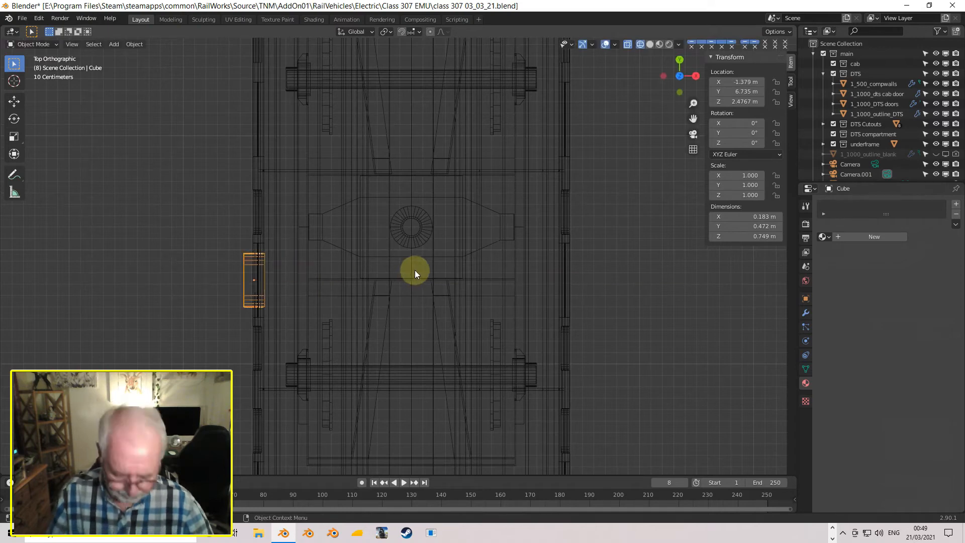
# - Display the model in solid shading with X-ray off and inspect the block's fit in the compartment door
pyautogui.moveTo(414, 266); pyautogui.dragTo(254, 229, button='middle')
pyautogui.press('Tab')
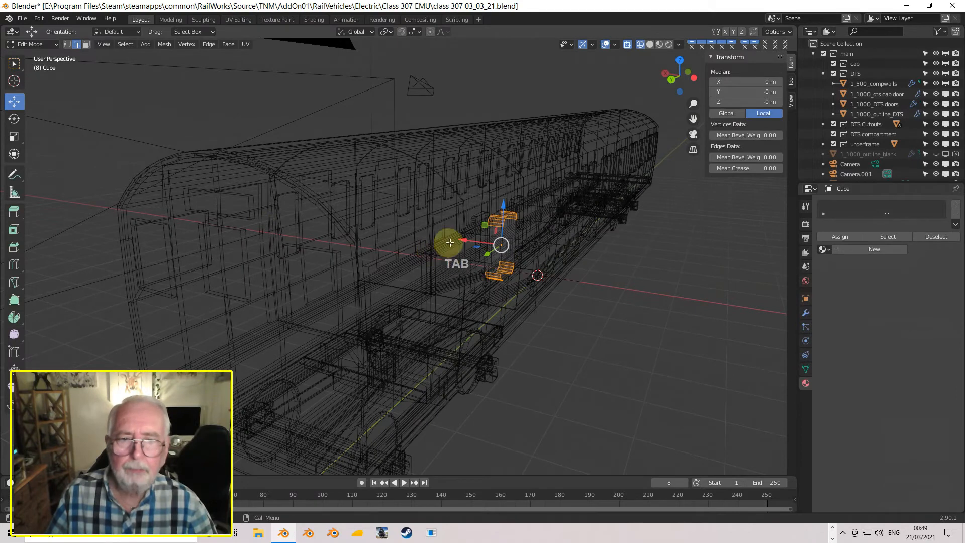
pyautogui.click(650, 44)
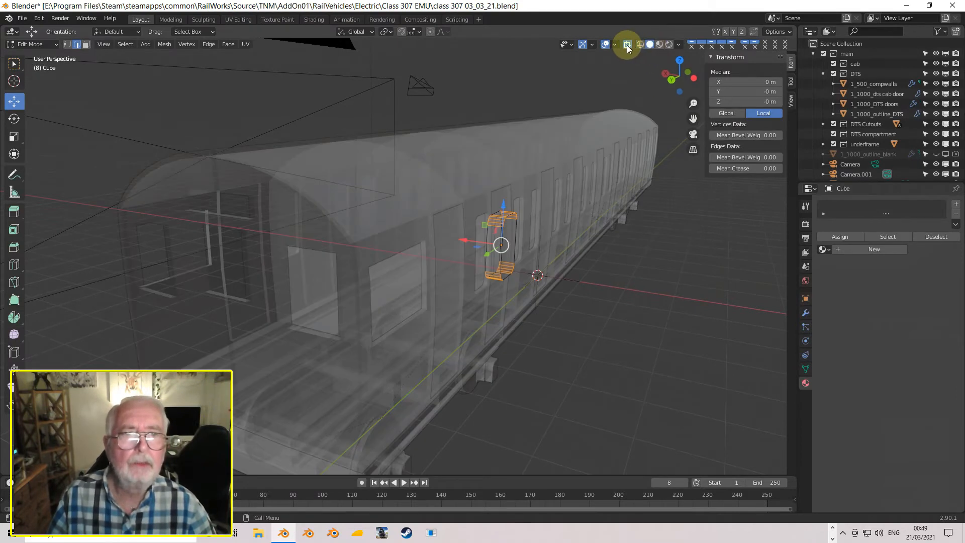
pyautogui.click(627, 44)
pyautogui.moveTo(524, 205); pyautogui.dragTo(468, 204, button='middle')
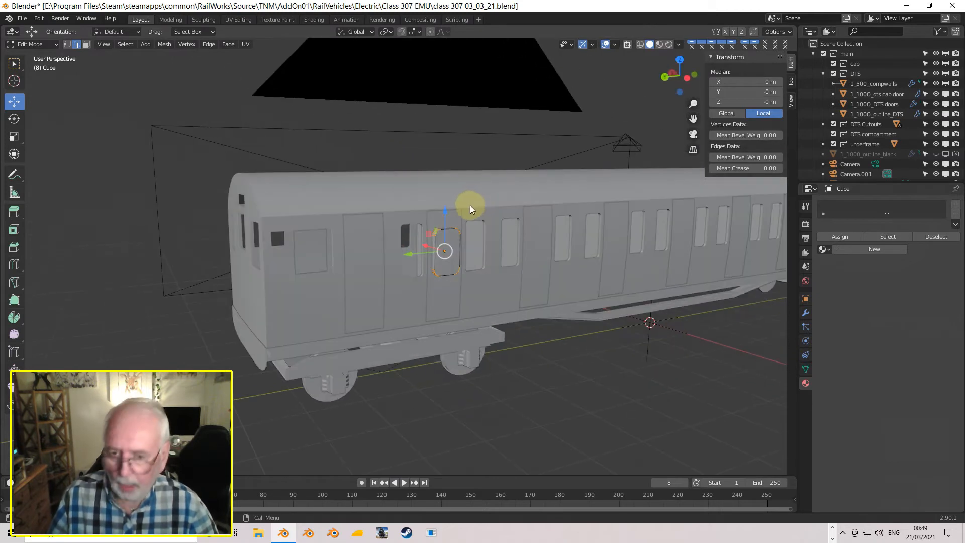
pyautogui.press('Tab')
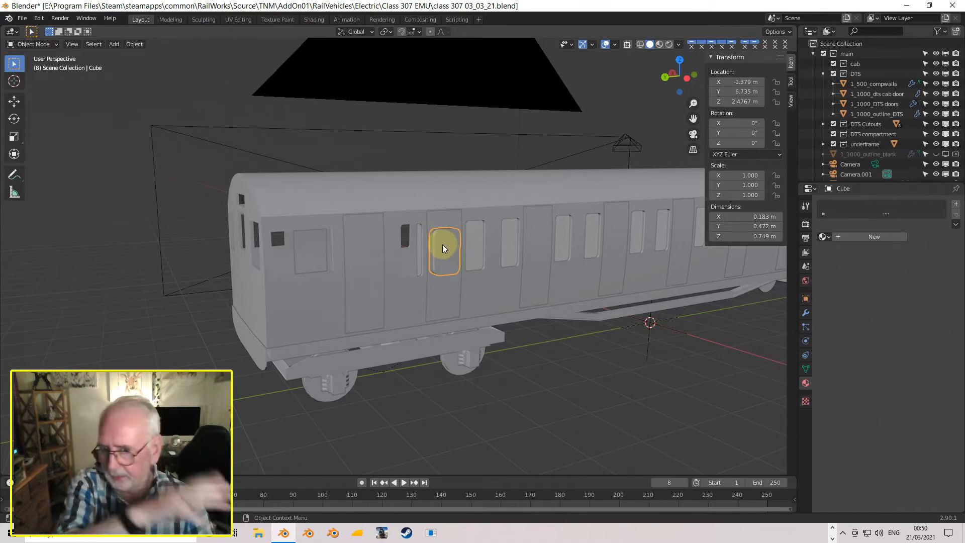
pyautogui.scroll(5, 442, 240)
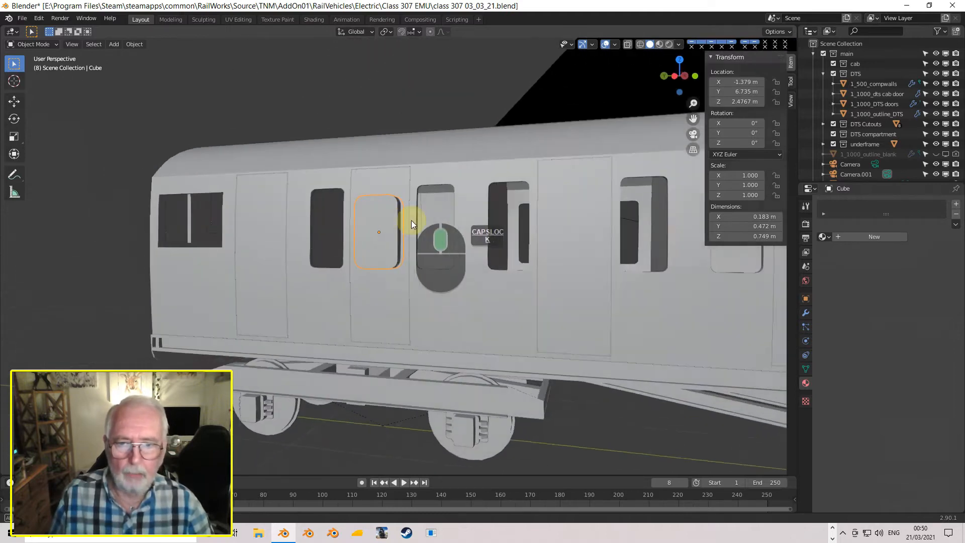
pyautogui.moveTo(411, 221); pyautogui.dragTo(381, 212, button='middle')
pyautogui.scroll(-3, 523, 235)
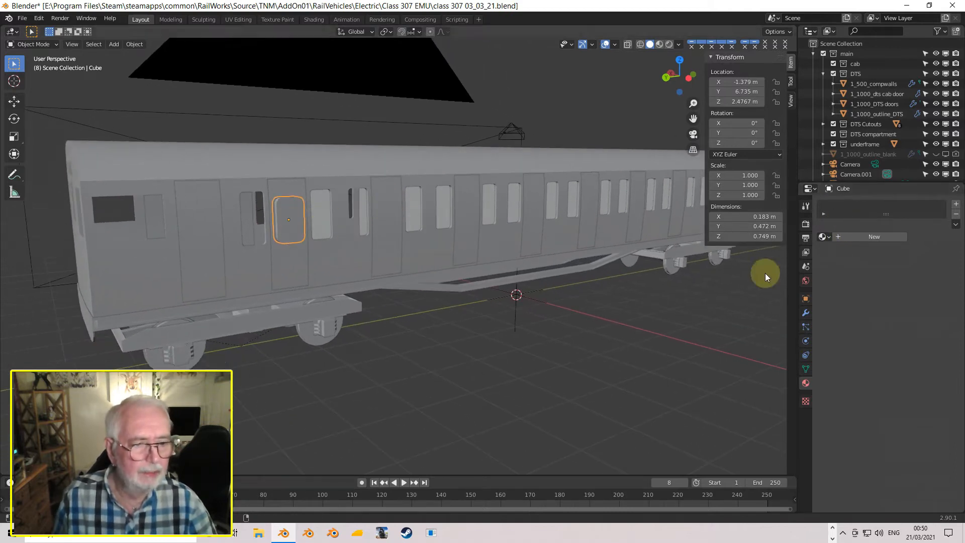
# - Add an Array modifier to the window block and use Constant Offset instead of Relative Offset
pyautogui.click(806, 312)
pyautogui.click(844, 204)
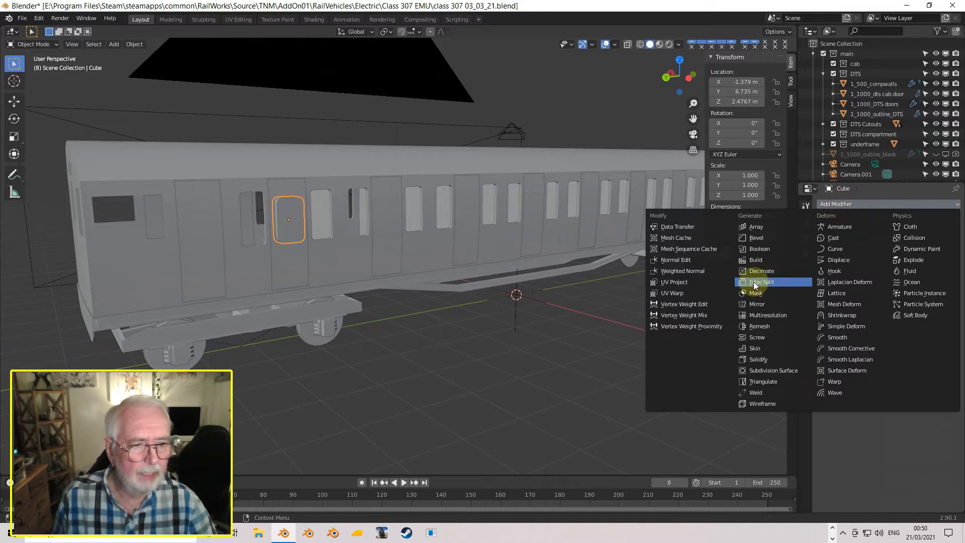
pyautogui.click(759, 227)
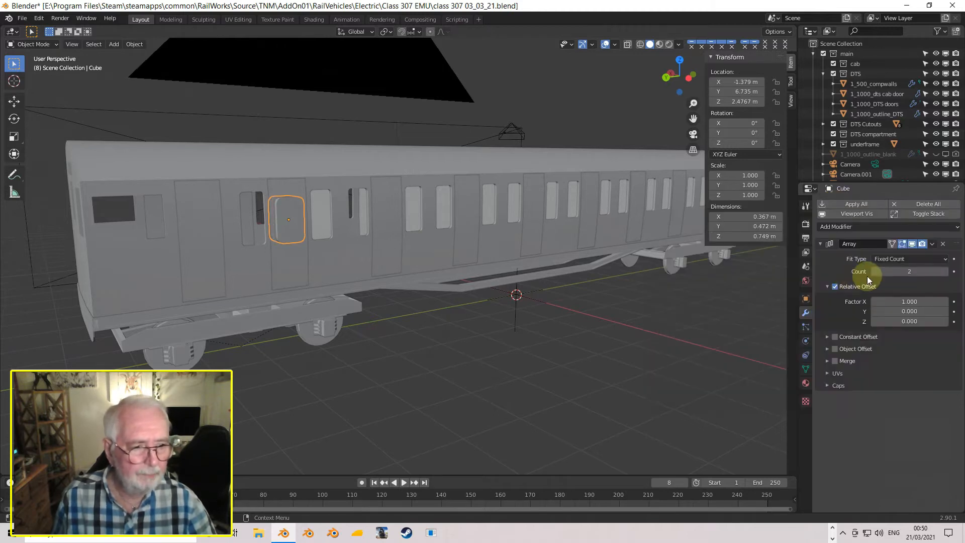
pyautogui.click(835, 287)
pyautogui.click(835, 337)
pyautogui.click(830, 339)
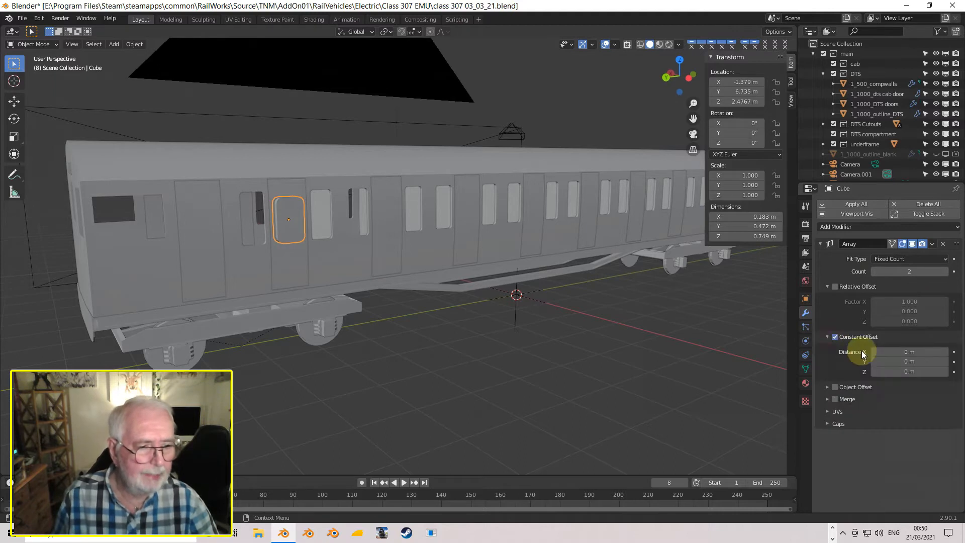
# - Set the array's constant offset along Y to -1.916 m
pyautogui.click(897, 362)
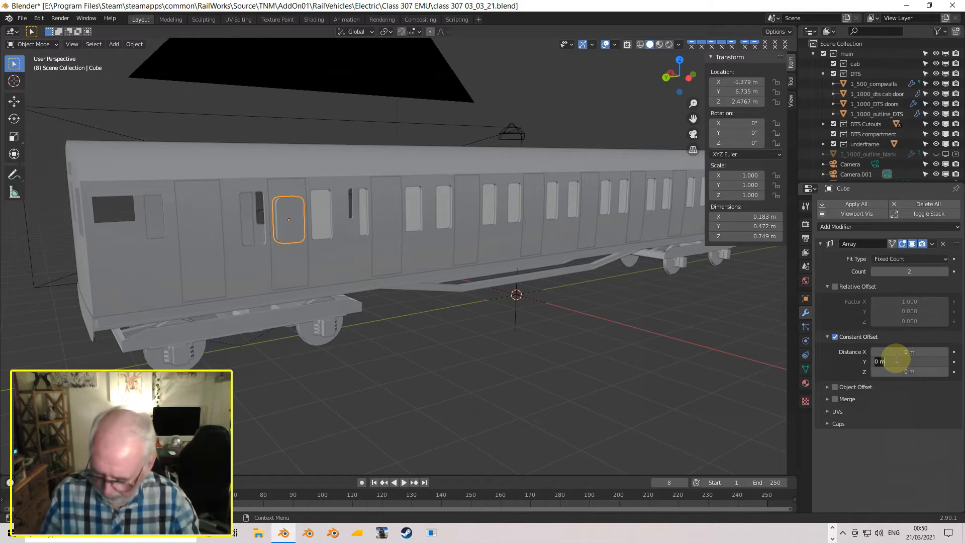
pyautogui.write('-1')
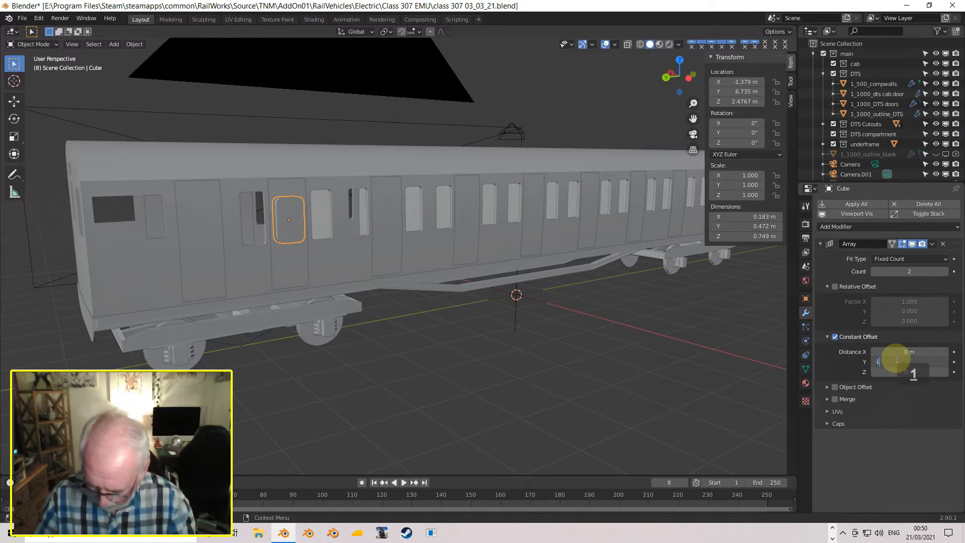
pyautogui.write('.')
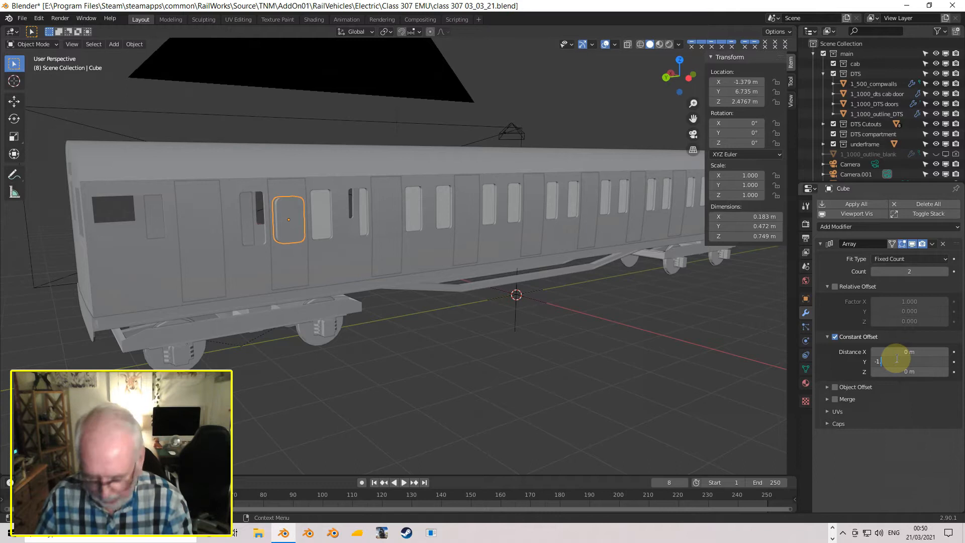
pyautogui.write('916')
pyautogui.press('Return')
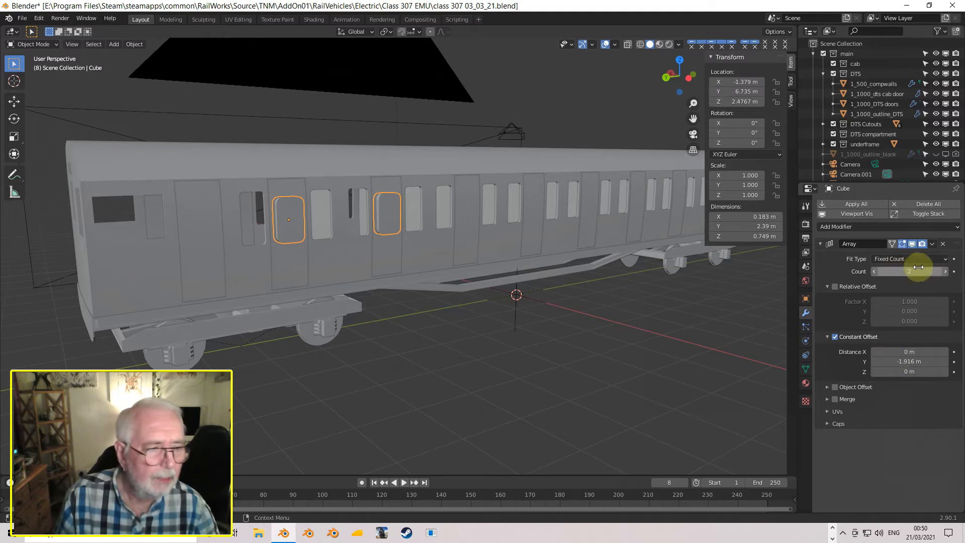
# - Set the array count to 9 and check the copies against the doors along the carriage in the right side view
pyautogui.click(945, 272)
pyautogui.click(945, 271)
pyautogui.click(945, 271)
pyautogui.click(945, 272)
pyautogui.click(945, 271)
pyautogui.click(946, 272)
pyautogui.click(946, 271)
pyautogui.moveTo(528, 309); pyautogui.dragTo(644, 306, button='middle')
pyautogui.press('KP_3')
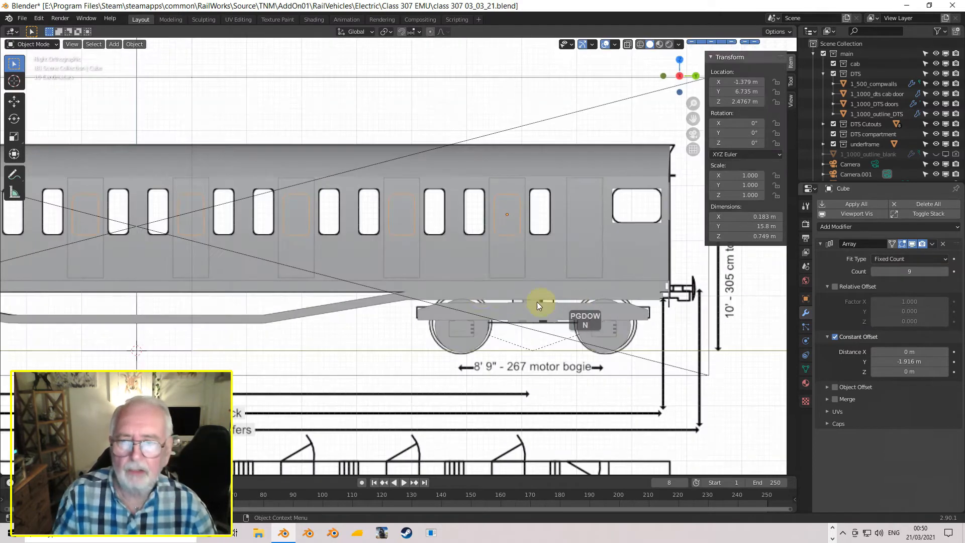
pyautogui.scroll(-2, 363, 274)
pyautogui.keyDown('shift'); pyautogui.moveTo(350, 271); pyautogui.dragTo(573, 267, button='middle'); pyautogui.keyUp('shift')
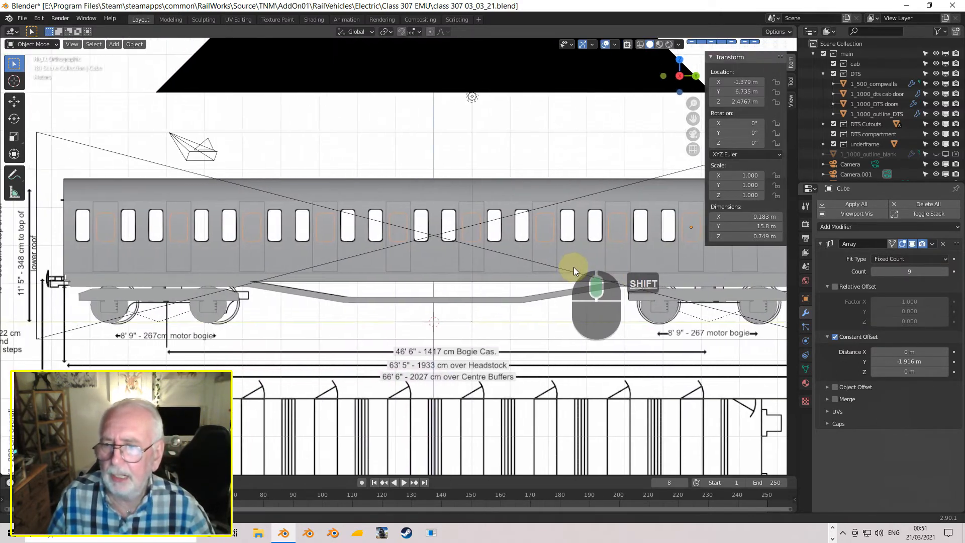
# - Select the compartment doors object, 1_1000_DTS doors, and add a Boolean modifier in Difference mode
pyautogui.moveTo(425, 237); pyautogui.dragTo(381, 272, button='middle')
pyautogui.keyDown('shift'); pyautogui.moveTo(301, 263); pyautogui.dragTo(483, 232, button='middle'); pyautogui.keyUp('shift')
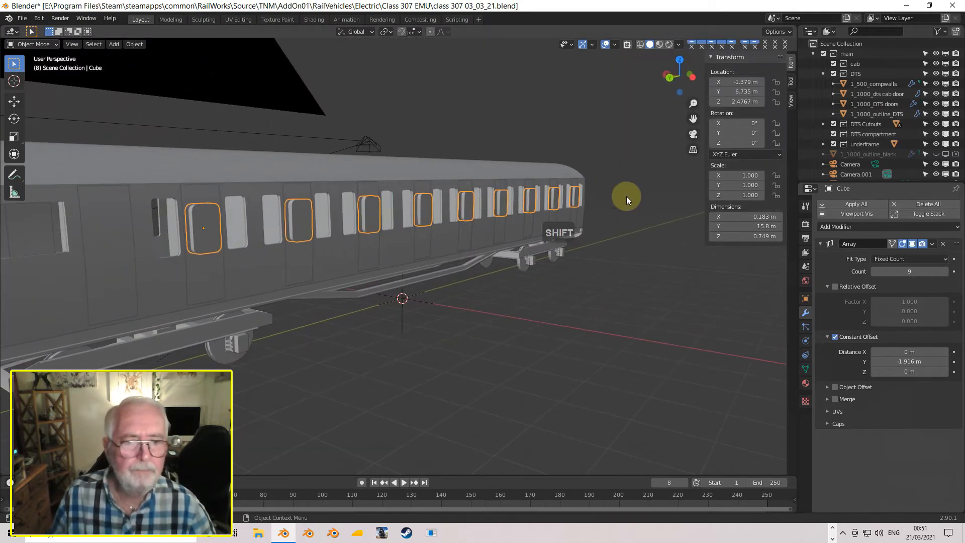
pyautogui.click(193, 198)
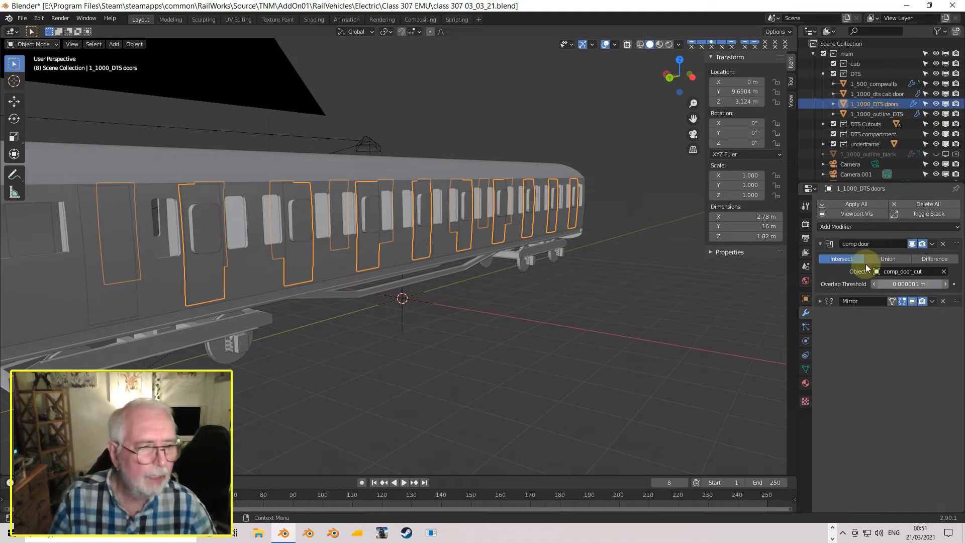
pyautogui.click(834, 227)
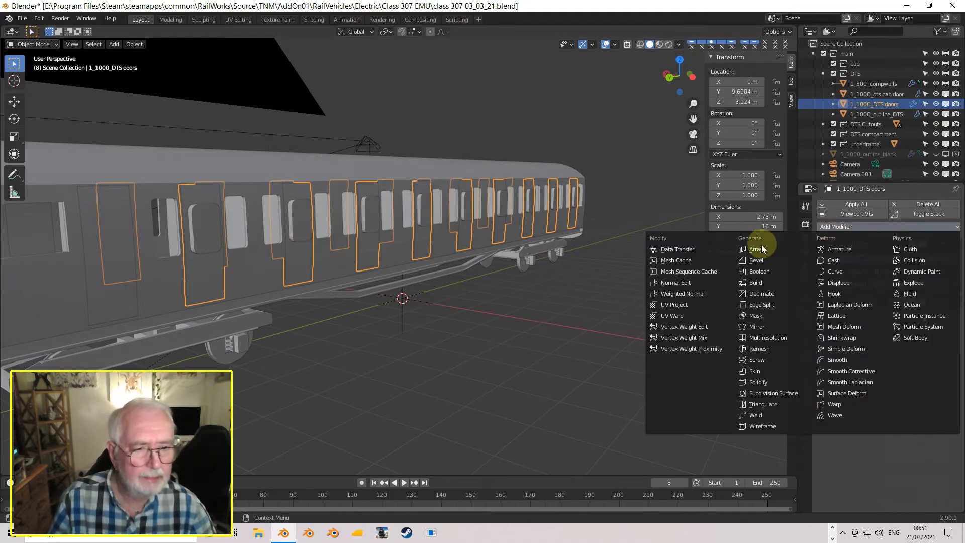
pyautogui.click(759, 271)
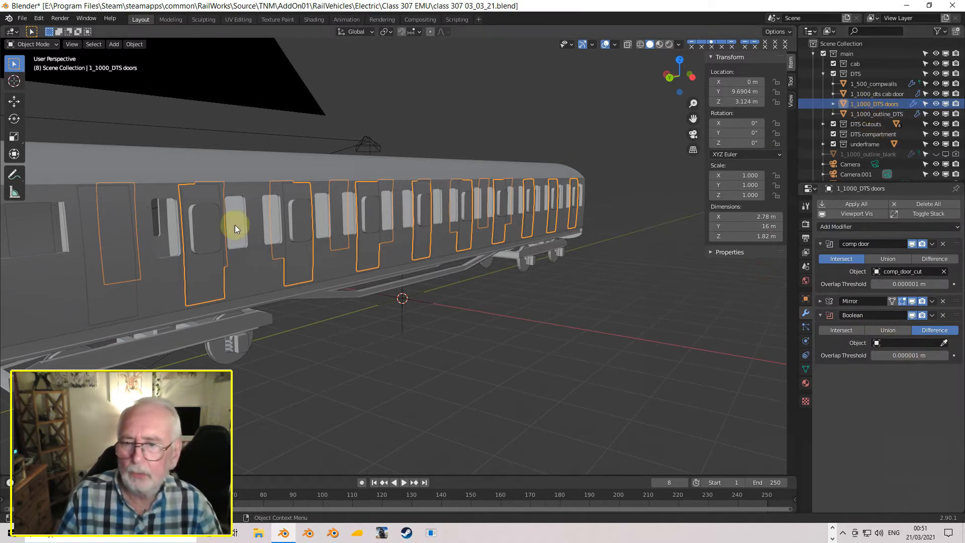
# - Rename the arrayed window block as compdoor_wincut
pyautogui.click(201, 231)
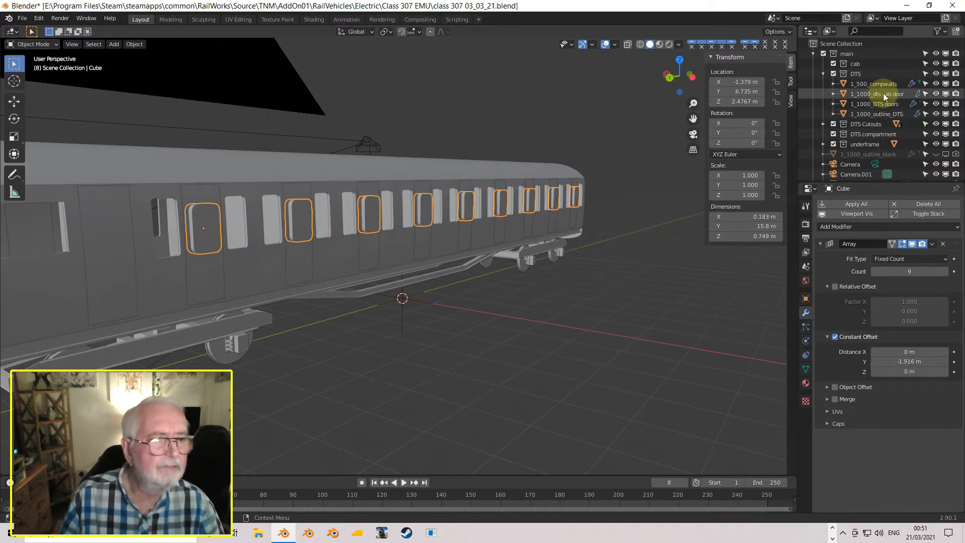
pyautogui.scroll(-4, 883, 93)
pyautogui.scroll(-2, 883, 97)
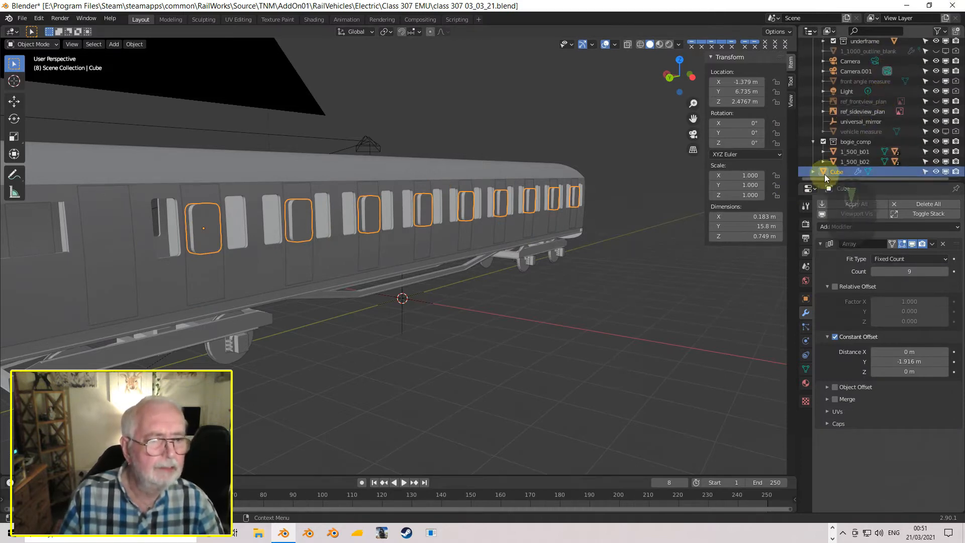
pyautogui.doubleClick(847, 172)
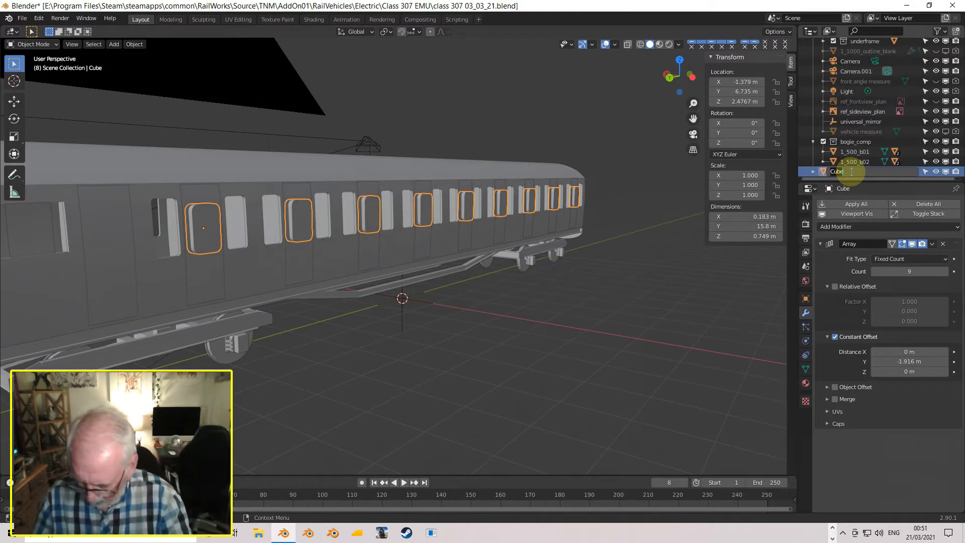
pyautogui.write('CO')
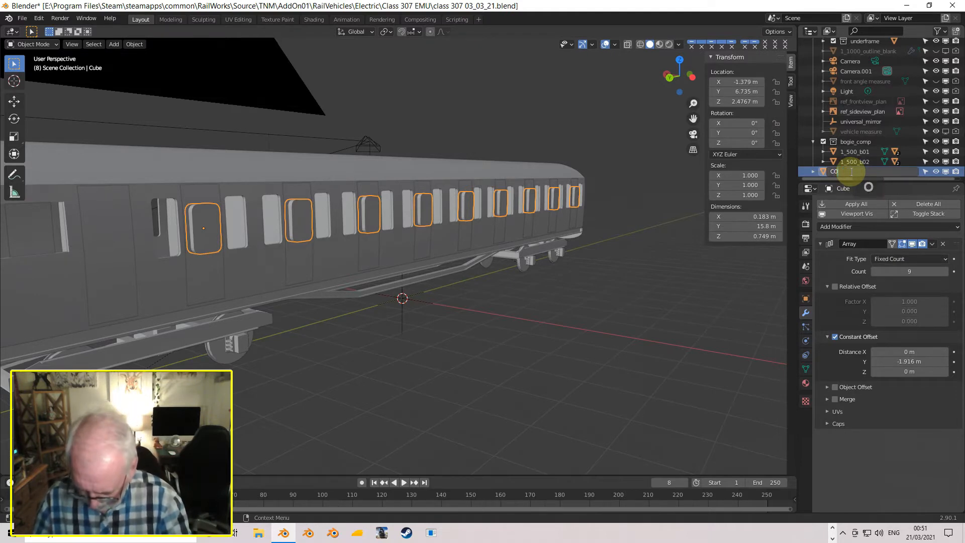
pyautogui.write('MPD')
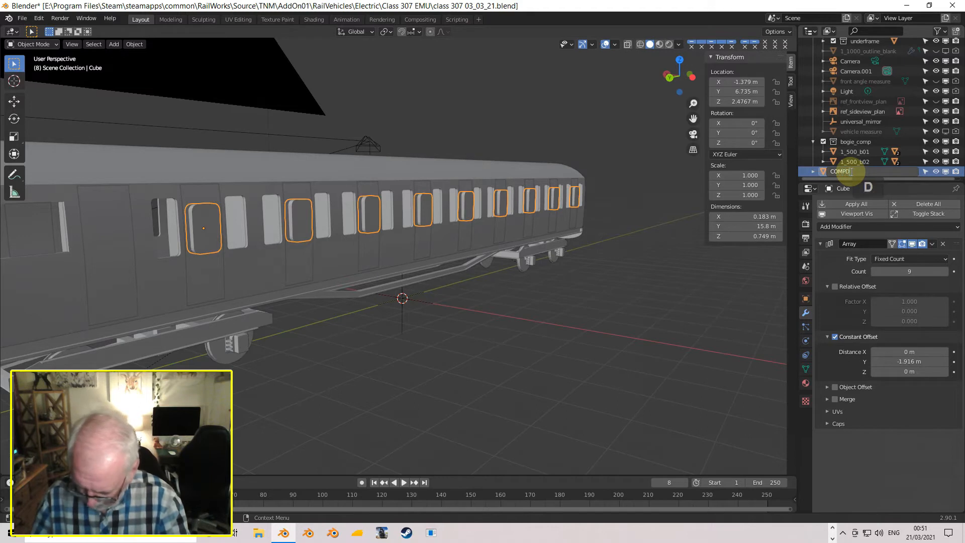
pyautogui.write('OOR')
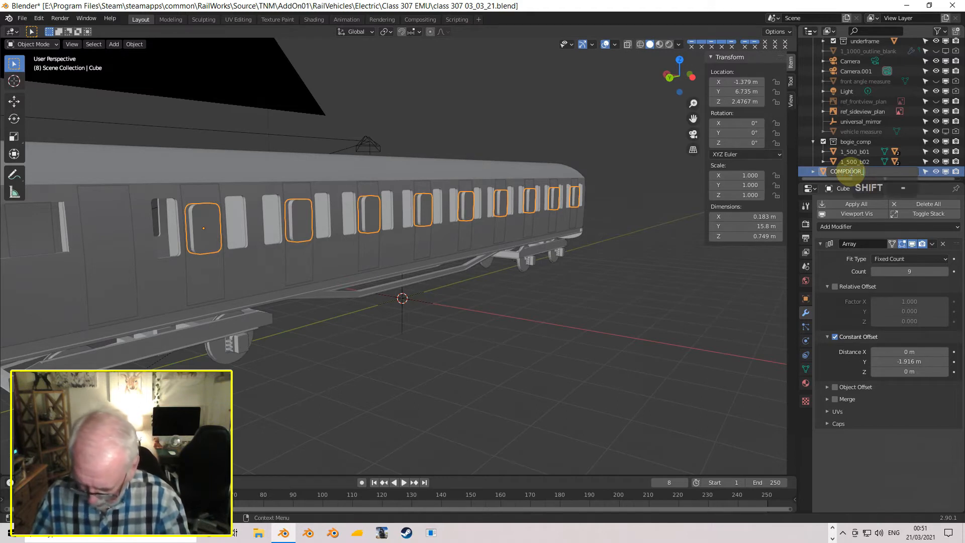
pyautogui.write('_WINCUT')
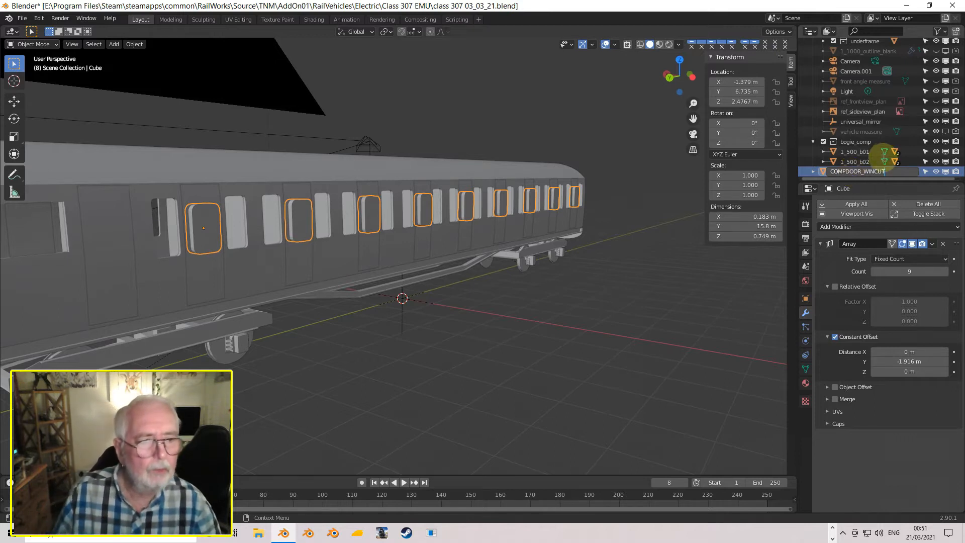
pyautogui.click(631, 159)
pyautogui.press('capslock')
pyautogui.write('c')
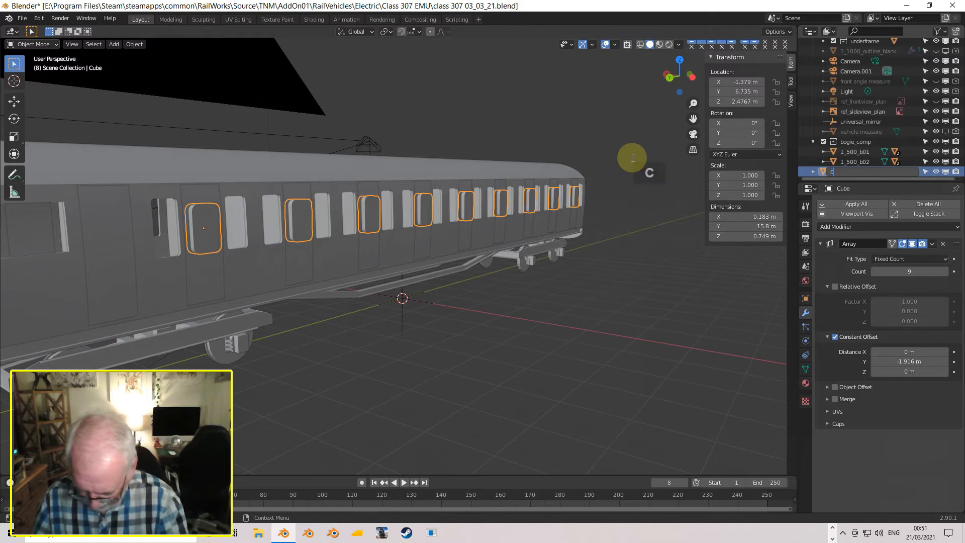
pyautogui.write('ompdoo')
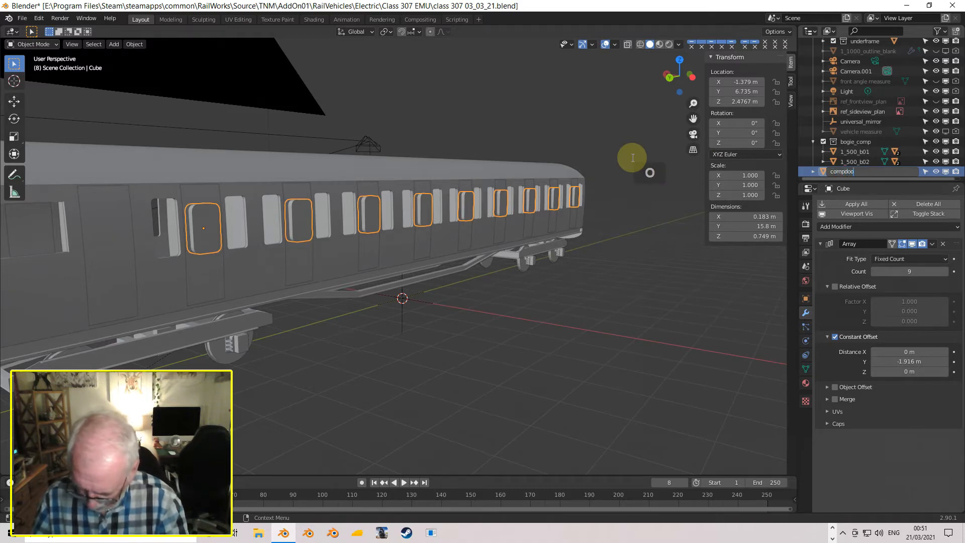
pyautogui.write('r_wincut')
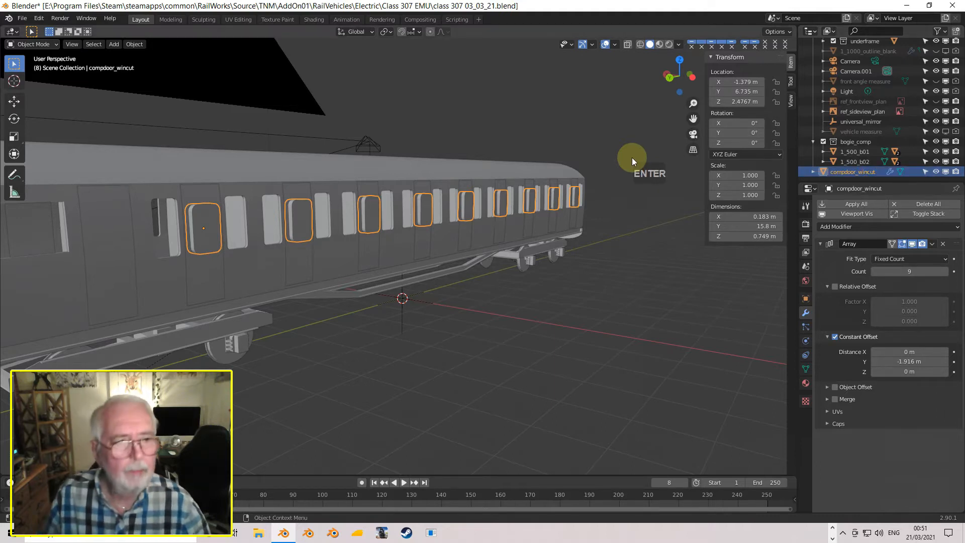
pyautogui.press('Return')
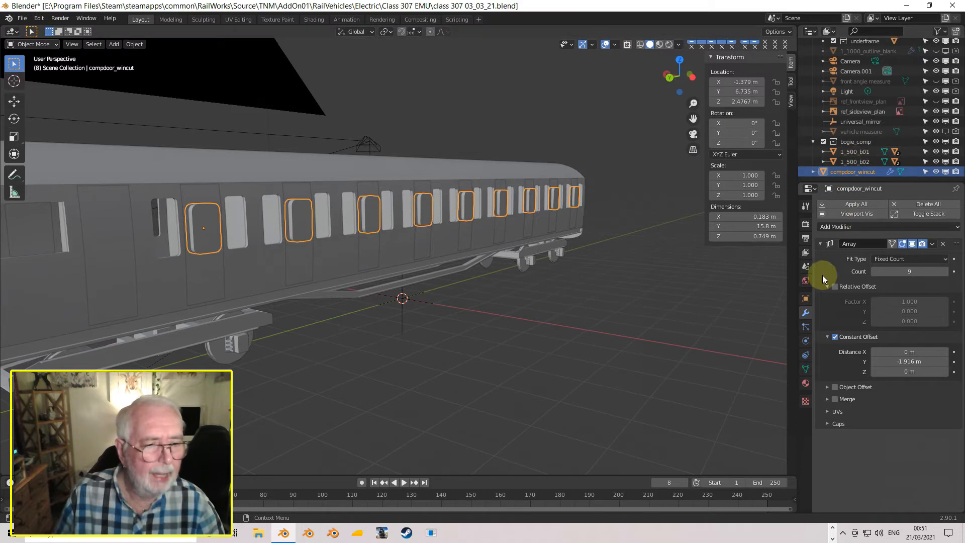
# - Assign compdoor_wincut to the DTS Cutouts collection and check that it is listed there
pyautogui.click(806, 299)
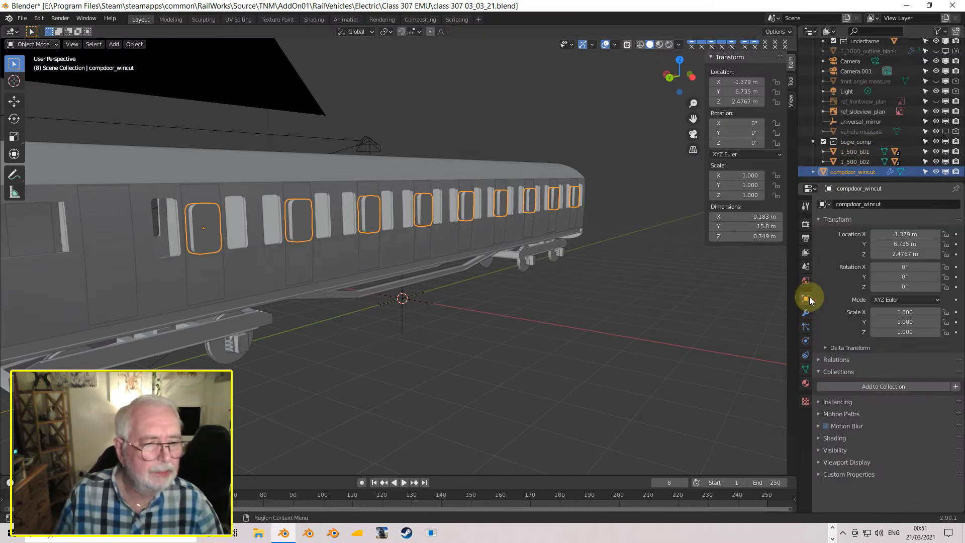
pyautogui.click(895, 388)
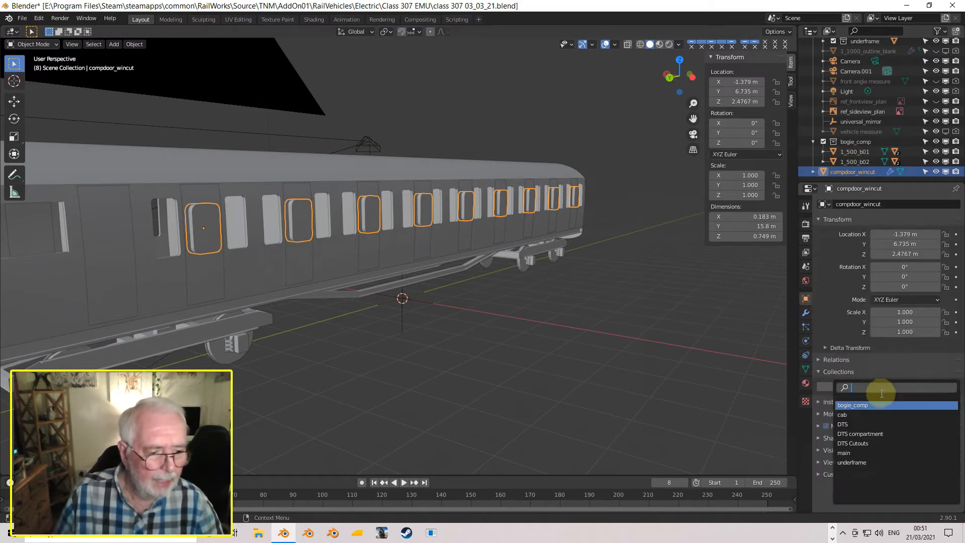
pyautogui.click(878, 443)
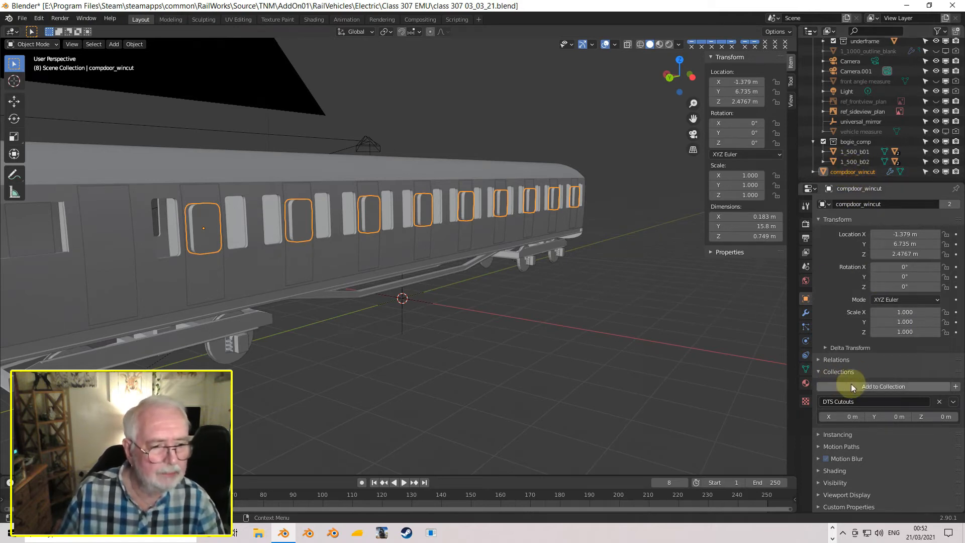
pyautogui.scroll(5, 862, 55)
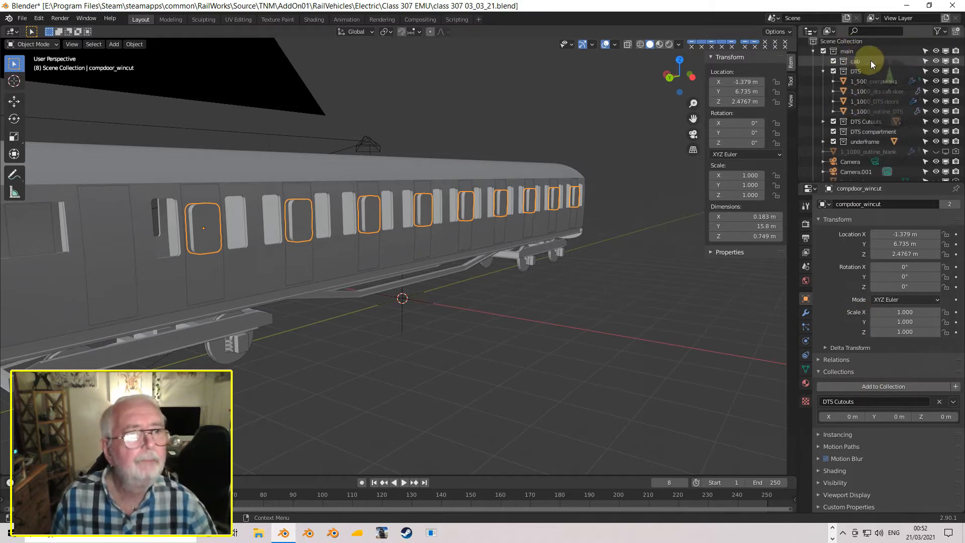
pyautogui.click(824, 124)
pyautogui.scroll(-3, 881, 125)
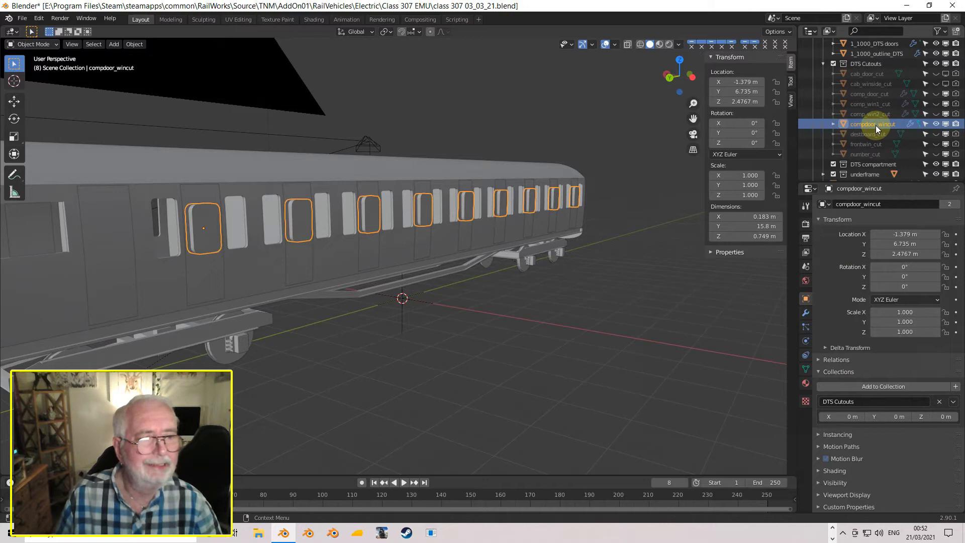
pyautogui.scroll(1, 851, 139)
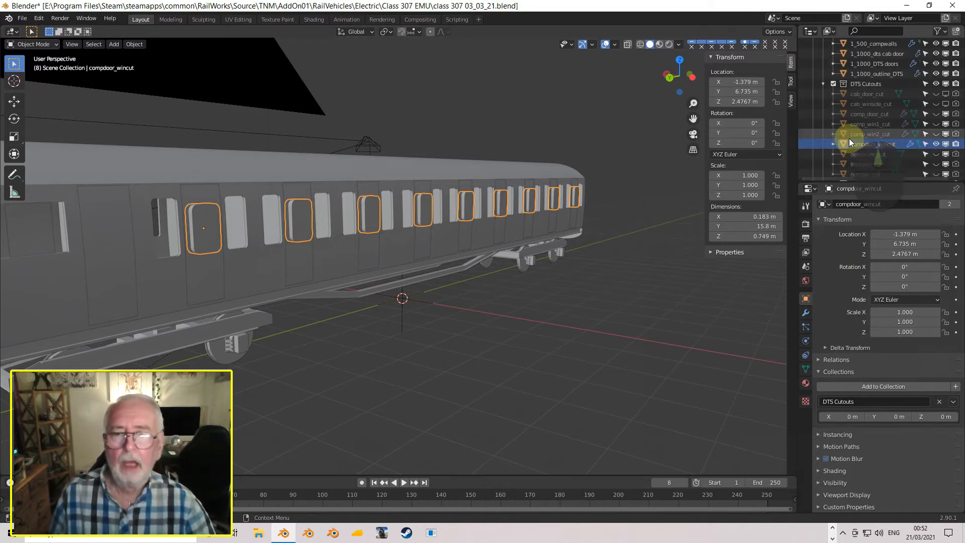
pyautogui.scroll(2, 844, 142)
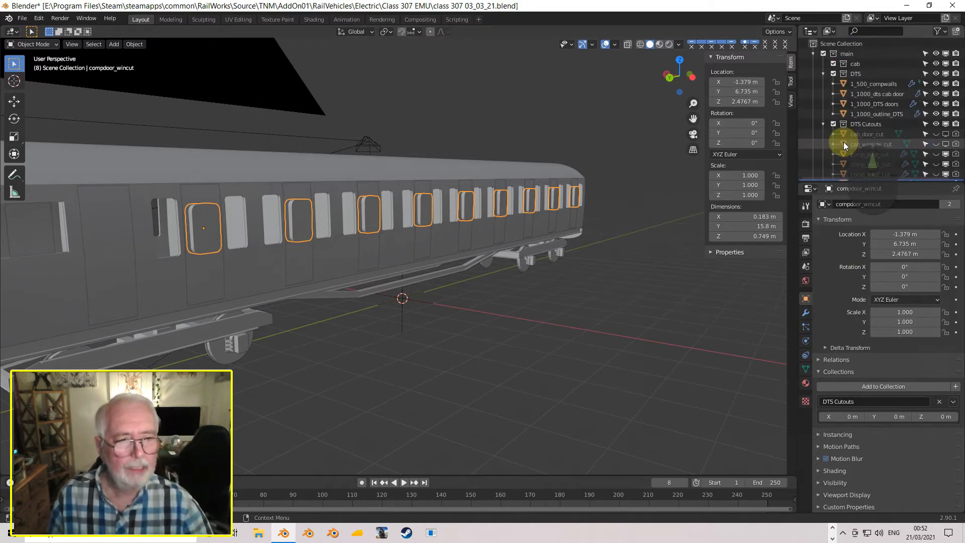
# - Use compdoor_wincut as the cutting object of the Difference Boolean on 1_1000_DTS doors
pyautogui.click(372, 190)
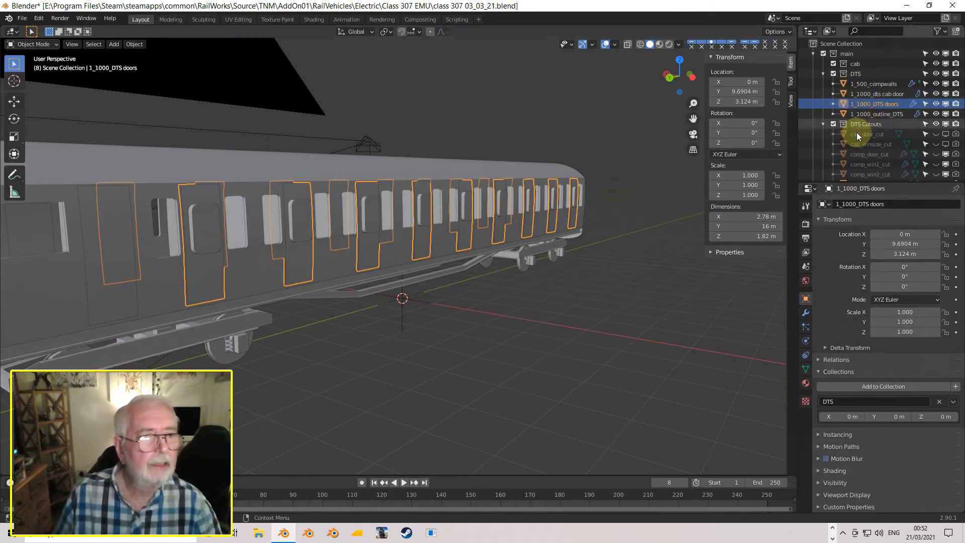
pyautogui.click(806, 313)
pyautogui.click(910, 343)
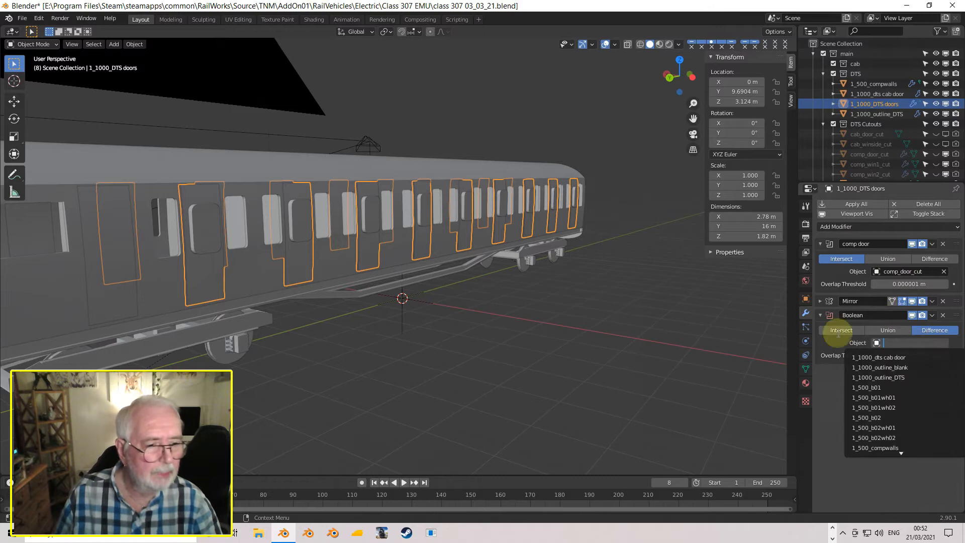
pyautogui.scroll(-10, 915, 414)
pyautogui.scroll(-7, 915, 415)
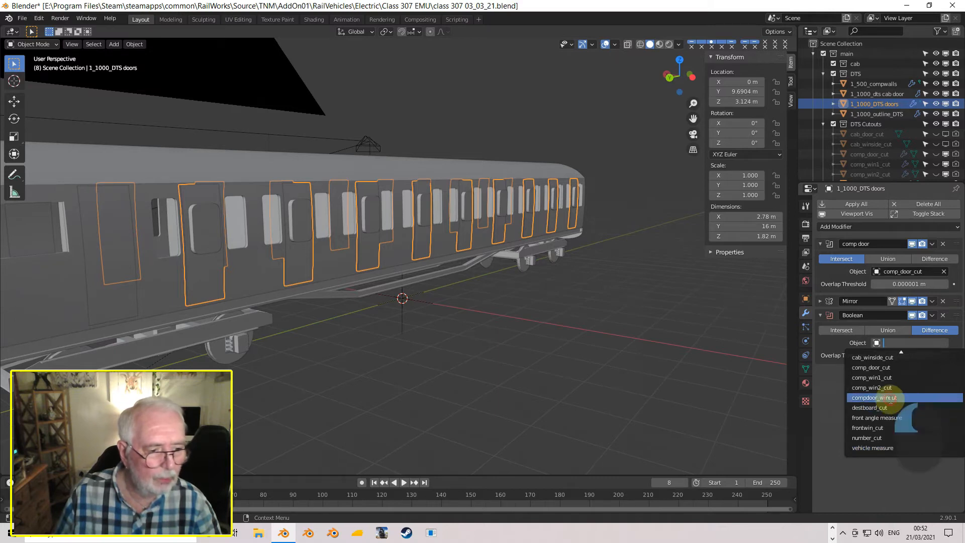
pyautogui.click(891, 398)
# - Hide compdoor_wincut in the viewport and inspect the window openings in the compartment doors
pyautogui.moveTo(218, 306)
pyautogui.mouseDown(button='middle')
pyautogui.moveTo(152, 293)
pyautogui.moveTo(211, 297)
pyautogui.mouseUp(button='middle')
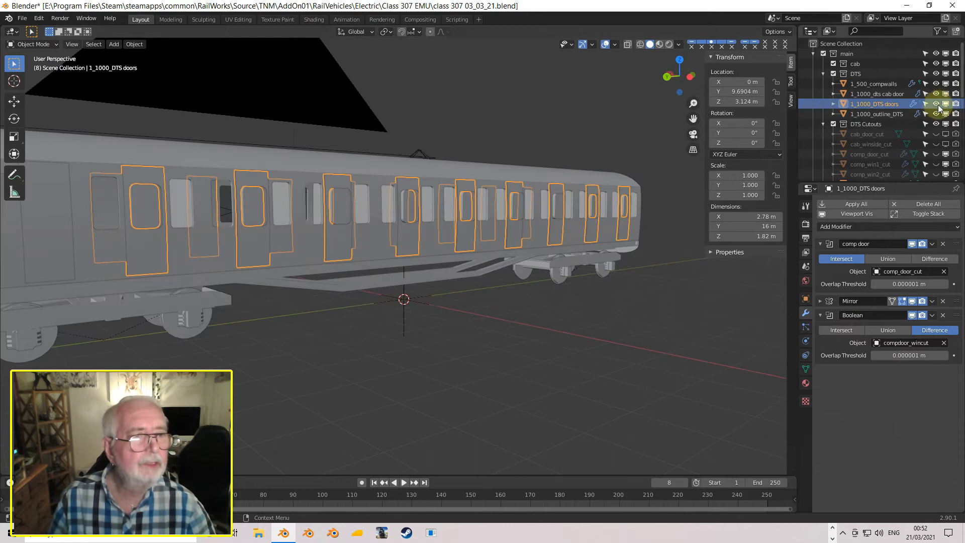
pyautogui.scroll(-2, 934, 131)
pyautogui.click(936, 164)
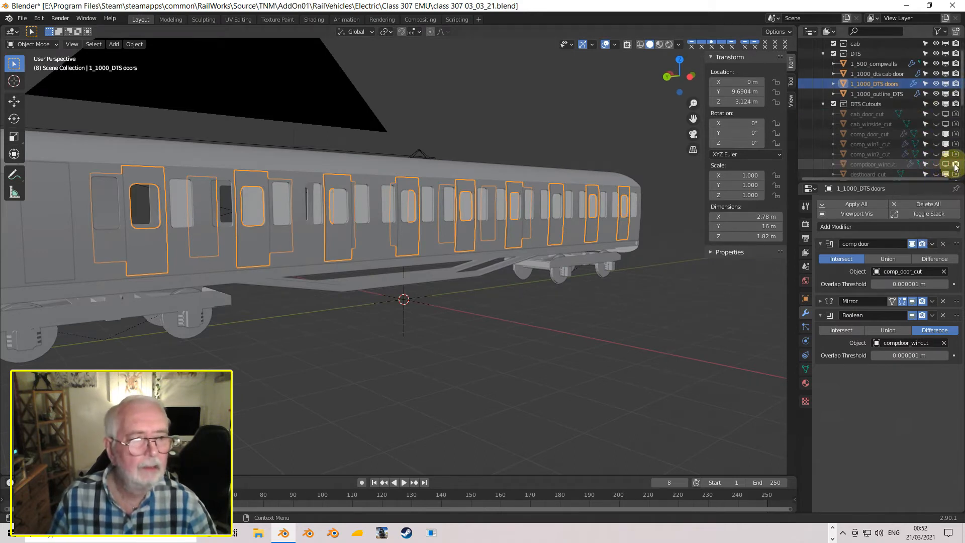
pyautogui.moveTo(217, 214); pyautogui.dragTo(270, 213, button='middle')
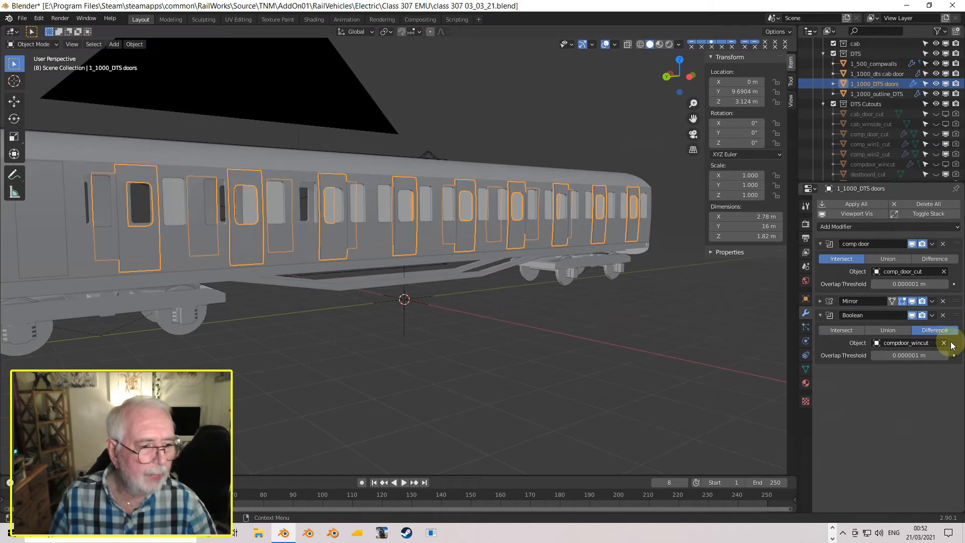
# - Move the window Boolean above the Mirror modifier in the doors' stack and check the other side of the carriage
pyautogui.moveTo(957, 319); pyautogui.dragTo(957, 300)
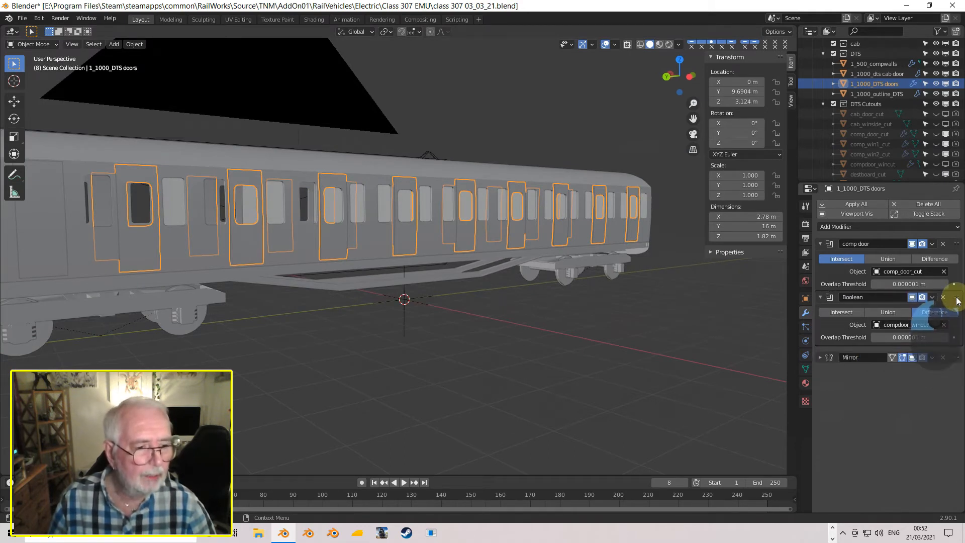
pyautogui.moveTo(304, 305); pyautogui.dragTo(424, 309, button='middle')
pyautogui.scroll(-5, 404, 295)
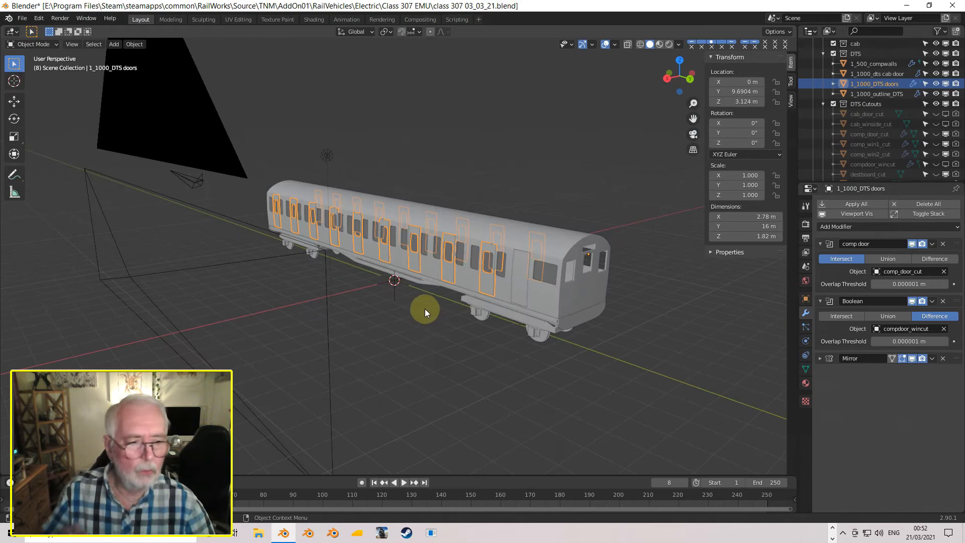
# - Rename the window Boolean modifier as door win cut and collapse both Boolean modifiers
pyautogui.click(868, 302)
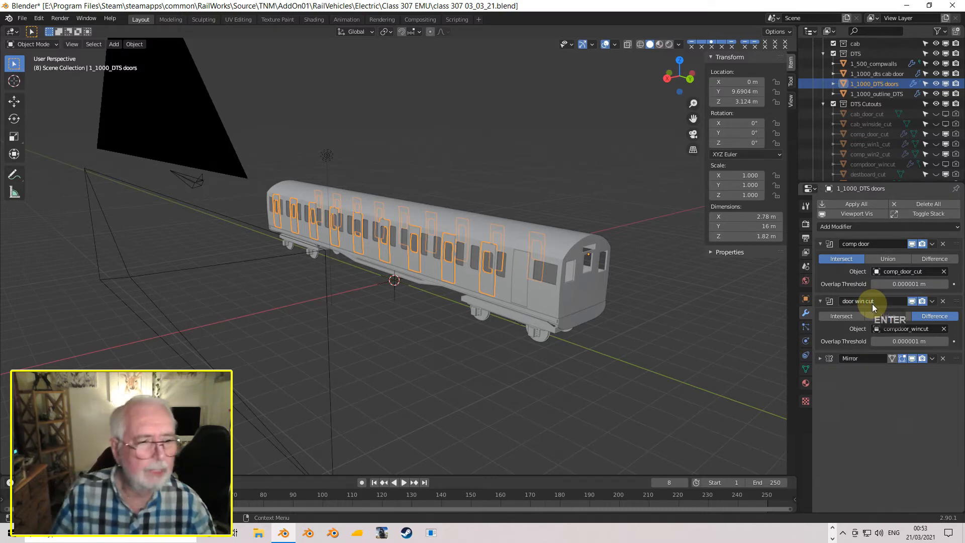
pyautogui.click(819, 244)
pyautogui.click(821, 258)
pyautogui.click(821, 272)
# - Make the compdoor_wincut cutter visible in the viewport again and select it in the right side view
pyautogui.moveTo(561, 287)
pyautogui.mouseDown(button='middle')
pyautogui.moveTo(578, 285)
pyautogui.moveTo(553, 286)
pyautogui.mouseUp(button='middle')
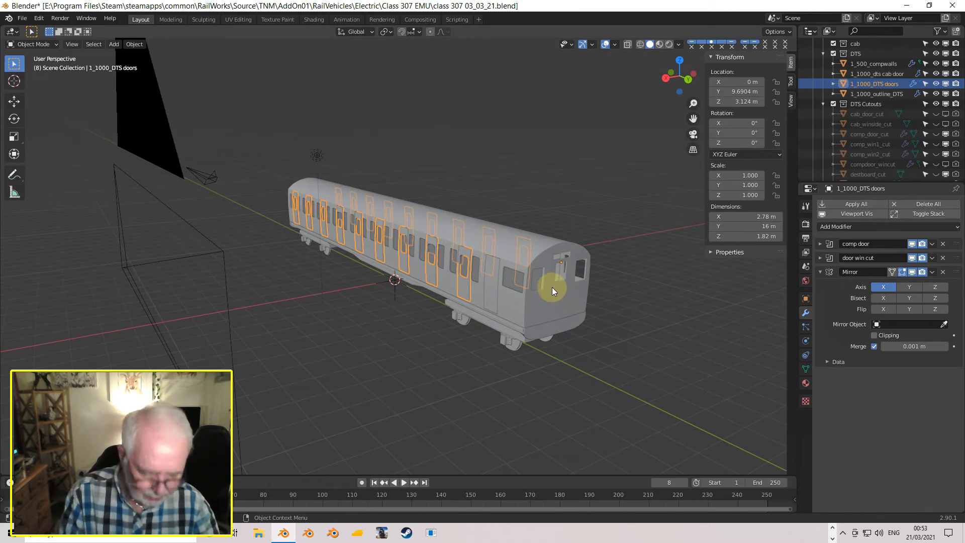
pyautogui.press('pagedown')
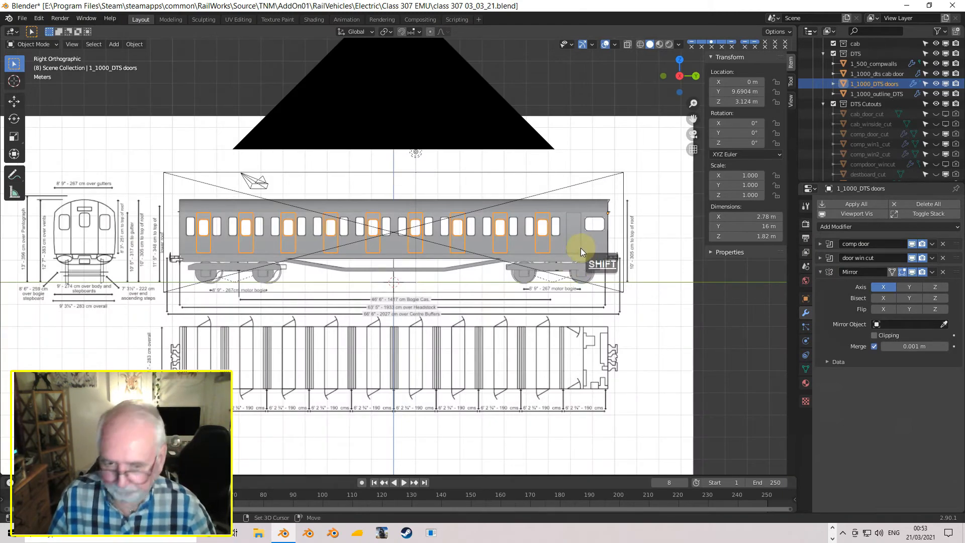
pyautogui.scroll(5, 581, 249)
pyautogui.keyDown('shift'); pyautogui.moveTo(572, 210); pyautogui.dragTo(448, 252, button='middle'); pyautogui.keyUp('shift')
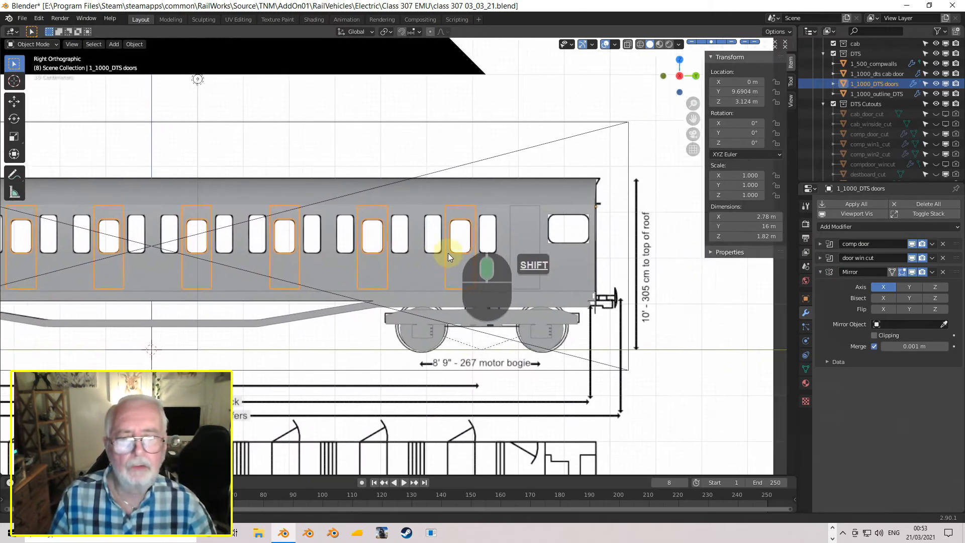
pyautogui.scroll(-2, 900, 144)
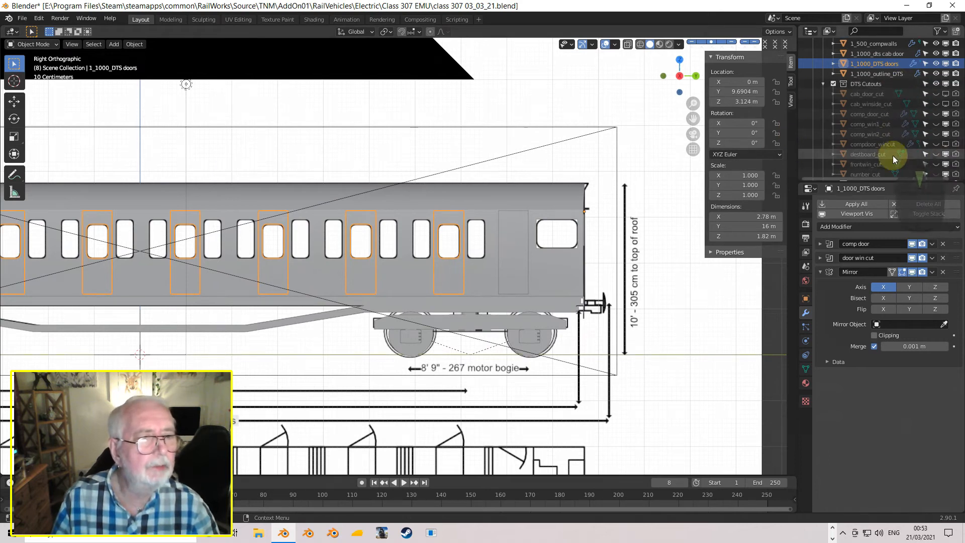
pyautogui.click(864, 145)
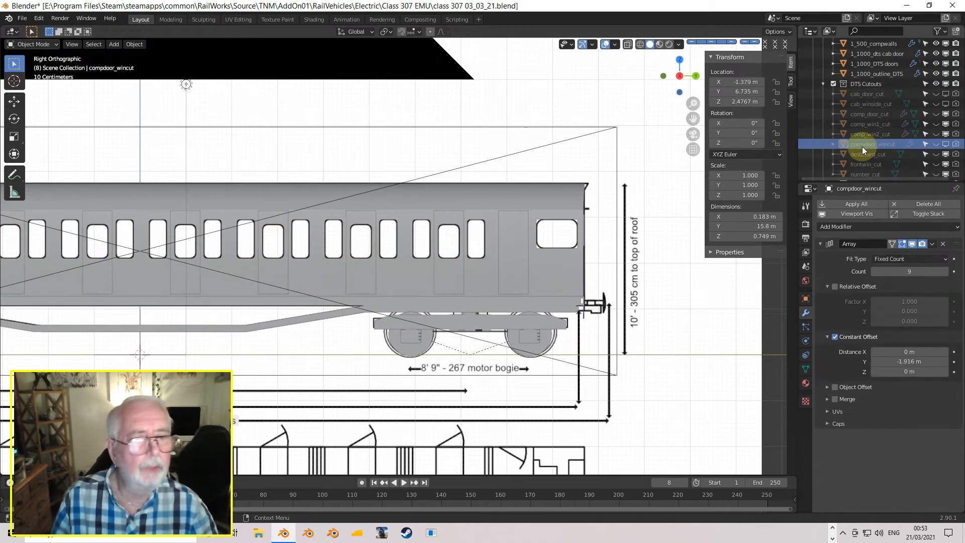
pyautogui.click(945, 145)
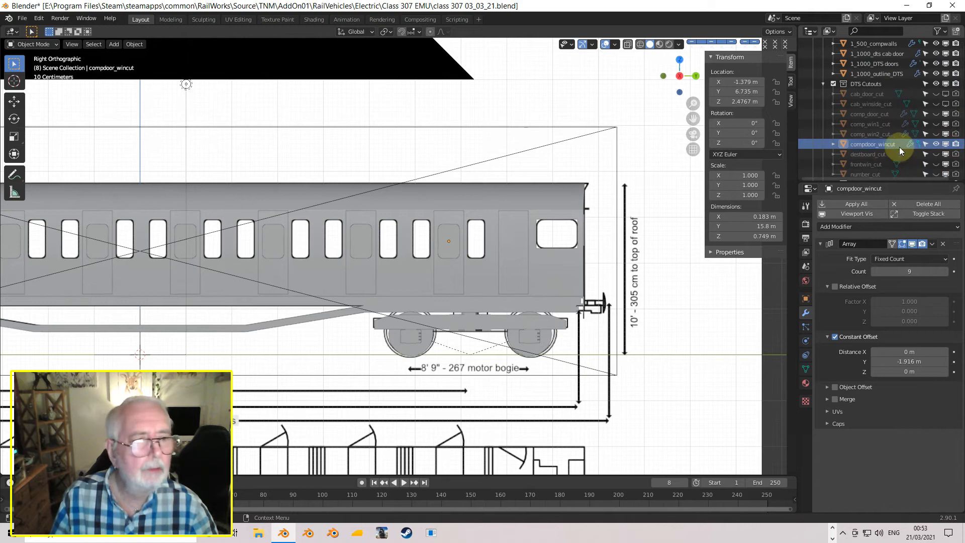
pyautogui.click(872, 146)
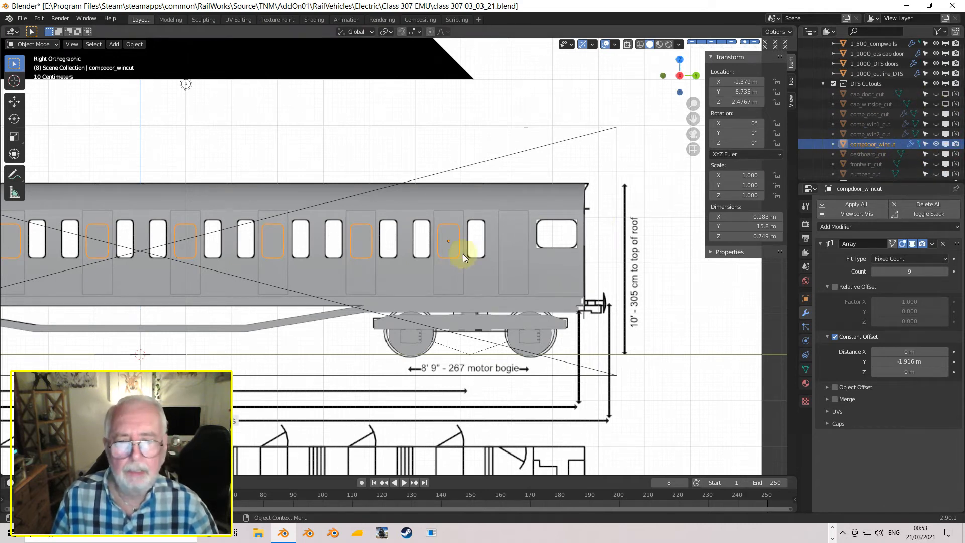
# - Duplicate compdoor_wincut in place and move the copy about 1.425 m along Y onto the cab door
pyautogui.press('shift')
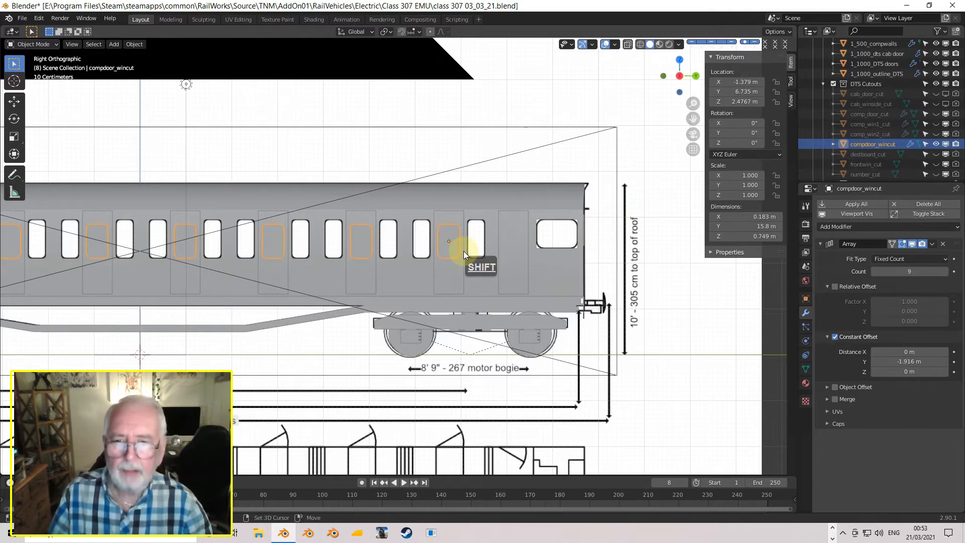
pyautogui.hotkey('shift', 'd')
pyautogui.press('Return')
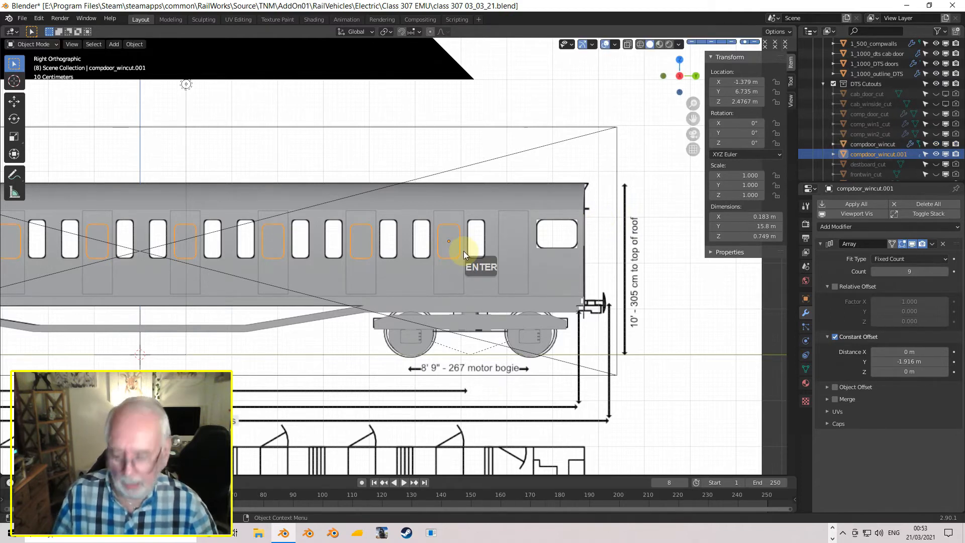
pyautogui.press('g')
pyautogui.press('y')
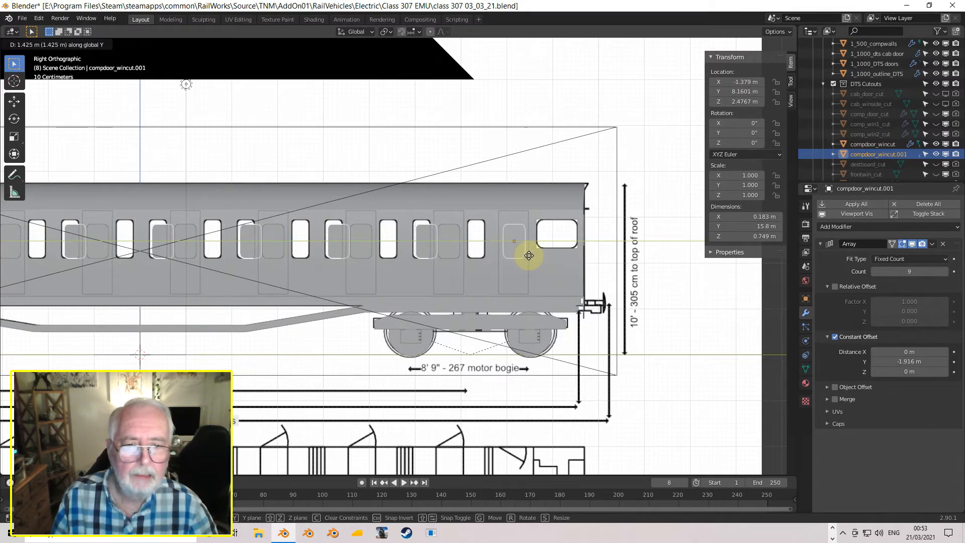
pyautogui.click(529, 255)
# - Show the plan through the model in wireframe and shift the copy along Y to about 8.145 m, matching the drawn cab door window
pyautogui.click(629, 45)
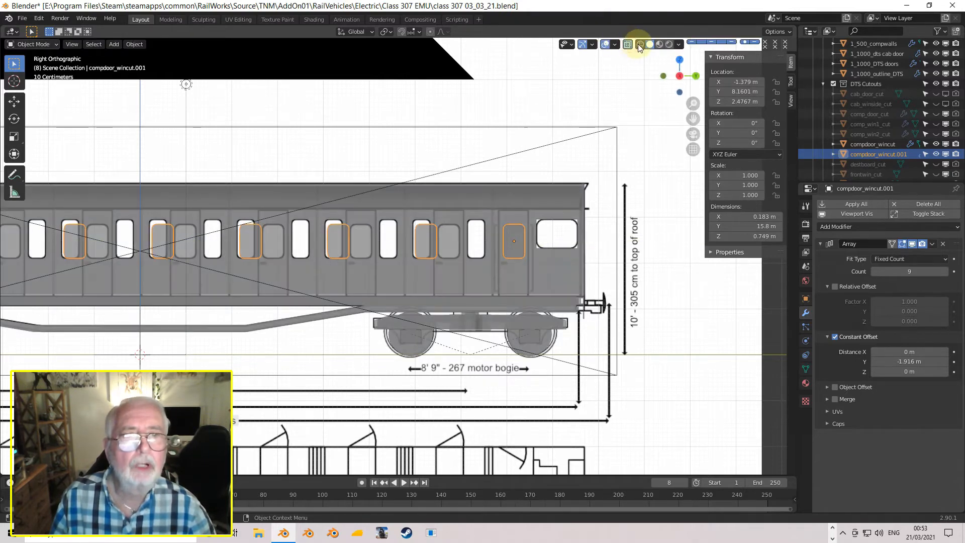
pyautogui.click(628, 45)
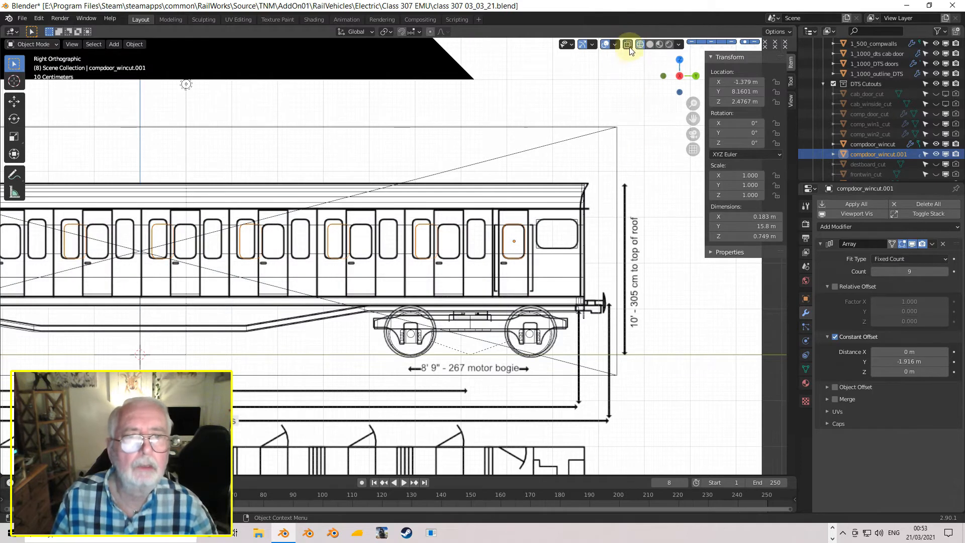
pyautogui.scroll(6, 654, 216)
pyautogui.scroll(5, 410, 217)
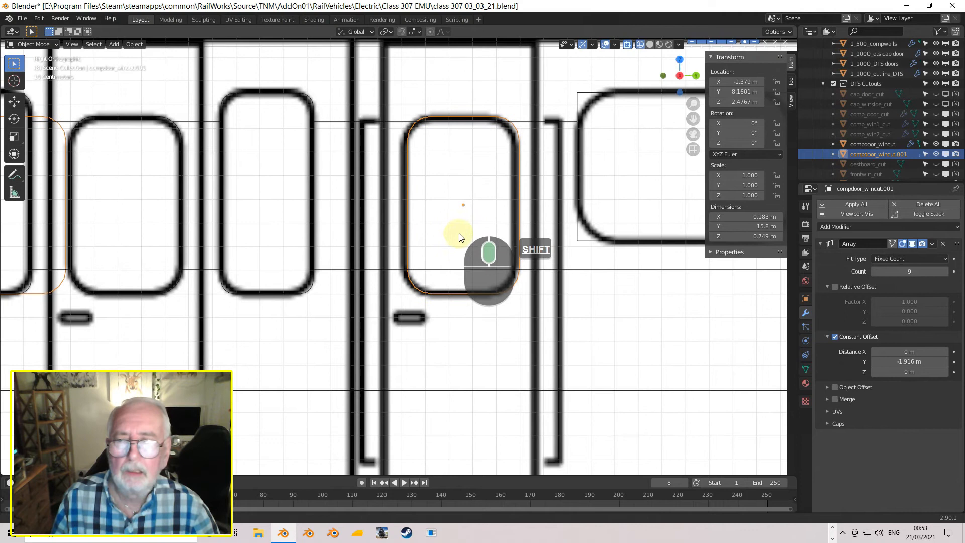
pyautogui.press('g')
pyautogui.press('y')
pyautogui.click(534, 197)
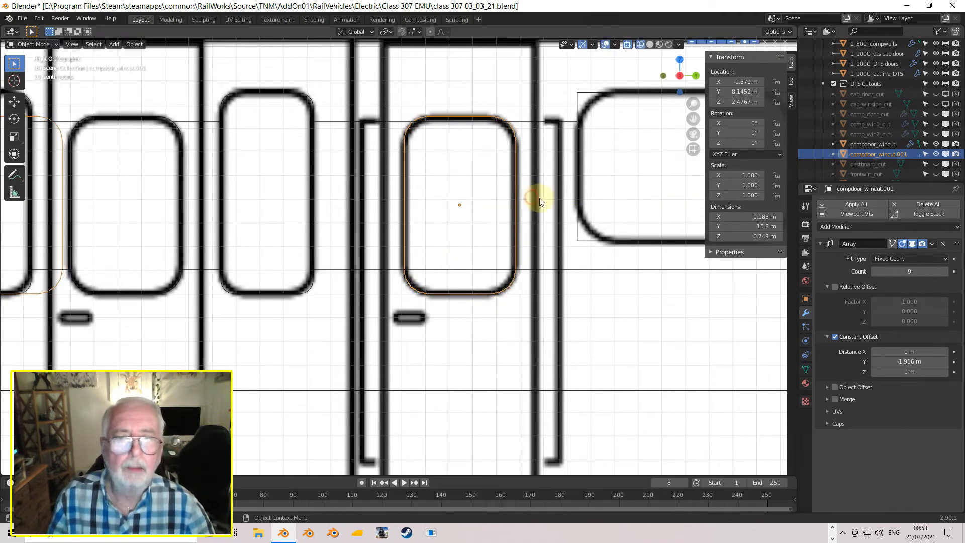
# - Remove the Array modifier from the duplicated cutter so only the single cab door window block is left
pyautogui.click(944, 246)
pyautogui.scroll(-6, 551, 199)
pyautogui.moveTo(561, 205); pyautogui.dragTo(472, 237, button='middle')
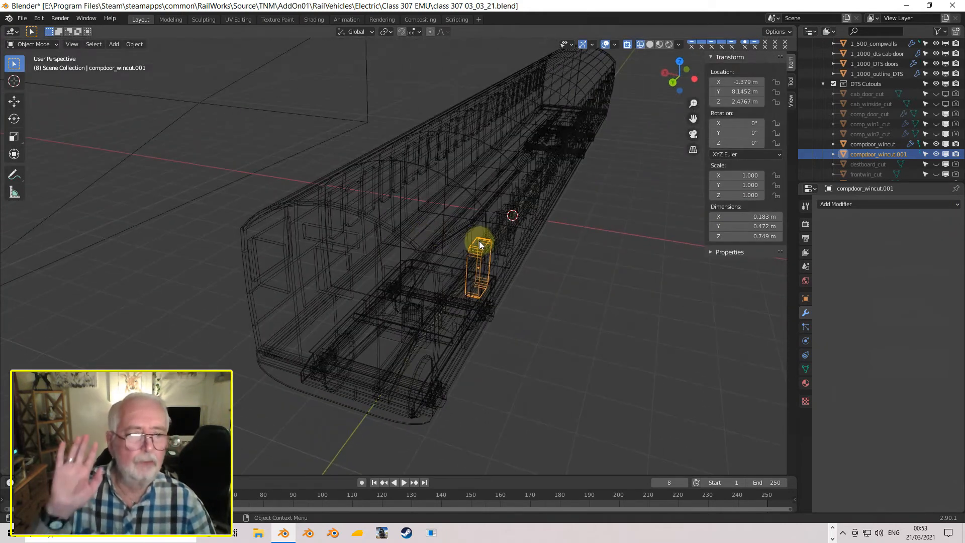
# - Rename the duplicated cutter as cabdoor_wincut and return the viewport to solid shading
pyautogui.doubleClick(865, 156)
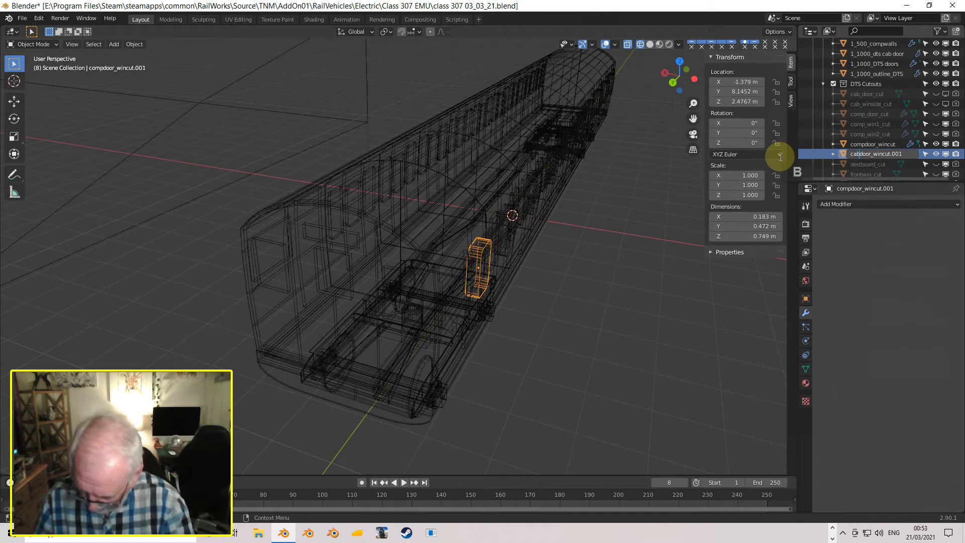
pyautogui.write('cabddoor')
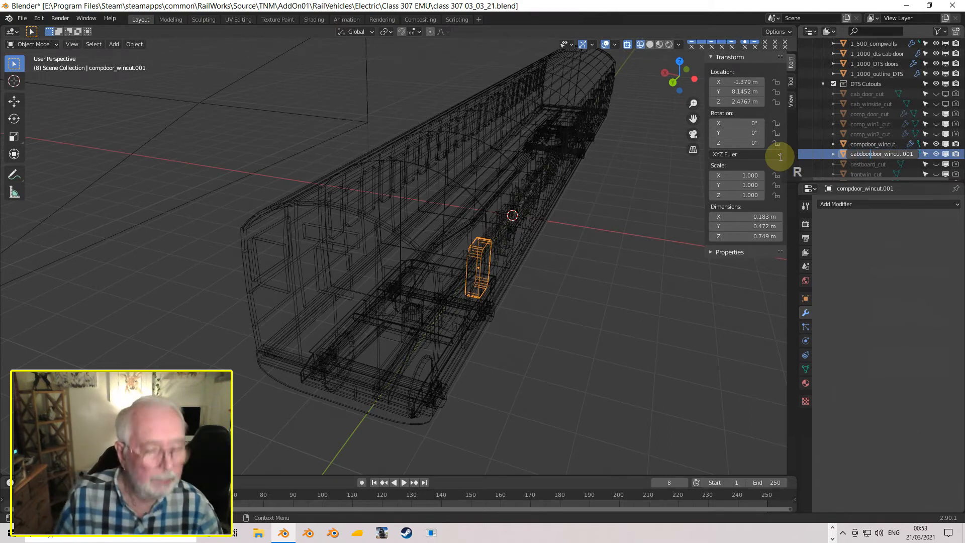
pyautogui.press('BackSpace')
pyautogui.press('BackSpace')
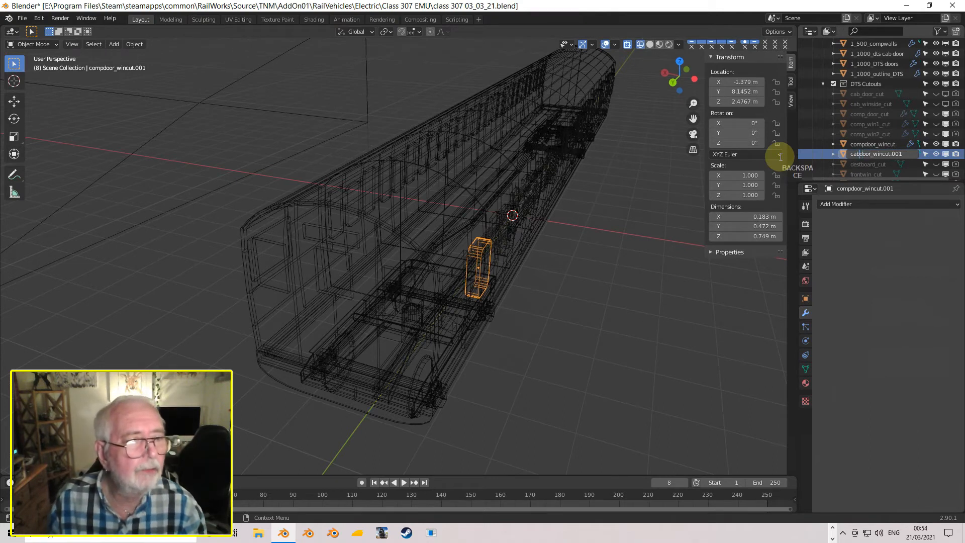
pyautogui.press('BackSpace')
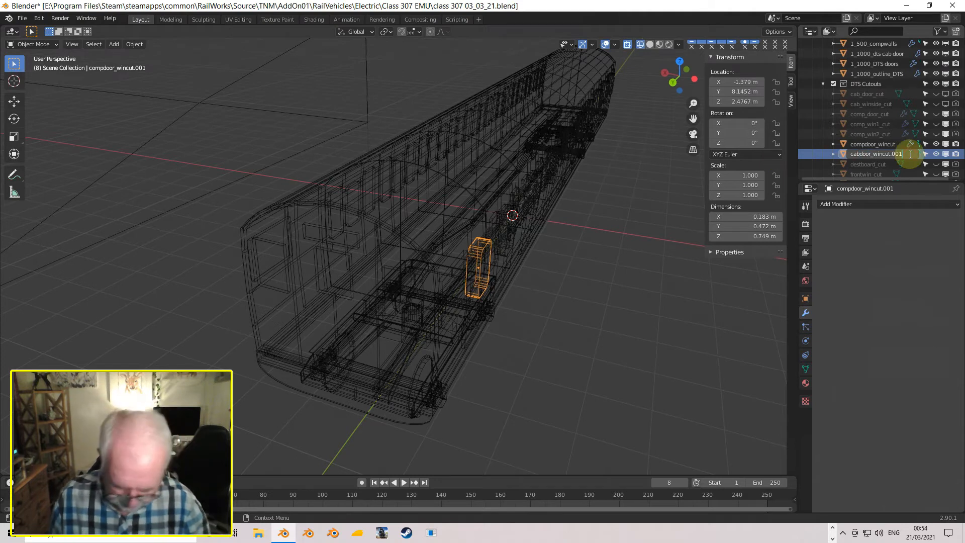
pyautogui.press('BackSpace')
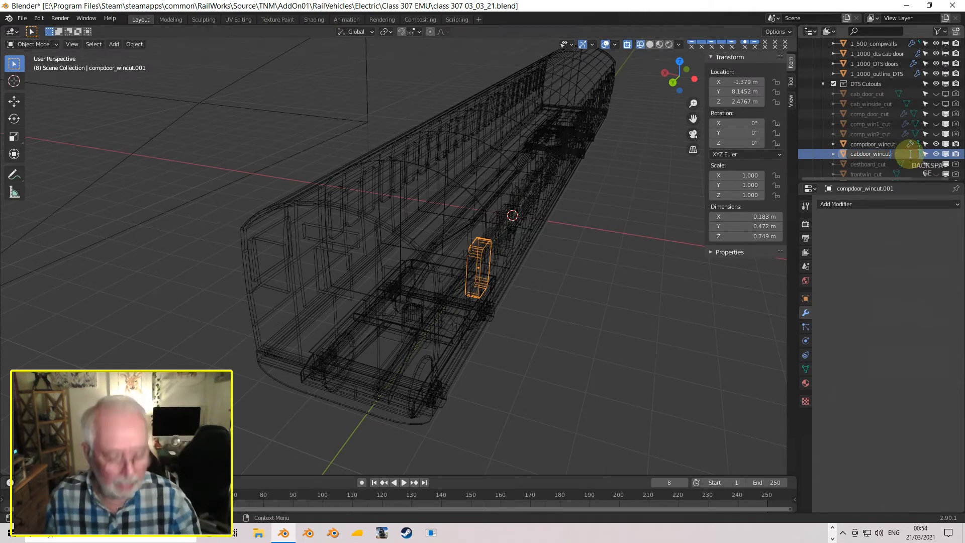
pyautogui.press('Return')
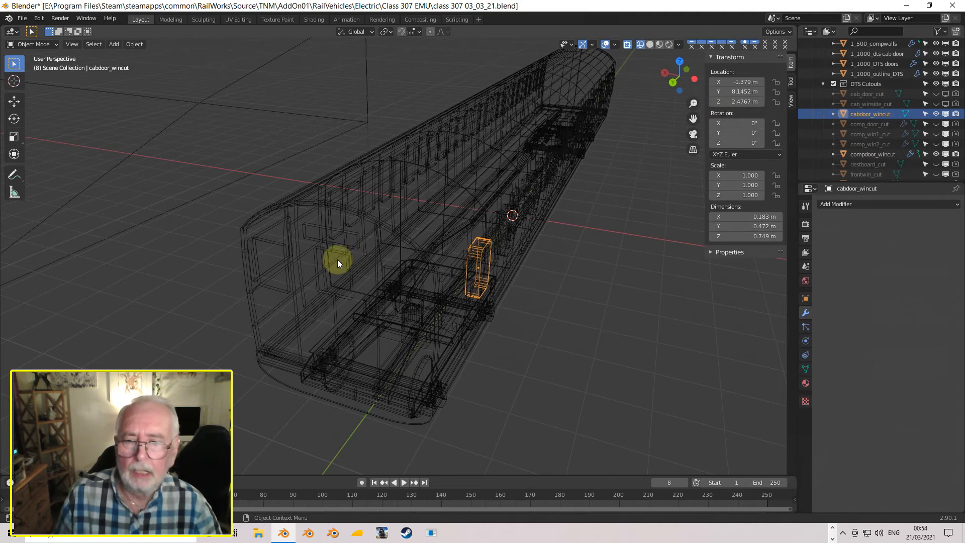
pyautogui.moveTo(337, 259); pyautogui.dragTo(312, 232, button='middle')
pyautogui.click(650, 44)
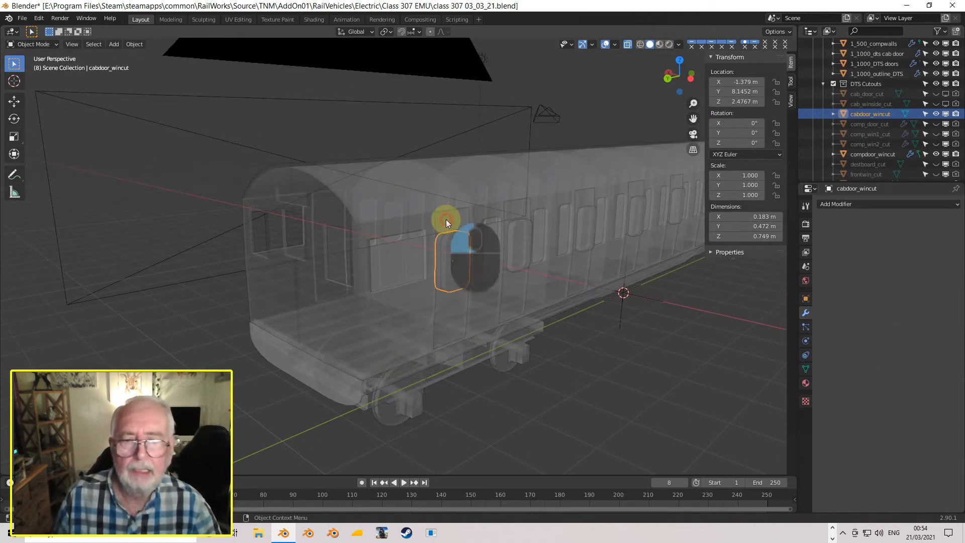
# - Add a Boolean modifier set to Difference to the cab door, using cabdoor_wincut as the cutting object
pyautogui.click(446, 219)
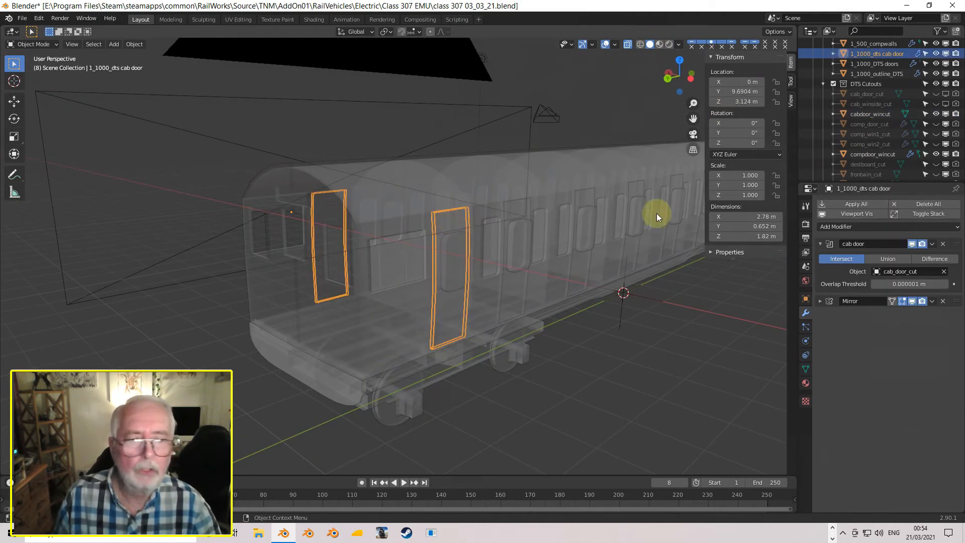
pyautogui.click(855, 227)
pyautogui.click(761, 272)
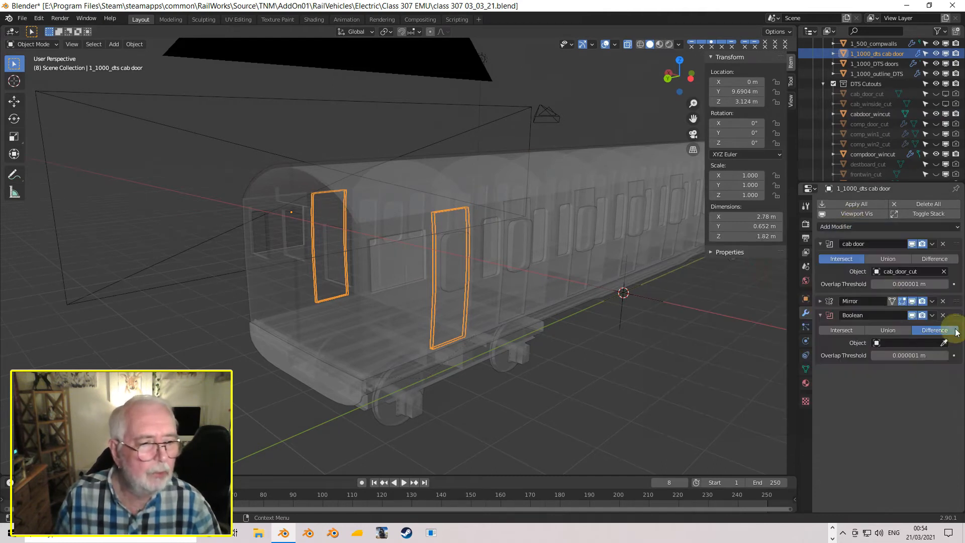
pyautogui.click(921, 347)
pyautogui.scroll(-8, 919, 413)
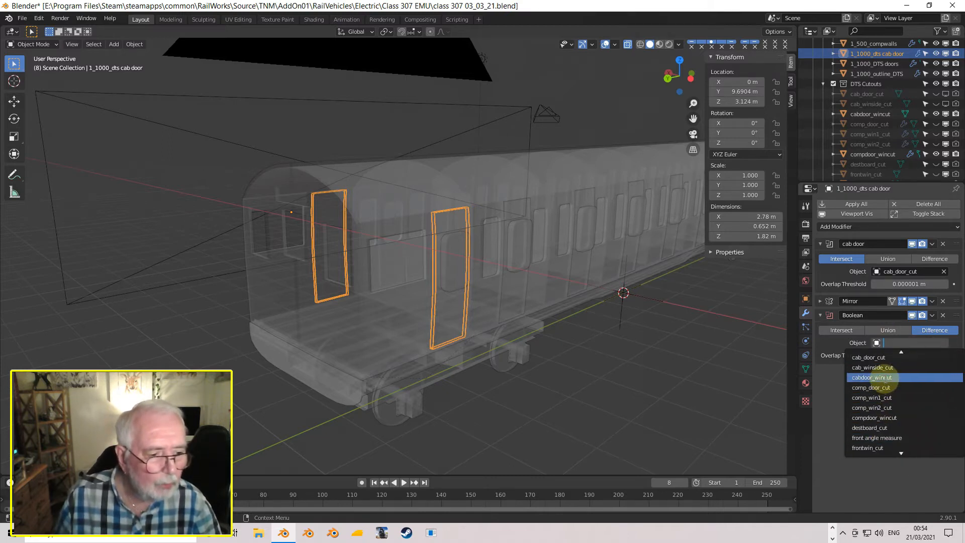
pyautogui.click(885, 378)
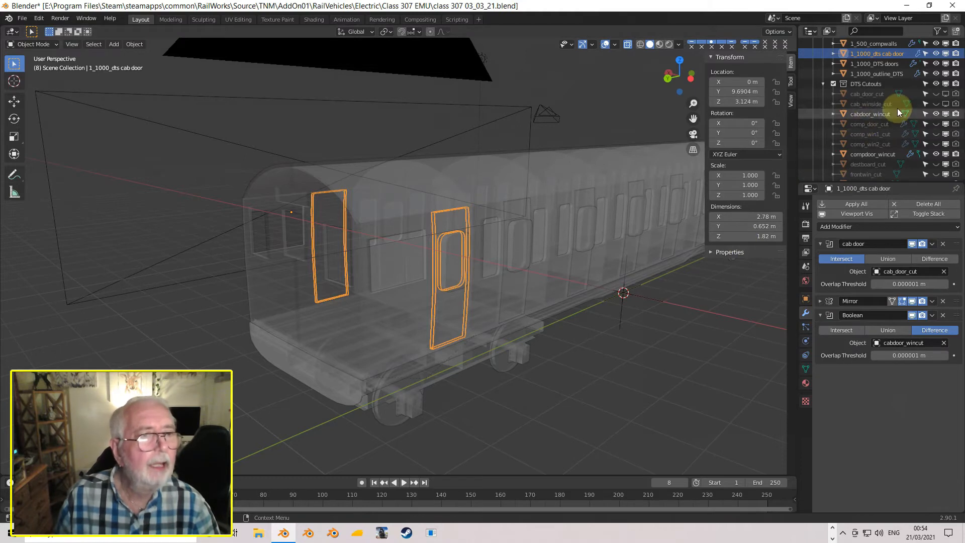
# - Hide the compdoor_wincut and cabdoor_wincut cutter objects in the viewport
pyautogui.click(936, 156)
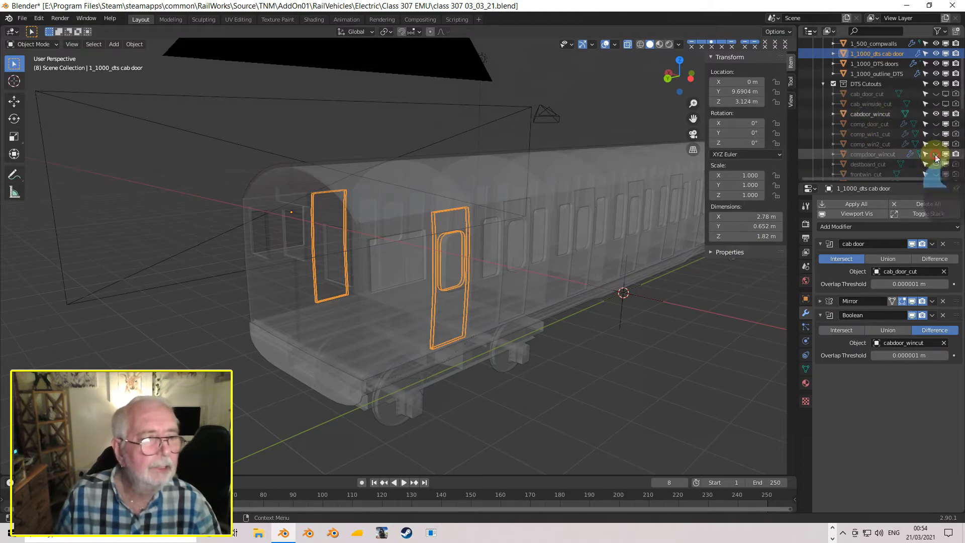
pyautogui.moveTo(475, 234)
pyautogui.mouseDown(button='middle')
pyautogui.moveTo(484, 234)
pyautogui.moveTo(458, 203)
pyautogui.moveTo(473, 229)
pyautogui.mouseUp(button='middle')
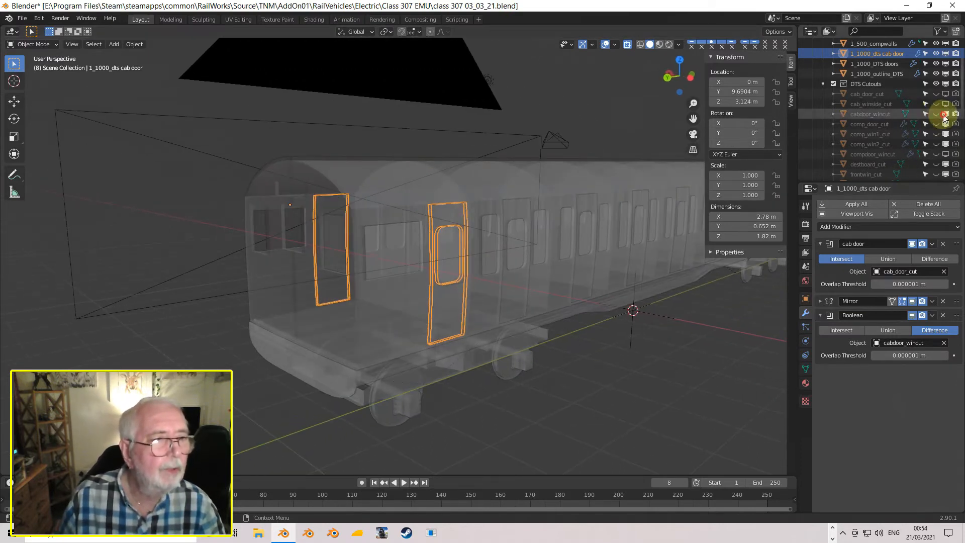
# - Move the cab door's window-cutting Boolean above Mirror in the modifier stack
pyautogui.moveTo(457, 242); pyautogui.dragTo(481, 242, button='middle')
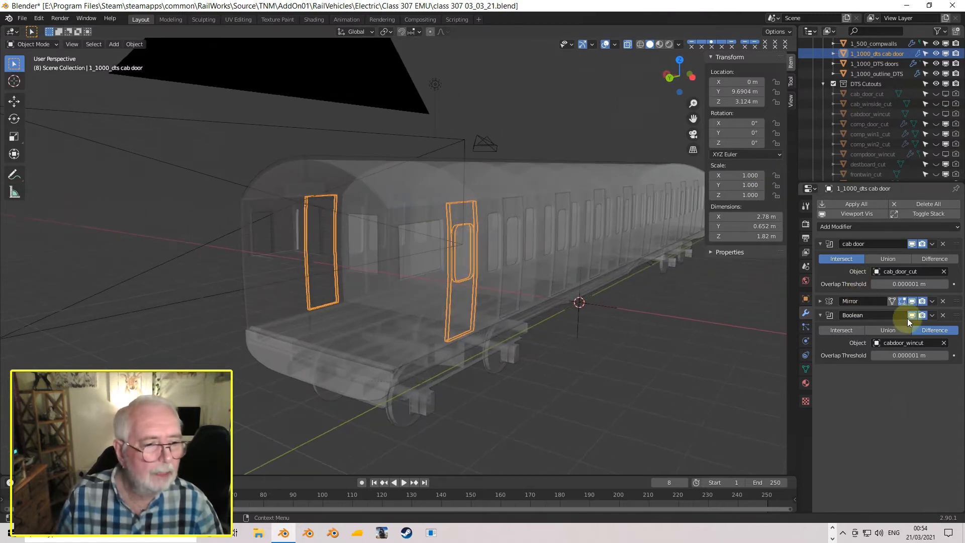
pyautogui.moveTo(958, 317)
pyautogui.mouseDown()
pyautogui.moveTo(950, 292)
pyautogui.moveTo(953, 299)
pyautogui.mouseUp()
pyautogui.moveTo(644, 292)
pyautogui.mouseDown(button='middle')
pyautogui.moveTo(516, 288)
pyautogui.moveTo(535, 297)
pyautogui.moveTo(599, 295)
pyautogui.mouseUp(button='middle')
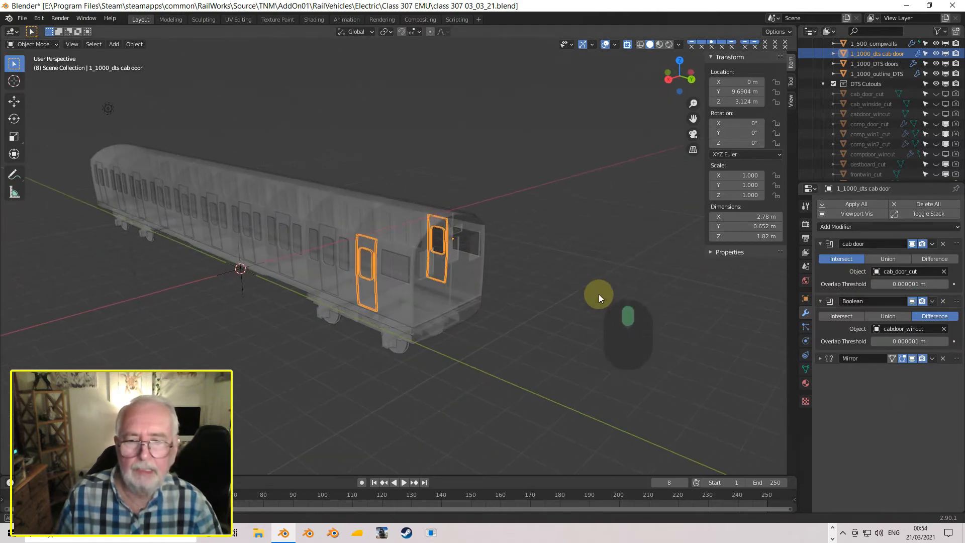
# - Turn off X-ray display and inspect the window openings along the coach side and cab end
pyautogui.click(629, 44)
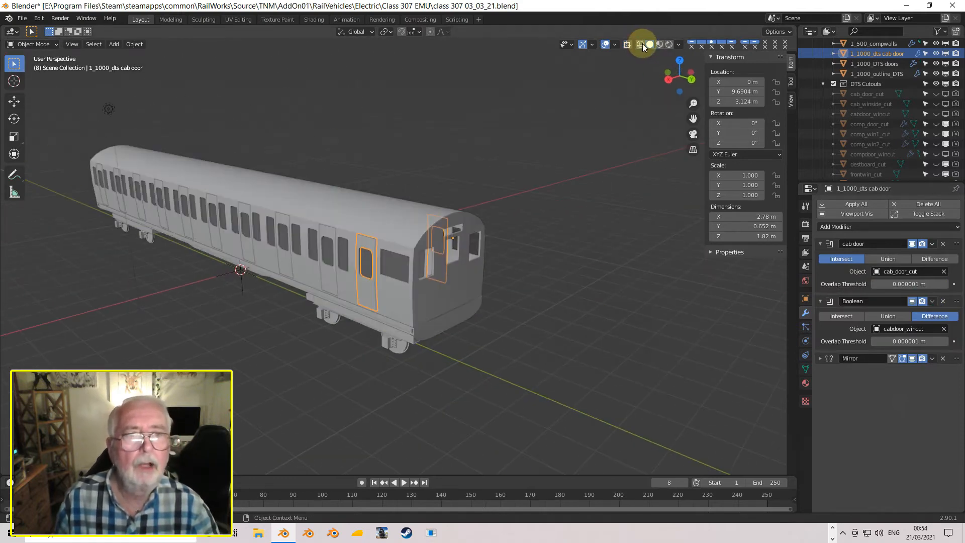
pyautogui.moveTo(560, 110); pyautogui.dragTo(419, 234, button='middle')
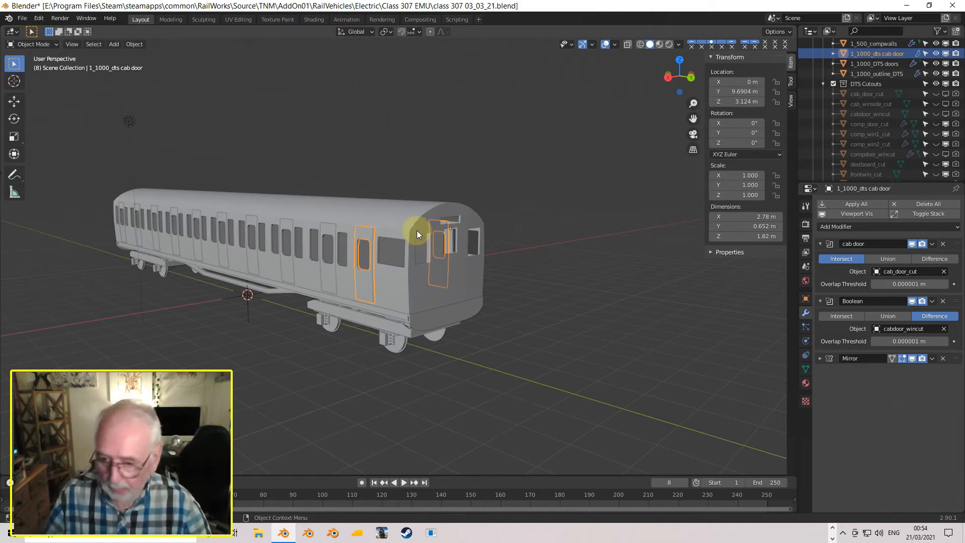
pyautogui.keyDown('shift'); pyautogui.moveTo(395, 216); pyautogui.dragTo(475, 216, button='middle'); pyautogui.keyUp('shift')
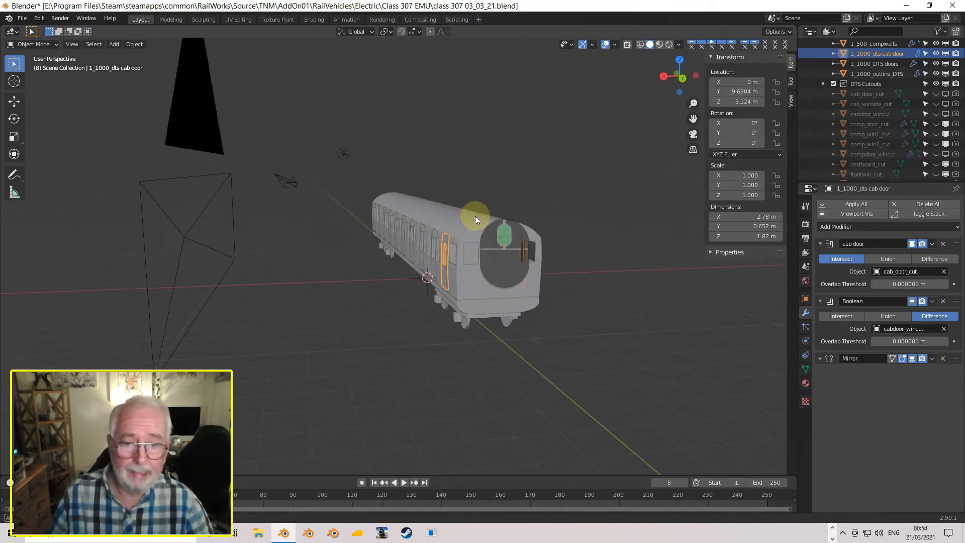
pyautogui.scroll(3, 506, 220)
pyautogui.moveTo(533, 223)
pyautogui.mouseDown(button='middle')
pyautogui.moveTo(472, 212)
pyautogui.moveTo(562, 225)
pyautogui.mouseUp(button='middle')
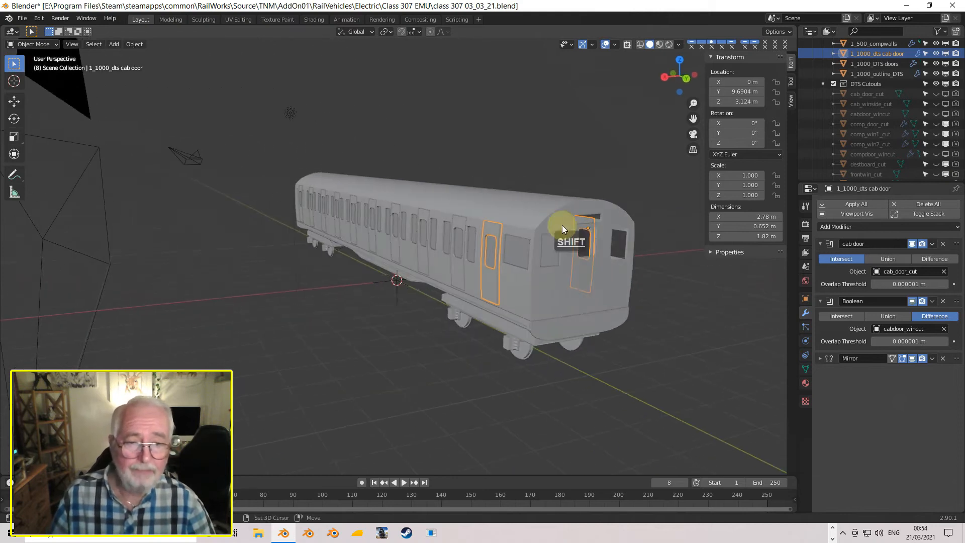
# - Switch the viewport to Material Preview shading and examine the cab front and its cutouts
pyautogui.click(659, 44)
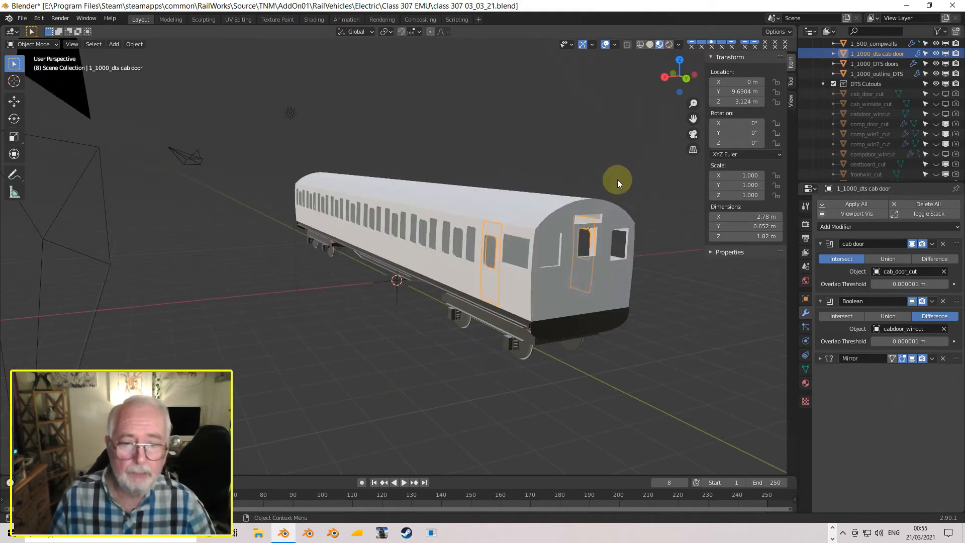
pyautogui.moveTo(615, 203)
pyautogui.keyDown('shift'); pyautogui.mouseDown(button='middle')
pyautogui.moveTo(544, 167)
pyautogui.moveTo(487, 171)
pyautogui.mouseUp(button='middle'); pyautogui.keyUp('shift')
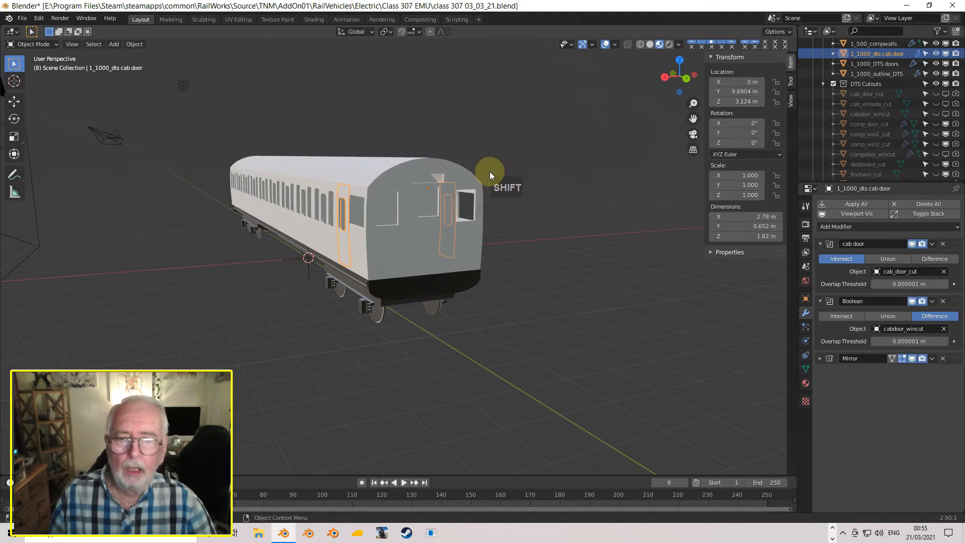
pyautogui.scroll(3, 489, 171)
pyautogui.moveTo(441, 198); pyautogui.dragTo(506, 189, button='middle')
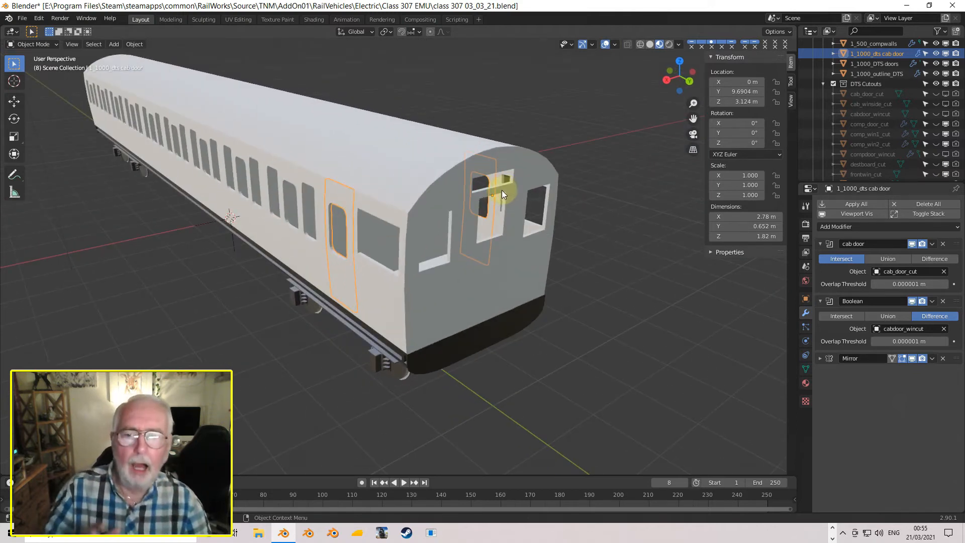
pyautogui.moveTo(496, 198); pyautogui.dragTo(467, 210, button='middle')
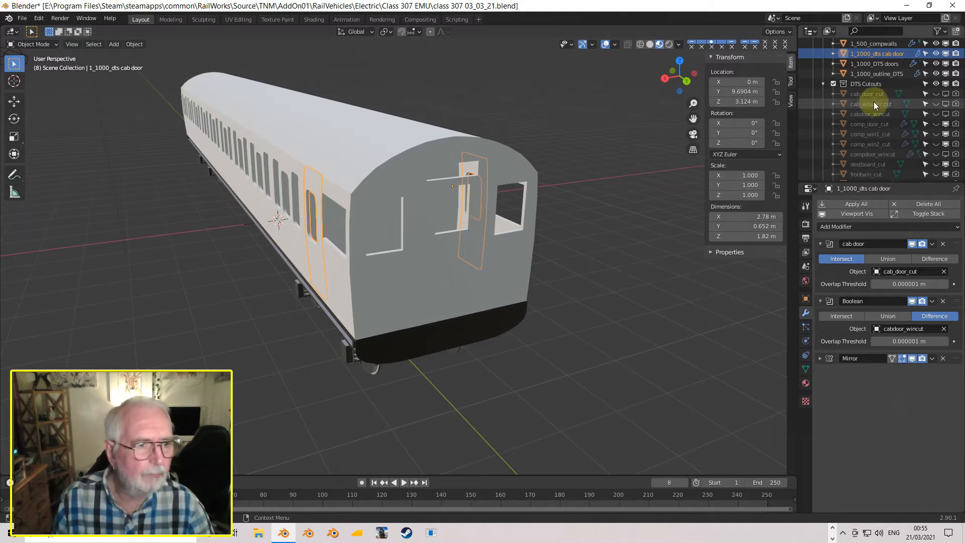
# - Select the DTS coach outline, toggle its Boolean modifier to check what it cuts, and rename it "dest board"
pyautogui.scroll(-2, 876, 91)
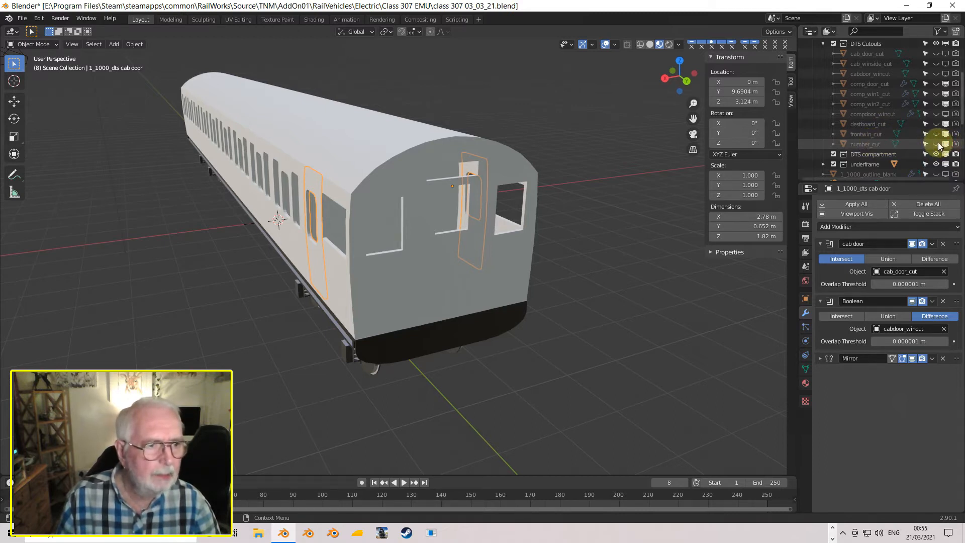
pyautogui.click(885, 144)
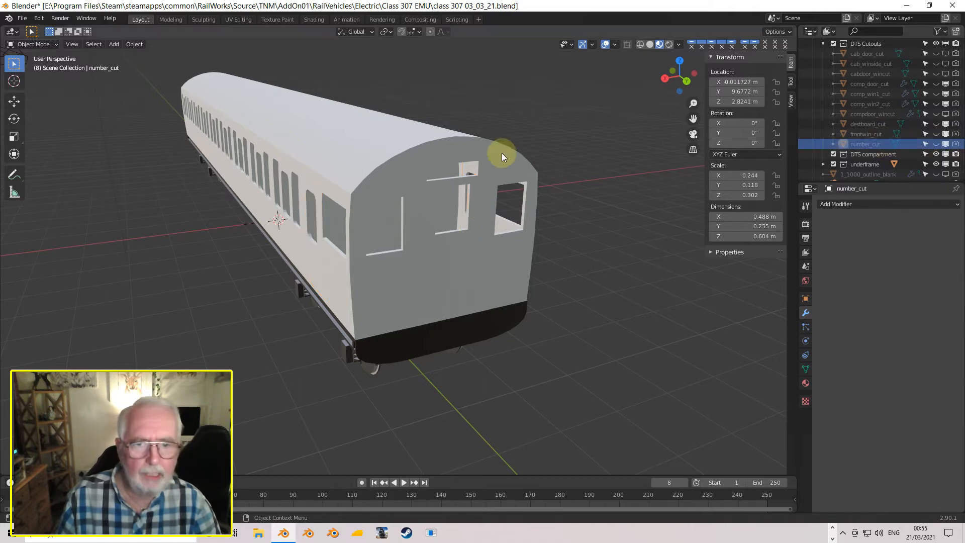
pyautogui.click(497, 159)
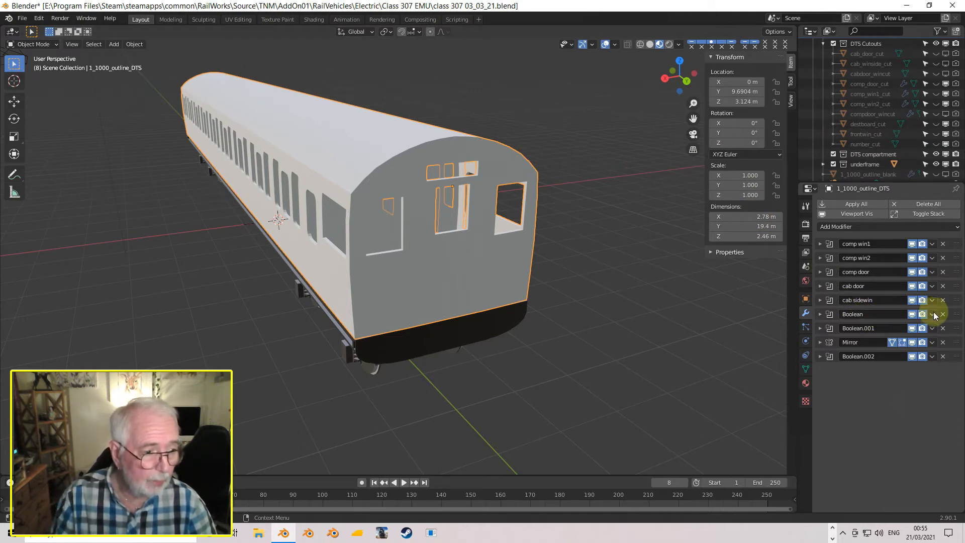
pyautogui.click(914, 315)
pyautogui.click(914, 315)
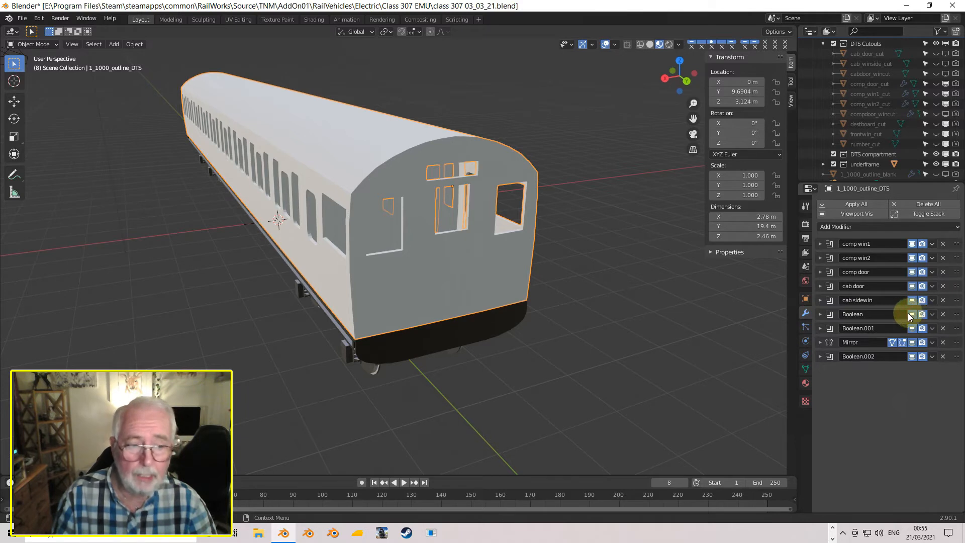
pyautogui.click(873, 314)
pyautogui.moveTo(873, 315); pyautogui.dragTo(781, 308)
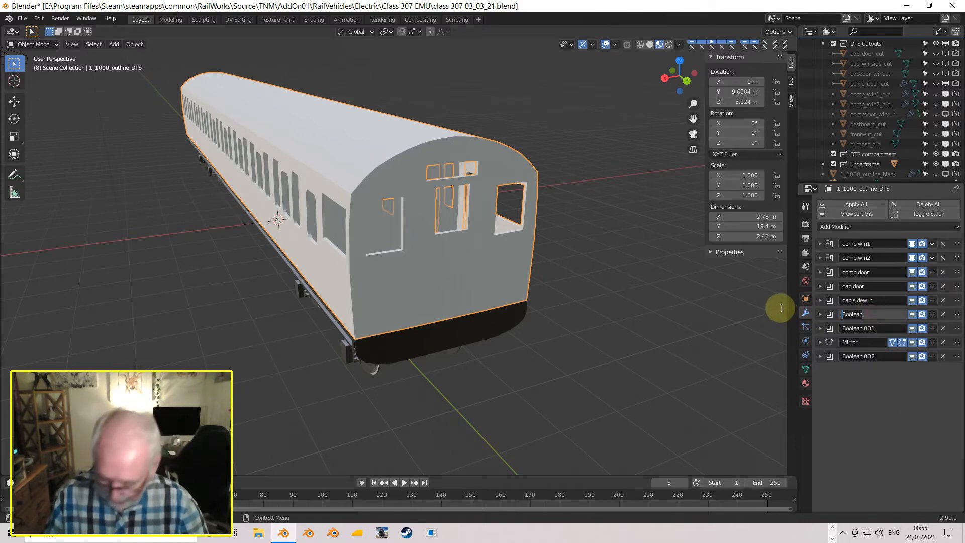
pyautogui.write('dest')
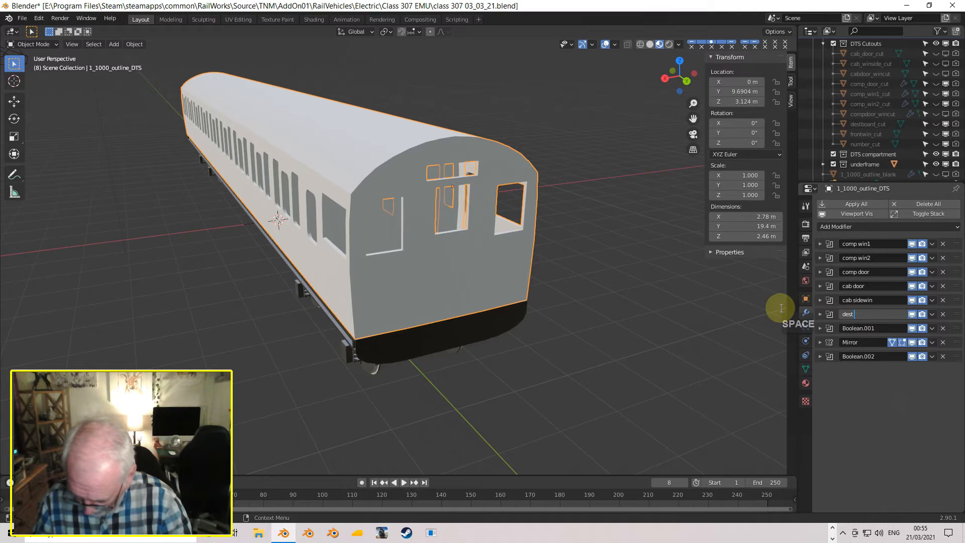
pyautogui.write(' board')
pyautogui.press('Return')
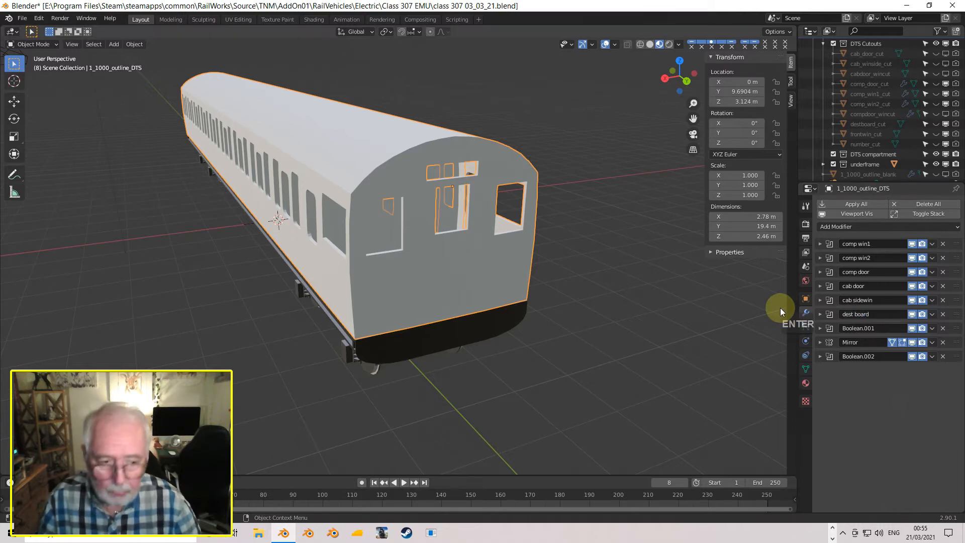
# - Rename the outline's Boolean.001 modifier as "front win"
pyautogui.click(934, 328)
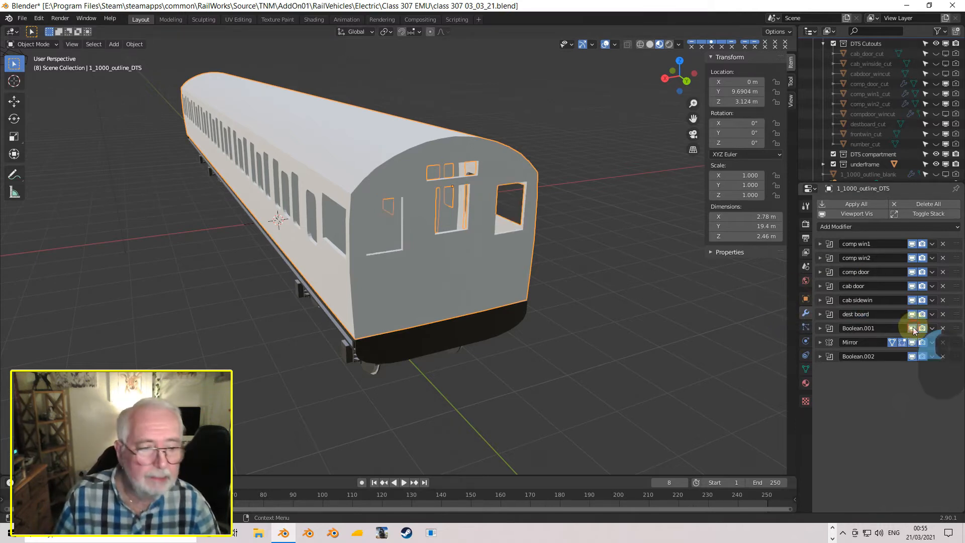
pyautogui.doubleClick(881, 328)
pyautogui.write('fr')
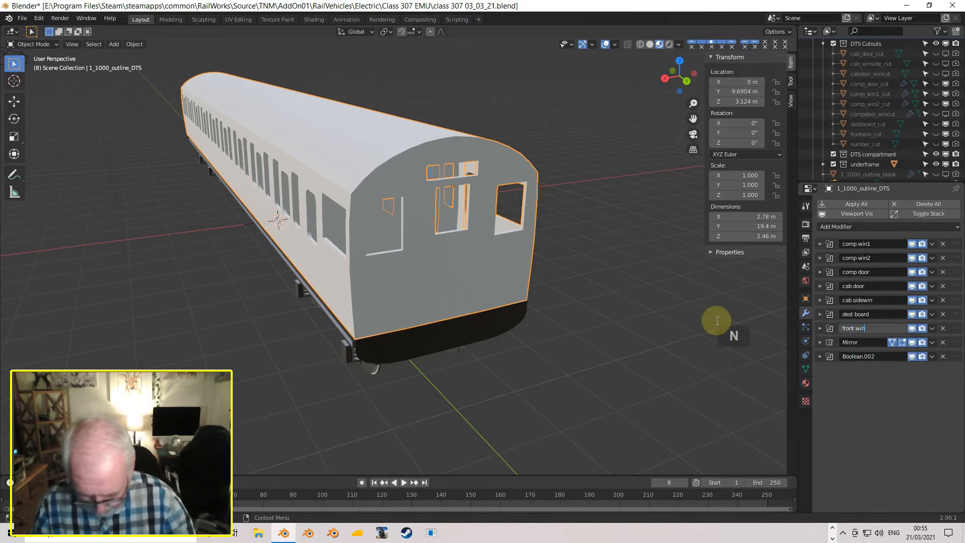
pyautogui.write('ont win')
pyautogui.press('Return')
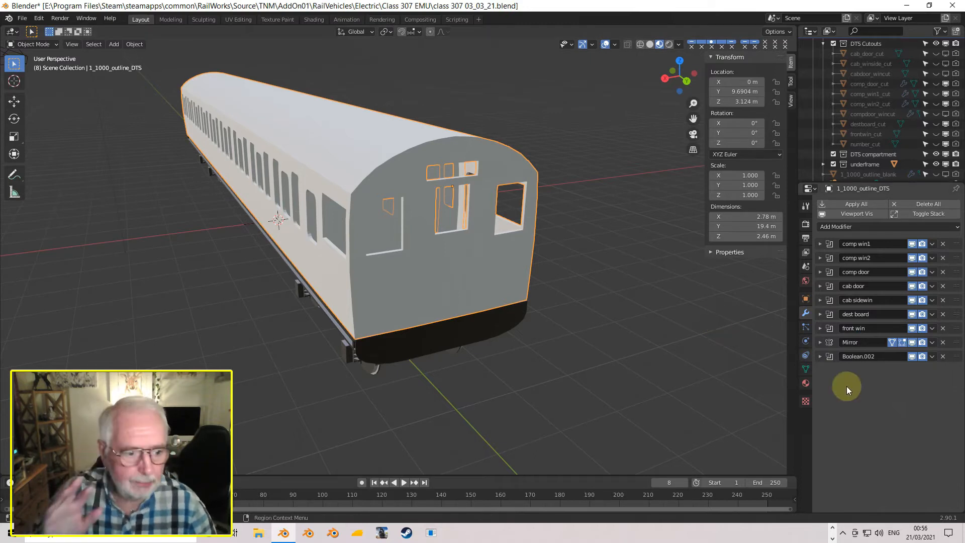
# - Rename the outline's Boolean.002 modifier as "headcode"
pyautogui.doubleClick(877, 354)
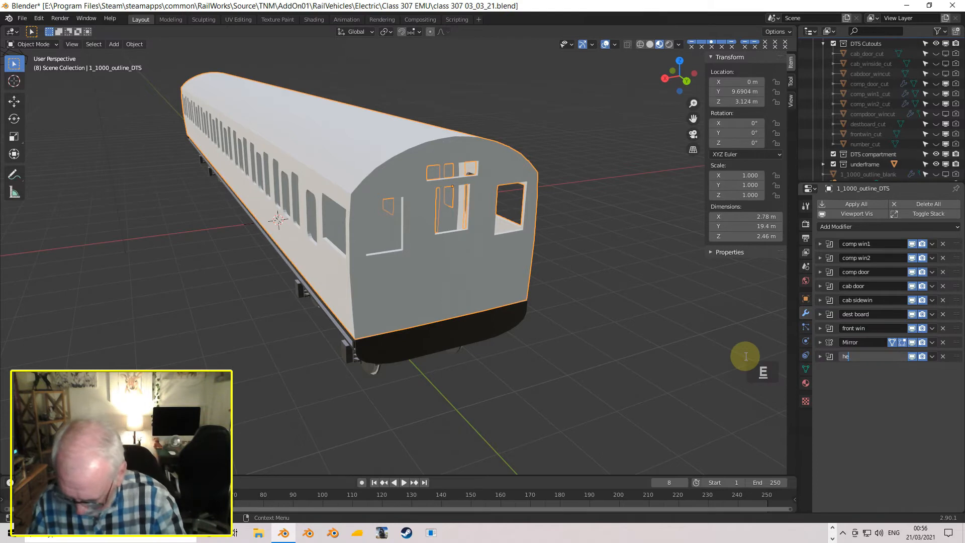
pyautogui.write('headcode')
pyautogui.press('Return')
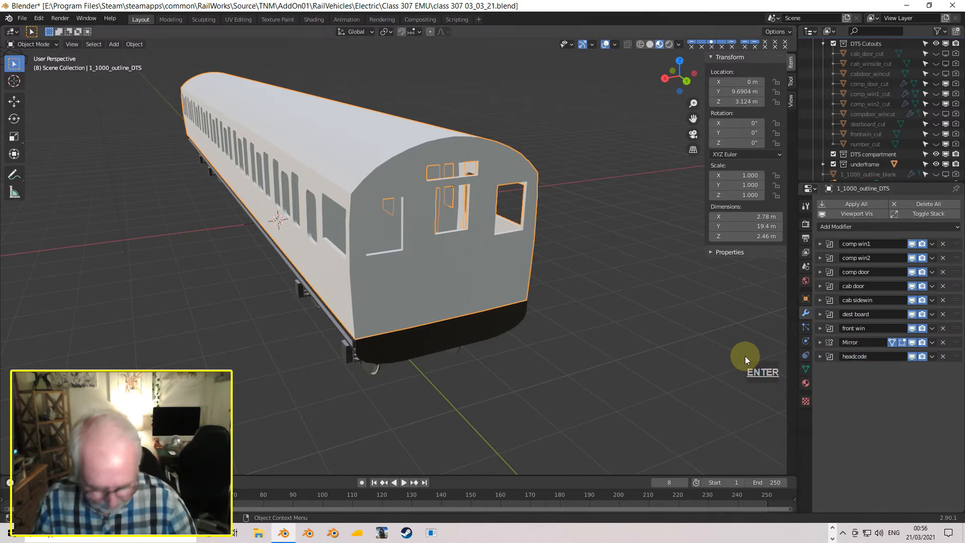
pyautogui.click(912, 357)
pyautogui.click(922, 357)
# - Assign the existing "temp" material to the DTS coach outline
pyautogui.moveTo(511, 250)
pyautogui.mouseDown(button='middle')
pyautogui.moveTo(459, 201)
pyautogui.moveTo(500, 237)
pyautogui.moveTo(502, 227)
pyautogui.moveTo(469, 213)
pyautogui.moveTo(370, 204)
pyautogui.moveTo(460, 243)
pyautogui.moveTo(523, 246)
pyautogui.mouseUp(button='middle')
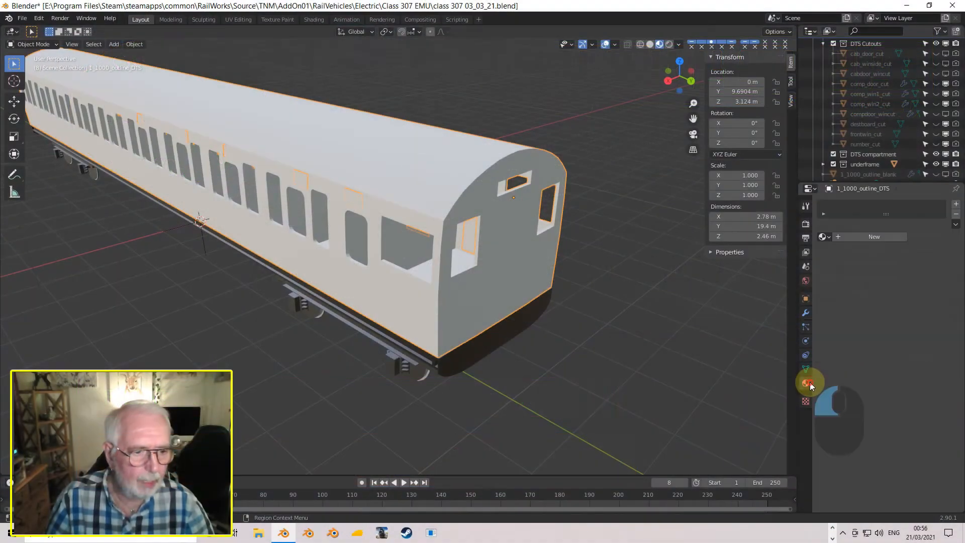
pyautogui.click(807, 383)
pyautogui.click(825, 236)
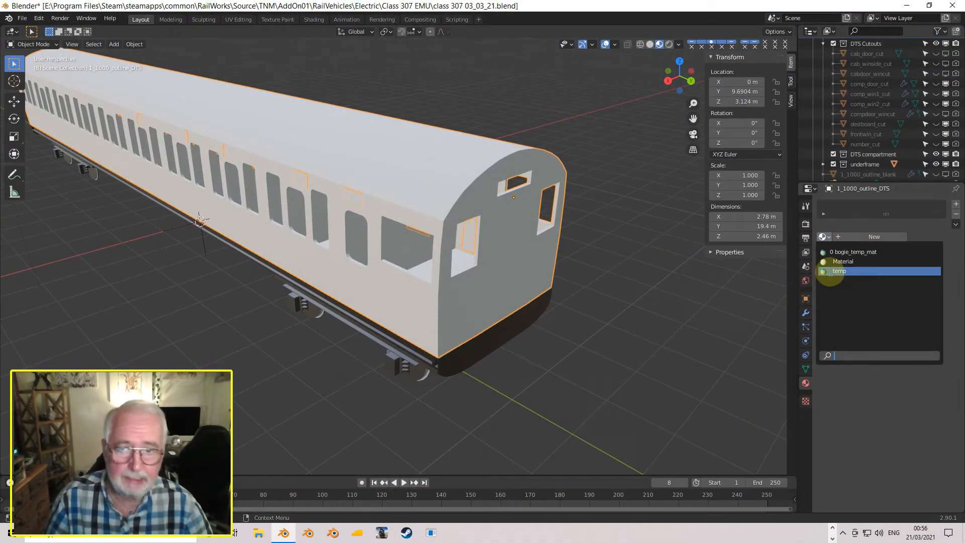
pyautogui.click(831, 272)
pyautogui.moveTo(625, 264); pyautogui.dragTo(647, 261, button='middle')
pyautogui.scroll(2, 515, 226)
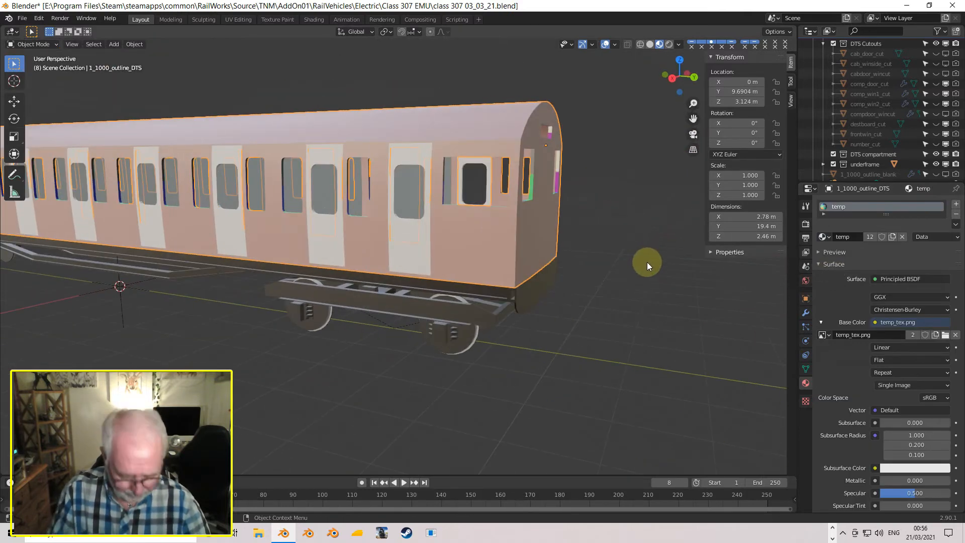
# - Examine the textured coach side against the reference drawing in right orthographic view
pyautogui.press('KP_3')
pyautogui.scroll(1, 532, 242)
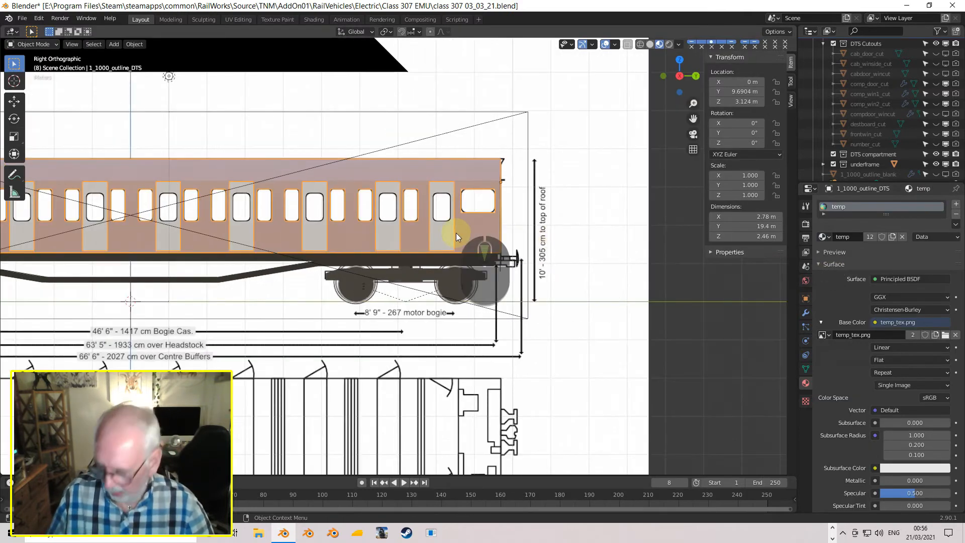
pyautogui.scroll(-1, 619, 248)
pyautogui.keyDown('shift'); pyautogui.moveTo(620, 248); pyautogui.dragTo(587, 242, button='middle'); pyautogui.keyUp('shift')
pyautogui.scroll(-1, 587, 242)
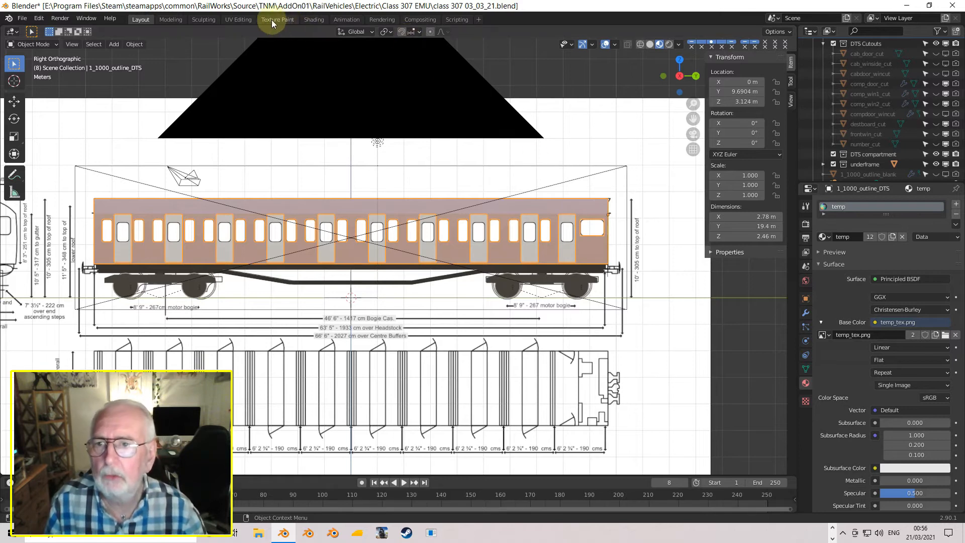
# - Open the UV Editing workspace for the coach outline and frame its side in right orthographic view
pyautogui.click(238, 19)
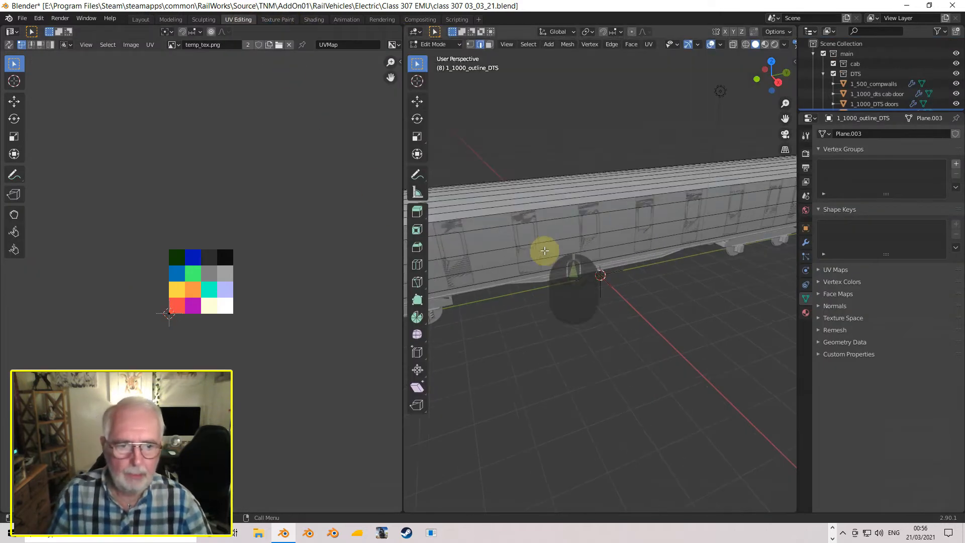
pyautogui.press('KP_3')
pyautogui.scroll(-2, 618, 245)
pyautogui.keyDown('shift'); pyautogui.moveTo(621, 246); pyautogui.dragTo(653, 239, button='middle'); pyautogui.keyUp('shift')
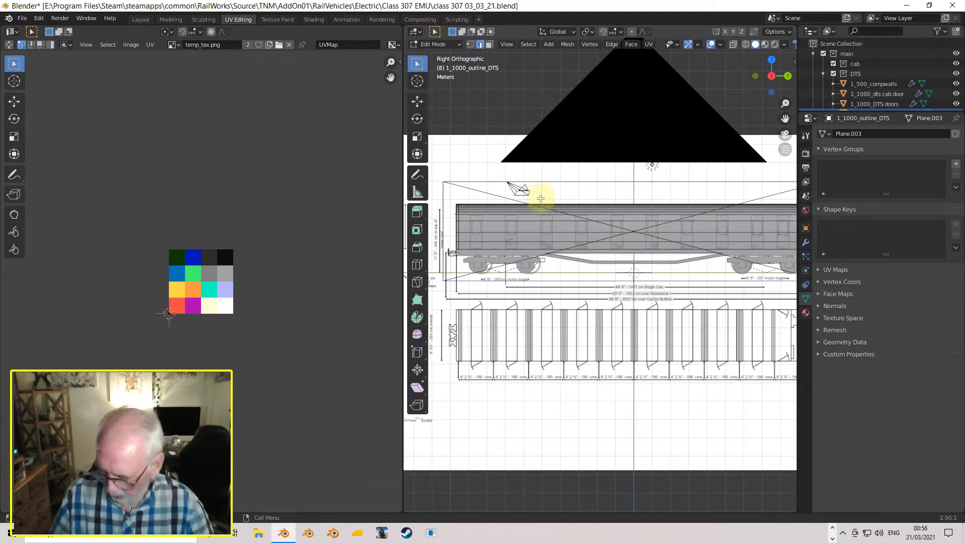
# - Unwrap the entire coach outline mesh from the right side with Project from View (Bounds)
pyautogui.press('Tab')
pyautogui.press('Tab')
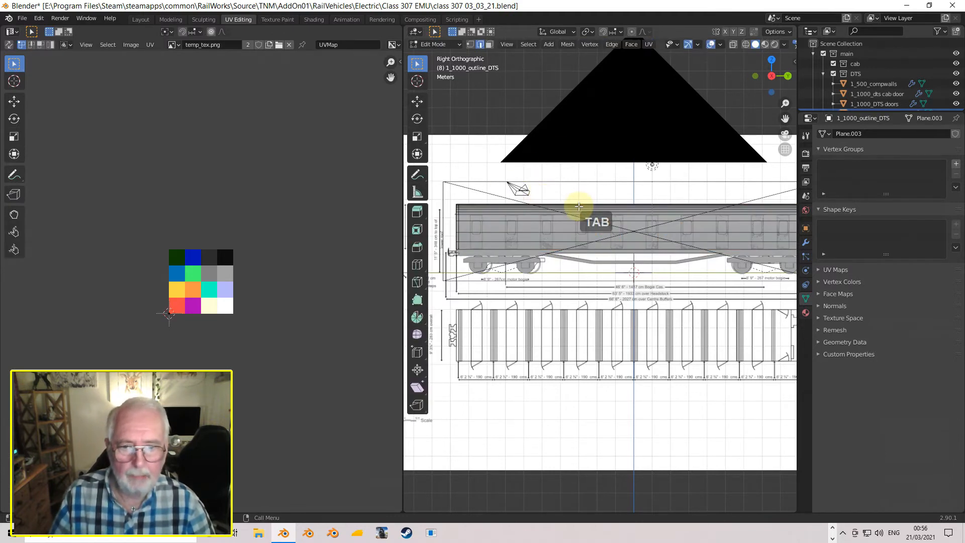
pyautogui.press('a')
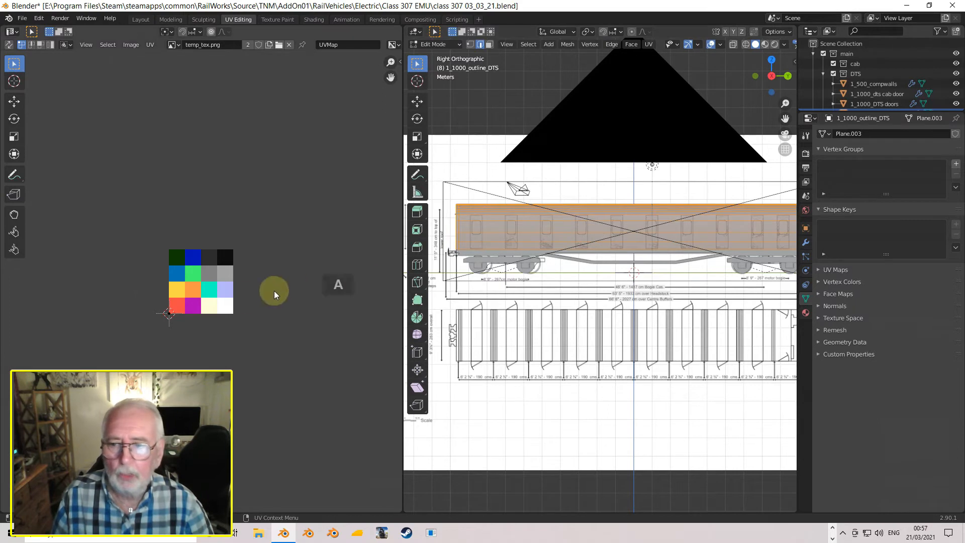
pyautogui.click(649, 45)
pyautogui.click(677, 160)
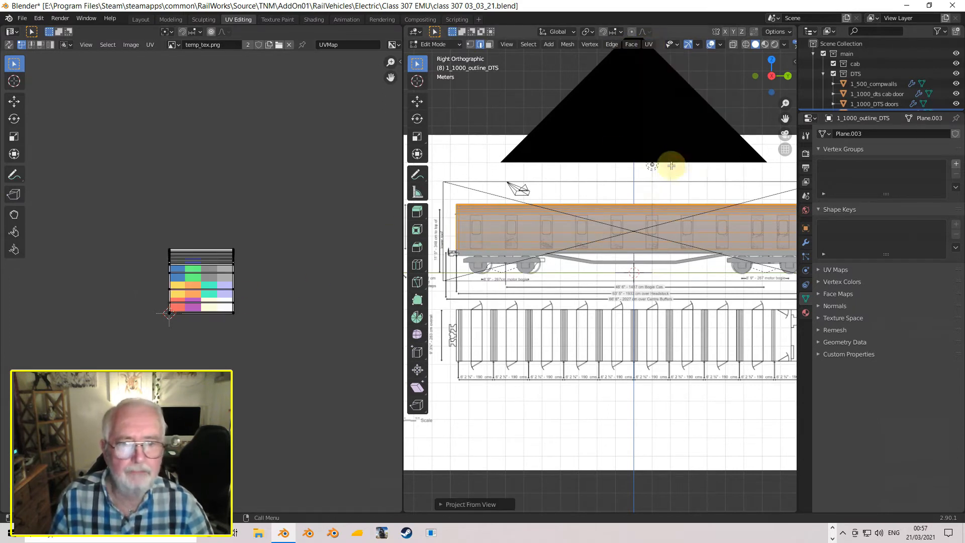
# - Shrink all the outline's UVs to about 0.15 scale onto the dark green swatch and show the coach in Material Preview shading
pyautogui.scroll(3, 297, 286)
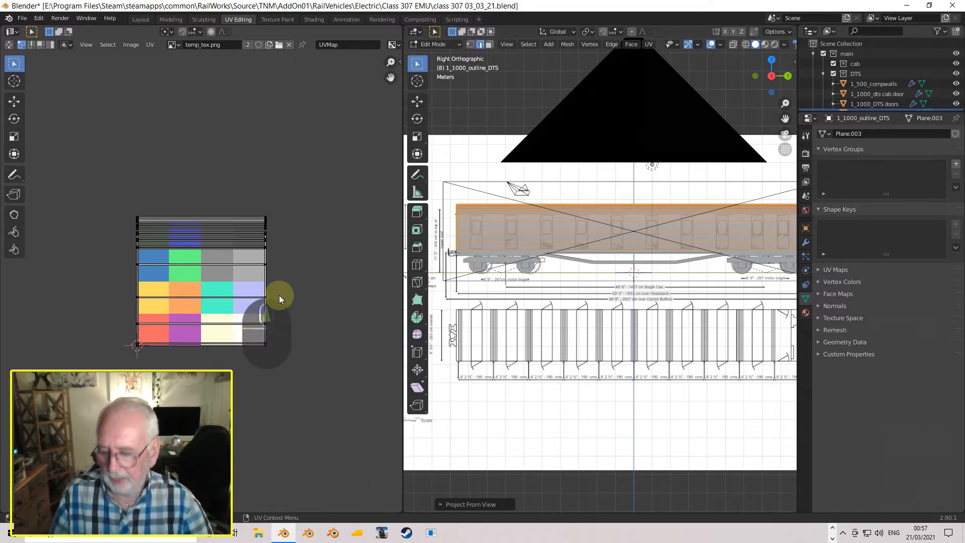
pyautogui.press('a')
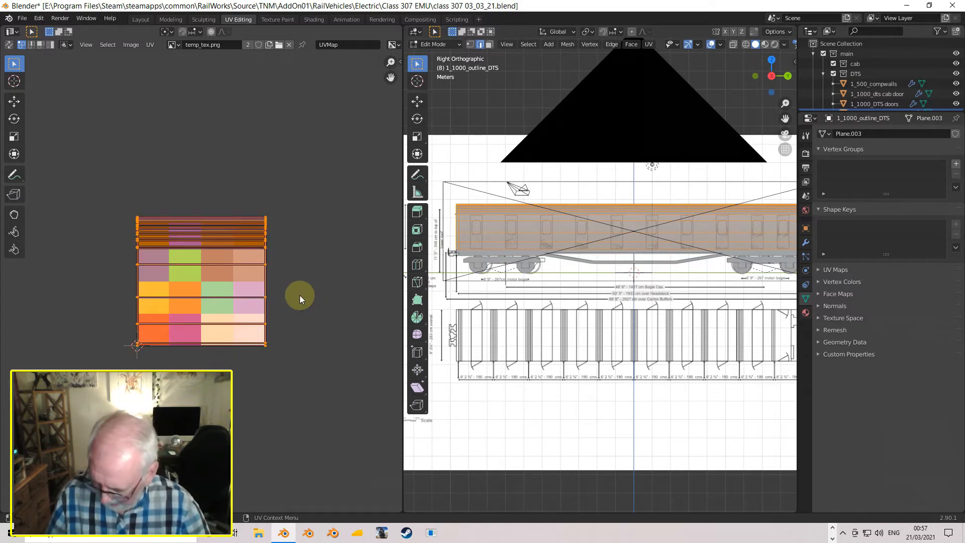
pyautogui.press('s')
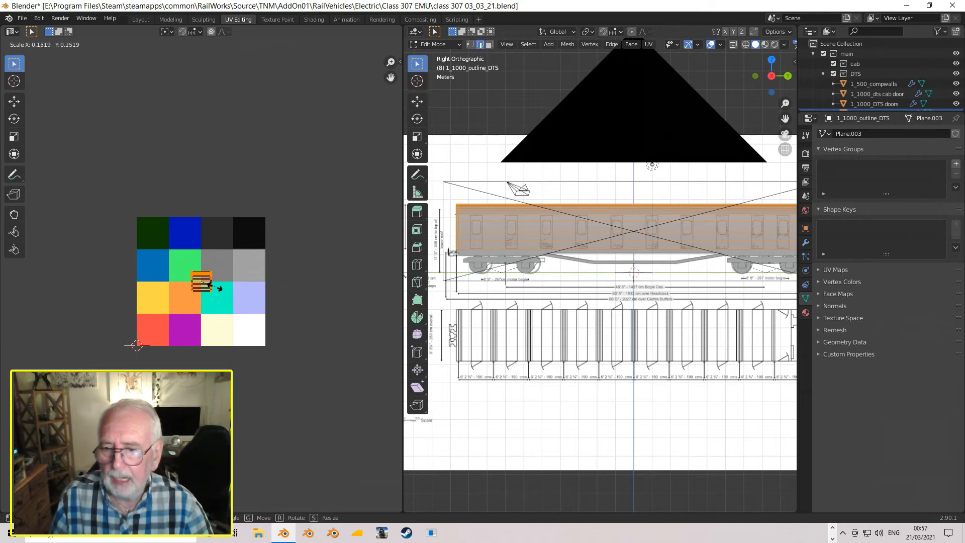
pyautogui.click(216, 290)
pyautogui.press('g')
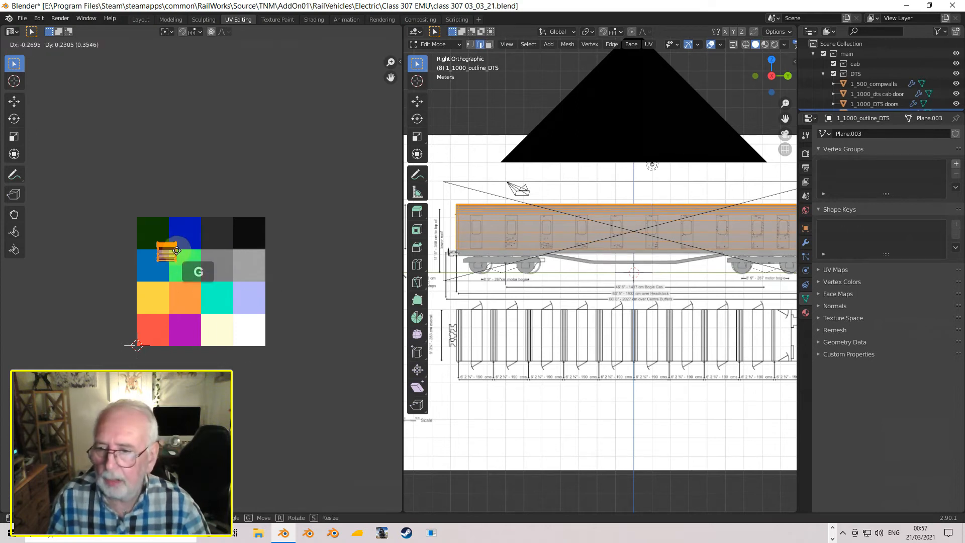
pyautogui.click(163, 232)
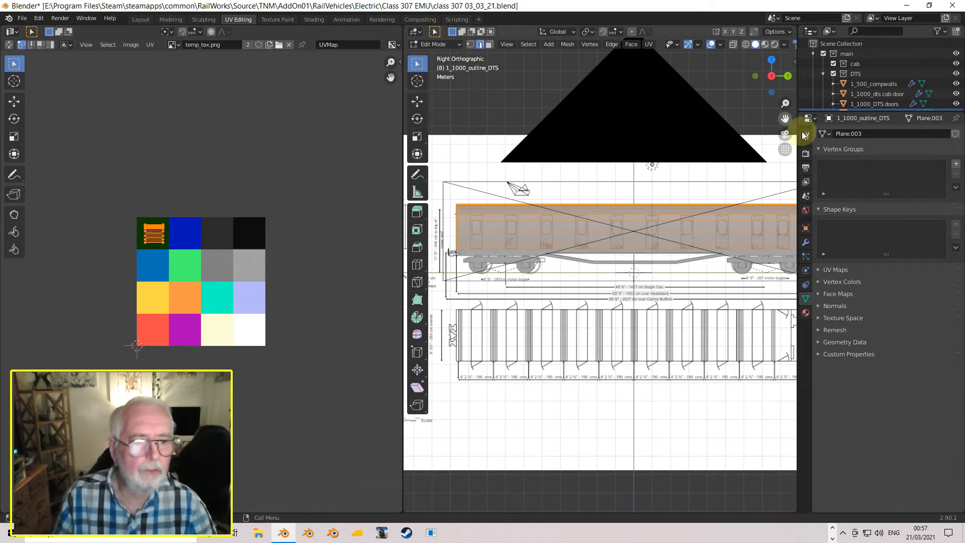
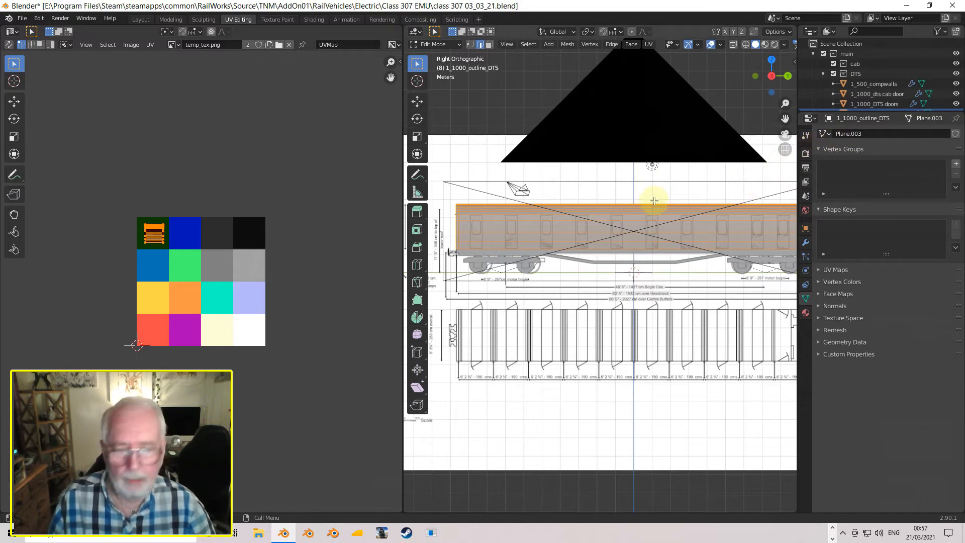
pyautogui.press('Tab')
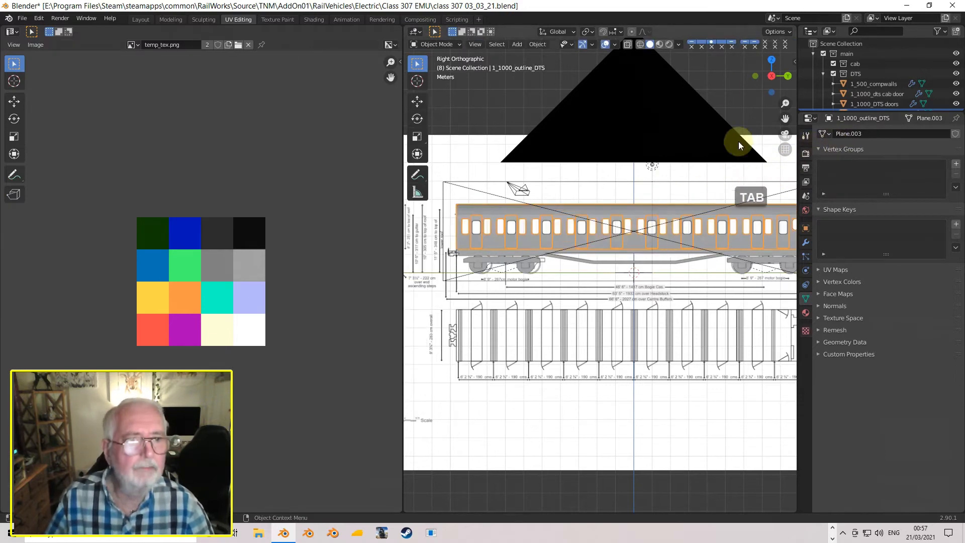
pyautogui.click(660, 45)
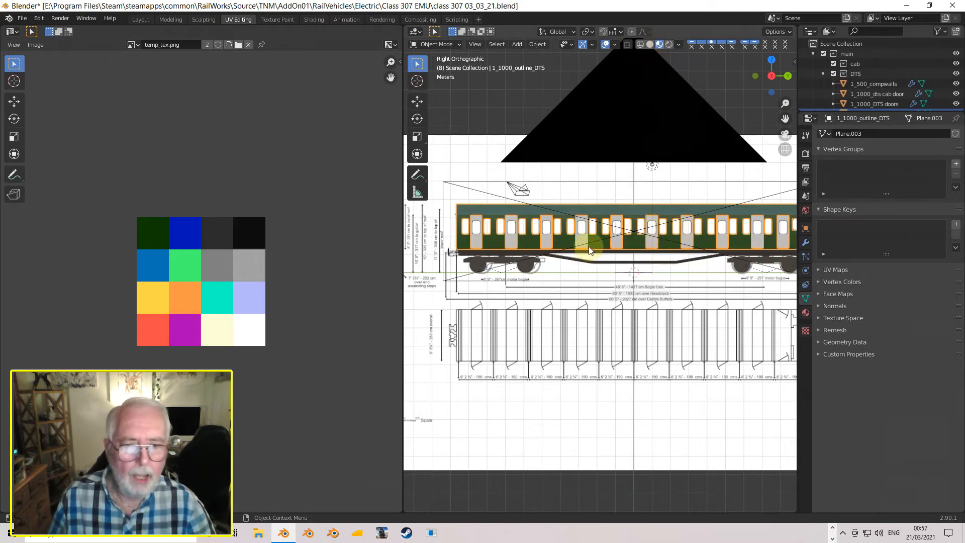
# - Unwrap the whole DTS doors mesh from the right side with Project from View (Bounds)
pyautogui.click(551, 236)
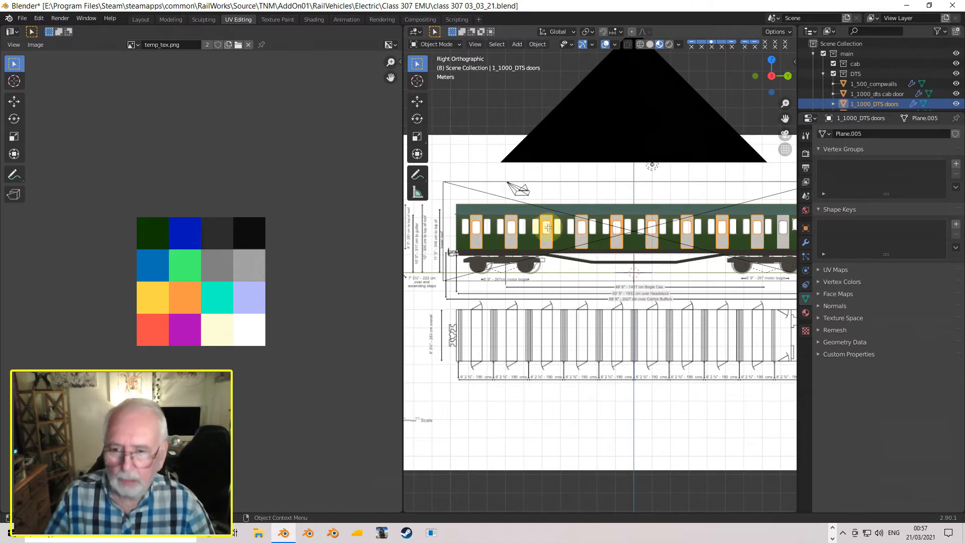
pyautogui.press('Tab')
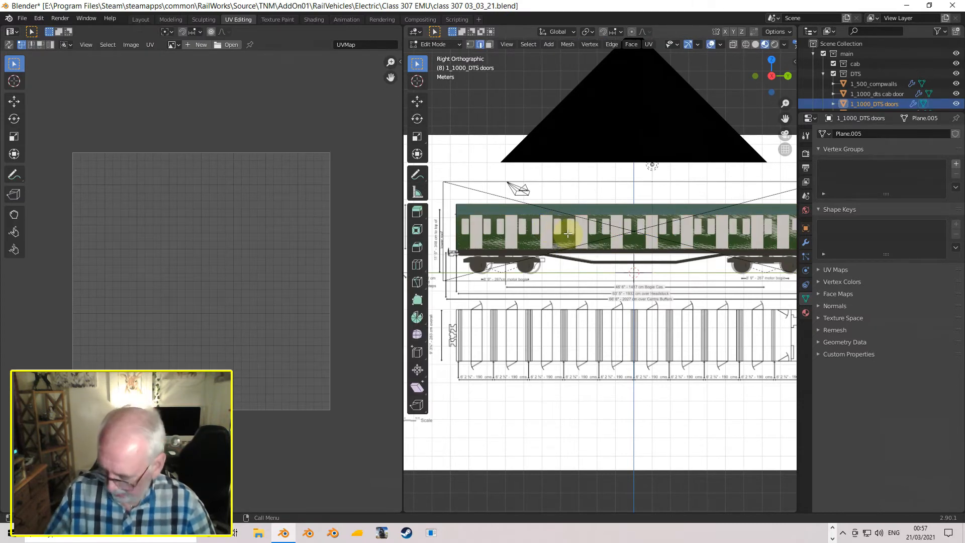
pyautogui.press('a')
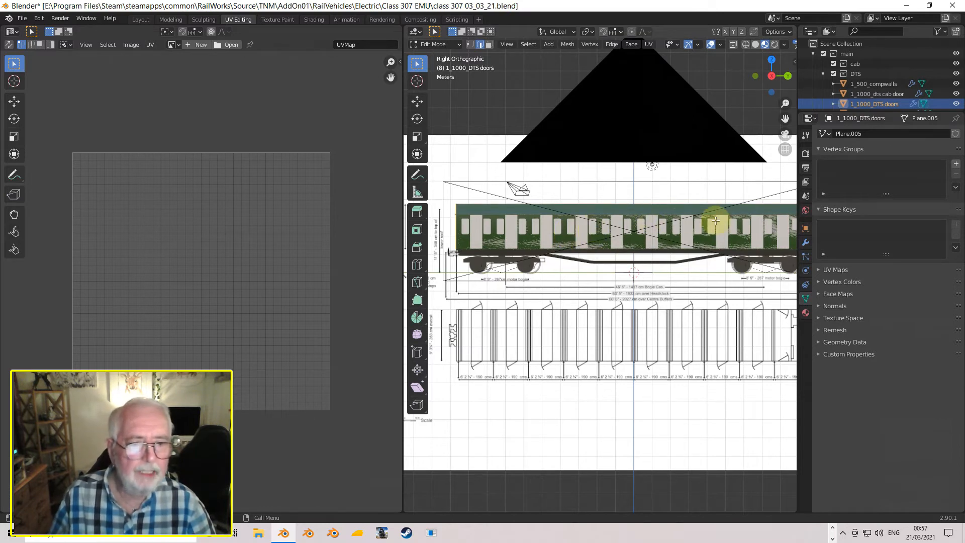
pyautogui.click(648, 44)
pyautogui.click(684, 159)
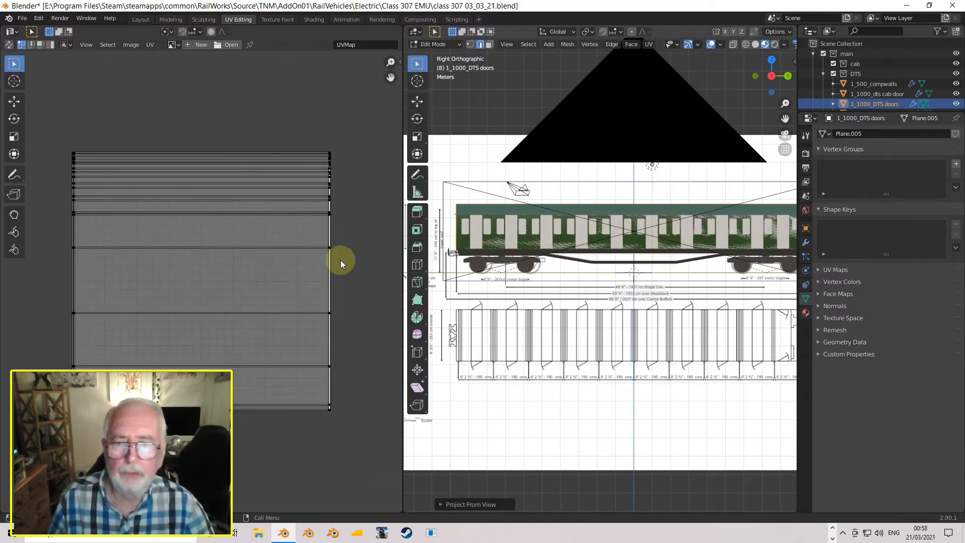
# - Assign the existing "temp" material to the DTS doors
pyautogui.click(806, 313)
pyautogui.click(825, 179)
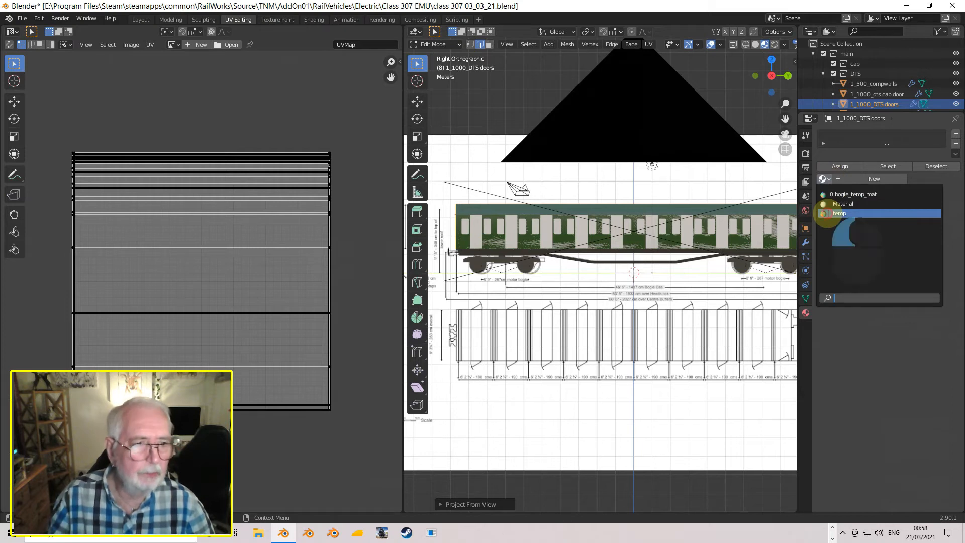
pyautogui.click(827, 214)
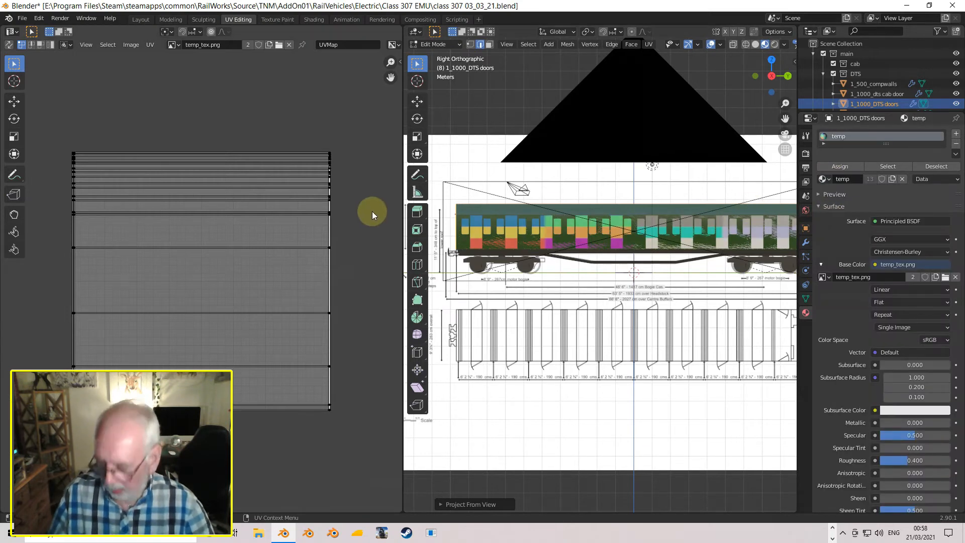
# - Shrink the DTS doors' UVs onto the dark green swatch and check the doors in perspective in Object Mode
pyautogui.press('a')
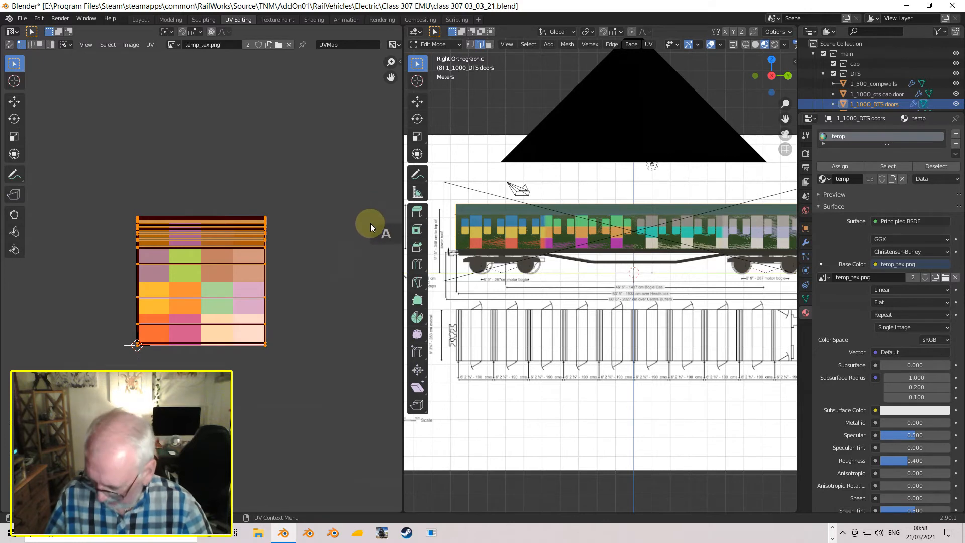
pyautogui.press('s')
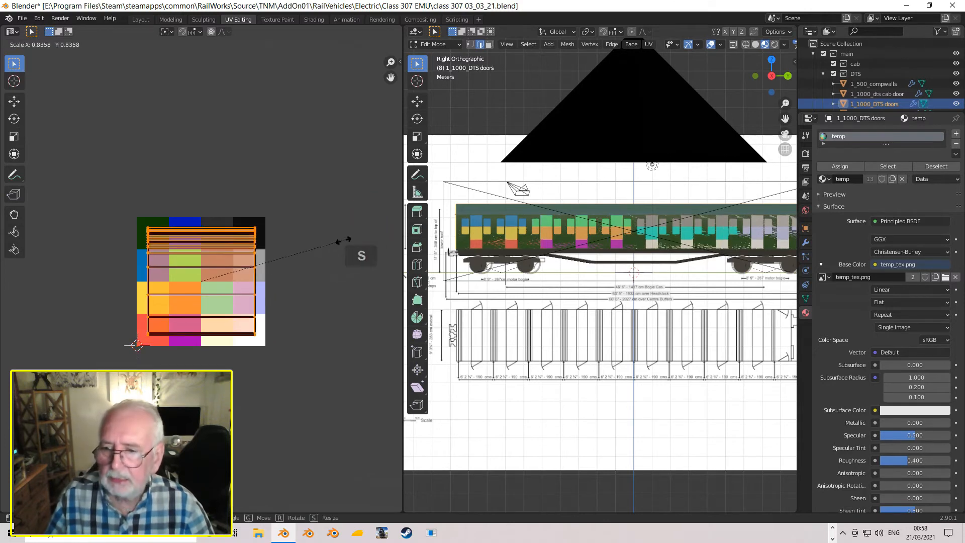
pyautogui.click(222, 285)
pyautogui.press('g')
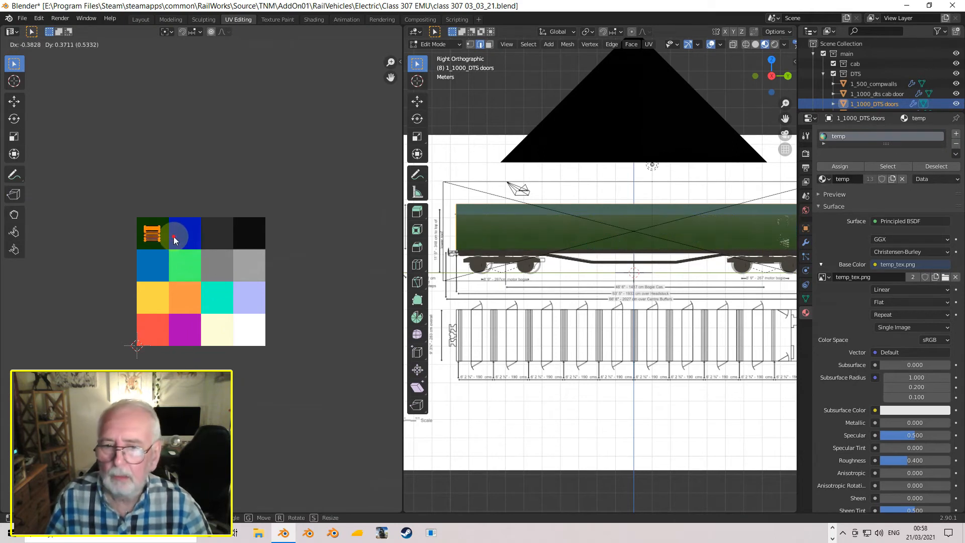
pyautogui.click(163, 227)
pyautogui.press('Tab')
pyautogui.moveTo(600, 252); pyautogui.dragTo(533, 261, button='middle')
pyautogui.moveTo(635, 270)
pyautogui.mouseDown(button='middle')
pyautogui.moveTo(577, 268)
pyautogui.moveTo(646, 258)
pyautogui.mouseUp(button='middle')
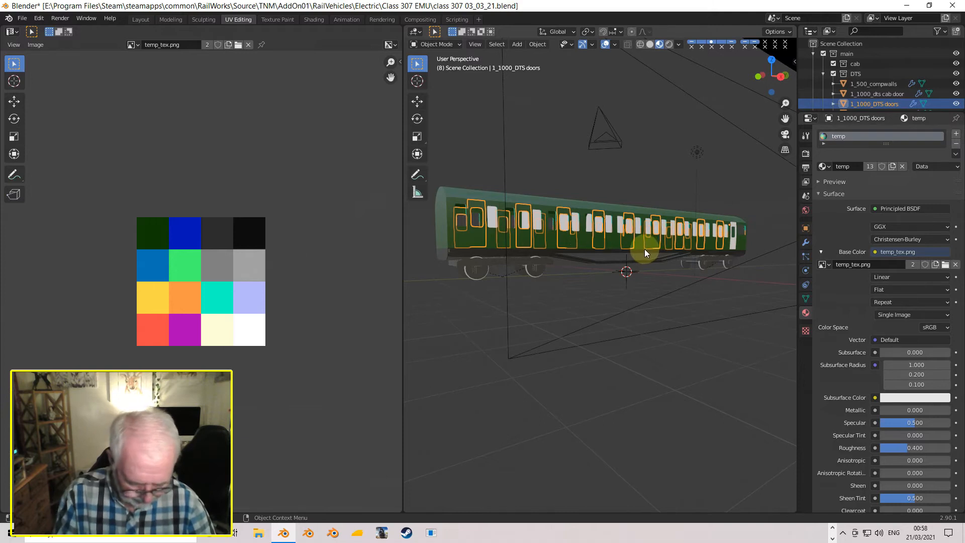
# - Unwrap the DTS cab door from the right side with Project from View (Bounds) and assign it the existing "temp" material
pyautogui.press('KP_3')
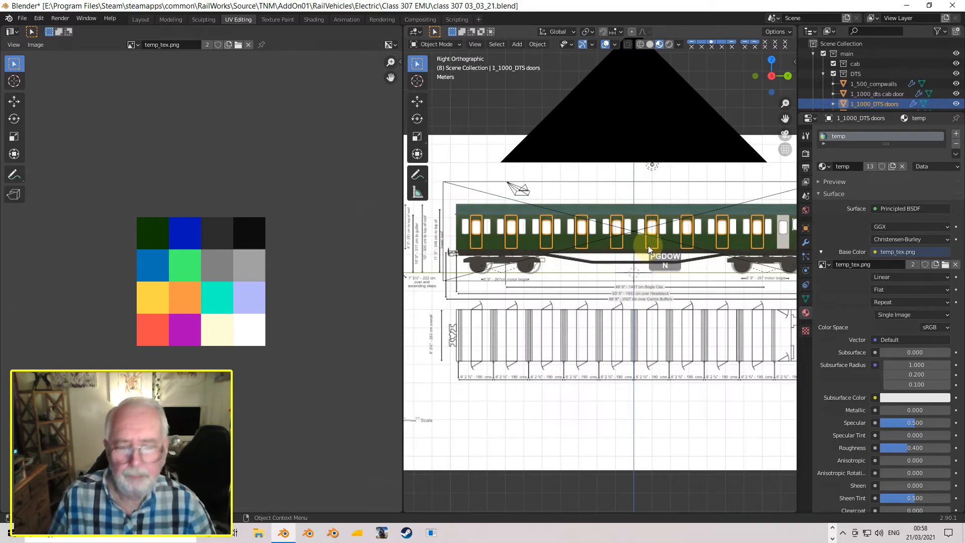
pyautogui.hscroll(5, 649, 246)
pyautogui.scroll(2, 654, 244)
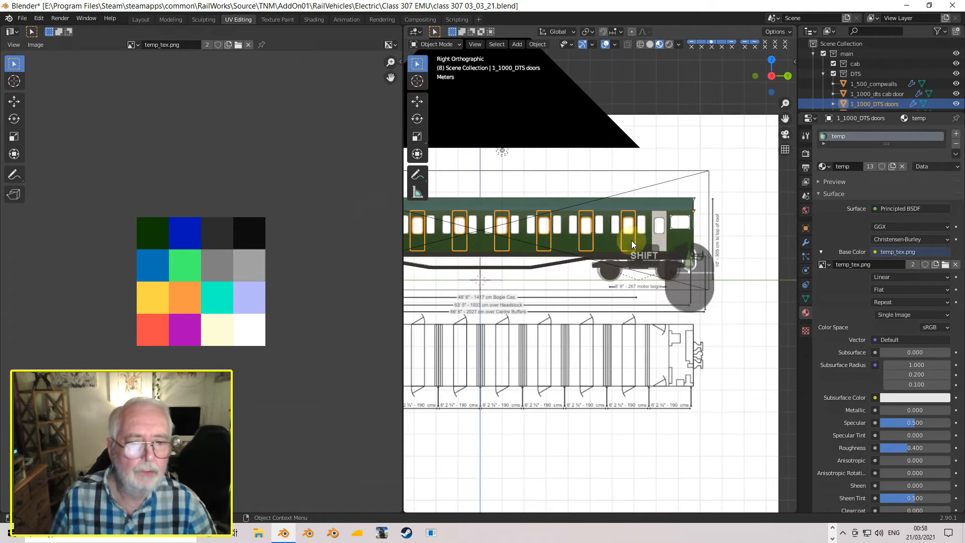
pyautogui.click(660, 241)
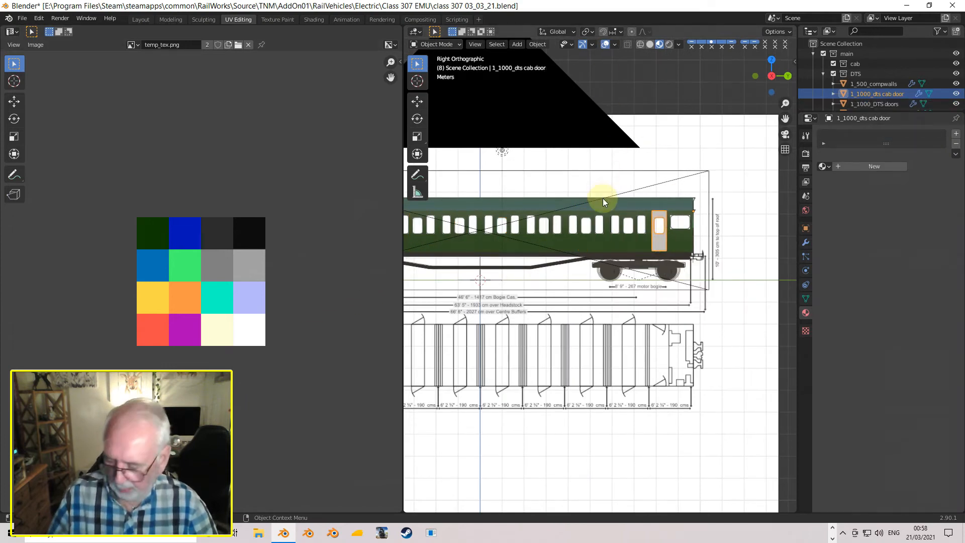
pyautogui.press('Tab')
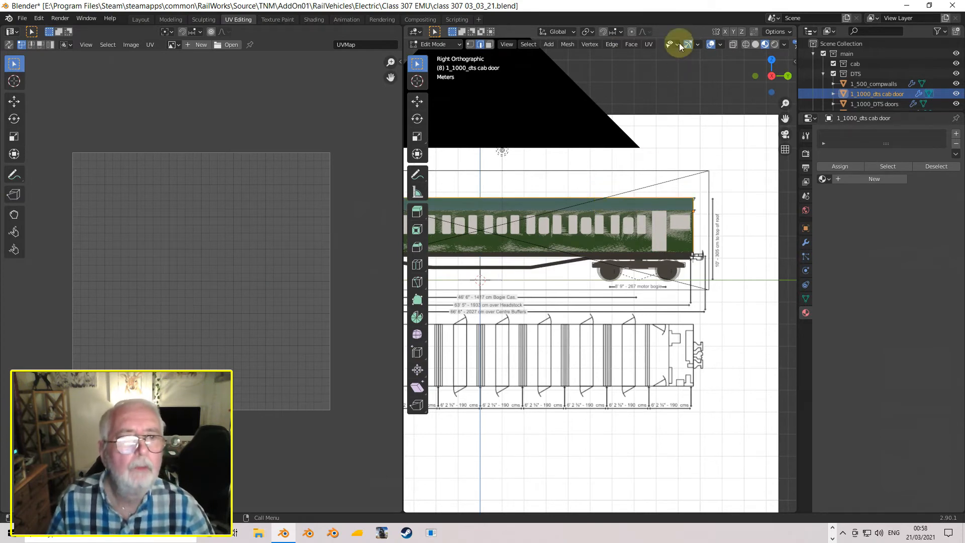
pyautogui.click(649, 45)
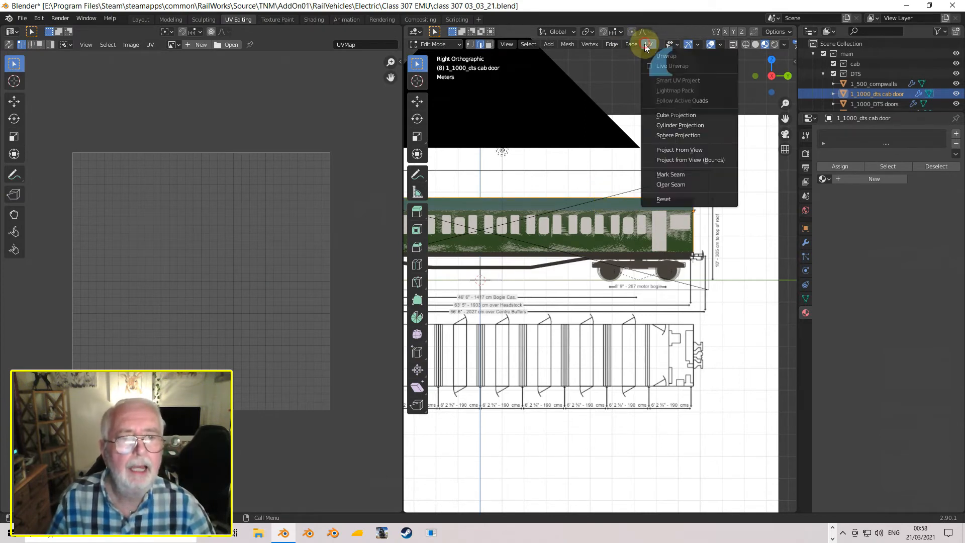
pyautogui.click(665, 160)
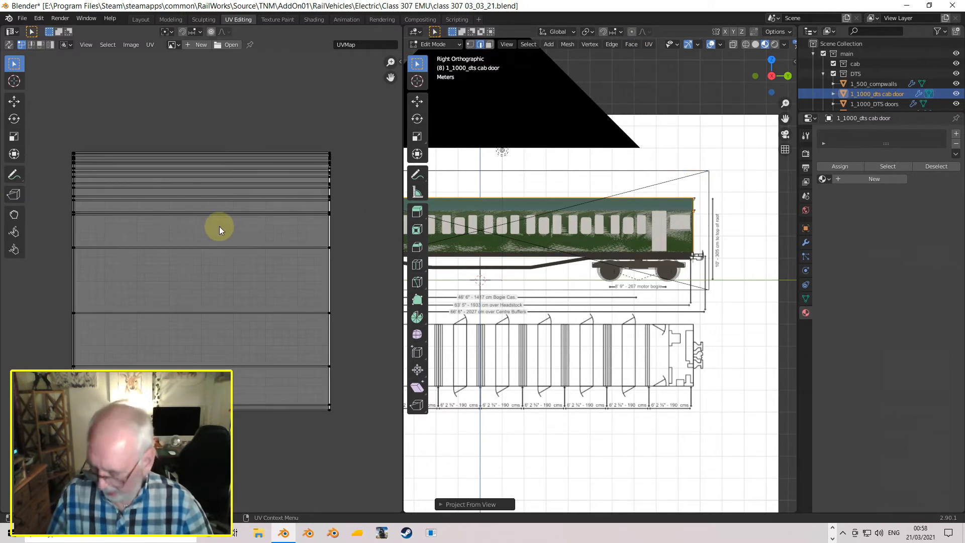
pyautogui.click(825, 179)
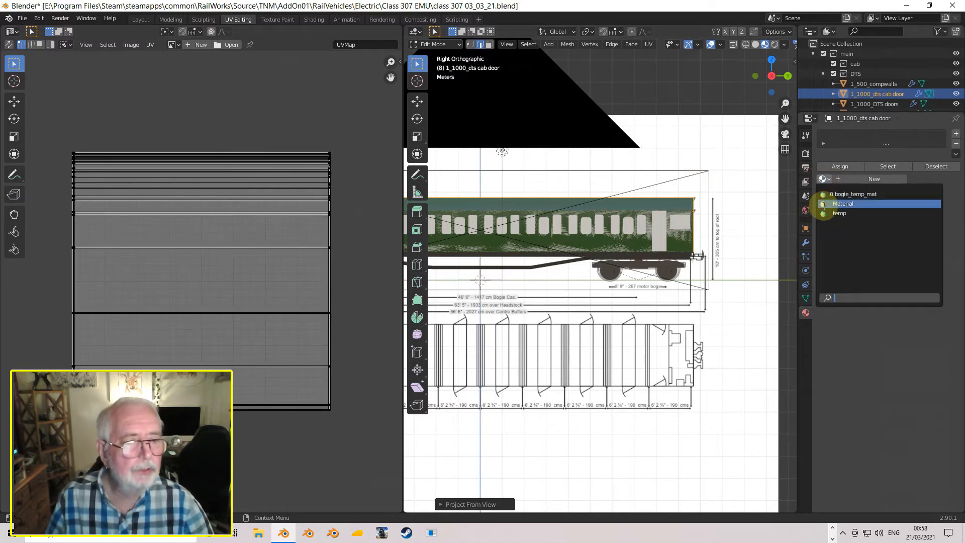
pyautogui.click(836, 213)
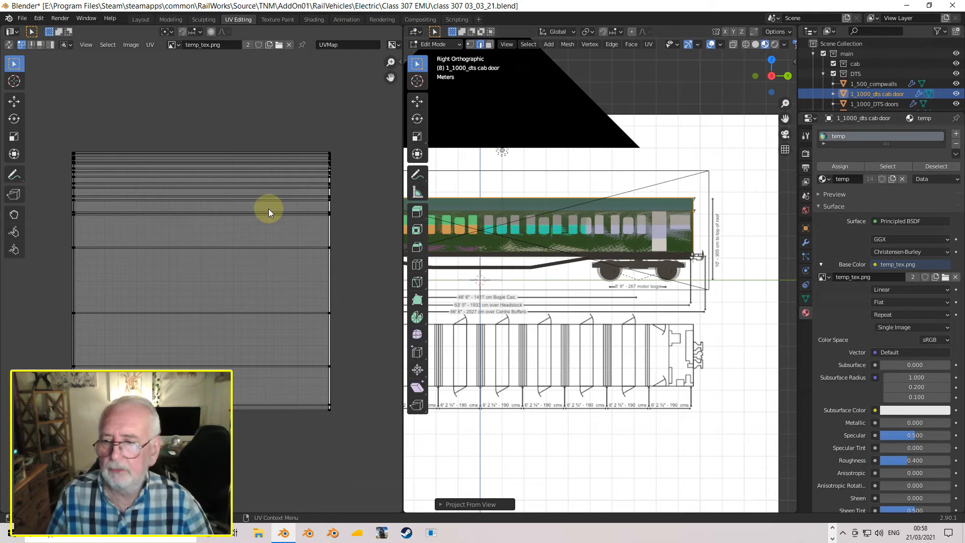
# - Shrink the cab door's UVs, place them inside the dark green swatch and return to Object Mode
pyautogui.scroll(-3, 268, 209)
pyautogui.press('a')
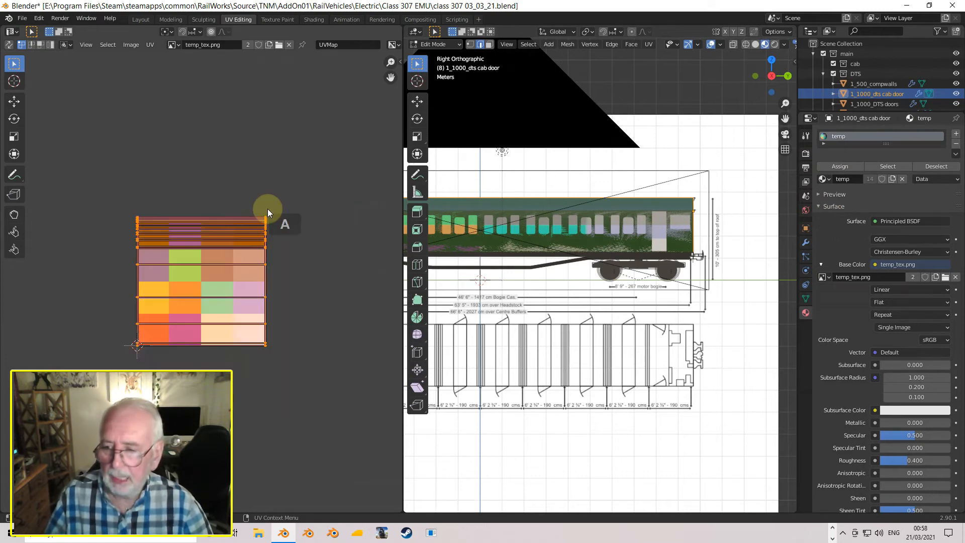
pyautogui.press('s')
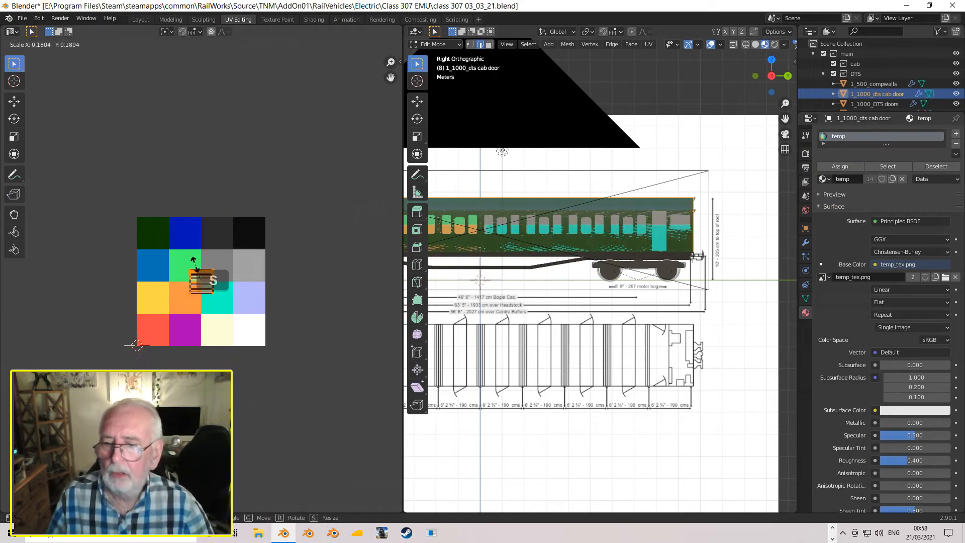
pyautogui.click(200, 275)
pyautogui.press('g')
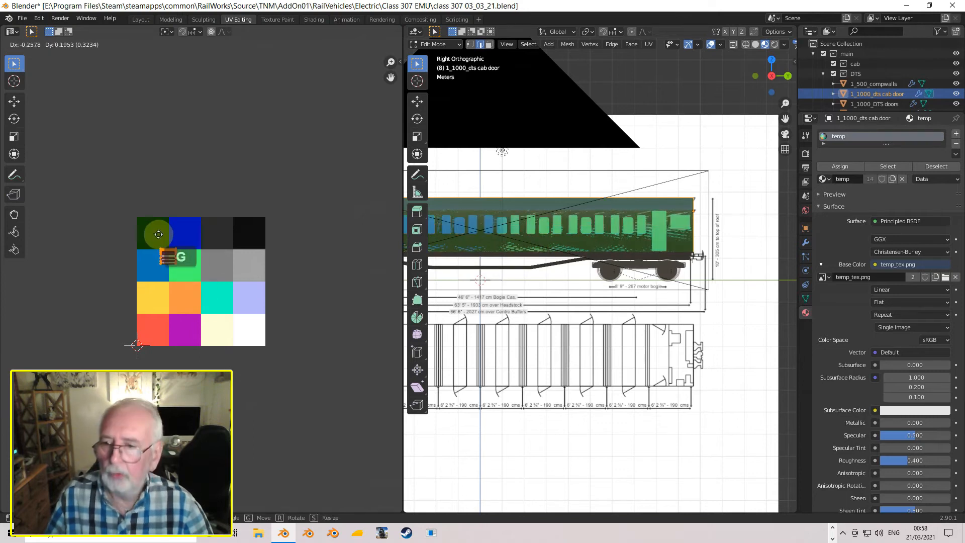
pyautogui.click(149, 221)
pyautogui.press('Tab')
# - Inspect the coach body and cab doors from several angles, finishing in front orthographic view
pyautogui.moveTo(483, 257); pyautogui.dragTo(550, 228, button='middle')
pyautogui.scroll(4, 568, 237)
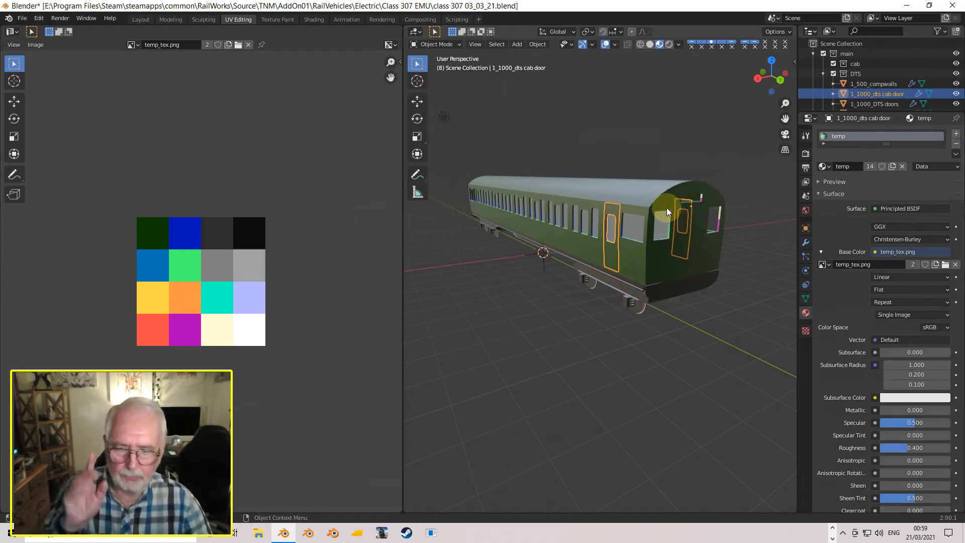
pyautogui.moveTo(667, 201); pyautogui.dragTo(683, 259, button='middle')
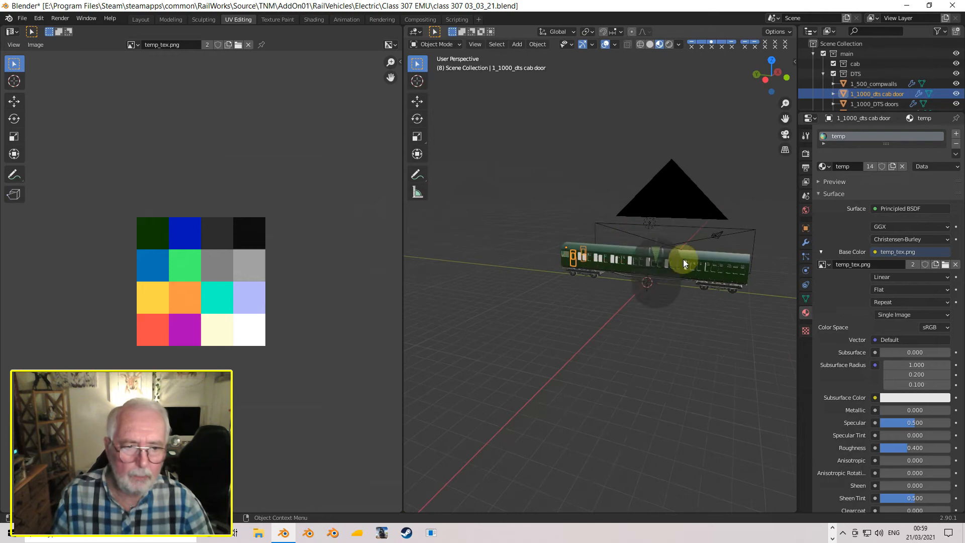
pyautogui.press('KP_End')
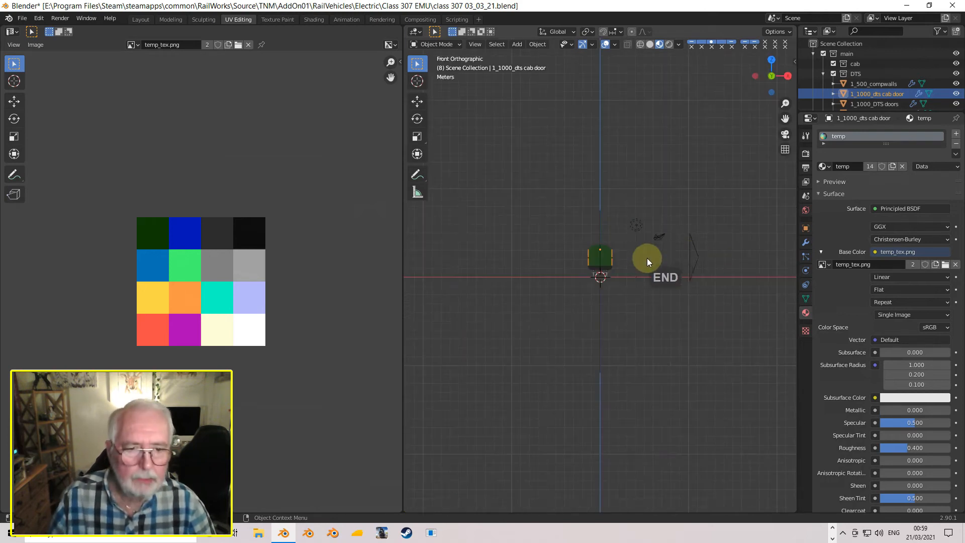
# - Select the DTS coach outline and open it in Edit Mode in front orthographic view
pyautogui.scroll(8, 648, 257)
pyautogui.keyDown('shift'); pyautogui.moveTo(655, 237); pyautogui.dragTo(641, 300, button='middle'); pyautogui.keyUp('shift')
pyautogui.scroll(3, 641, 296)
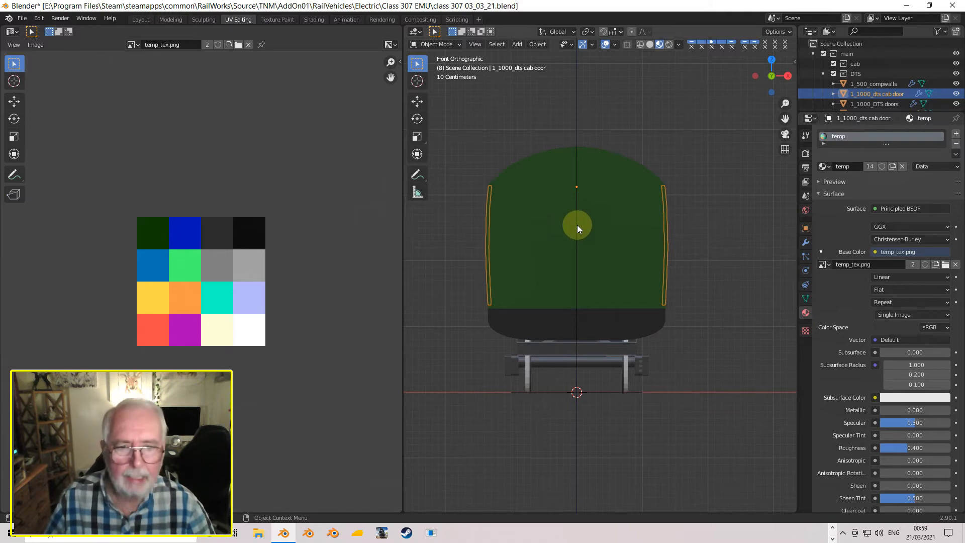
pyautogui.press('Tab')
pyautogui.press('Tab')
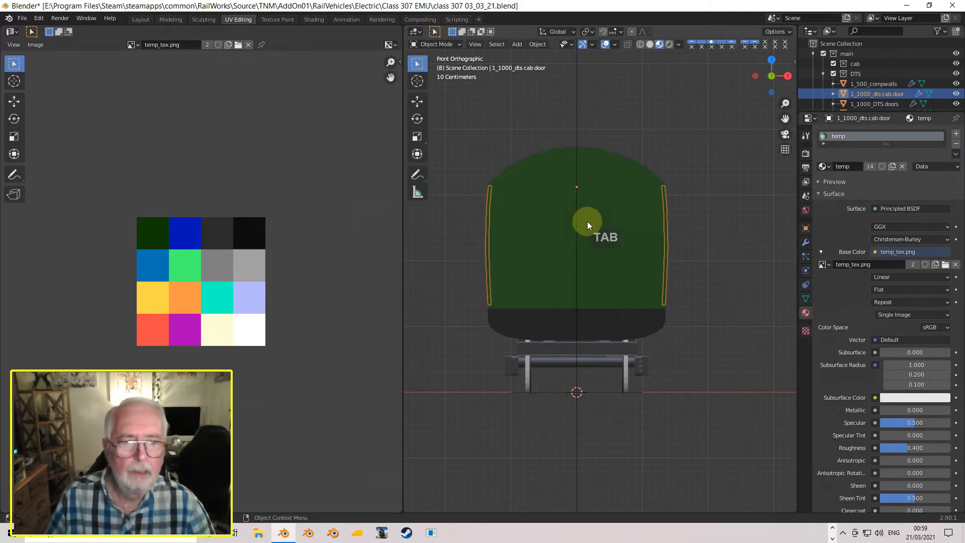
pyautogui.moveTo(611, 223); pyautogui.dragTo(650, 318, button='middle')
pyautogui.click(652, 313)
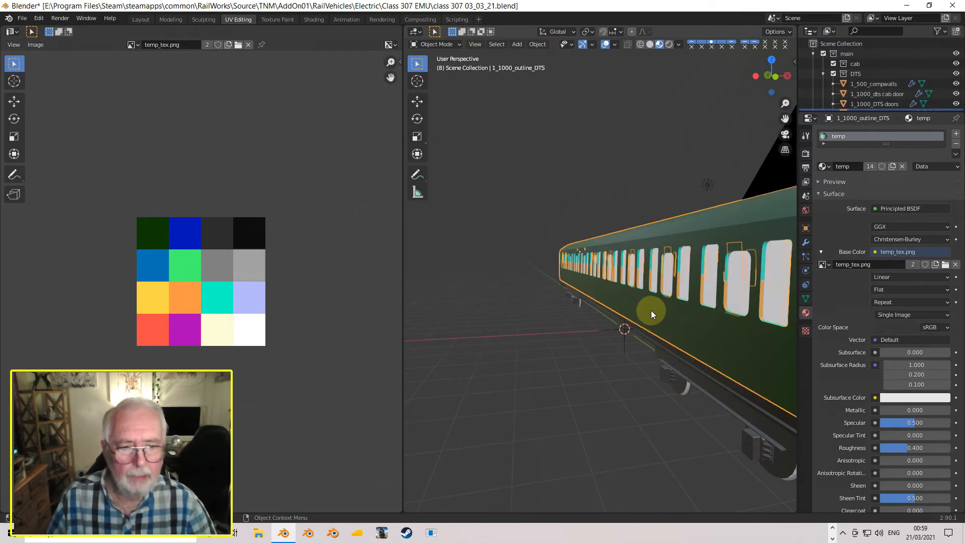
pyautogui.press('End')
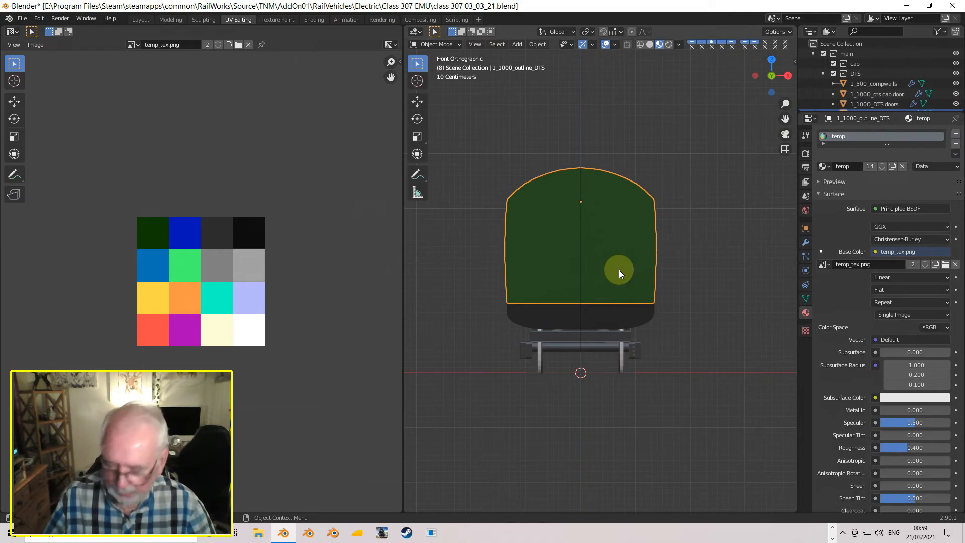
pyautogui.press('Tab')
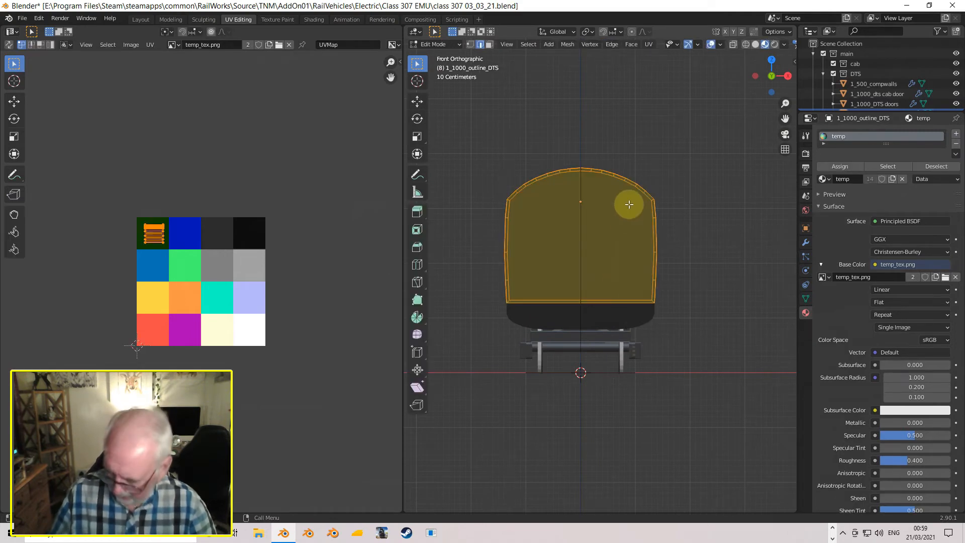
# - Select only the coach outline's end-on faces and unwrap them from the front with Project from View (Bounds)
pyautogui.hotkey('alt', 'a')
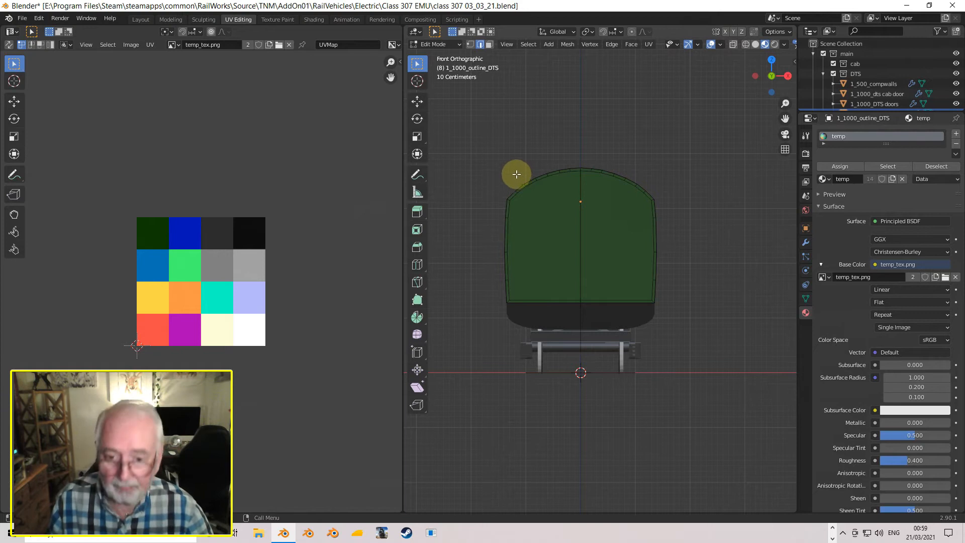
pyautogui.moveTo(480, 155); pyautogui.dragTo(671, 343)
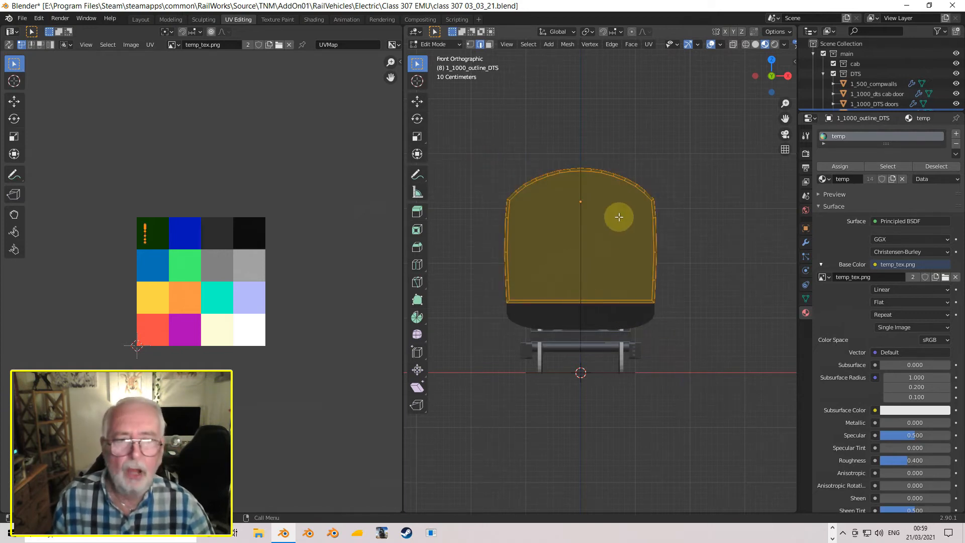
pyautogui.click(648, 45)
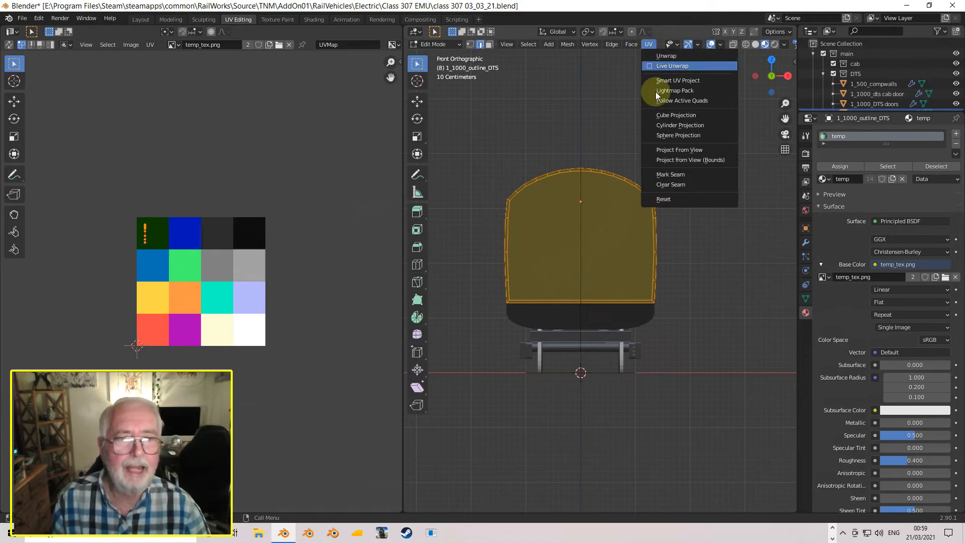
pyautogui.click(698, 159)
# - Shrink the selected end faces' UVs, place them inside the dark grey swatch and return to Object Mode
pyautogui.press('s')
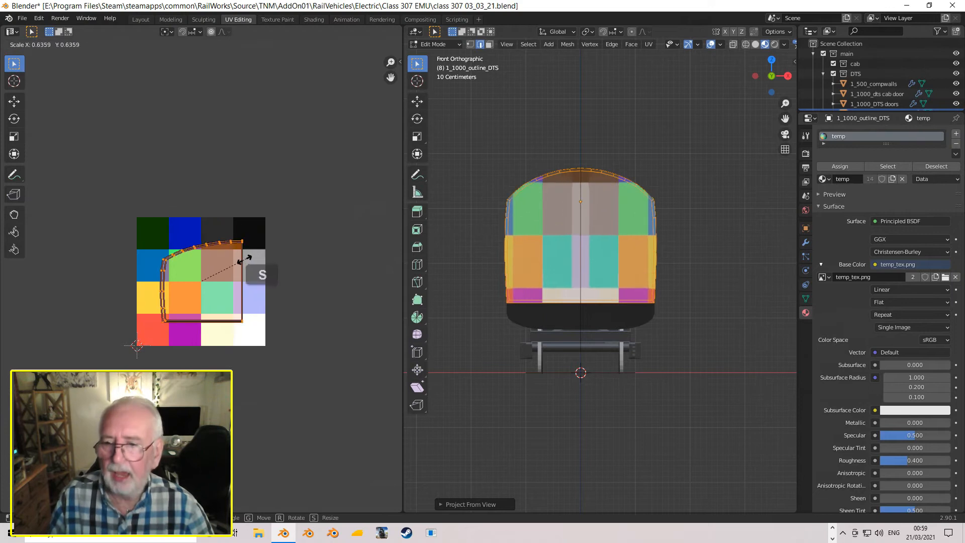
pyautogui.click(206, 280)
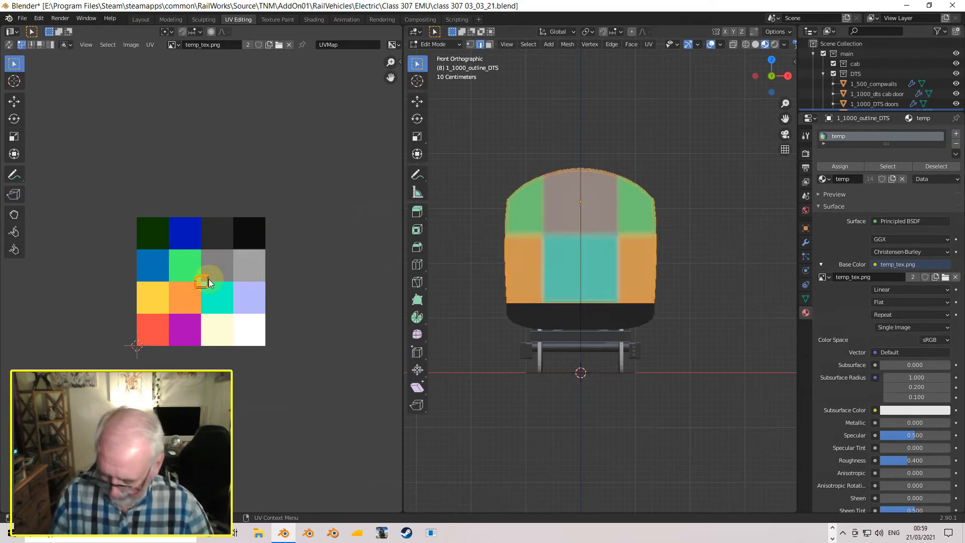
pyautogui.press('g')
pyautogui.click(217, 233)
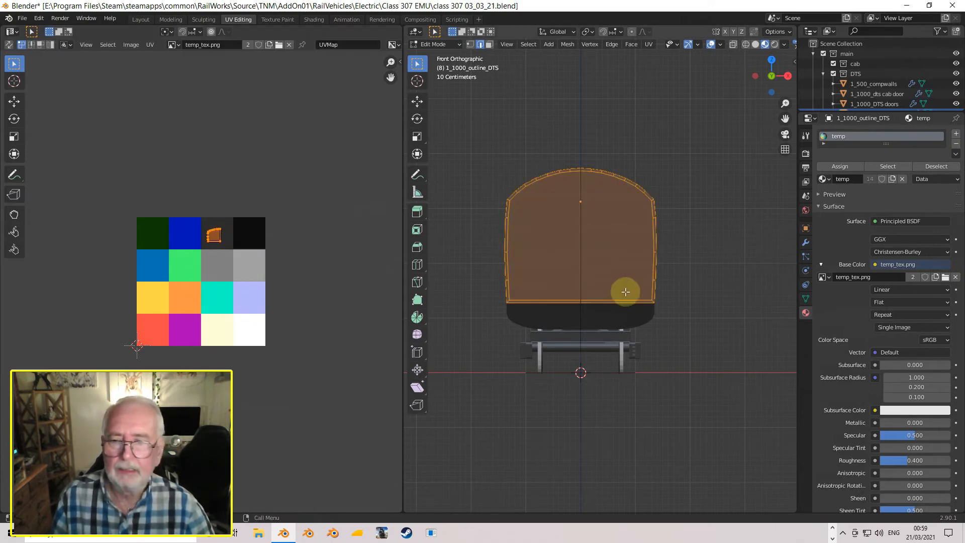
pyautogui.scroll(-2, 567, 289)
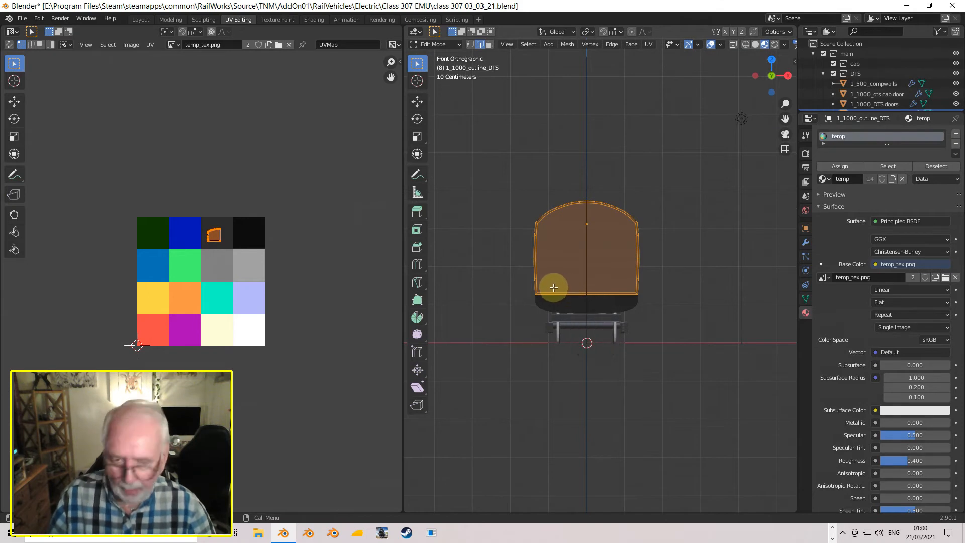
pyautogui.press('Tab')
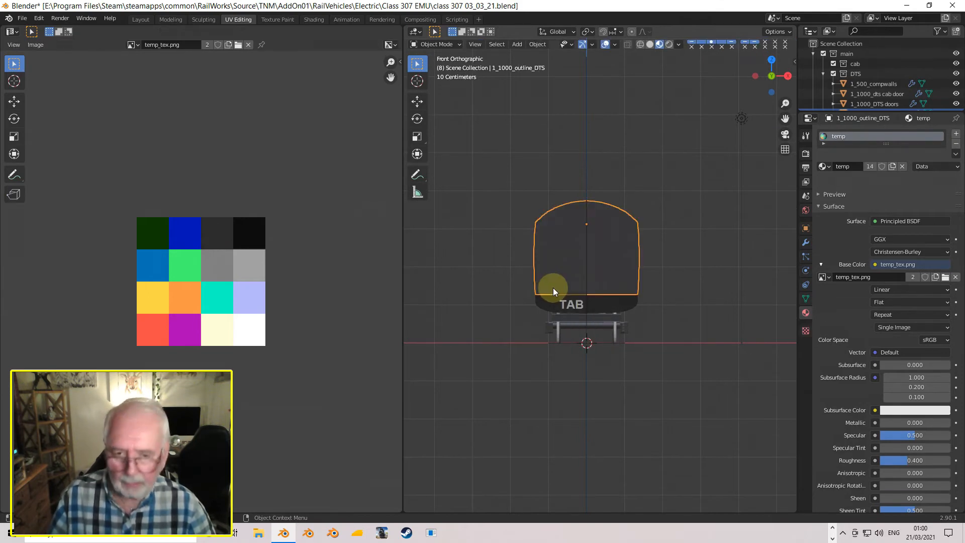
# - Inspect the coach's cab end and disable the outline's Mirror modifier for both viewport and render
pyautogui.moveTo(554, 294); pyautogui.dragTo(776, 307, button='middle')
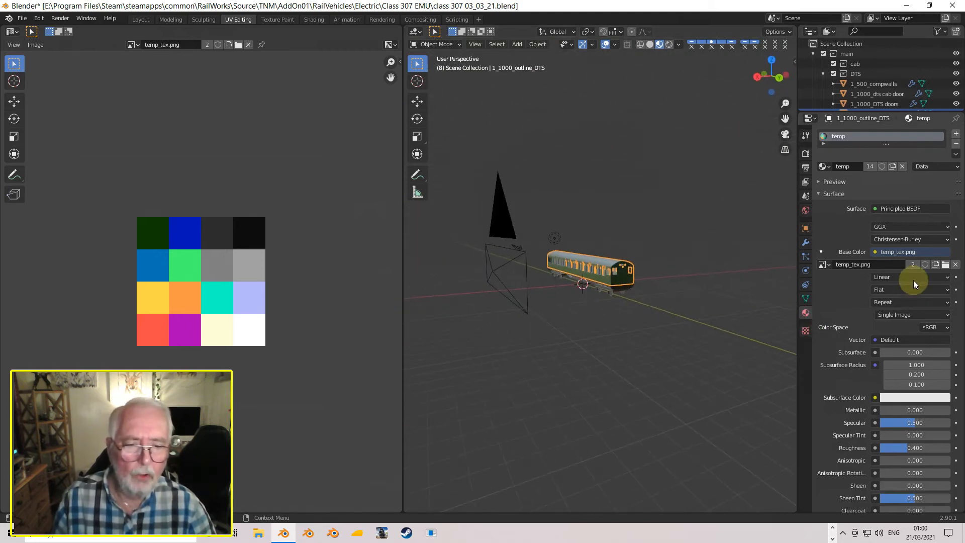
pyautogui.scroll(5, 704, 294)
pyautogui.moveTo(703, 287); pyautogui.dragTo(680, 301, button='middle')
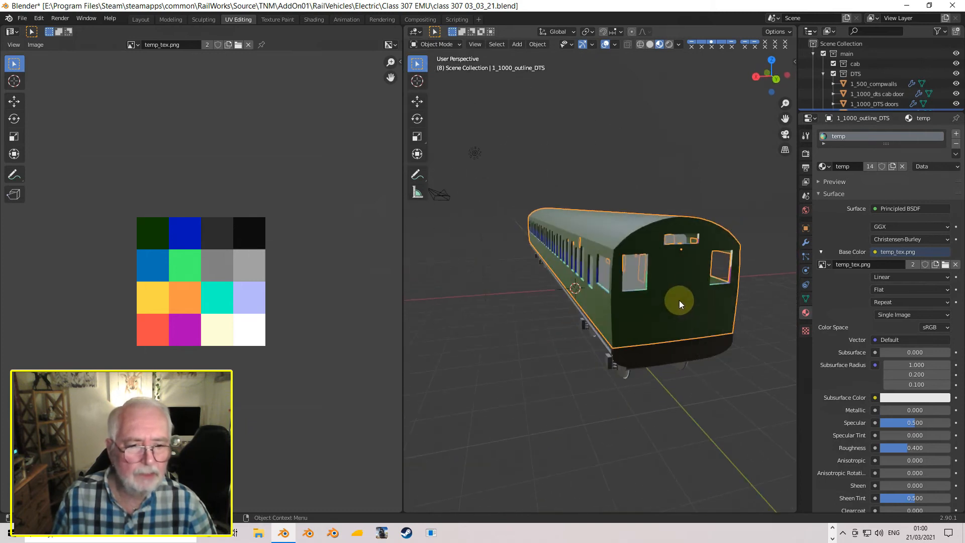
pyautogui.click(676, 303)
pyautogui.click(682, 324)
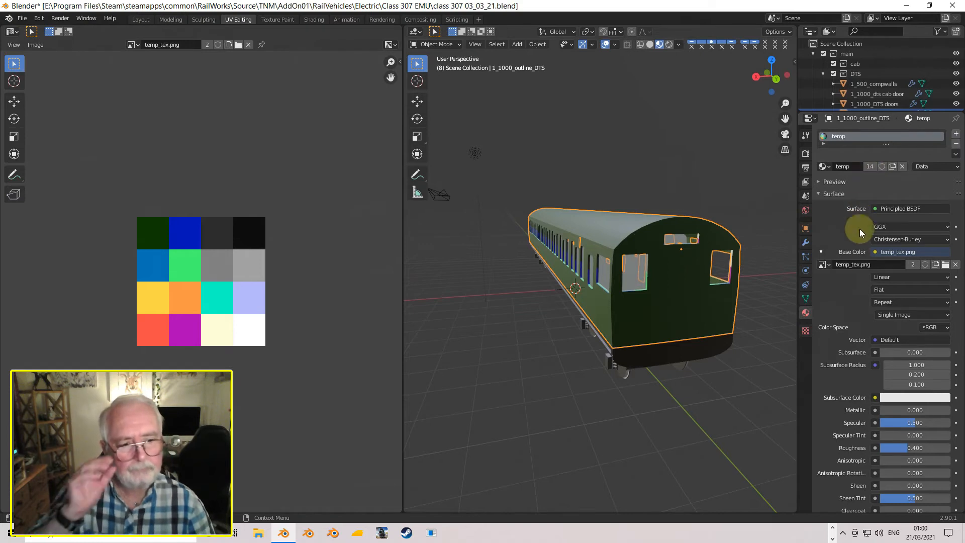
pyautogui.click(806, 245)
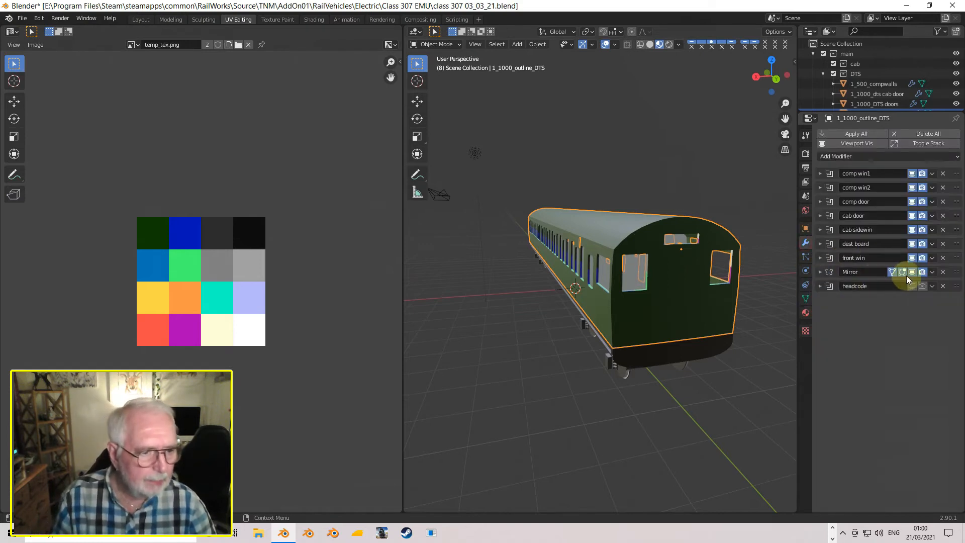
pyautogui.click(912, 271)
pyautogui.click(922, 271)
# - Open the unmirrored coach outline in Edit Mode with a view into its interior at the cab end
pyautogui.moveTo(720, 302); pyautogui.dragTo(556, 307, button='middle')
pyautogui.scroll(4, 752, 298)
pyautogui.scroll(2, 557, 307)
pyautogui.moveTo(536, 244)
pyautogui.mouseDown(button='middle')
pyautogui.moveTo(590, 227)
pyautogui.moveTo(552, 231)
pyautogui.mouseUp(button='middle')
pyautogui.press('Tab')
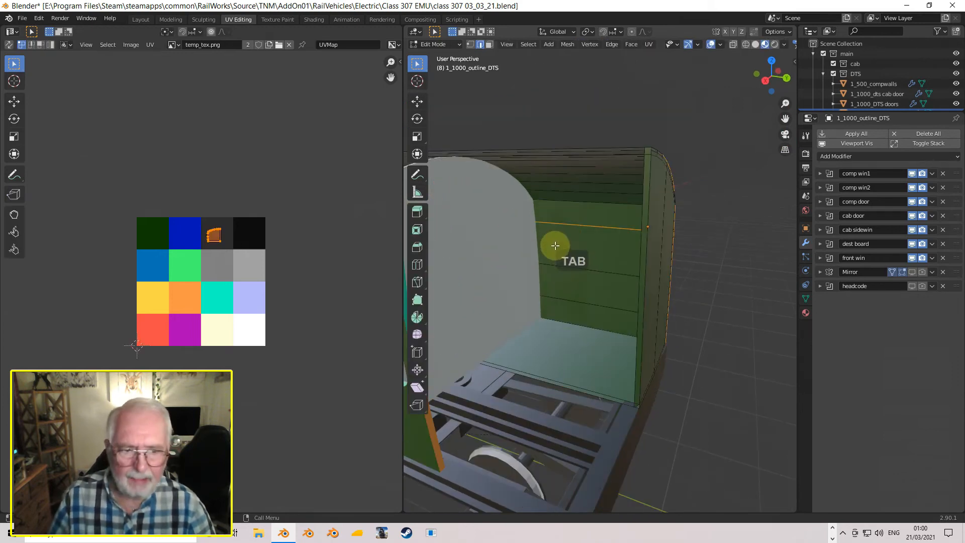
pyautogui.keyDown('shift'); pyautogui.moveTo(608, 247); pyautogui.dragTo(663, 251, button='middle'); pyautogui.keyUp('shift')
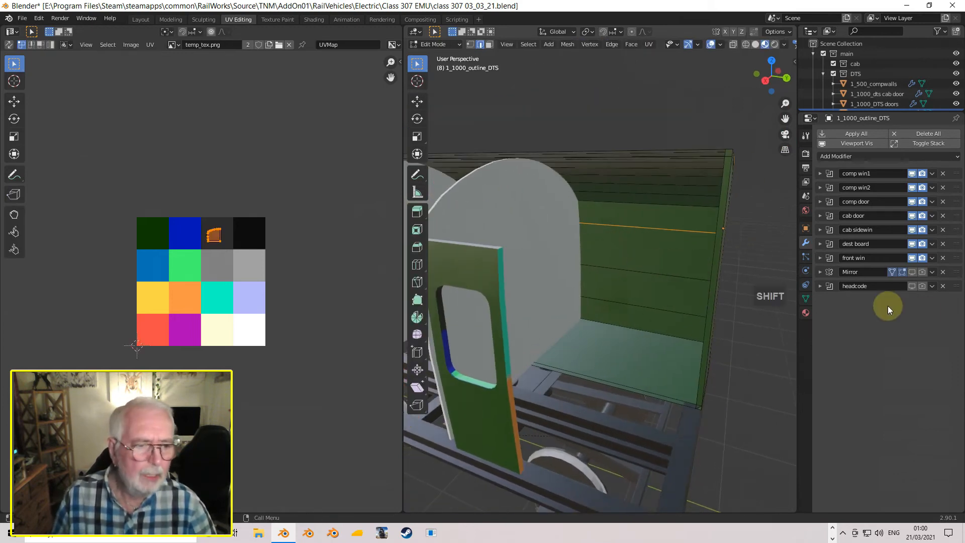
# - Show the coach outline mesh's face maps and select the faces of the "inner" map
pyautogui.click(806, 229)
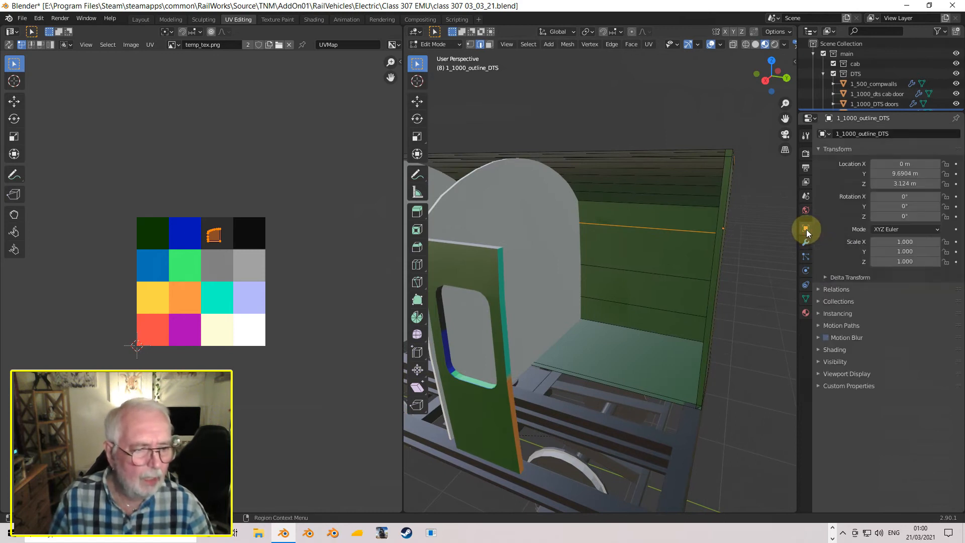
pyautogui.click(806, 298)
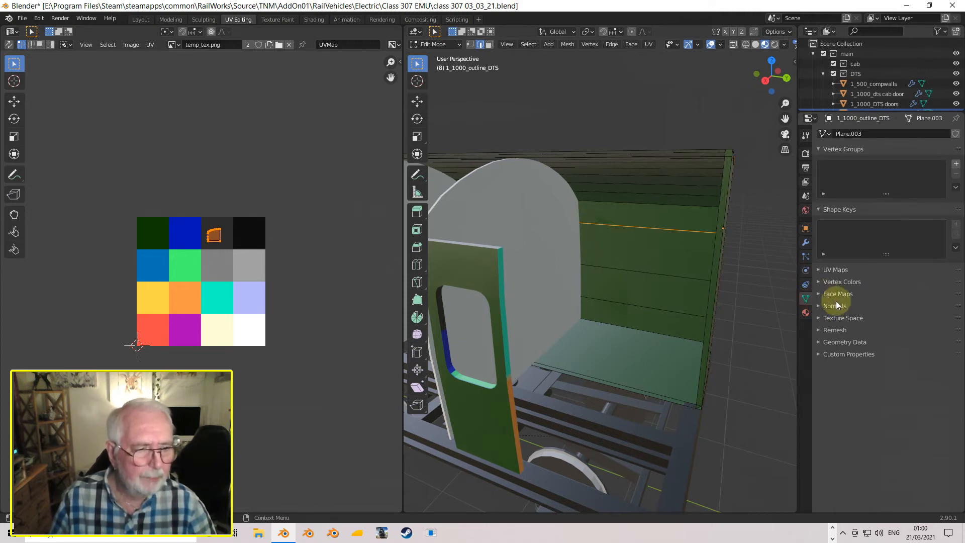
pyautogui.click(818, 294)
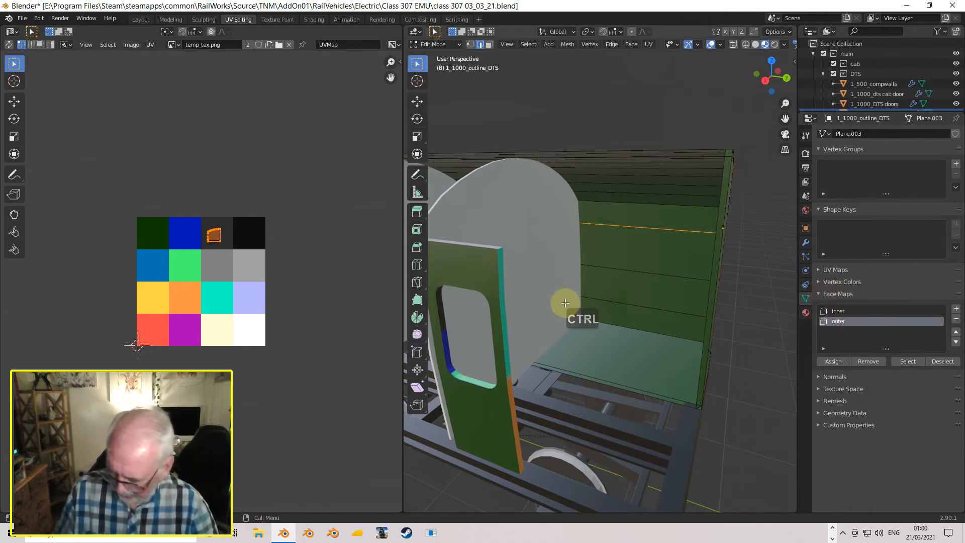
pyautogui.click(837, 311)
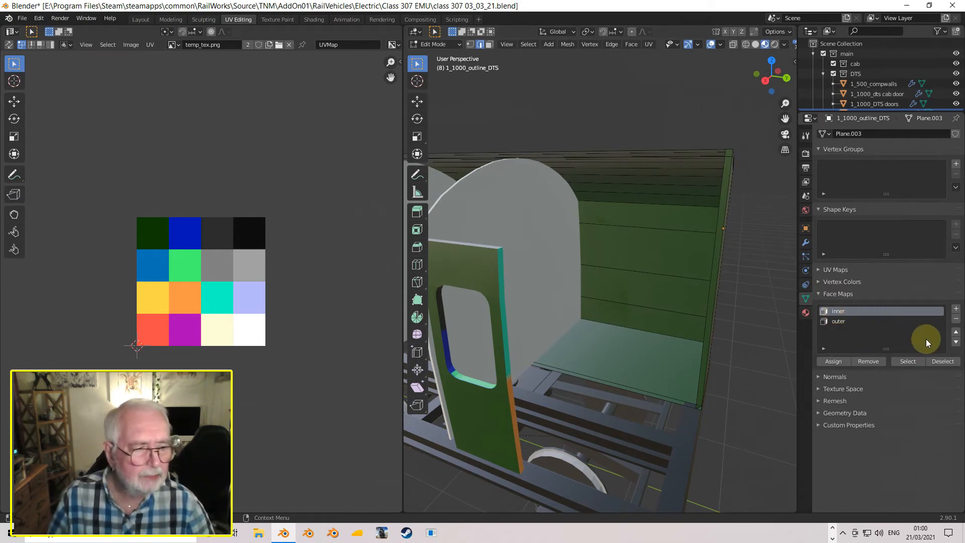
pyautogui.click(908, 361)
pyautogui.moveTo(707, 308); pyautogui.dragTo(680, 330, button='middle')
pyautogui.scroll(6, 679, 313)
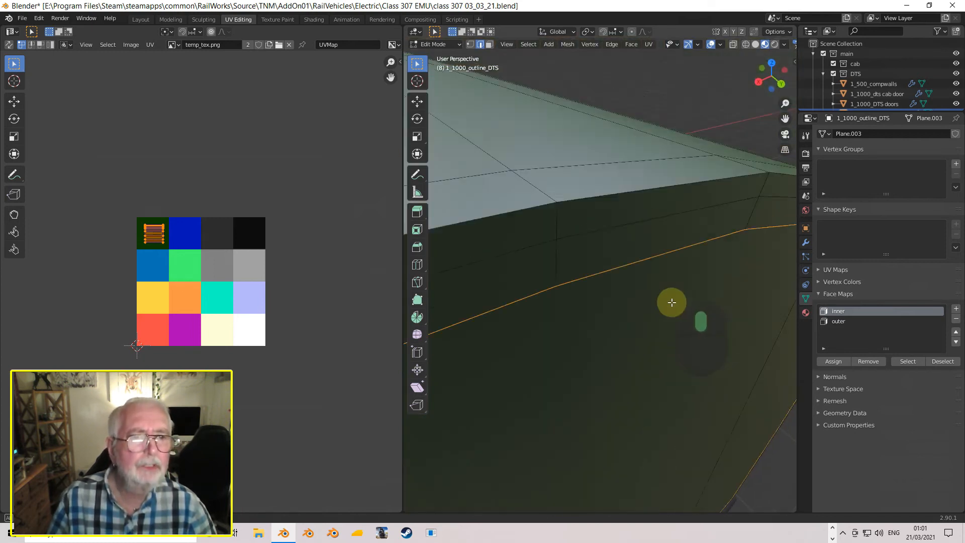
pyautogui.scroll(5, 672, 301)
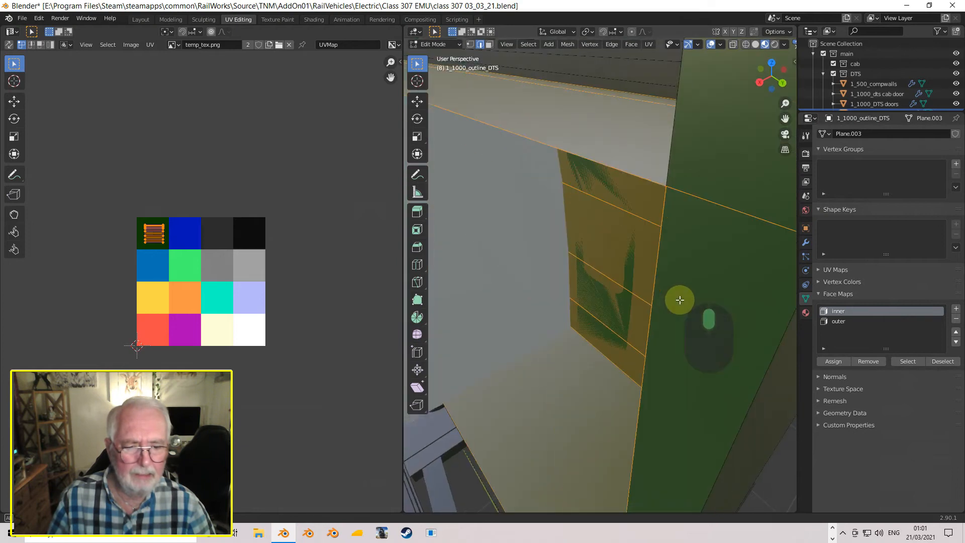
pyautogui.scroll(-4, 680, 300)
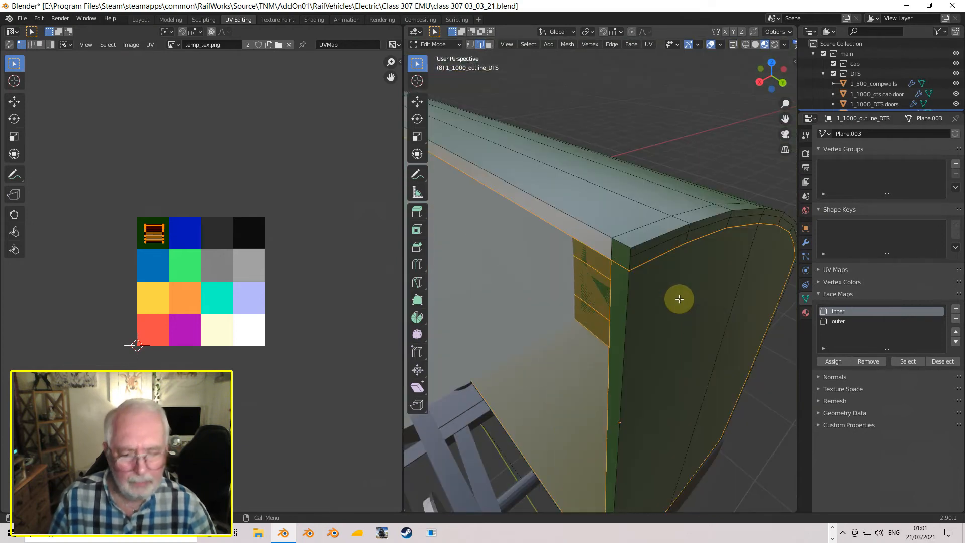
# - Clear the selection, reselect the "inner" face map's faces and examine which interior surfaces they cover
pyautogui.hotkey('alt', 'a')
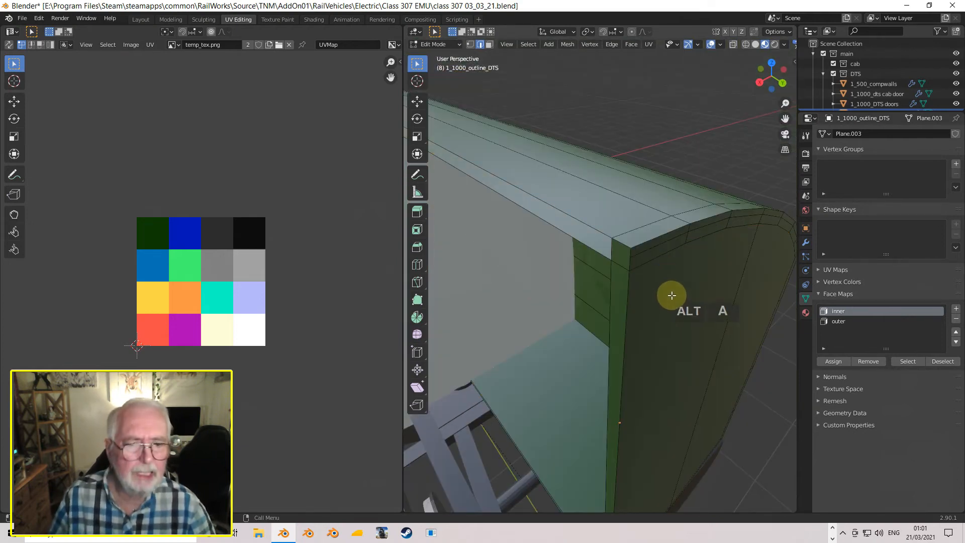
pyautogui.scroll(3, 672, 295)
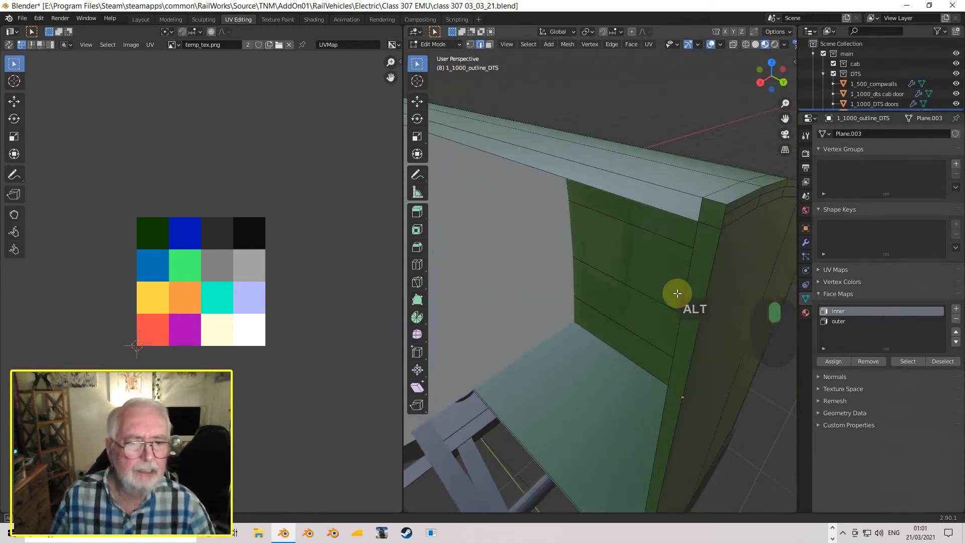
pyautogui.click(917, 361)
pyautogui.scroll(4, 756, 332)
pyautogui.moveTo(753, 331); pyautogui.dragTo(427, 291, button='middle')
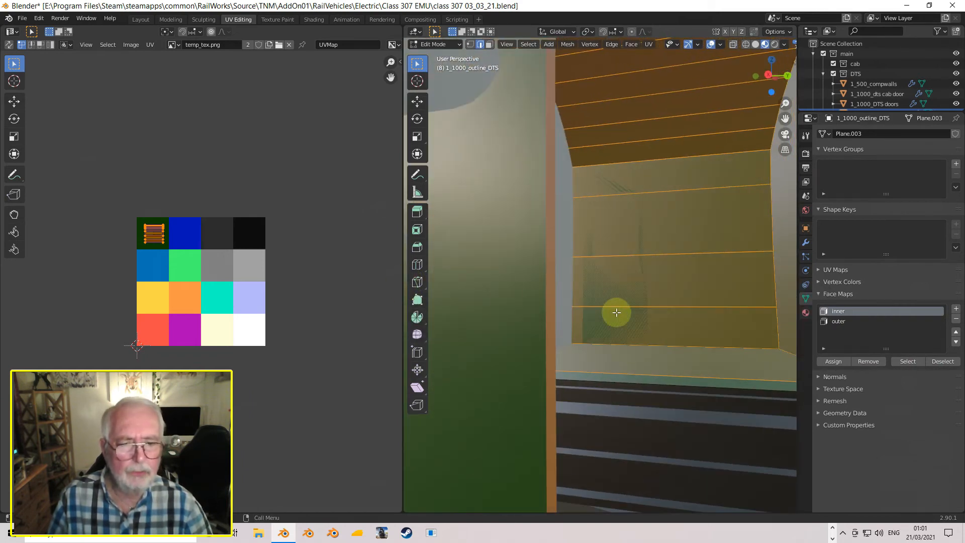
pyautogui.scroll(-6, 616, 312)
pyautogui.moveTo(614, 319); pyautogui.dragTo(563, 305, button='middle')
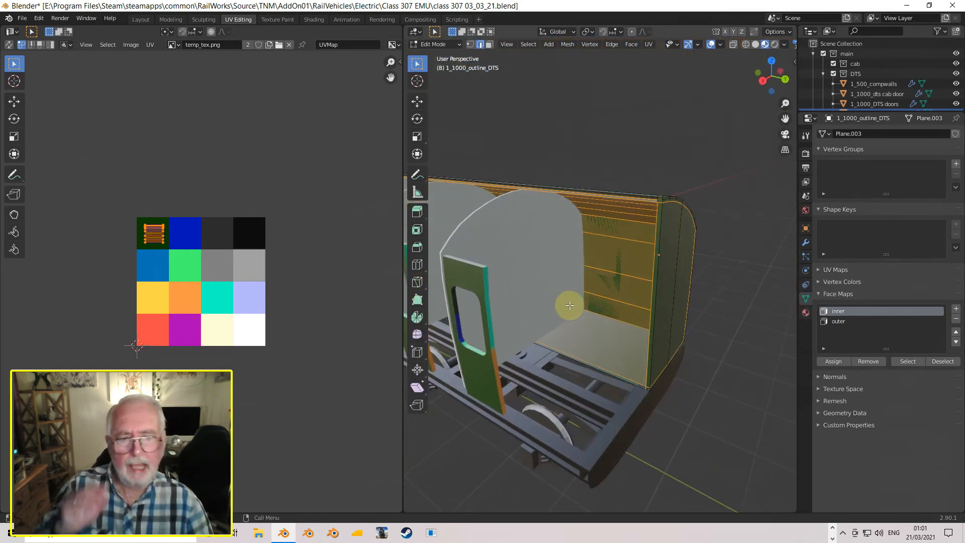
# - Unwrap the selected inner faces from the right side with Project from View (Bounds)
pyautogui.press('KP_3')
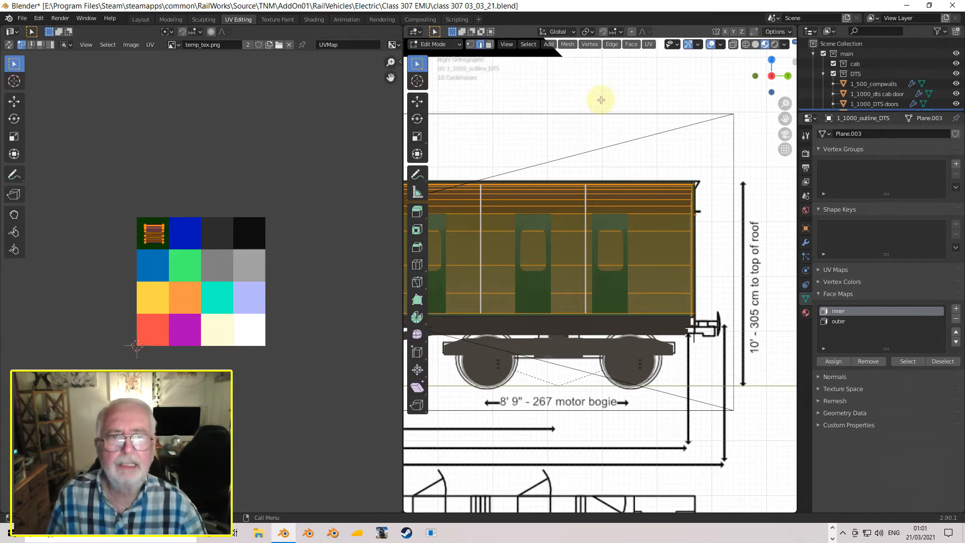
pyautogui.click(649, 45)
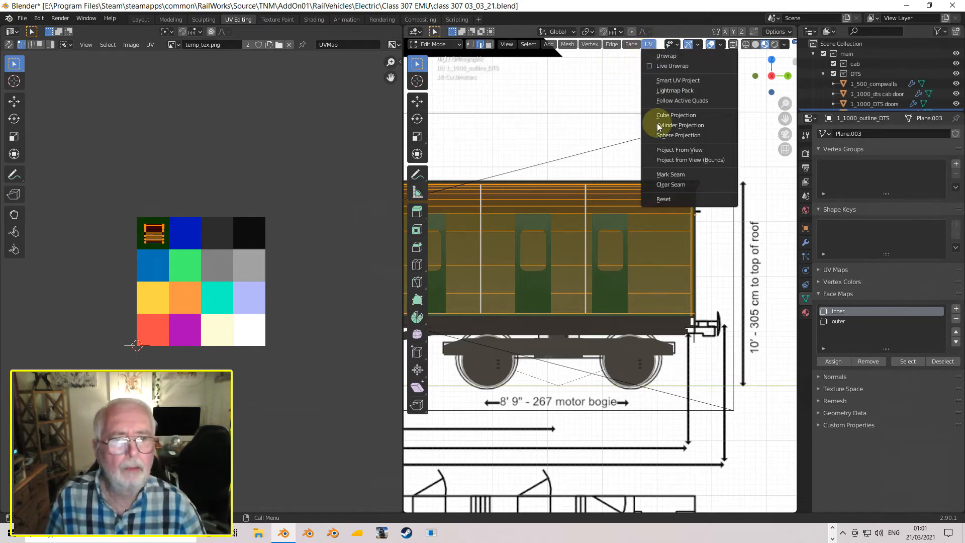
pyautogui.click(687, 156)
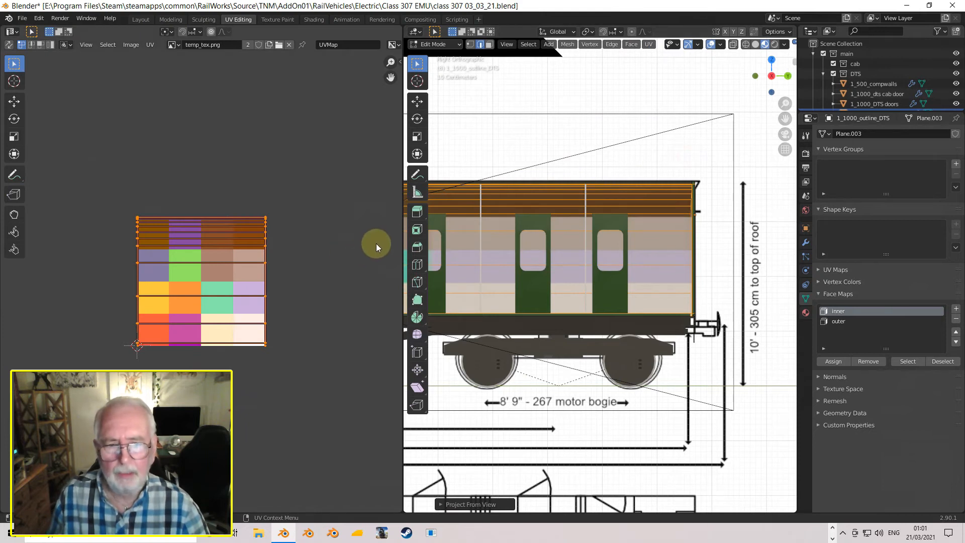
# - Shrink the inner faces' UVs, place them inside the cream swatch and check the coach end in perspective
pyautogui.press('s')
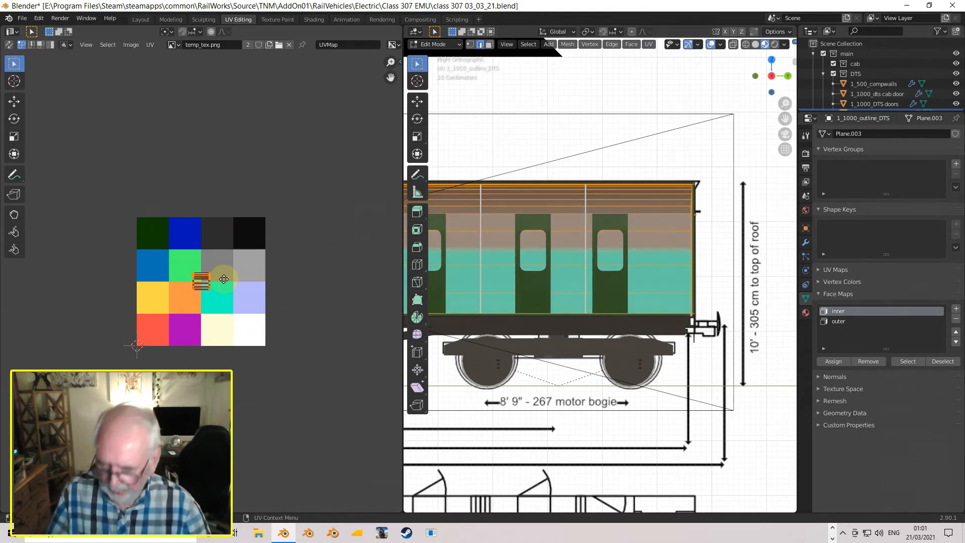
pyautogui.click(224, 280)
pyautogui.press('g')
pyautogui.click(238, 325)
pyautogui.moveTo(543, 305); pyautogui.dragTo(523, 198, button='middle')
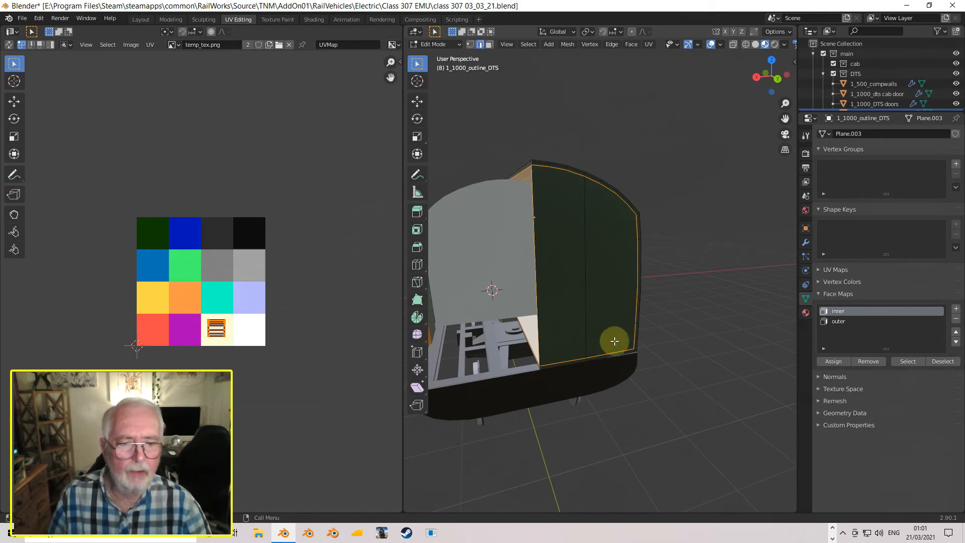
# - Inspect the outline mesh around the coach end, leave mesh editing and check the cream interior beside the doors
pyautogui.moveTo(573, 351); pyautogui.dragTo(632, 357, button='middle')
pyautogui.moveTo(668, 352); pyautogui.dragTo(565, 360, button='middle')
pyautogui.moveTo(577, 268); pyautogui.dragTo(635, 285, button='middle')
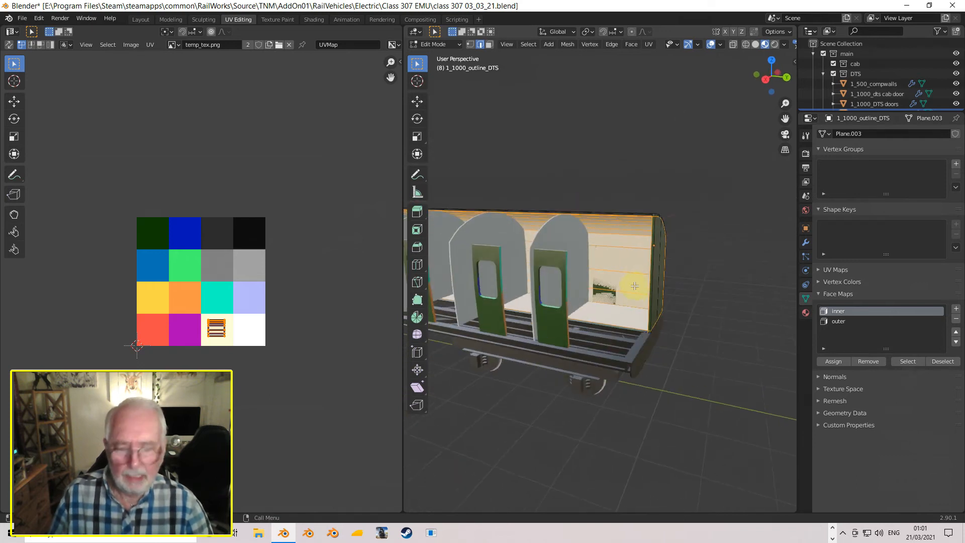
pyautogui.press('Tab')
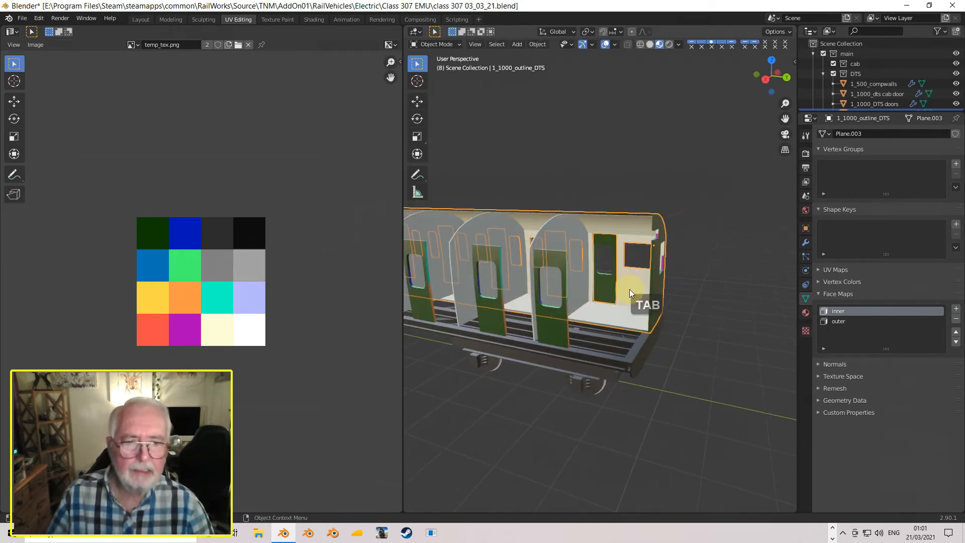
pyautogui.scroll(6, 611, 285)
pyautogui.moveTo(610, 271); pyautogui.dragTo(606, 248, button='middle')
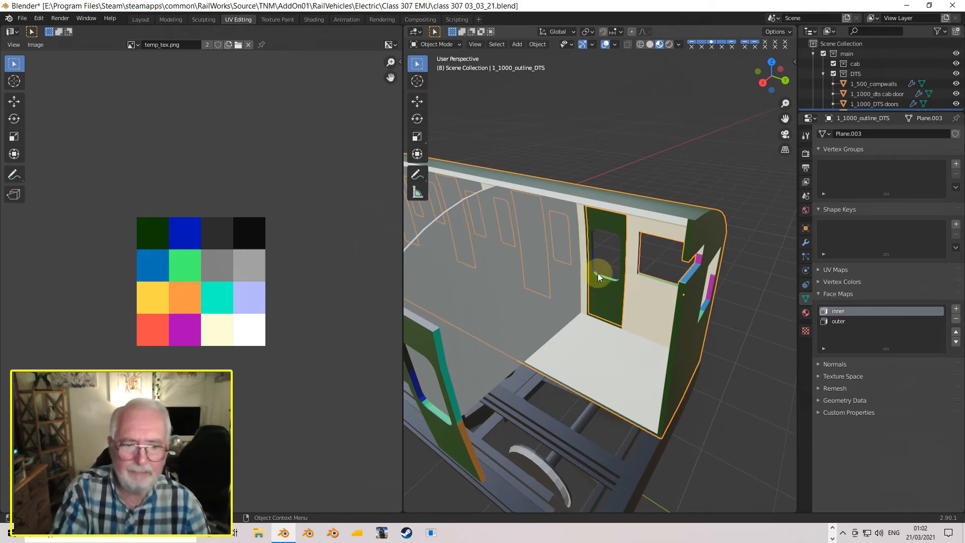
# - Select the 1_500_compwalls mesh and unwrap it from the front view with Project from View (Bounds)
pyautogui.click(507, 276)
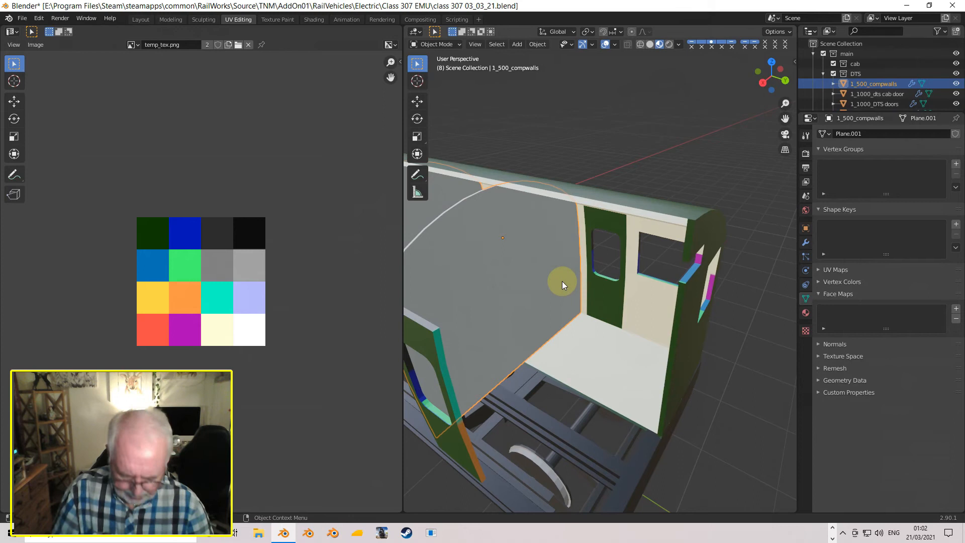
pyautogui.press('KP_1')
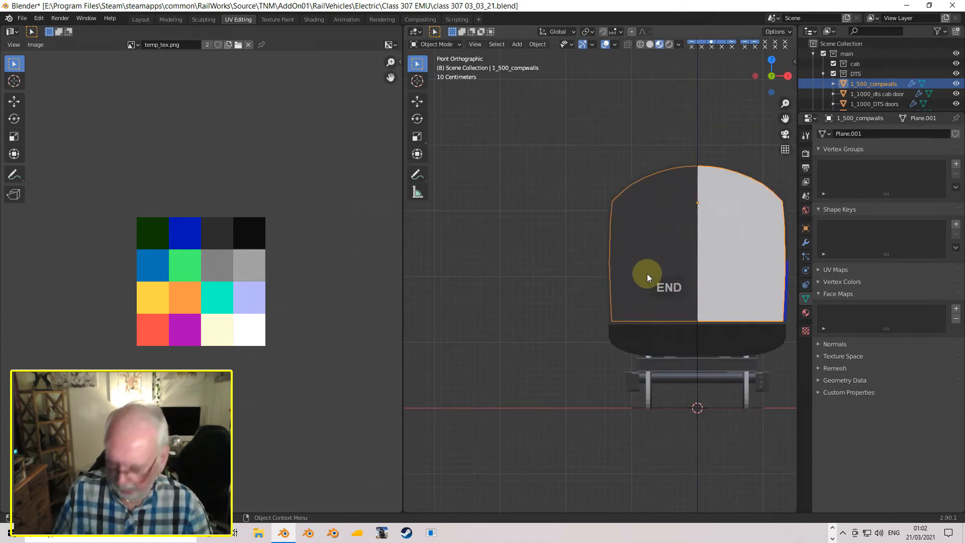
pyautogui.press('a')
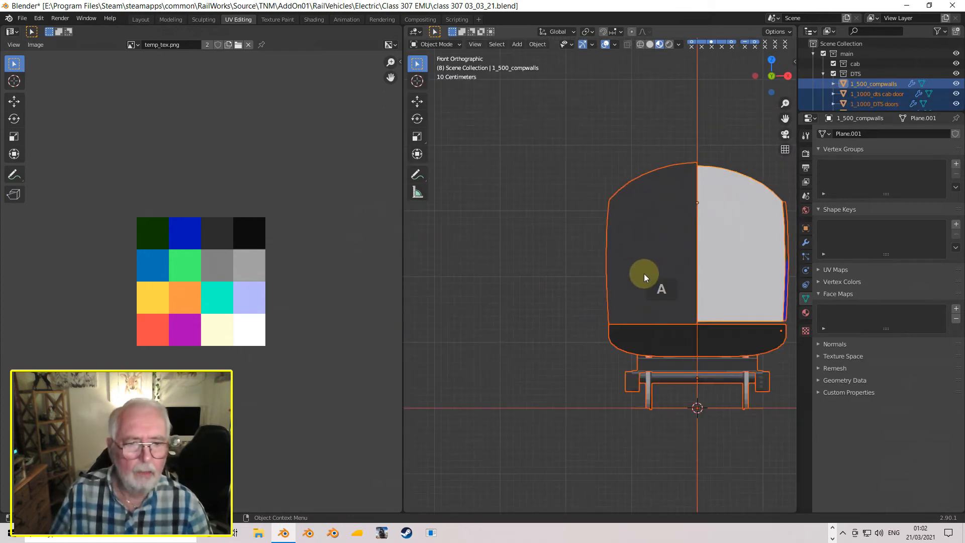
pyautogui.click(699, 273)
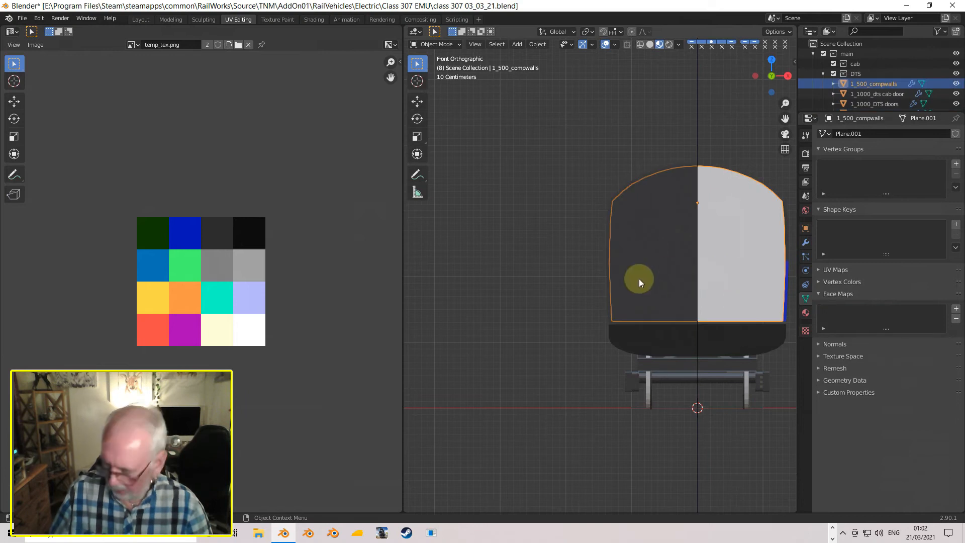
pyautogui.press('Tab')
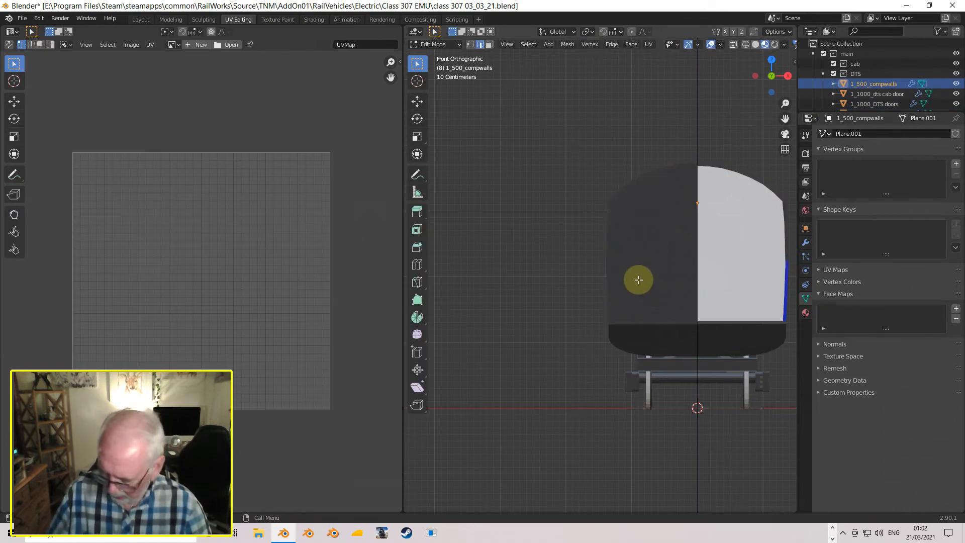
pyautogui.moveTo(639, 280); pyautogui.dragTo(554, 305, button='middle')
pyautogui.press('KP_1')
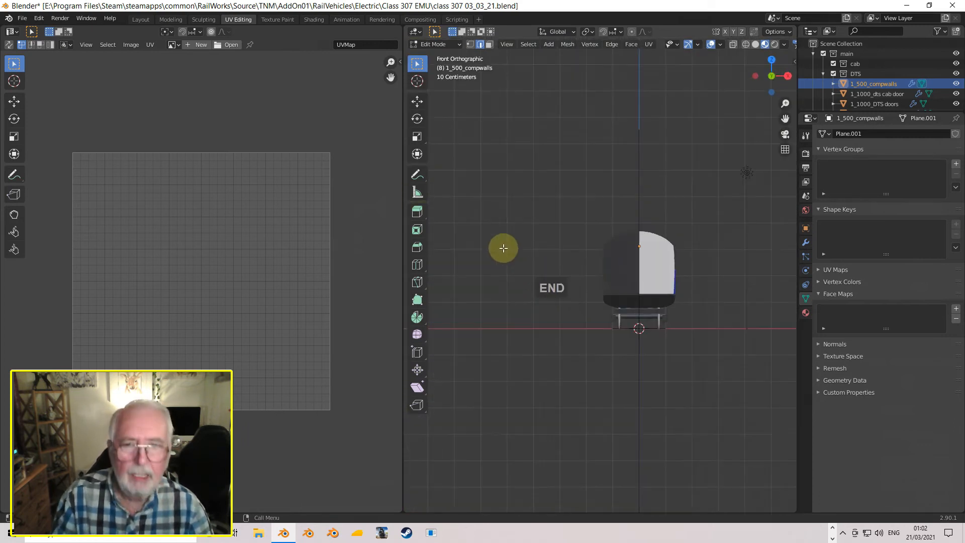
pyautogui.click(649, 44)
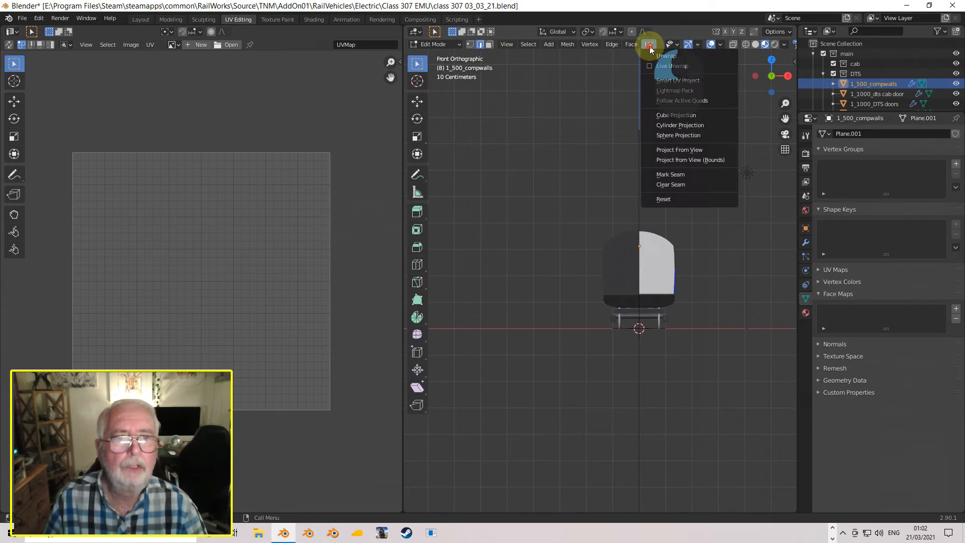
pyautogui.click(680, 160)
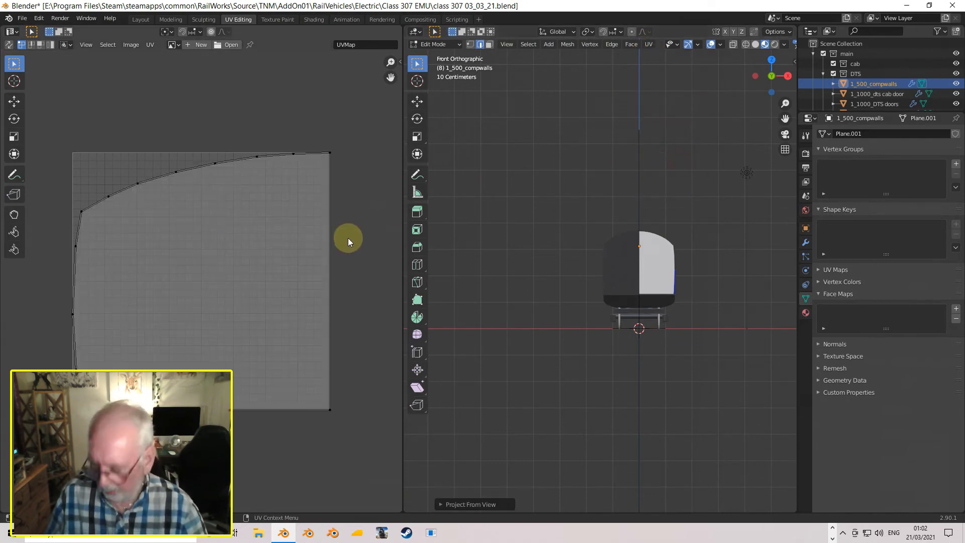
# - Assign the existing "temp" material to the compartment walls
pyautogui.click(806, 313)
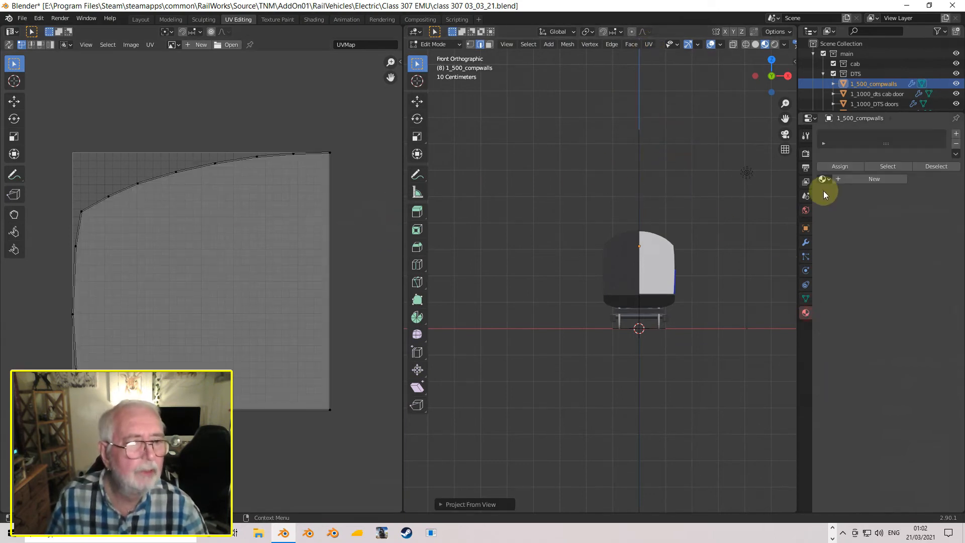
pyautogui.click(825, 179)
pyautogui.click(838, 213)
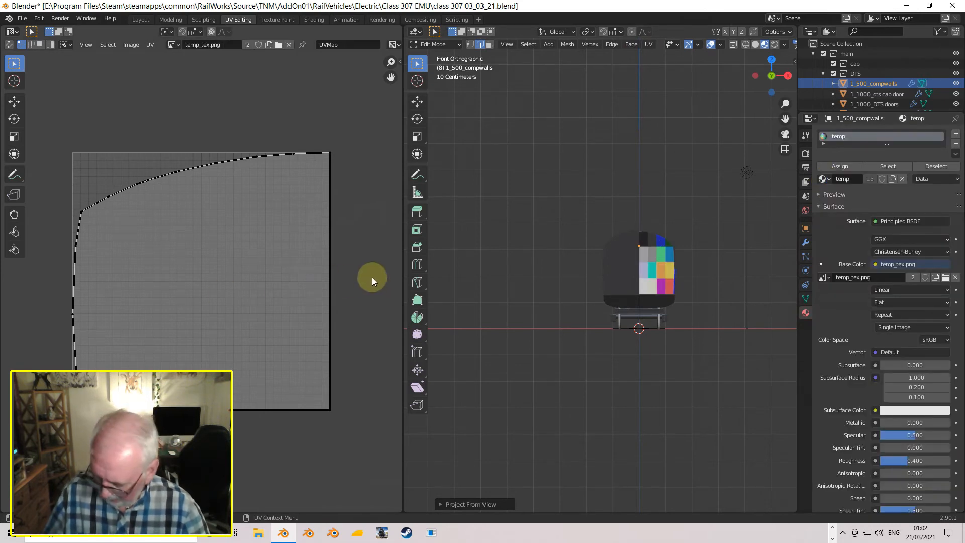
# - Shrink the compartment walls' UVs and place them inside the cream swatch of temp_tex.png
pyautogui.press('b')
pyautogui.press('Escape')
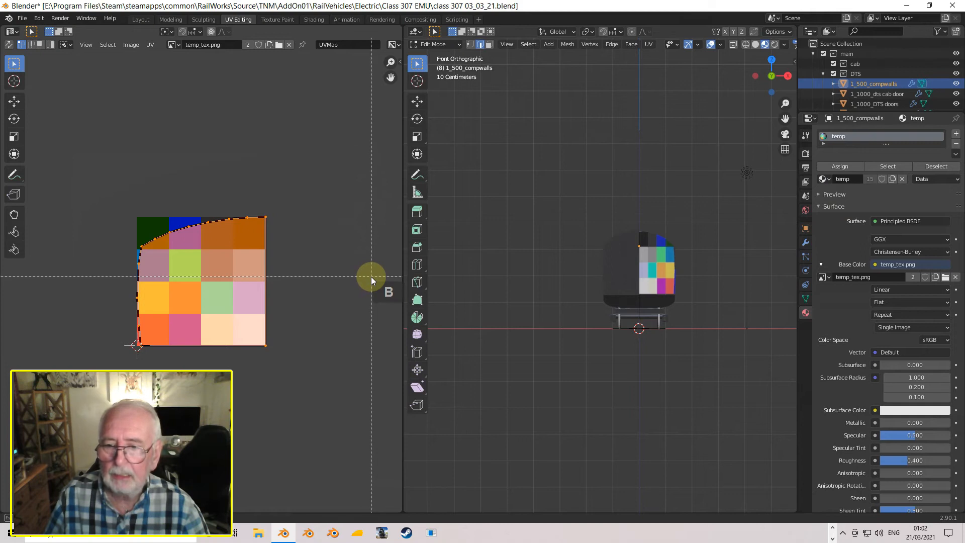
pyautogui.press('s')
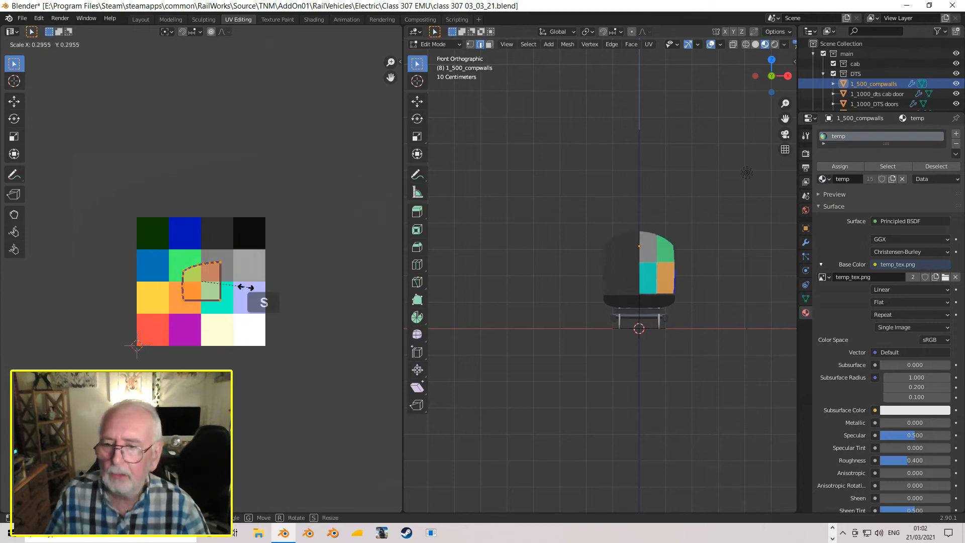
pyautogui.click(214, 292)
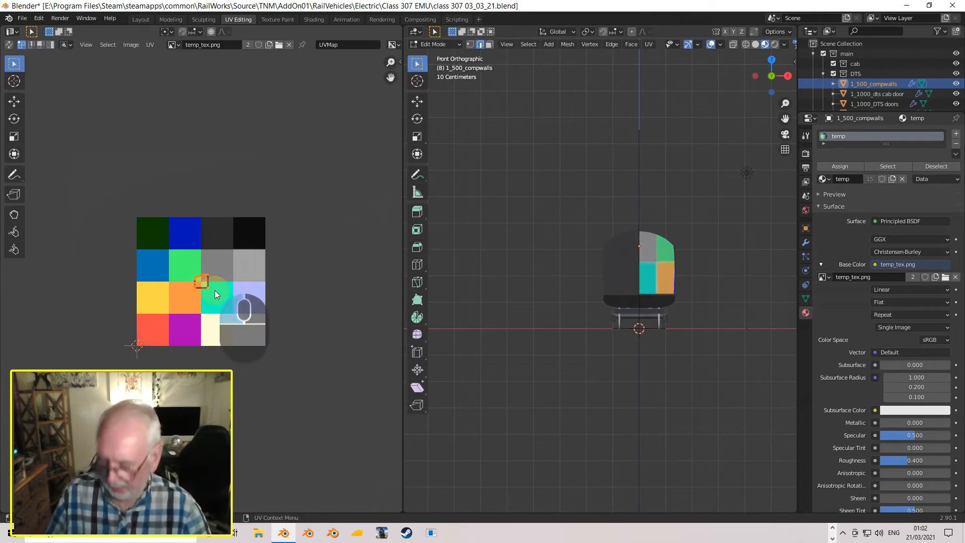
pyautogui.press('g')
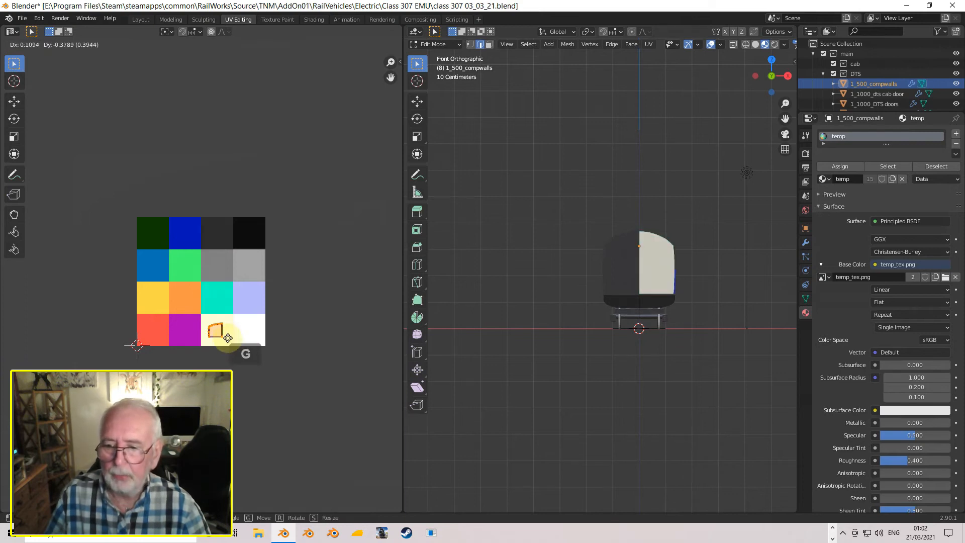
pyautogui.click(247, 360)
# - Examine the recoloured compartment walls and the coach's window cut-outs from several angles, and leave mesh editing
pyautogui.moveTo(584, 287); pyautogui.dragTo(699, 273, button='middle')
pyautogui.scroll(3, 622, 270)
pyautogui.moveTo(622, 270)
pyautogui.mouseDown(button='middle')
pyautogui.moveTo(629, 295)
pyautogui.moveTo(643, 282)
pyautogui.moveTo(629, 291)
pyautogui.moveTo(622, 280)
pyautogui.mouseUp(button='middle')
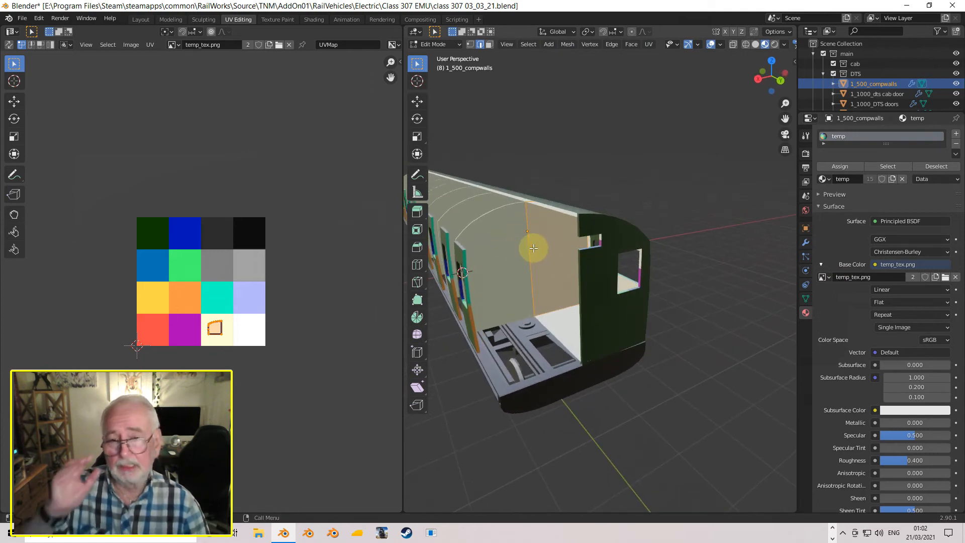
pyautogui.moveTo(532, 243); pyautogui.dragTo(533, 263, button='middle')
pyautogui.scroll(6, 575, 280)
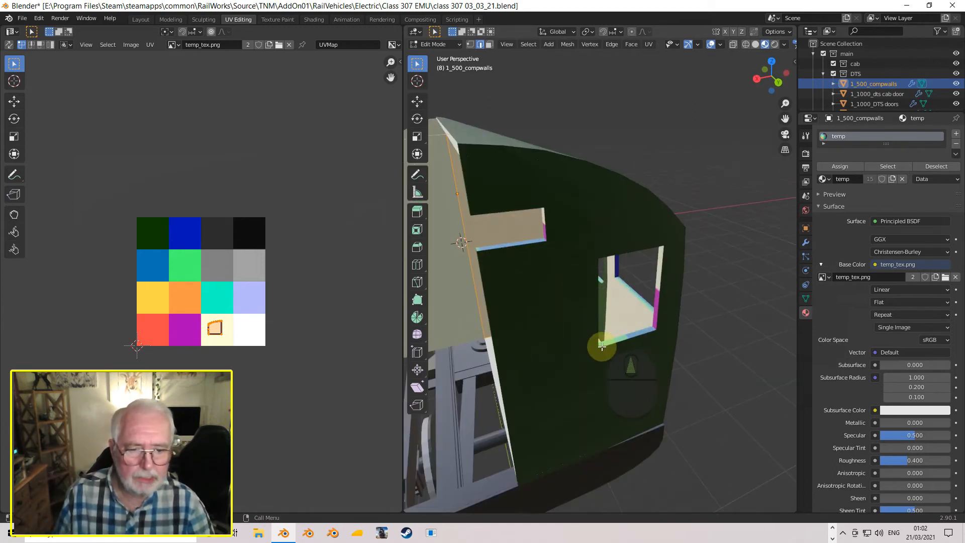
pyautogui.moveTo(656, 269); pyautogui.dragTo(565, 263, button='middle')
pyautogui.scroll(-4, 543, 282)
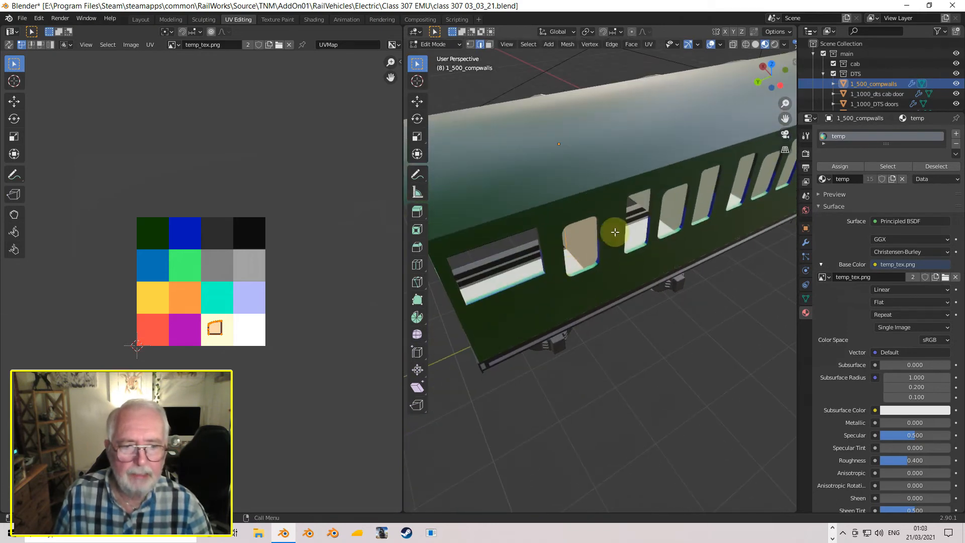
pyautogui.moveTo(672, 241); pyautogui.dragTo(638, 236, button='middle')
pyautogui.press('Tab')
# - Show the viewport and render restriction toggles in the outliner and make cab_door_cut in DTS Cutouts visible
pyautogui.scroll(-1, 900, 75)
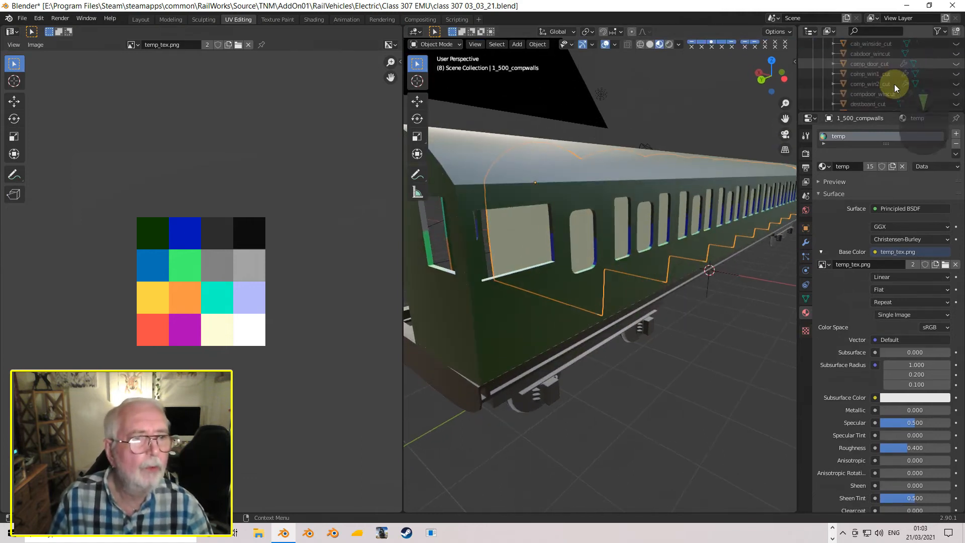
pyautogui.scroll(-5, 871, 89)
pyautogui.scroll(4, 892, 85)
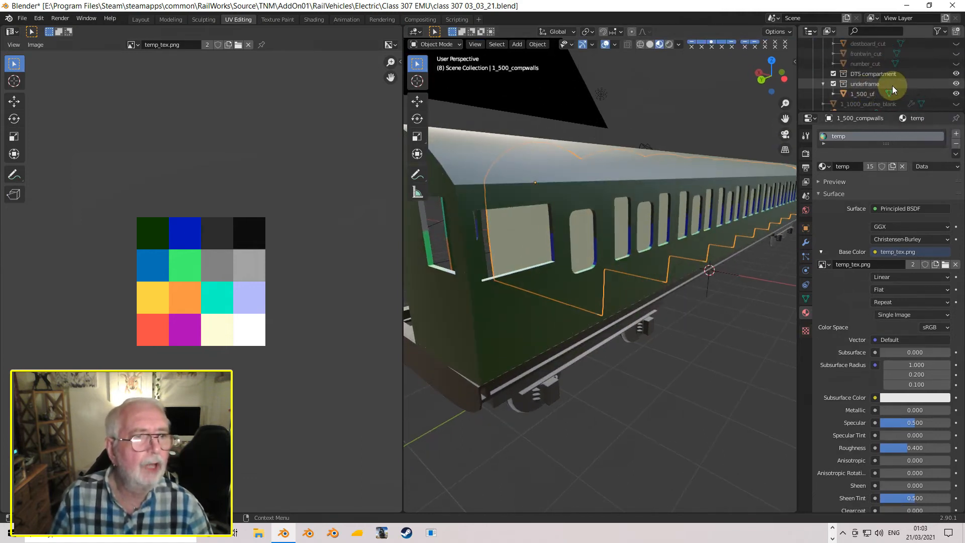
pyautogui.scroll(4, 920, 79)
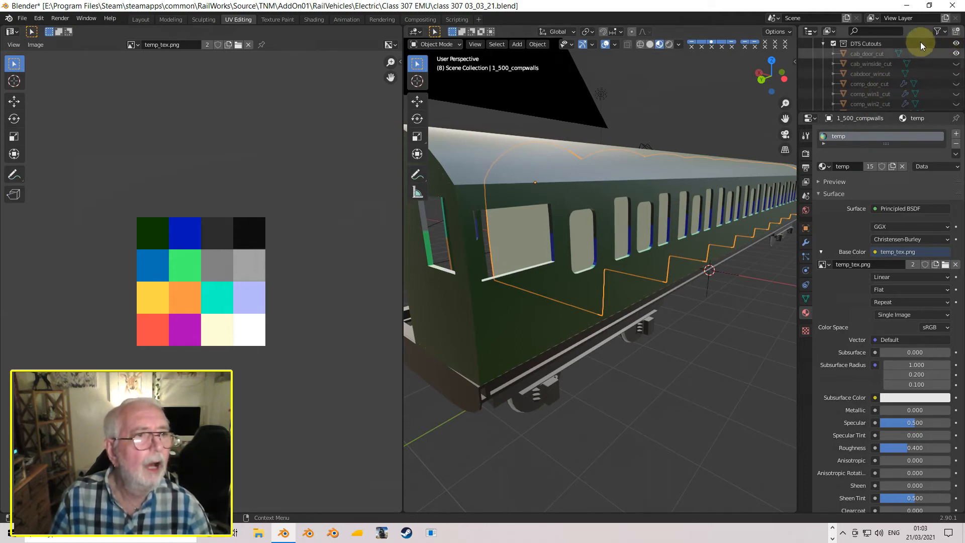
pyautogui.click(938, 32)
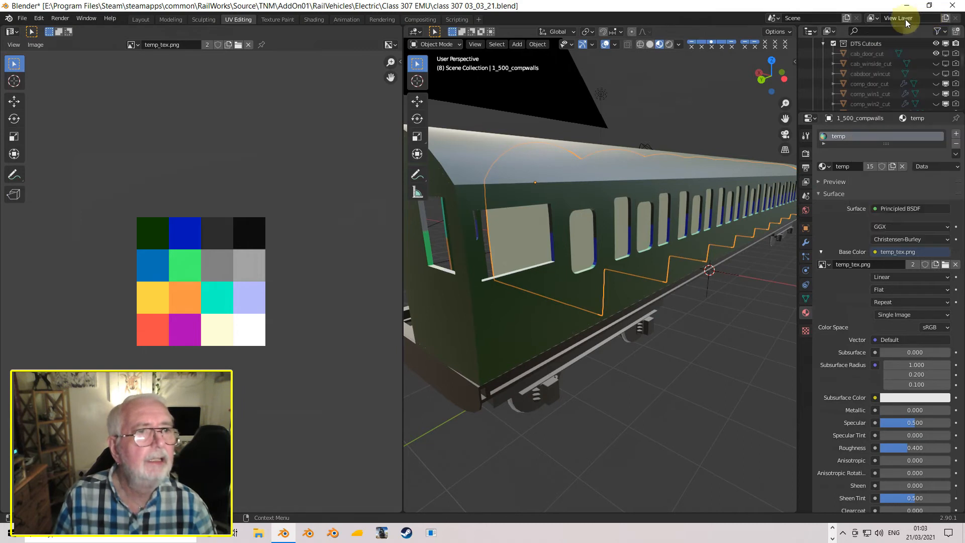
pyautogui.click(947, 54)
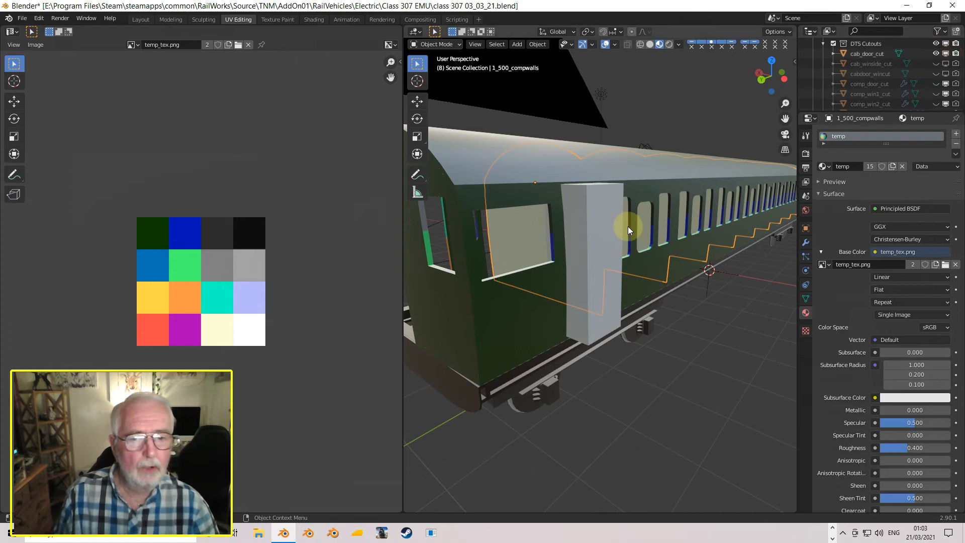
# - Select the whole mesh of the cab_door_cut object for editing and assign it the existing "temp" material
pyautogui.scroll(-3, 629, 226)
pyautogui.click(601, 239)
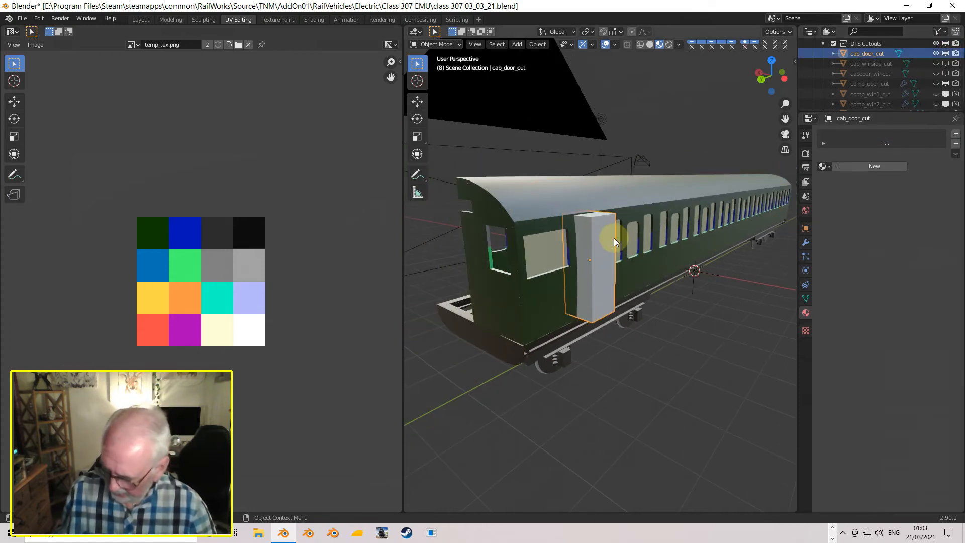
pyautogui.press('Tab')
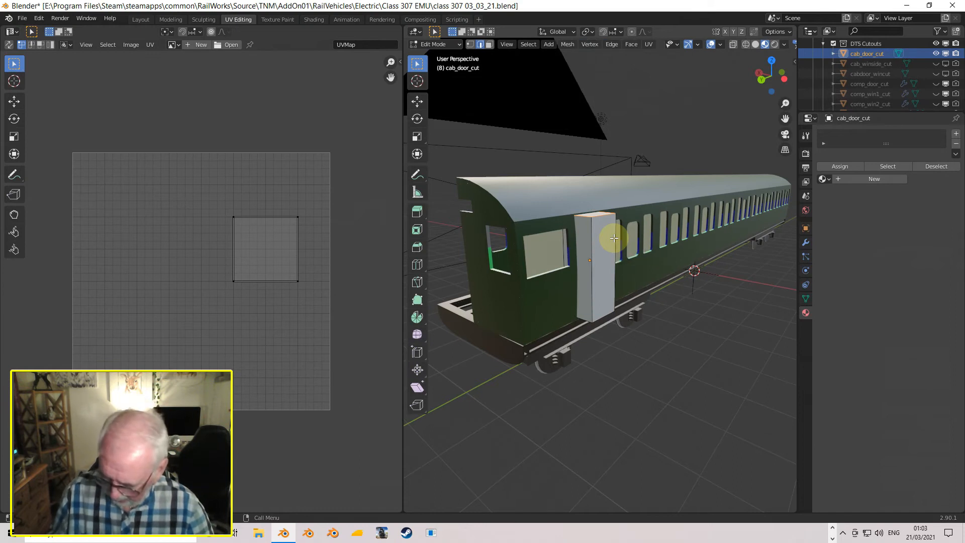
pyautogui.press('a')
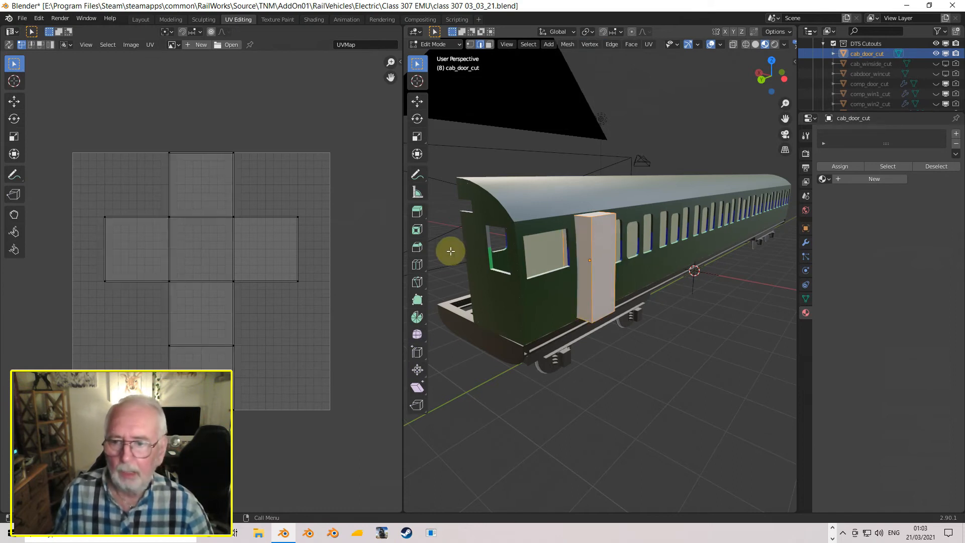
pyautogui.click(822, 180)
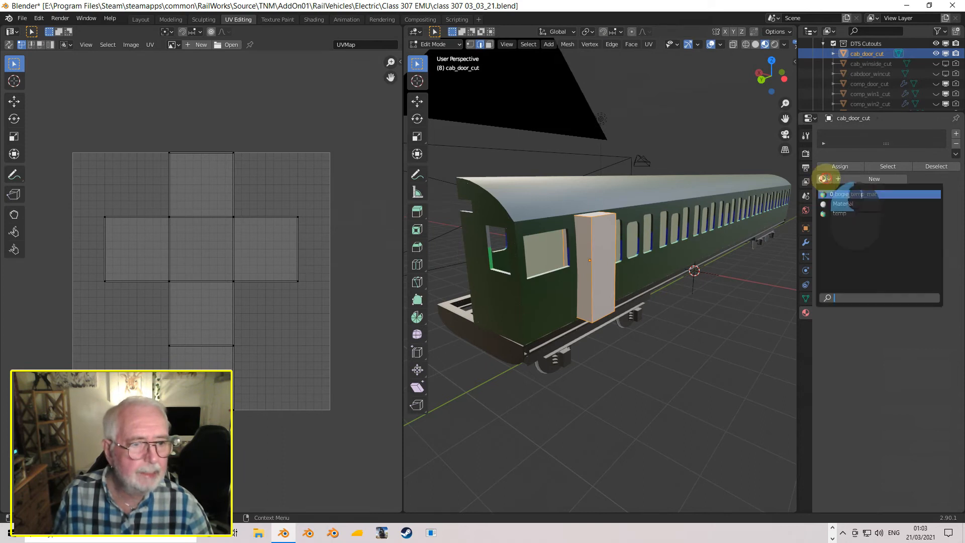
pyautogui.click(845, 212)
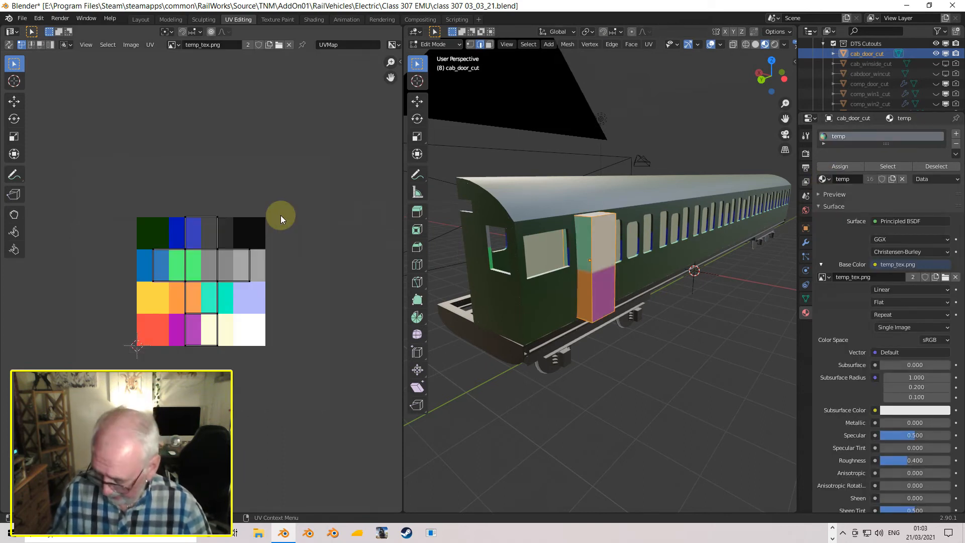
# - Shrink all UVs of the cab door cutter and place them inside the dark green swatch
pyautogui.press('a')
pyautogui.press('s')
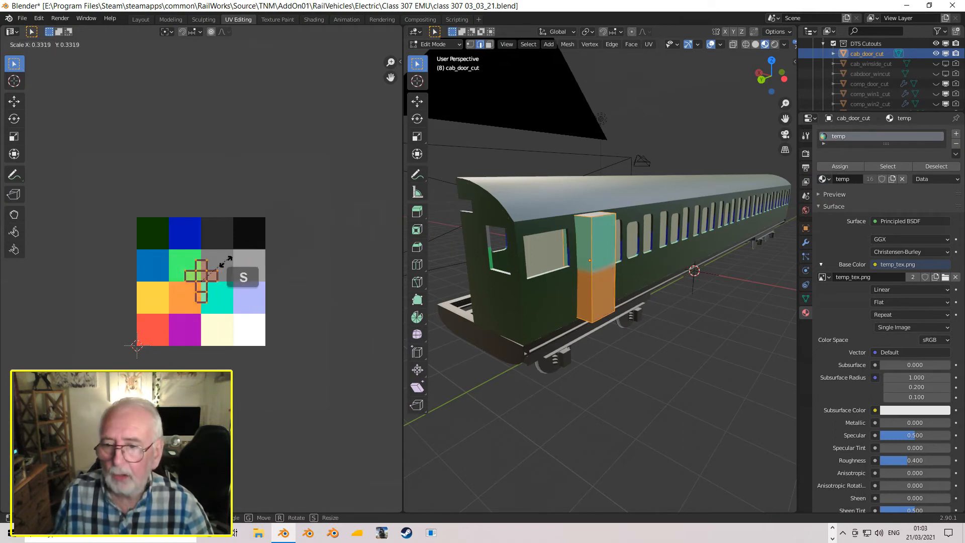
pyautogui.click(213, 276)
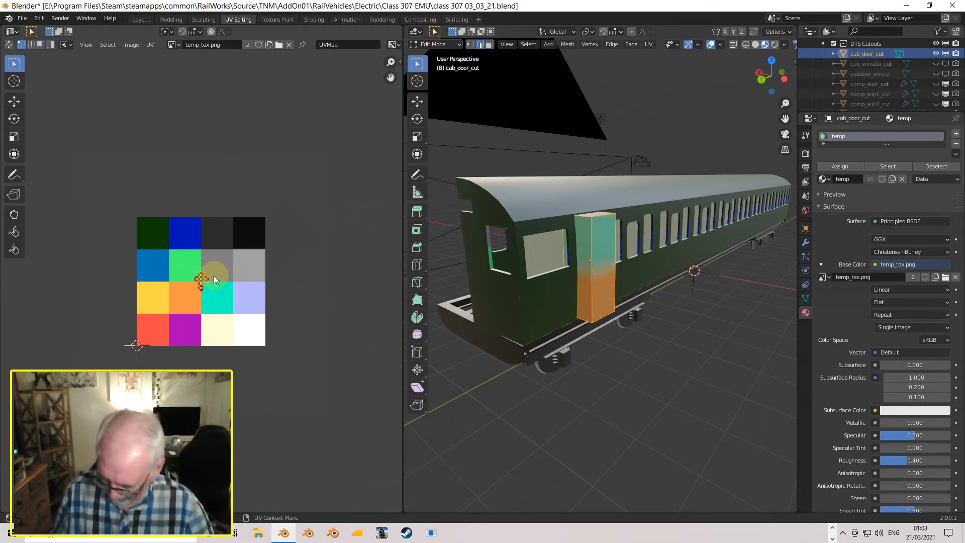
pyautogui.press('g')
pyautogui.click(166, 230)
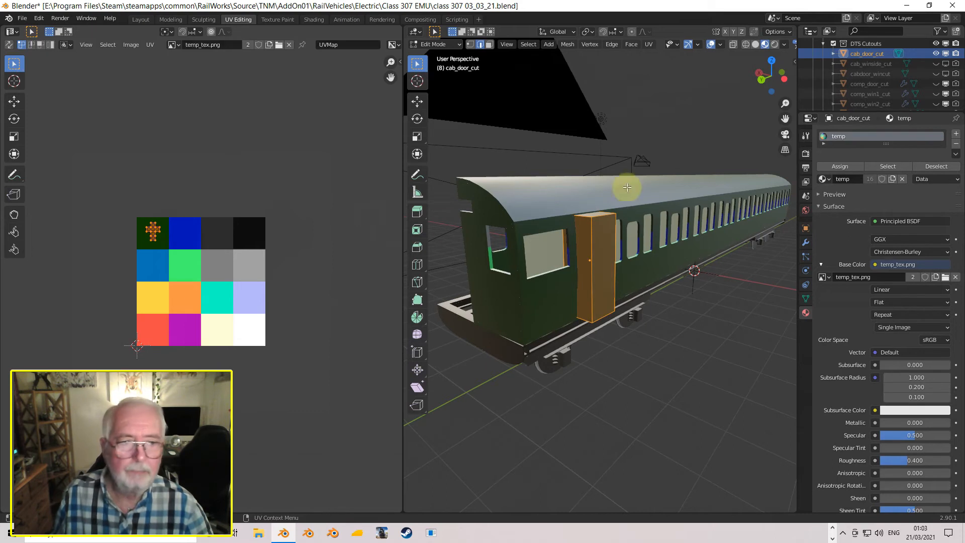
# - Hide the cab_door_cut object and inspect the edges of the coach's window openings up close
pyautogui.click(936, 53)
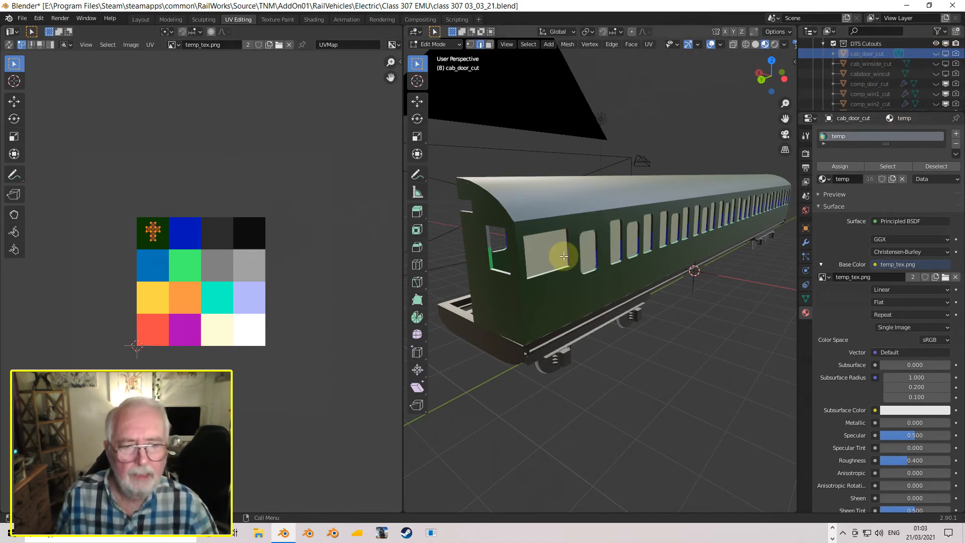
pyautogui.scroll(8, 563, 254)
pyautogui.scroll(-2, 552, 270)
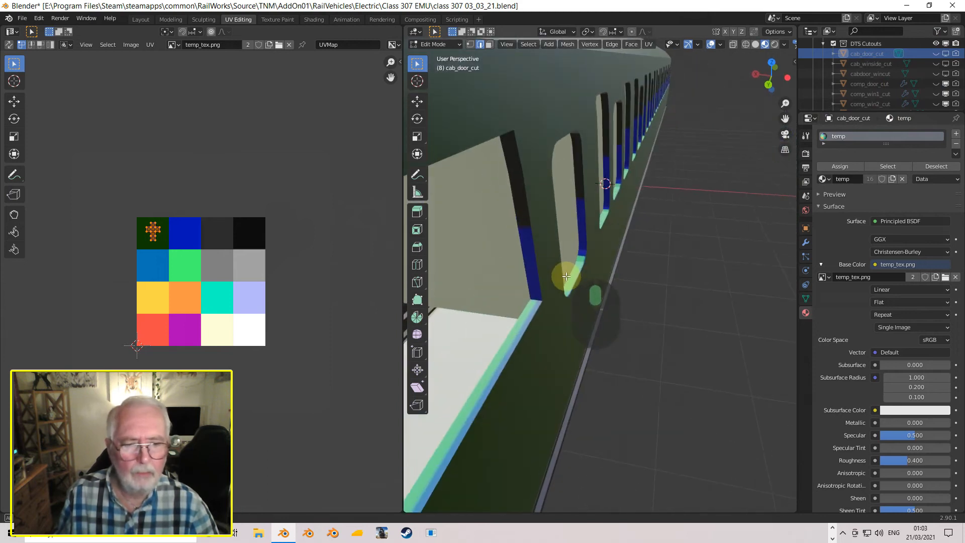
# - Leave mesh editing, show the cab_door_cut object again to check it against the coach side, and hide it
pyautogui.scroll(-4, 533, 270)
pyautogui.moveTo(517, 270); pyautogui.dragTo(506, 253, button='middle')
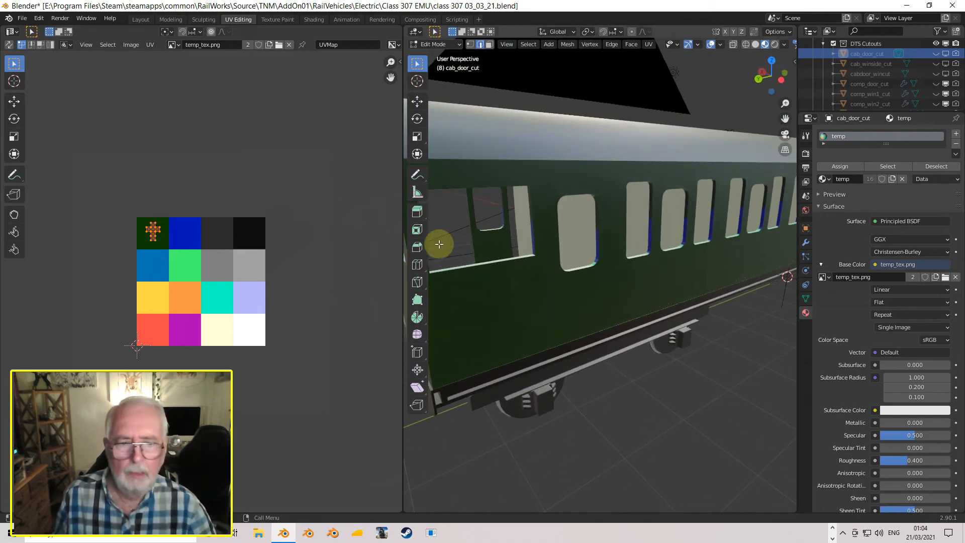
pyautogui.press('Tab')
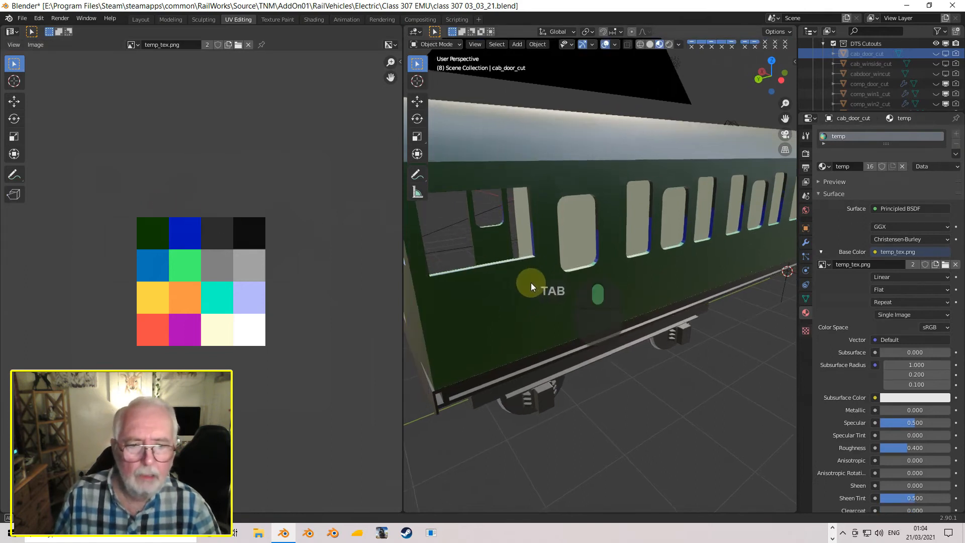
pyautogui.moveTo(531, 283); pyautogui.dragTo(546, 273, button='middle')
pyautogui.press('Tab')
pyautogui.click(937, 54)
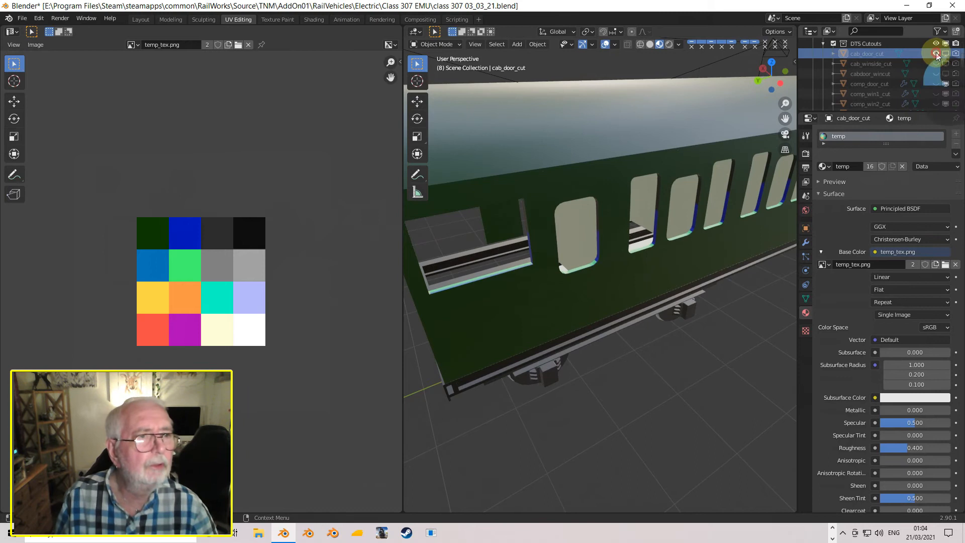
pyautogui.moveTo(659, 214)
pyautogui.mouseDown(button='middle')
pyautogui.moveTo(674, 188)
pyautogui.moveTo(665, 203)
pyautogui.mouseUp(button='middle')
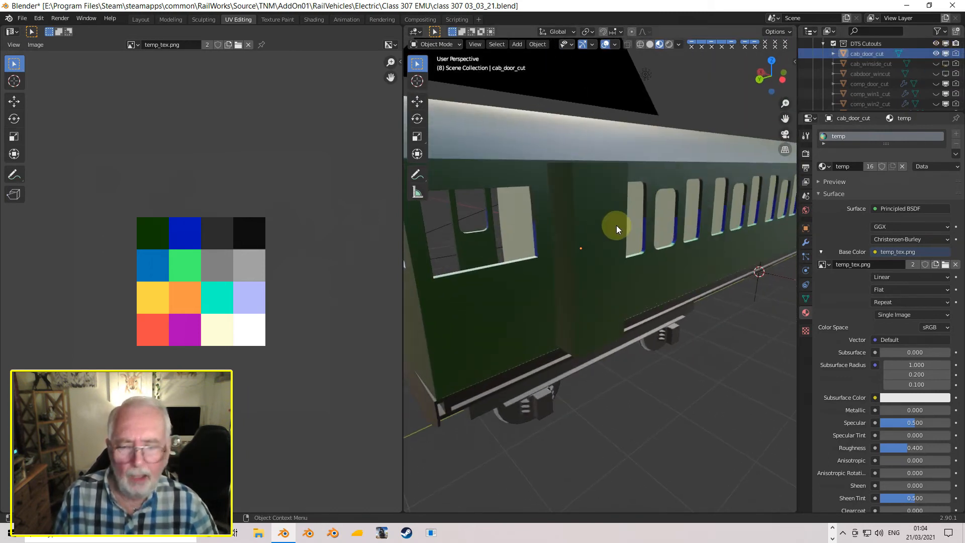
pyautogui.press('Tab')
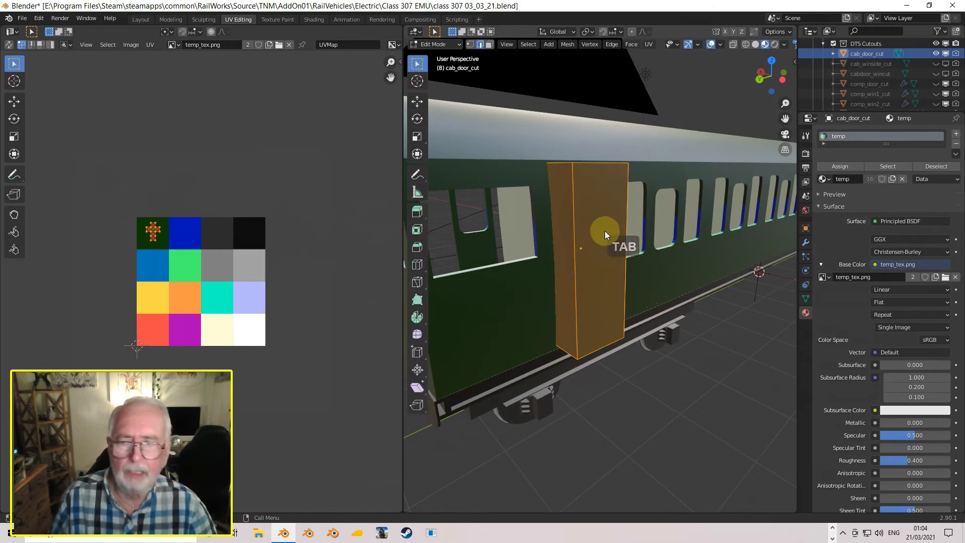
pyautogui.press('Tab')
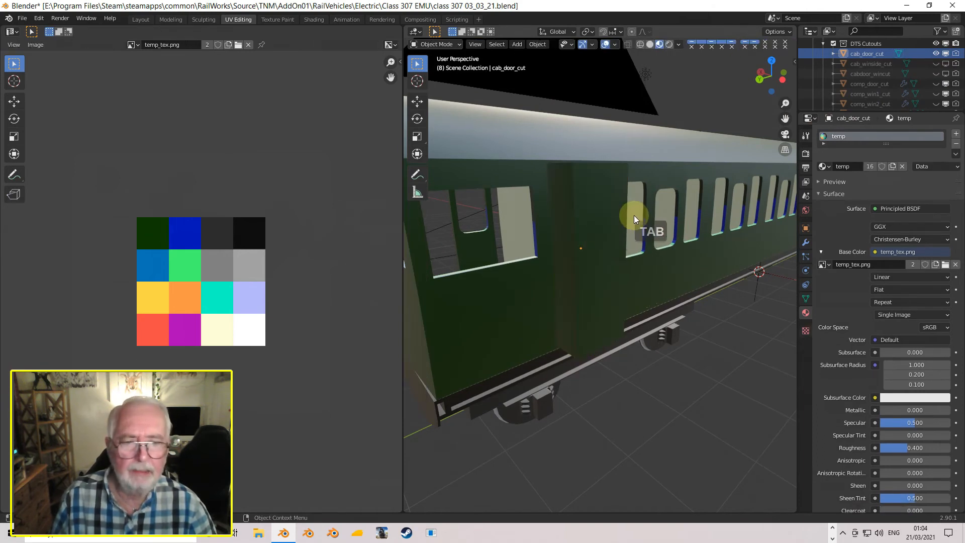
pyautogui.click(936, 53)
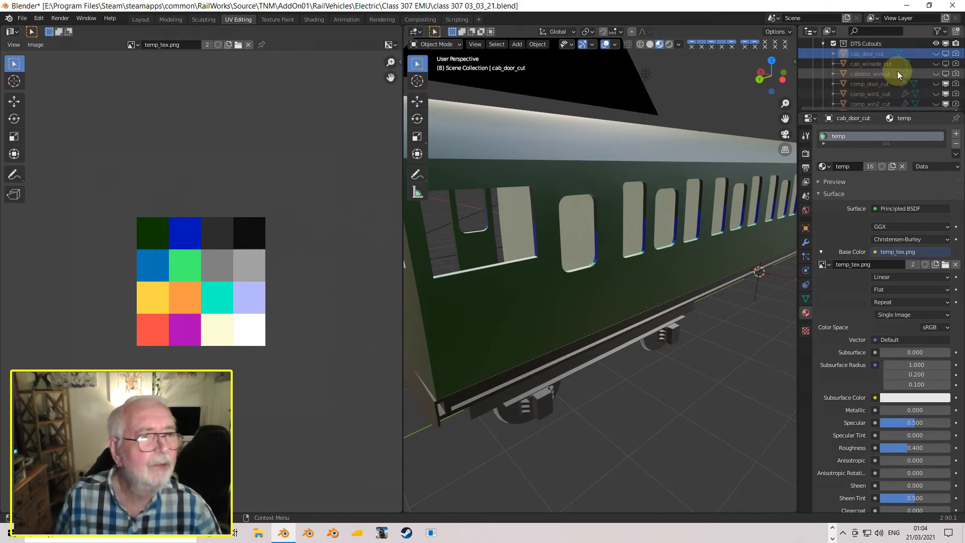
# - Make cabdoor_wincut visible, select its whole mesh for editing and assign it the existing "temp" material
pyautogui.click(936, 73)
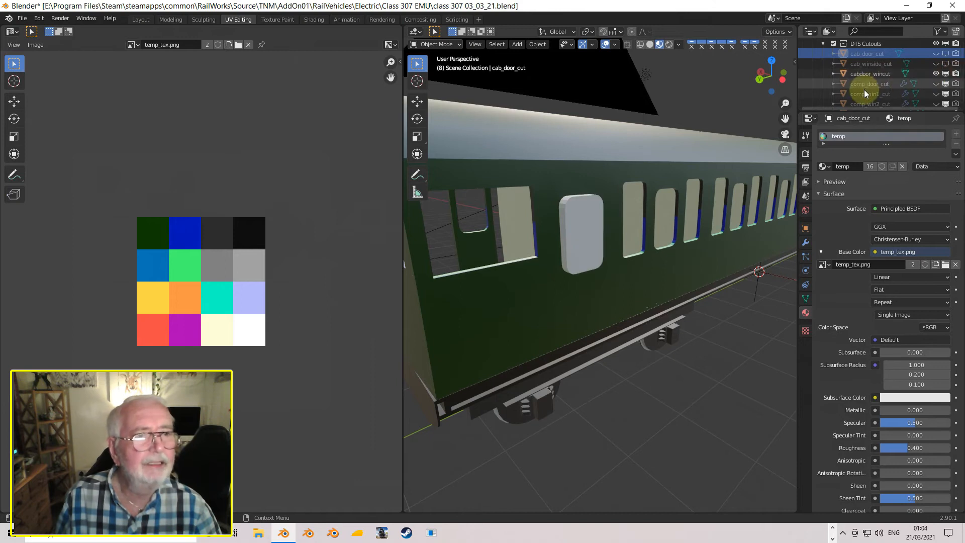
pyautogui.click(586, 239)
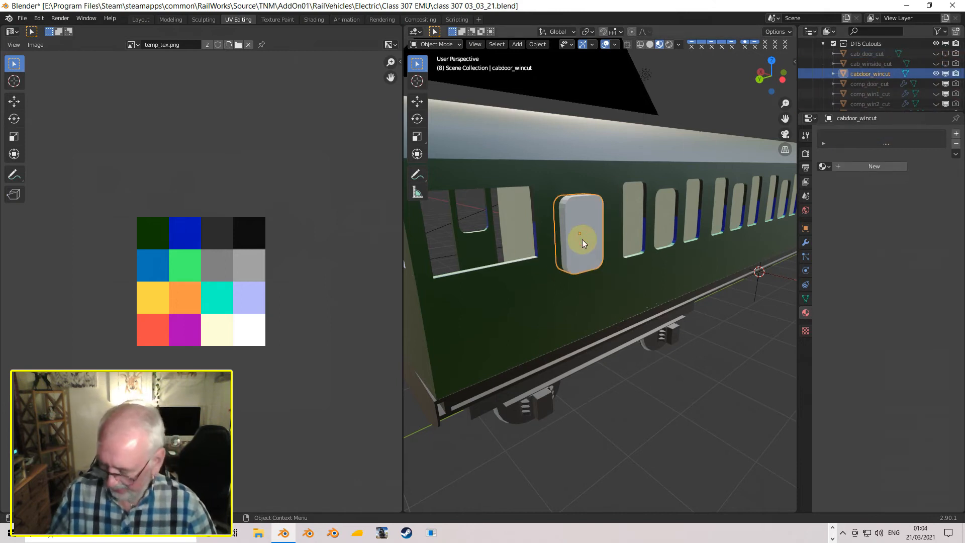
pyautogui.press('Tab')
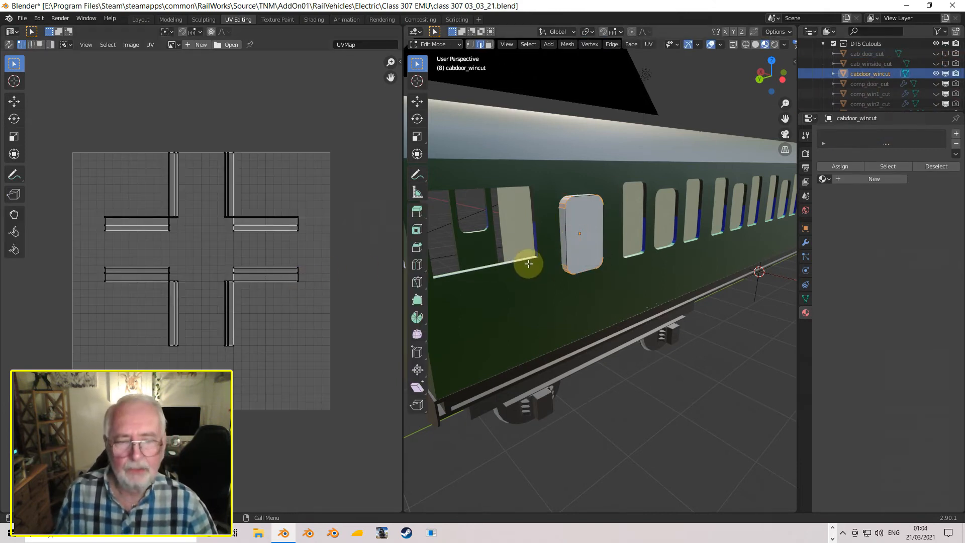
pyautogui.press('a')
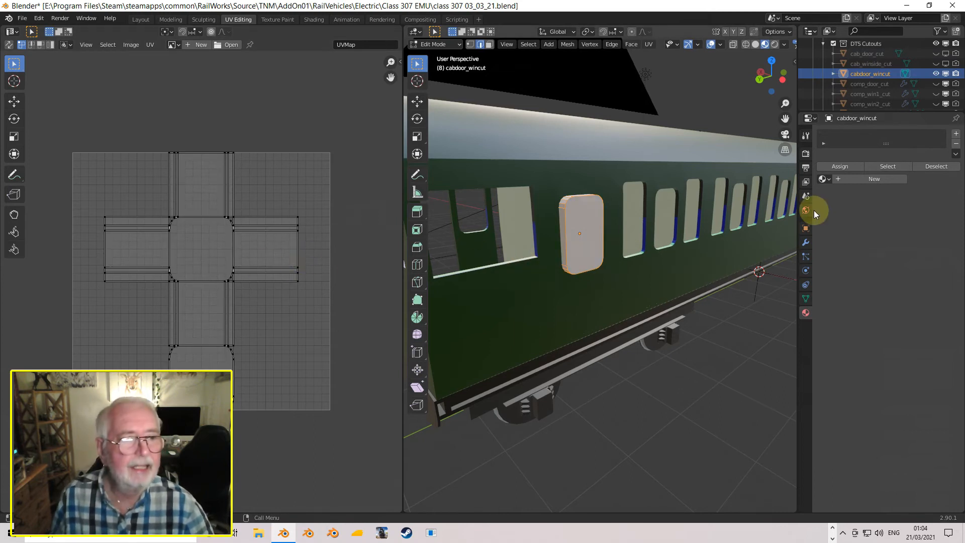
pyautogui.click(825, 179)
pyautogui.click(839, 213)
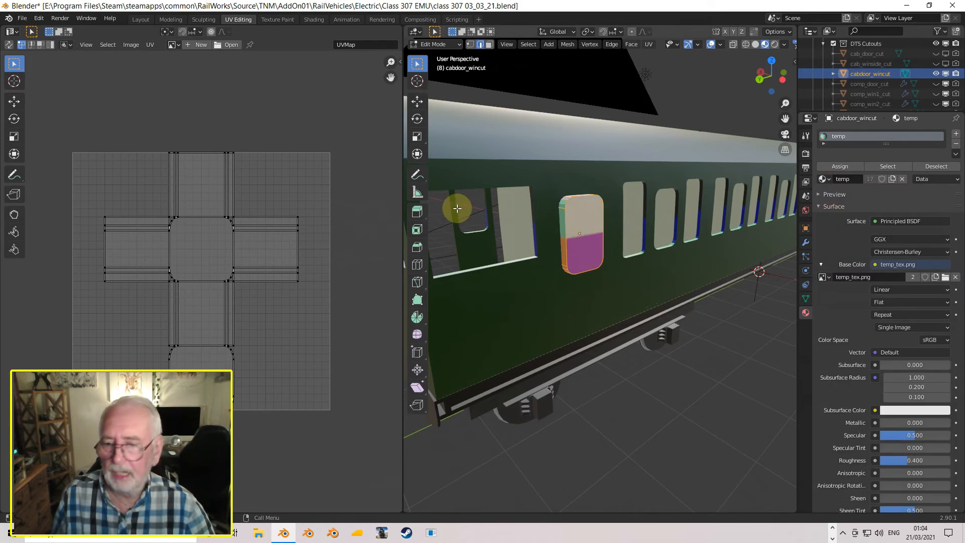
# - Shrink all UVs of the cab door window cutter and place them inside the dark green swatch
pyautogui.press('a')
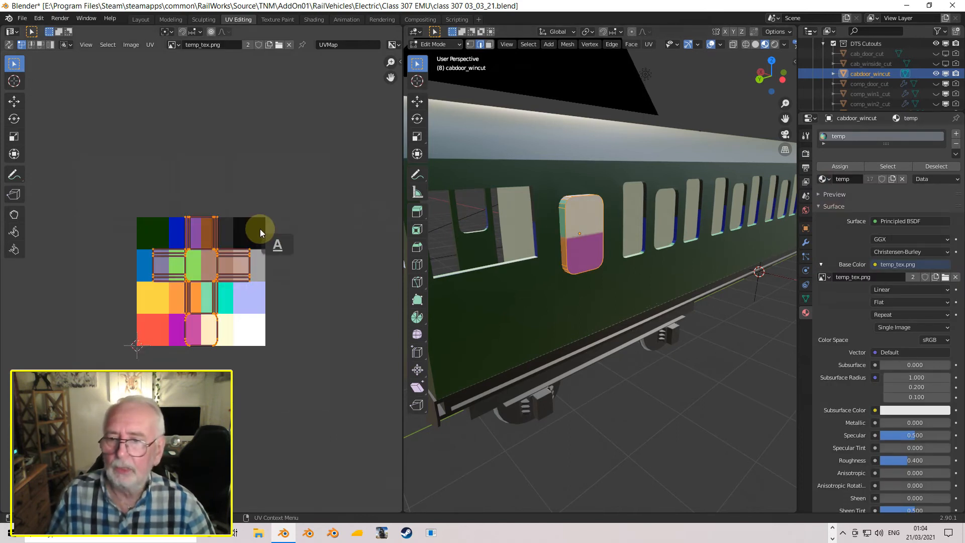
pyautogui.press('s')
pyautogui.click(211, 276)
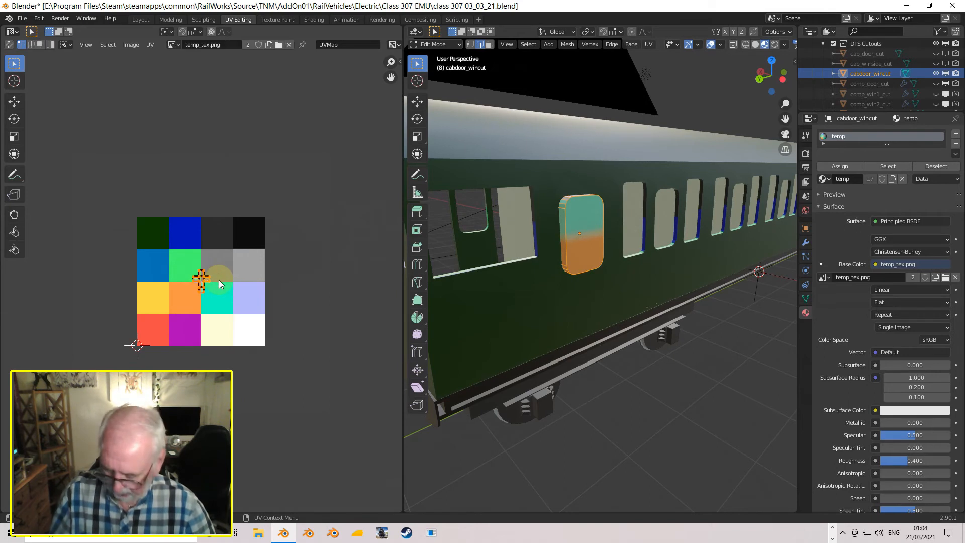
pyautogui.press('g')
pyautogui.click(171, 235)
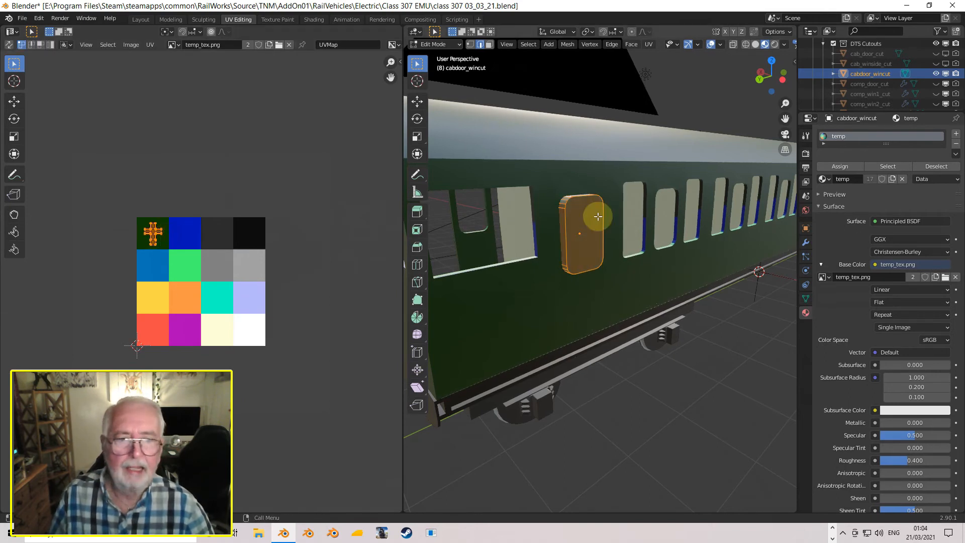
# - Hide the cabdoor_wincut object and inspect the edges of the cab door's window opening
pyautogui.click(946, 74)
pyautogui.scroll(6, 556, 276)
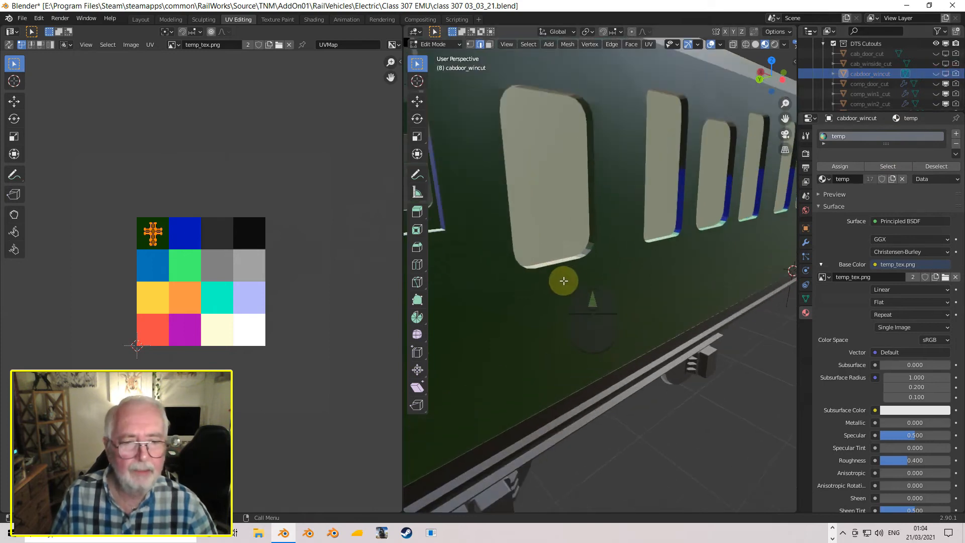
pyautogui.moveTo(557, 318); pyautogui.dragTo(562, 280, button='middle')
pyautogui.scroll(-8, 561, 280)
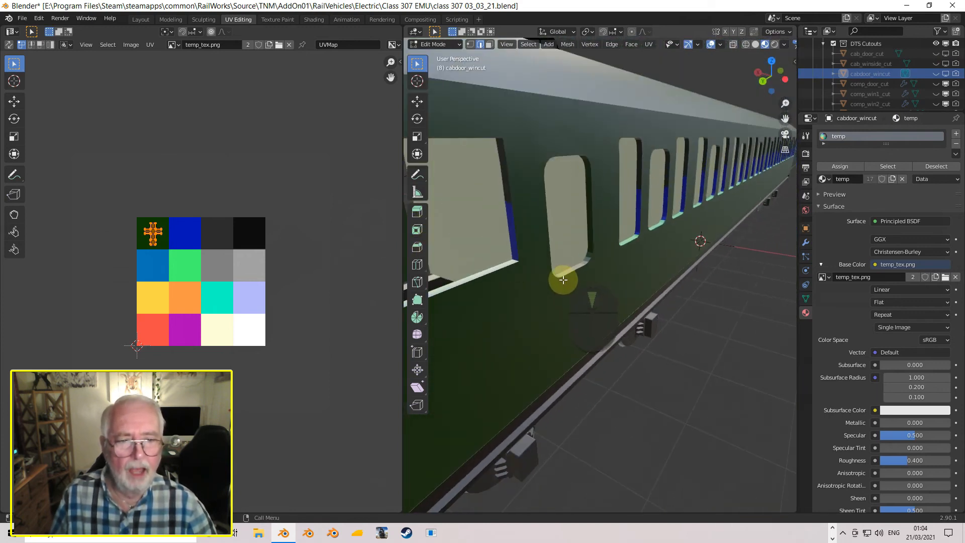
pyautogui.scroll(-2, 561, 286)
pyautogui.keyDown('shift'); pyautogui.moveTo(550, 274); pyautogui.dragTo(591, 285, button='middle'); pyautogui.keyUp('shift')
pyautogui.scroll(-2, 593, 284)
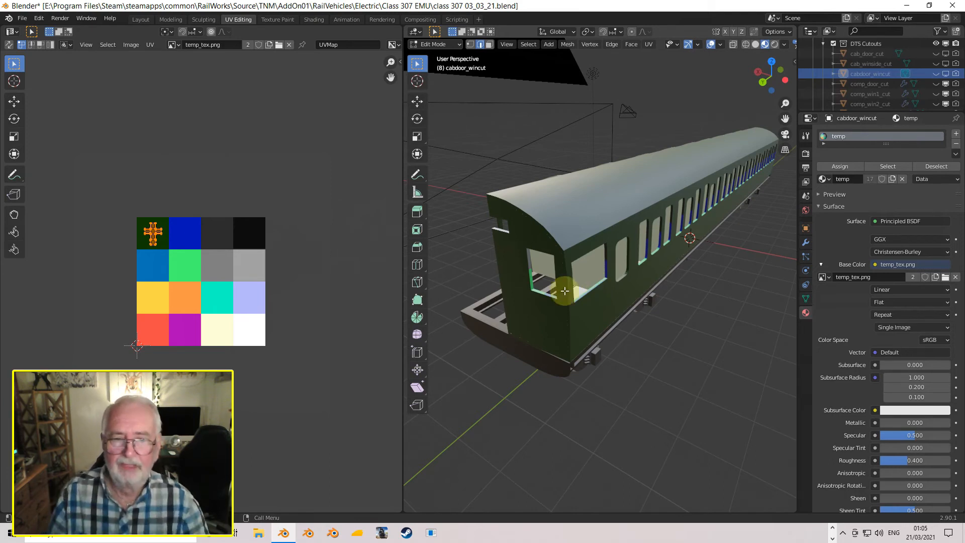
# - Edit the comp_door_cut object with the "temp" material and shrink its UVs for the dark green swatch
pyautogui.hotkey('ctrl', 'z')
pyautogui.hotkey('ctrl', 'z')
pyautogui.hotkey('ctrl', 'z')
pyautogui.press('Tab')
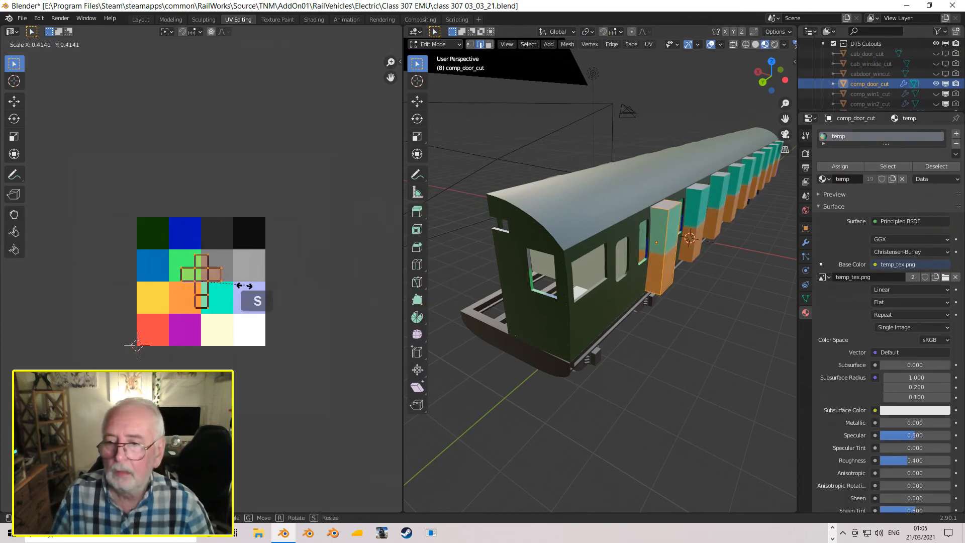
pyautogui.press('Tab')
# - Continue with the compartment window cutters, selecting the whole mesh of comp_win2_cut for editing
pyautogui.click(894, 93)
pyautogui.press('Tab')
pyautogui.press('Tab')
pyautogui.press('Tab')
pyautogui.press('a')
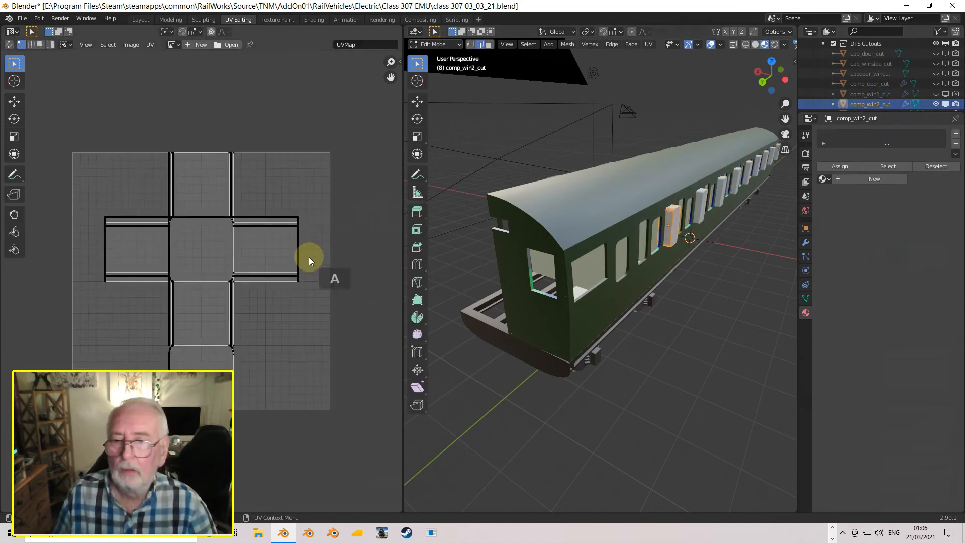
# - Make compdoor_wincut visible, assign it the existing "temp" material and colour its faces dark green
pyautogui.press('Tab')
pyautogui.scroll(-3, 900, 76)
pyautogui.click(925, 74)
pyautogui.press('Tab')
pyautogui.click(825, 179)
pyautogui.click(833, 214)
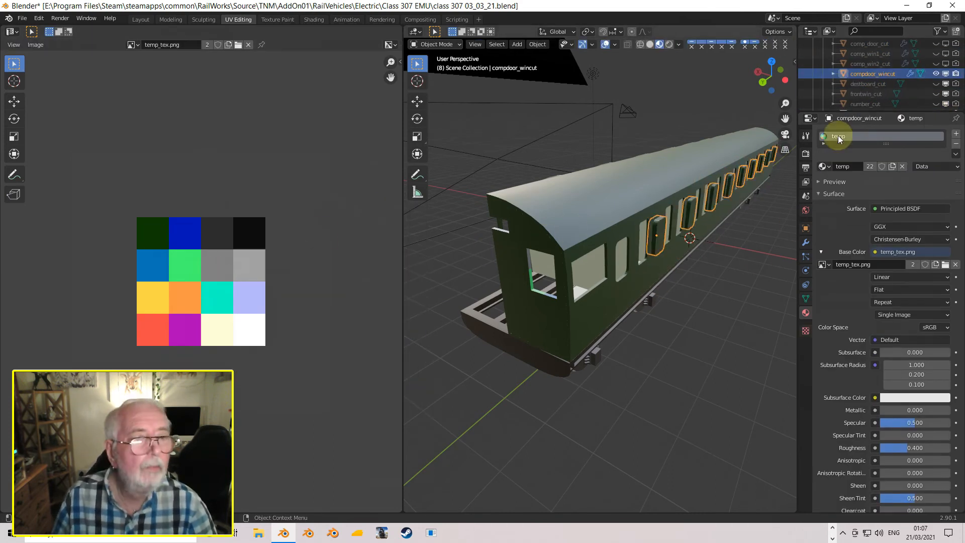
pyautogui.press('Tab')
pyautogui.click(536, 272)
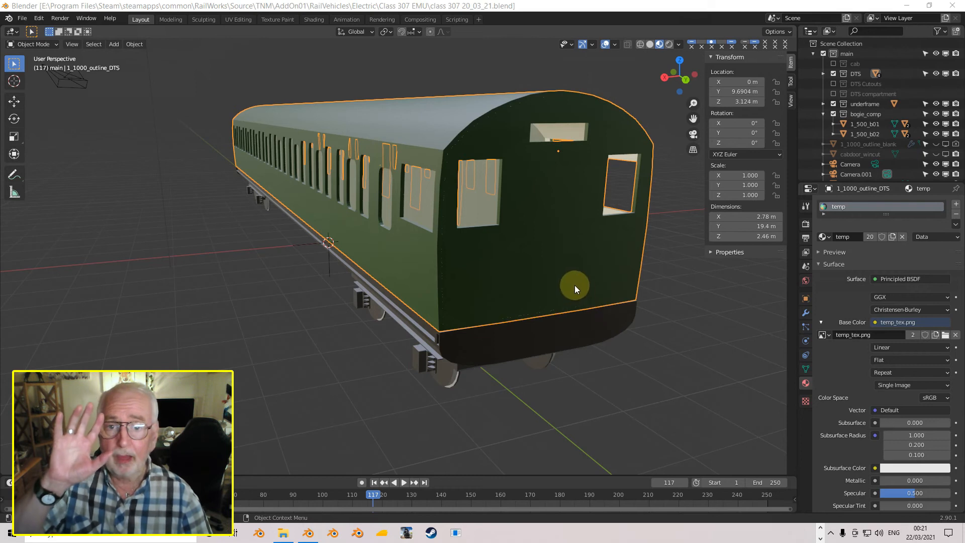
# - Inspect the inner edges of the window openings along both sides of the coach
pyautogui.moveTo(569, 292); pyautogui.dragTo(478, 312, button='middle')
pyautogui.scroll(5, 477, 311)
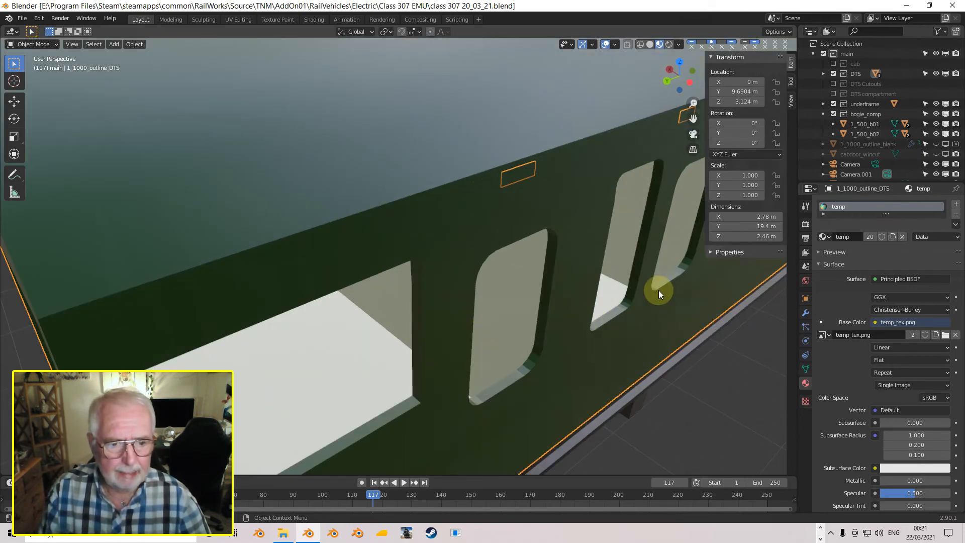
pyautogui.moveTo(511, 381); pyautogui.dragTo(463, 370, button='middle')
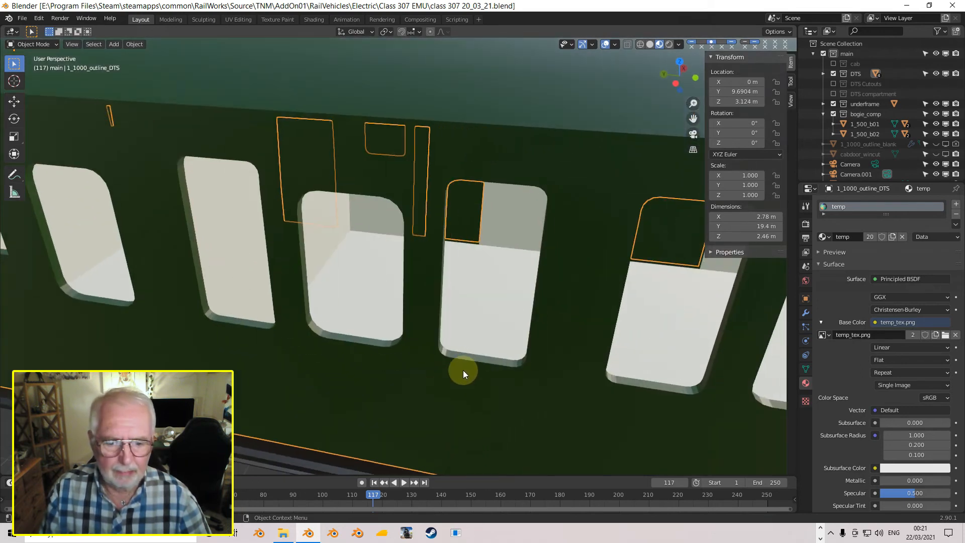
pyautogui.moveTo(331, 284); pyautogui.dragTo(500, 265, button='middle')
pyautogui.scroll(-5, 412, 293)
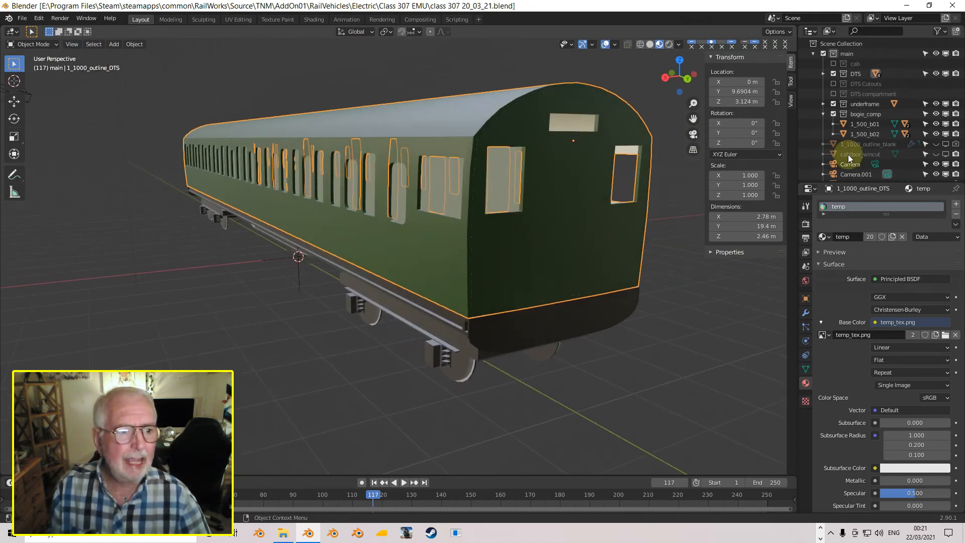
# - Collapse the bogie_comp collection and remove the cabdoor_wincut object from the main collection, keeping it in DTS Cutouts
pyautogui.scroll(-5, 865, 146)
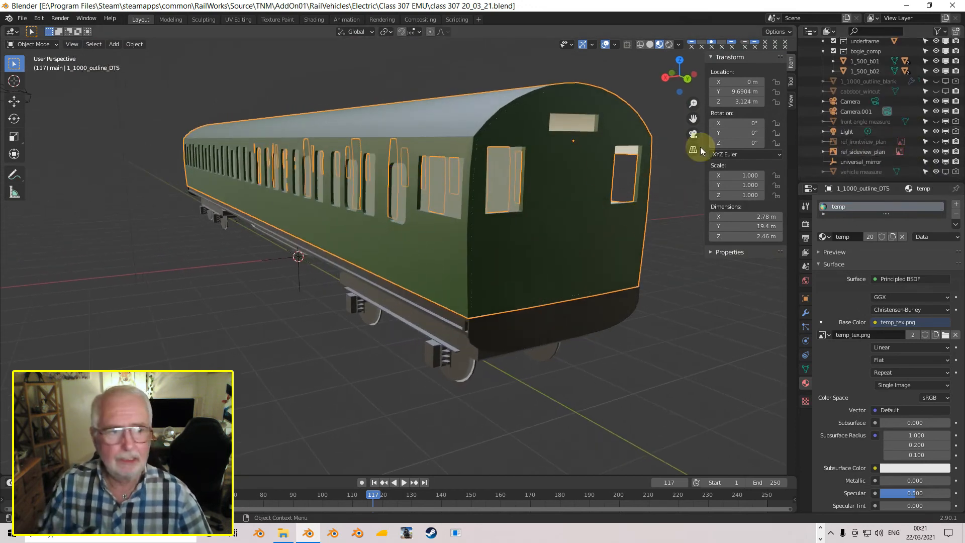
pyautogui.scroll(5, 873, 87)
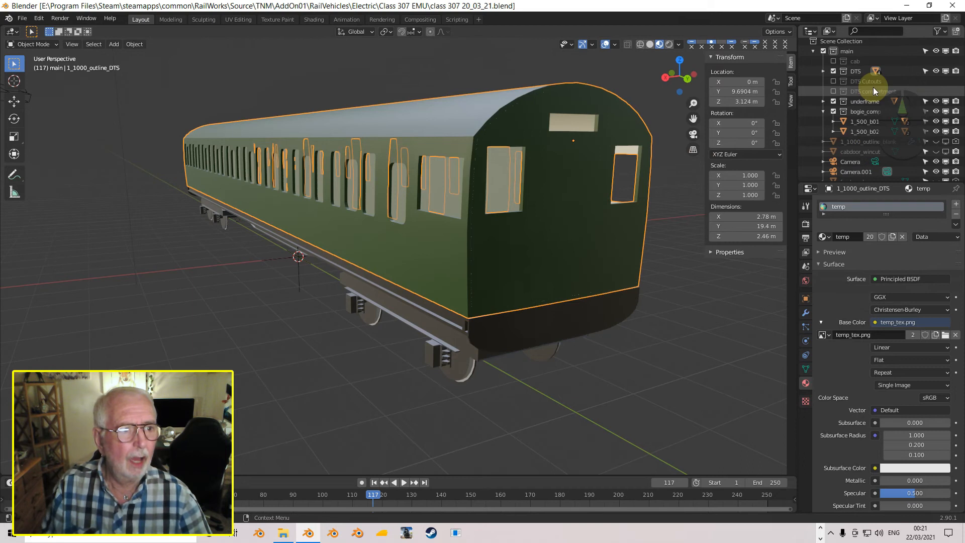
pyautogui.click(824, 111)
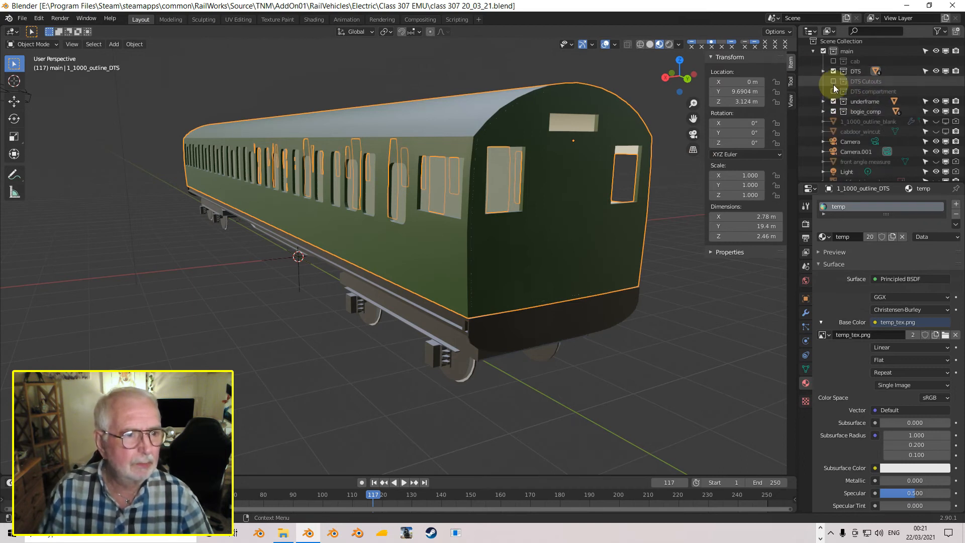
pyautogui.click(842, 132)
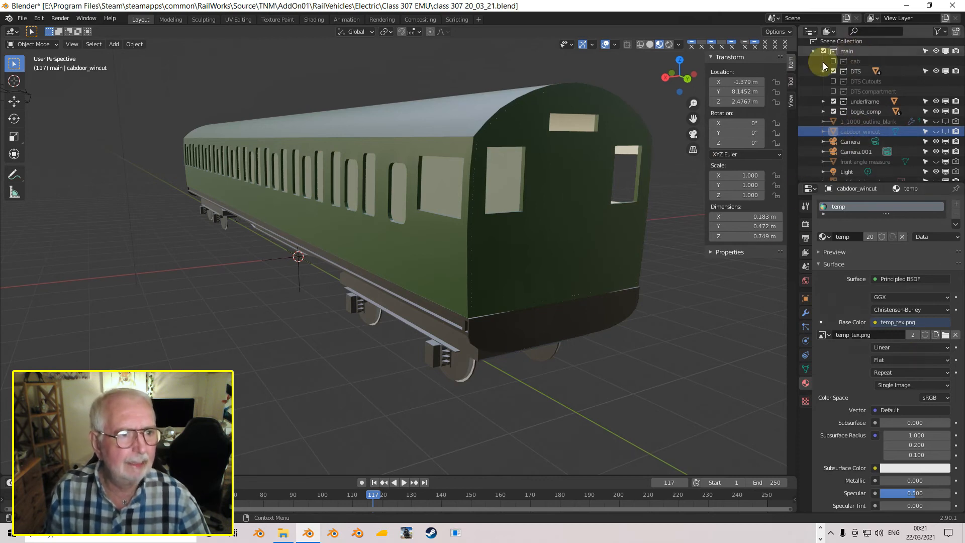
pyautogui.click(806, 299)
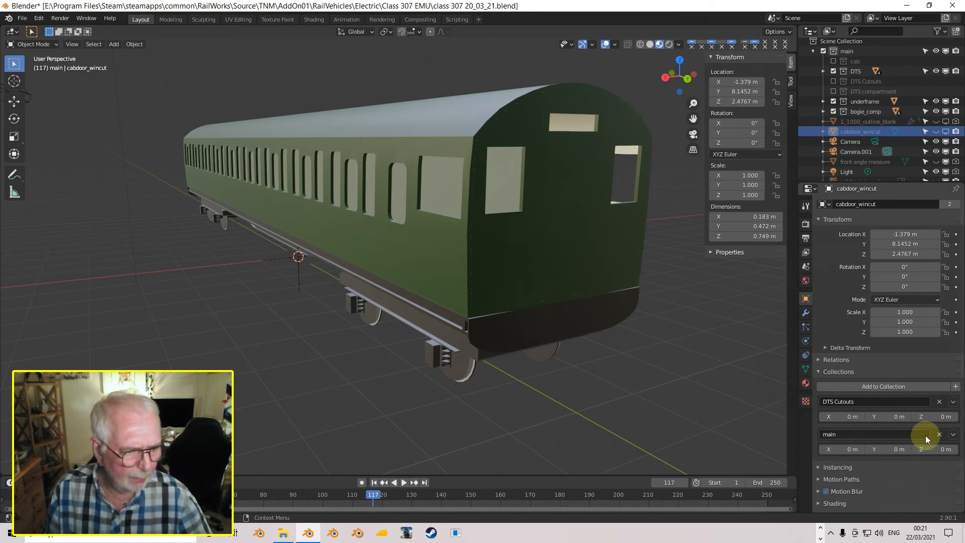
pyautogui.click(939, 434)
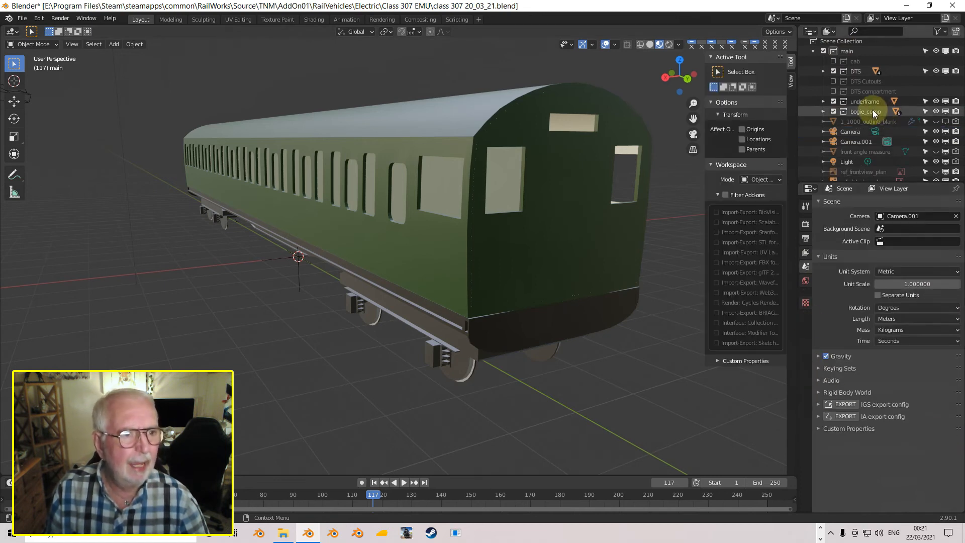
# - Enable the DTS Cutouts collection, check that cabdoor_wincut is listed among its objects, and collapse the collection
pyautogui.click(833, 81)
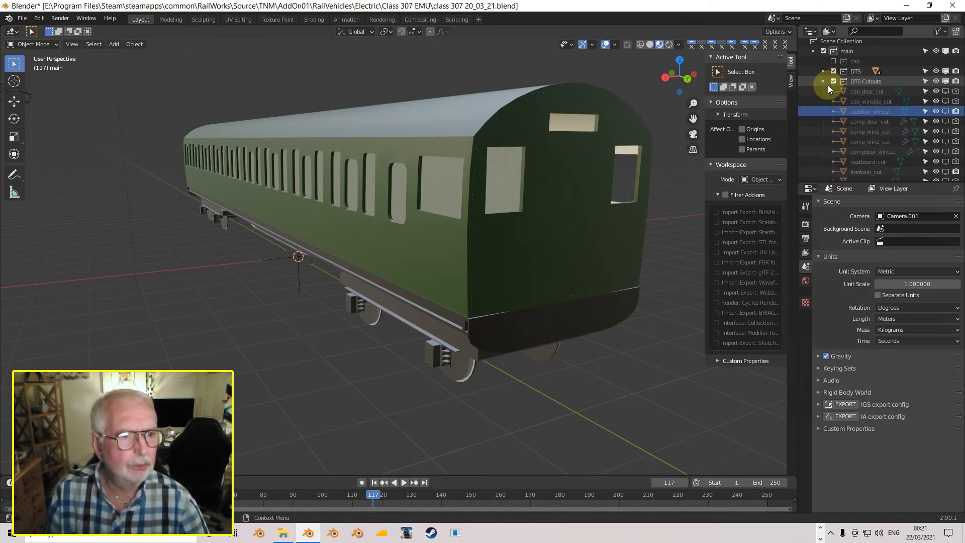
pyautogui.click(870, 111)
pyautogui.scroll(-2, 904, 128)
pyautogui.scroll(-4, 903, 128)
pyautogui.scroll(2, 899, 126)
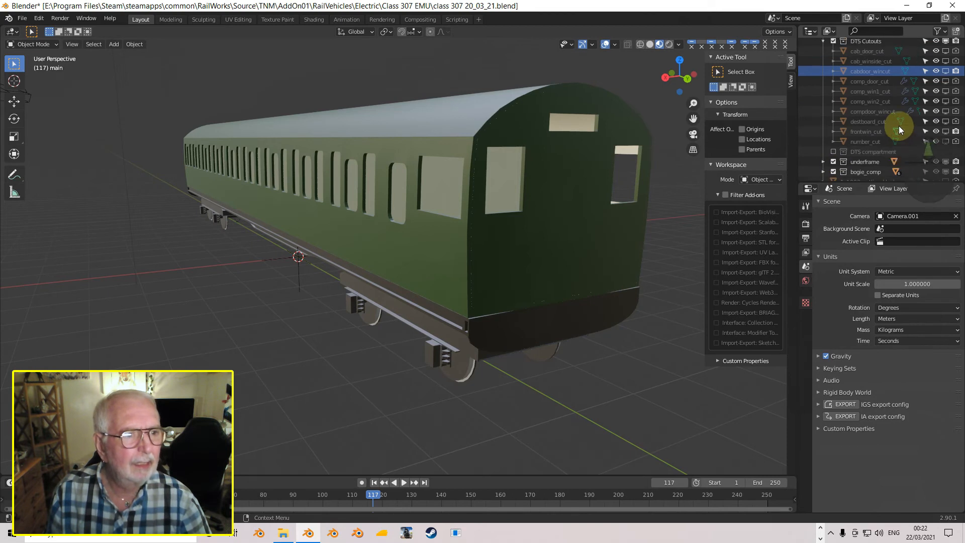
pyautogui.scroll(2, 834, 65)
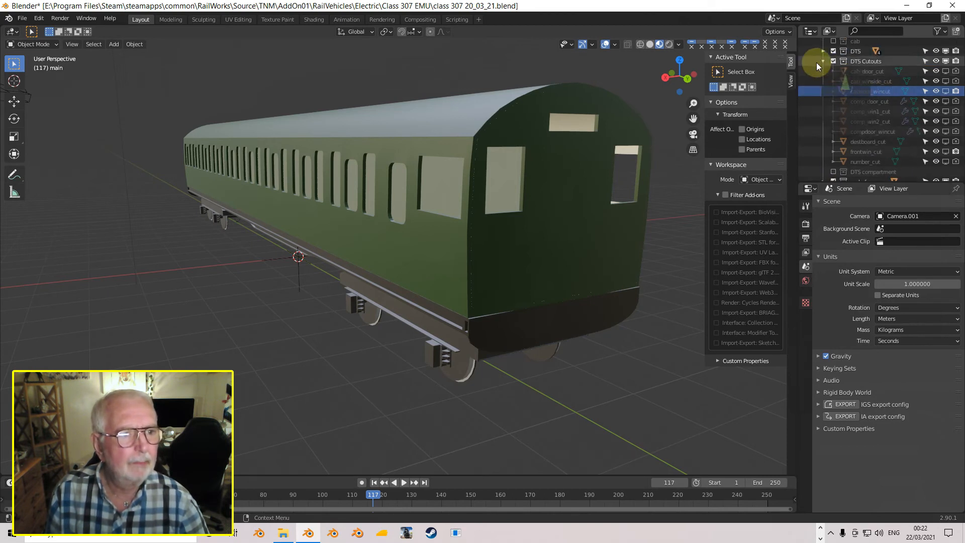
pyautogui.click(823, 60)
pyautogui.moveTo(405, 267); pyautogui.dragTo(396, 273, button='middle')
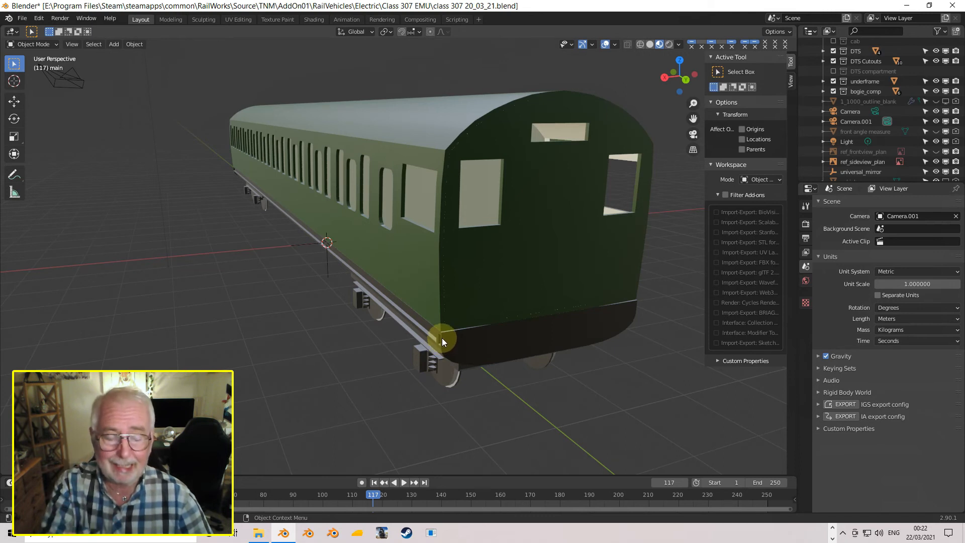
# - Duplicate the coach body 1_1000_outline_DTS in place, working in the right side view
pyautogui.click(494, 293)
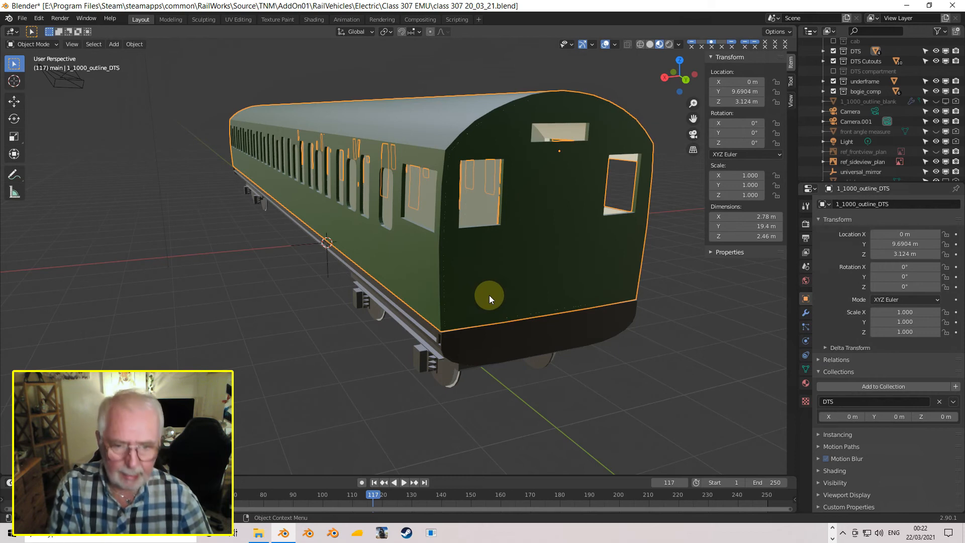
pyautogui.press('KP_3')
pyautogui.scroll(-3, 419, 304)
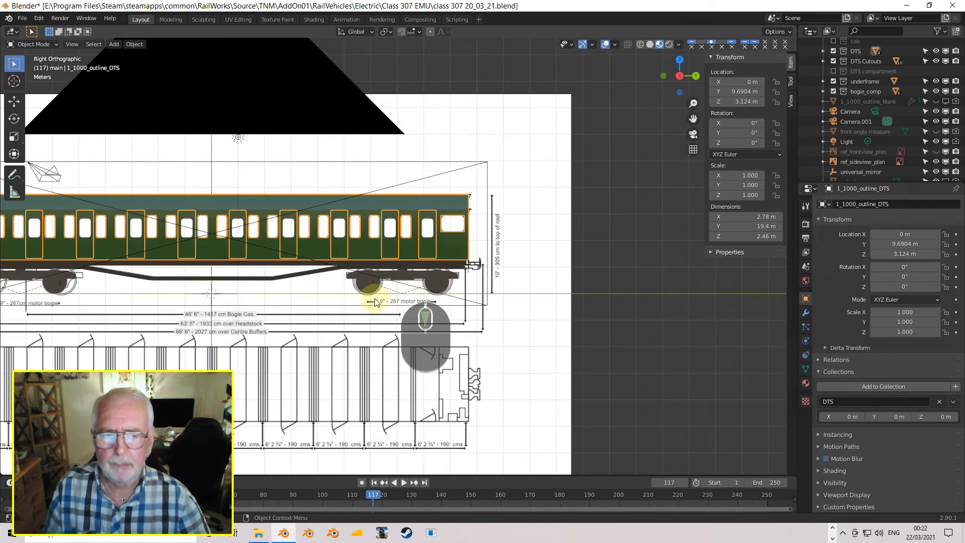
pyautogui.keyDown('shift'); pyautogui.moveTo(372, 296); pyautogui.dragTo(510, 296, button='middle'); pyautogui.keyUp('shift')
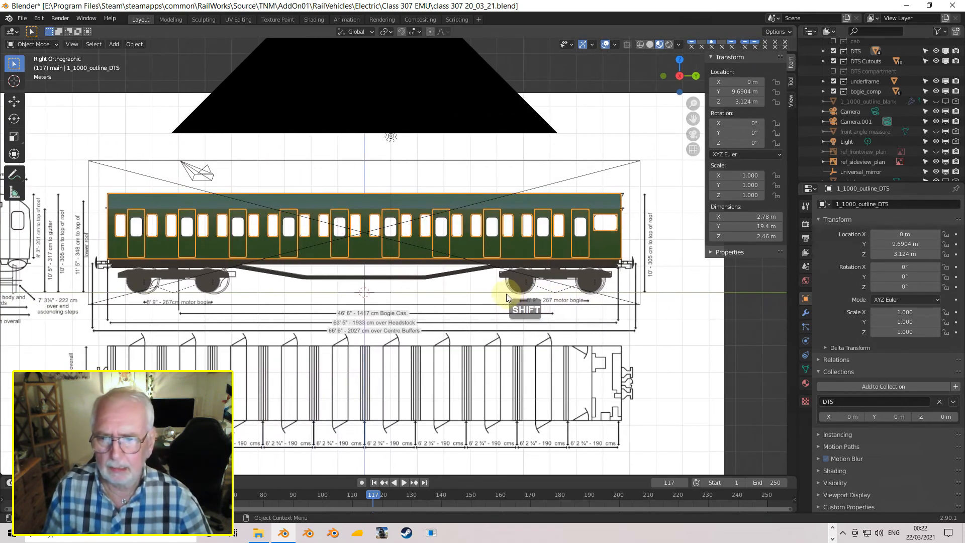
pyautogui.hotkey('shift', 'd')
pyautogui.rightClick(508, 294)
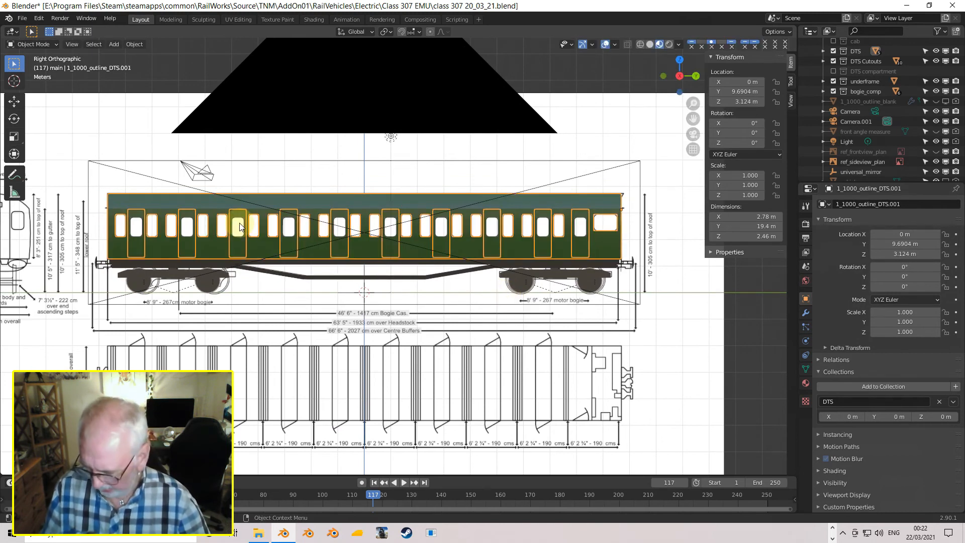
# - In the copy's see-through wireframe mesh, shift the rear end vertices along Y to just behind the cab side window, at about -1.25 m local
pyautogui.press('Tab')
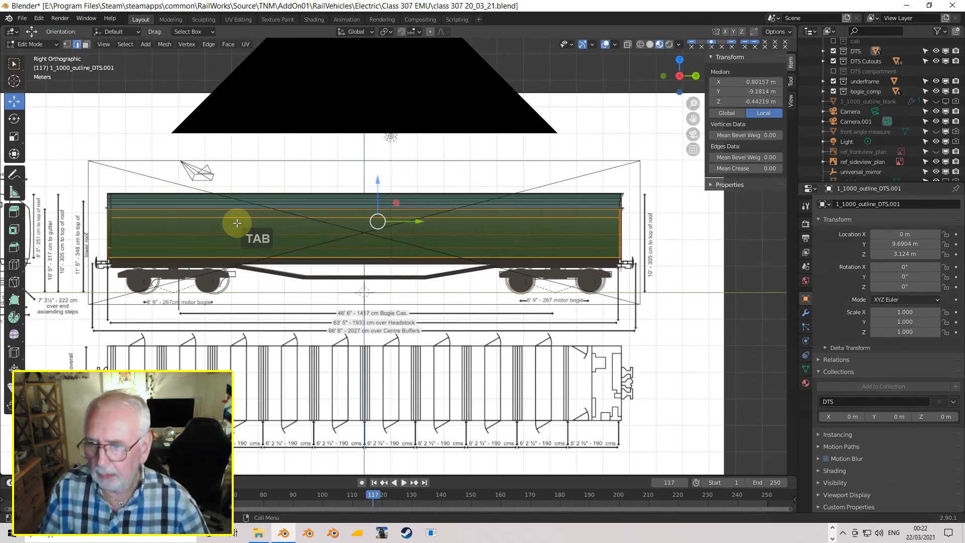
pyautogui.click(640, 45)
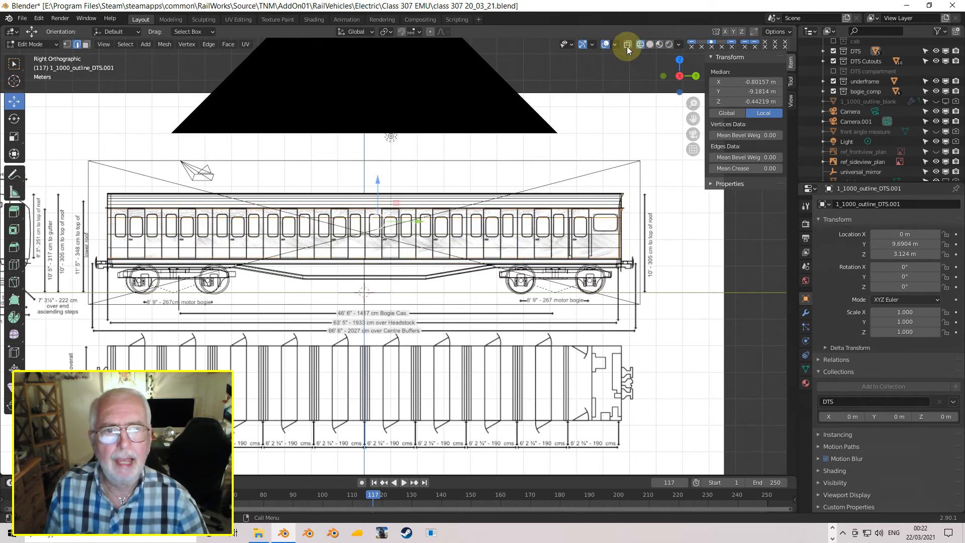
pyautogui.click(629, 44)
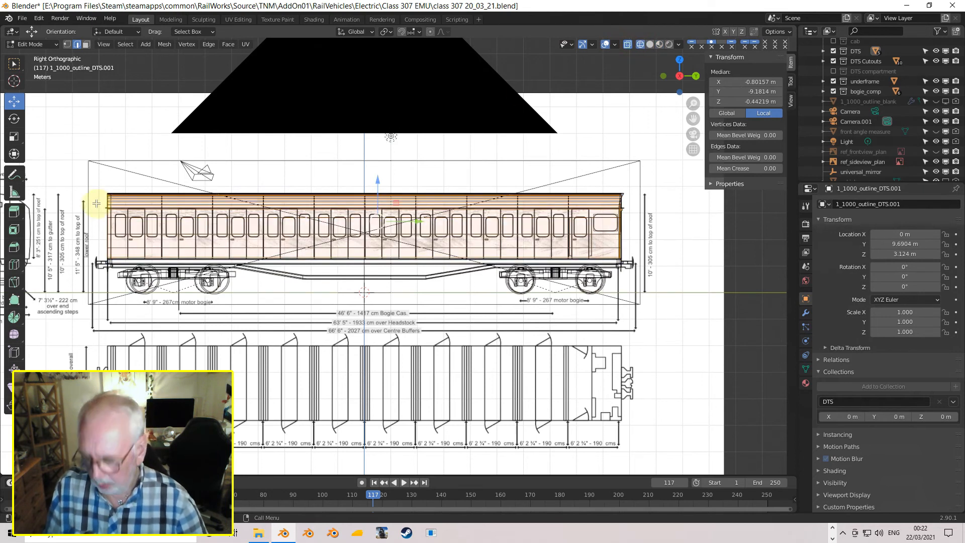
pyautogui.hotkey('alt', 'a')
pyautogui.press('b')
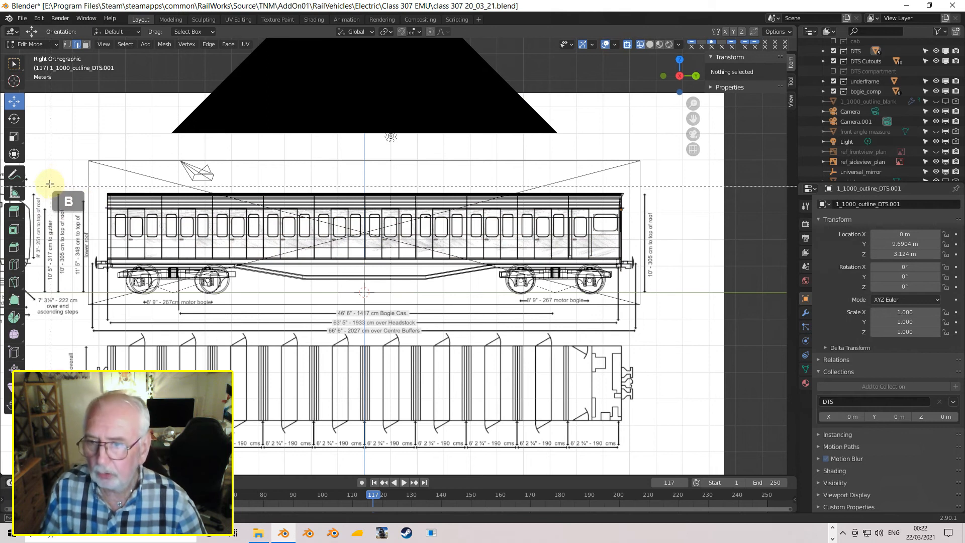
pyautogui.moveTo(88, 200); pyautogui.dragTo(141, 307)
pyautogui.moveTo(146, 215); pyautogui.dragTo(624, 231)
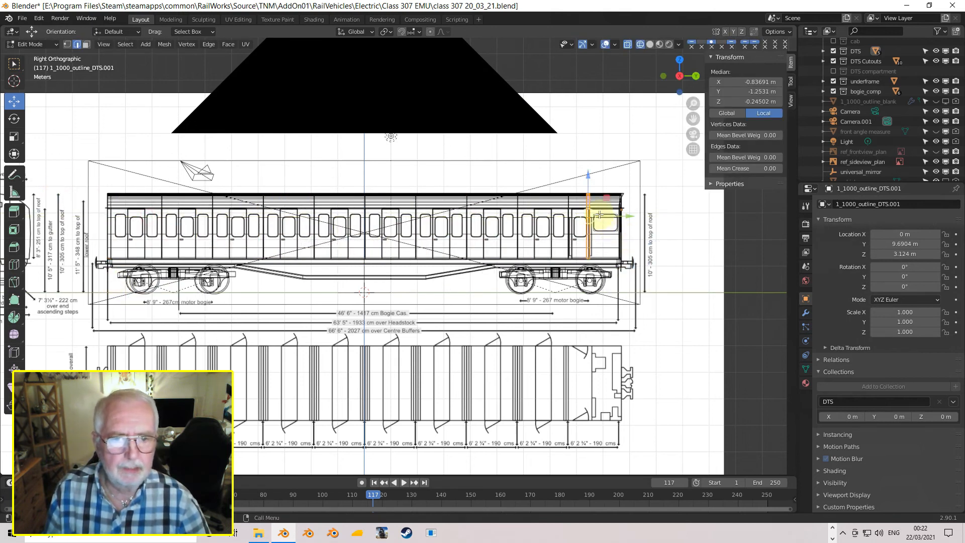
# - Fine-tune the cab copy's rear end along Y to about -1.22 m local, aligned with the plan's line beside the last door, and finish mesh editing
pyautogui.scroll(3, 640, 236)
pyautogui.keyDown('shift'); pyautogui.moveTo(639, 236); pyautogui.dragTo(345, 250, button='middle'); pyautogui.keyUp('shift')
pyautogui.scroll(3, 425, 253)
pyautogui.moveTo(479, 215)
pyautogui.keyDown('shift'); pyautogui.mouseDown(button='middle')
pyautogui.moveTo(415, 256)
pyautogui.moveTo(464, 225)
pyautogui.mouseUp(button='middle'); pyautogui.keyUp('shift')
pyautogui.scroll(3, 428, 234)
pyautogui.moveTo(459, 183); pyautogui.dragTo(475, 184)
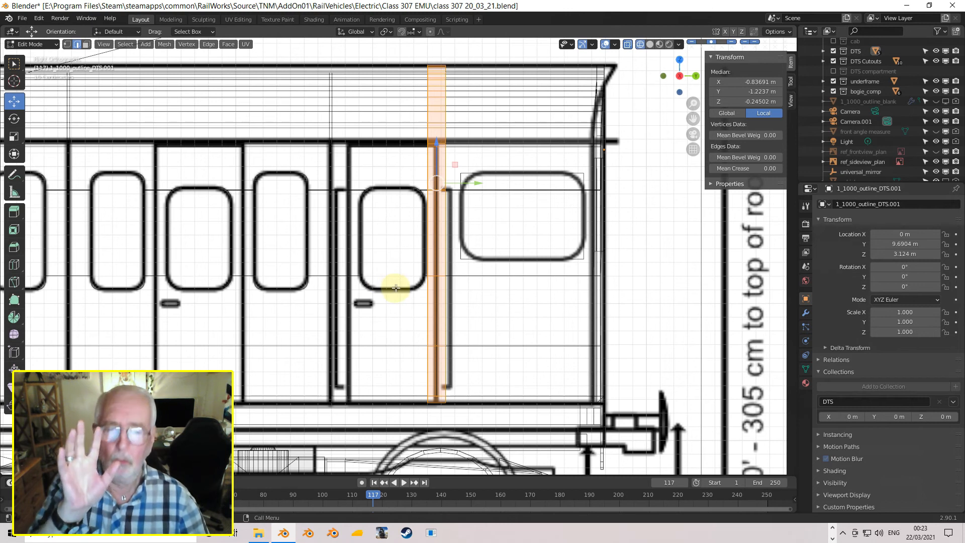
pyautogui.scroll(-2, 472, 279)
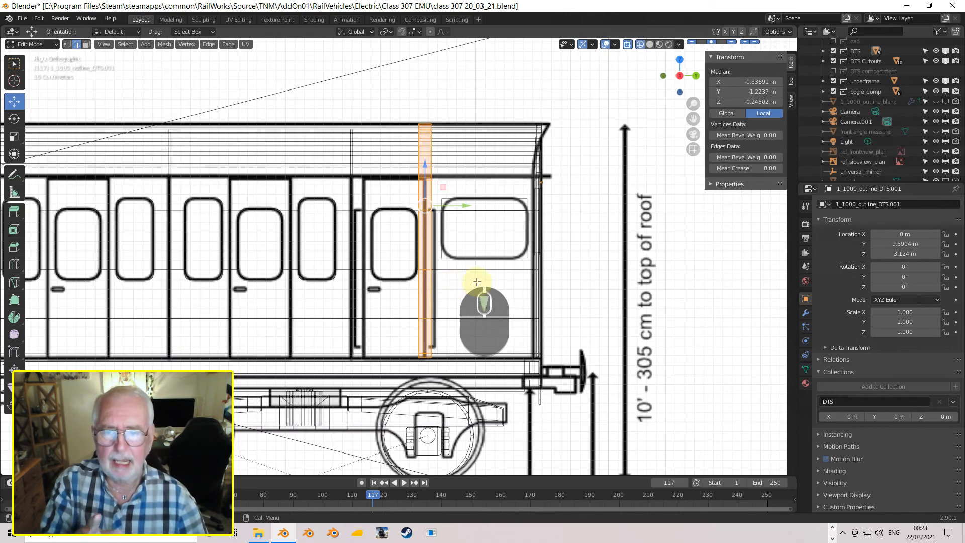
pyautogui.moveTo(548, 292)
pyautogui.mouseDown(button='middle')
pyautogui.moveTo(516, 303)
pyautogui.moveTo(533, 285)
pyautogui.mouseUp(button='middle')
pyautogui.press('Tab')
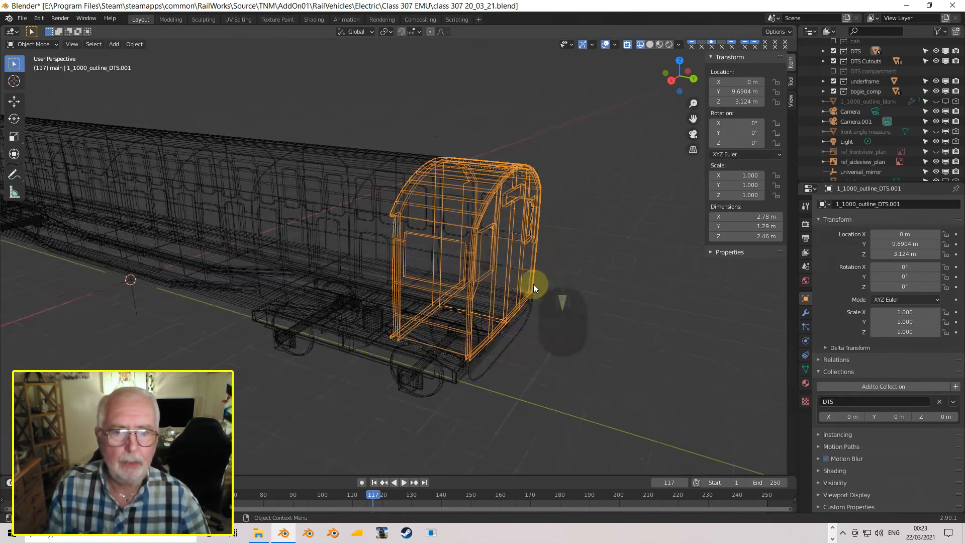
# - Expand the DTS collection and rename the shortened body copy as 1_1000_cab
pyautogui.scroll(2, 869, 95)
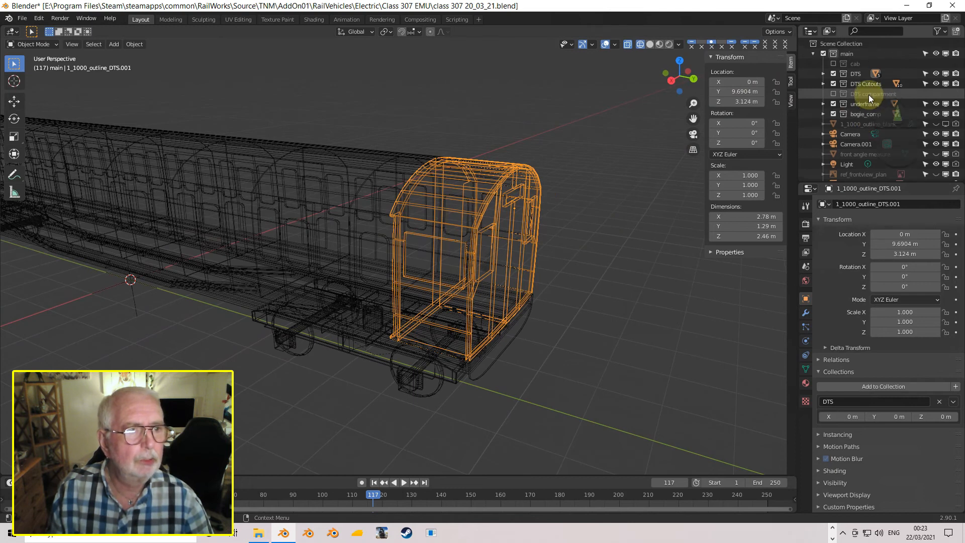
pyautogui.click(824, 74)
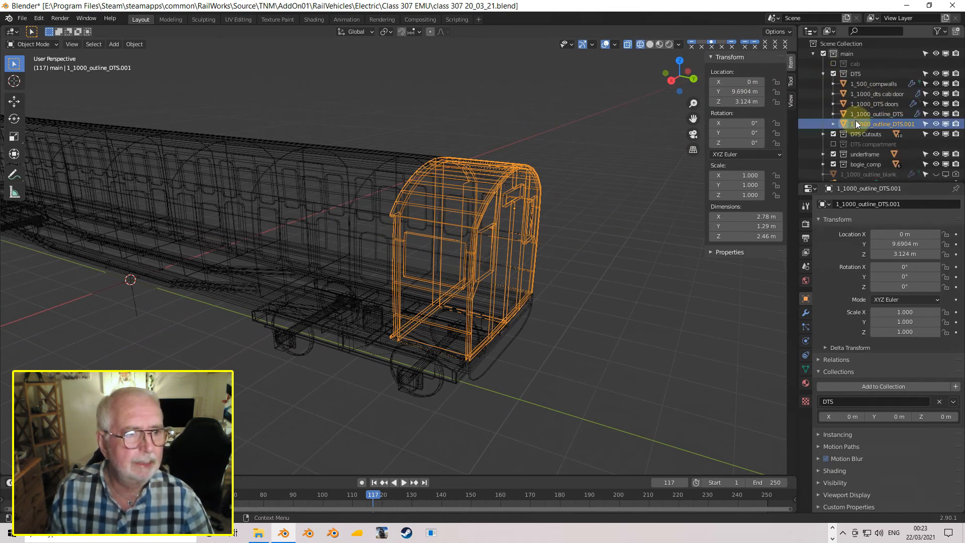
pyautogui.doubleClick(882, 125)
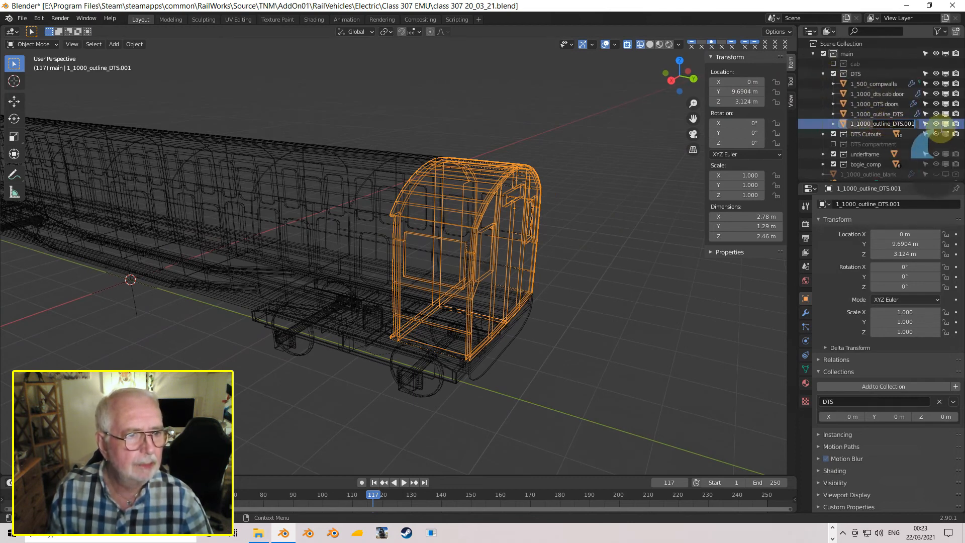
pyautogui.write('1_1000_cab')
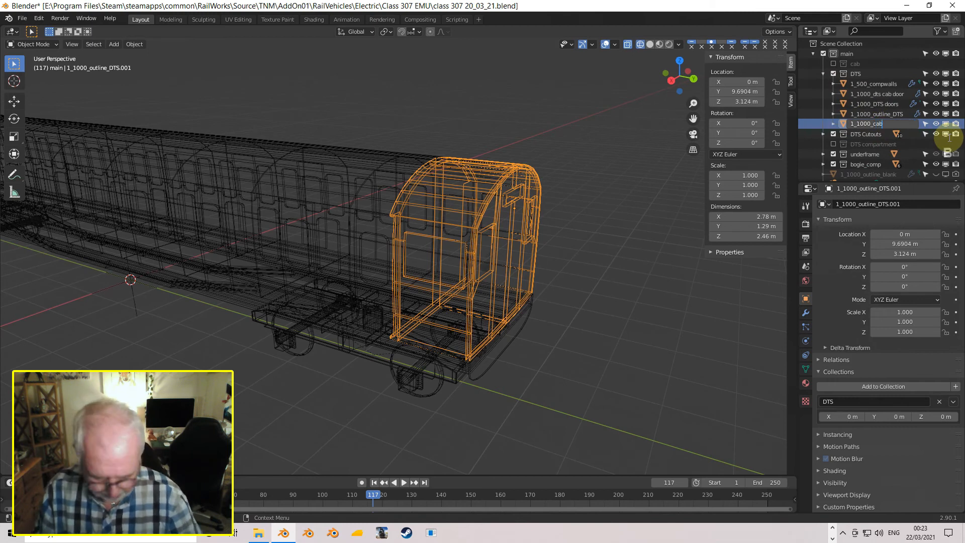
pyautogui.press('Return')
# - Rename the full coach body 1_1000_outline_DTS as 1_1000_DTS
pyautogui.doubleClick(878, 123)
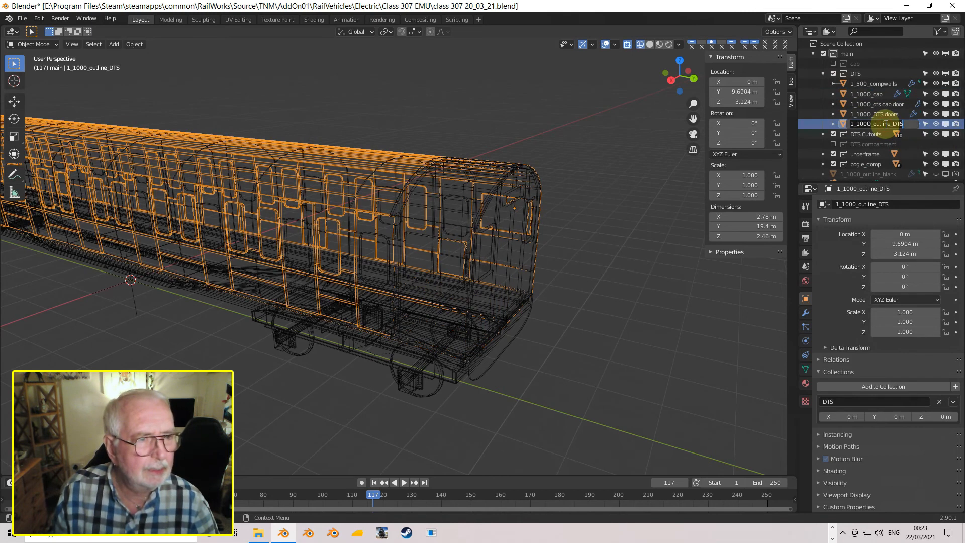
pyautogui.press('BackSpace')
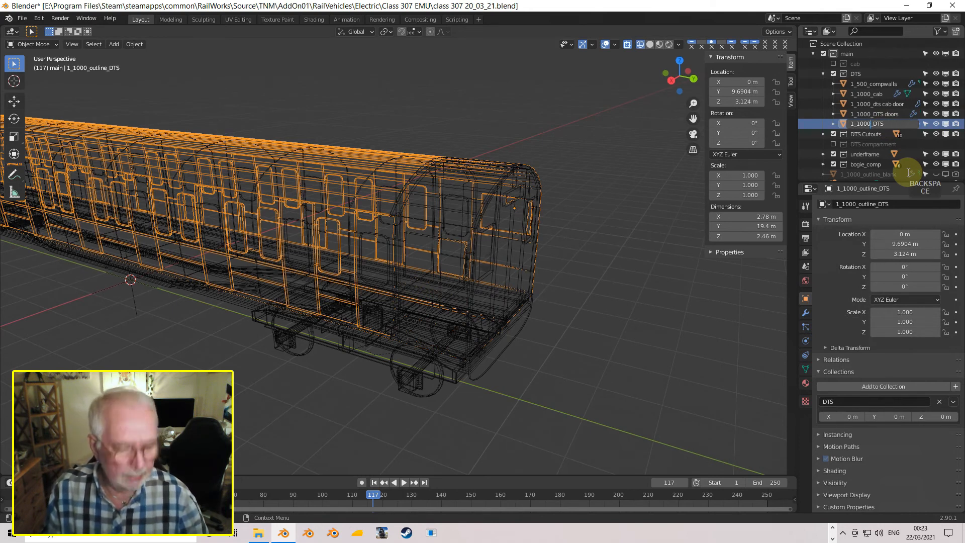
pyautogui.press('Return')
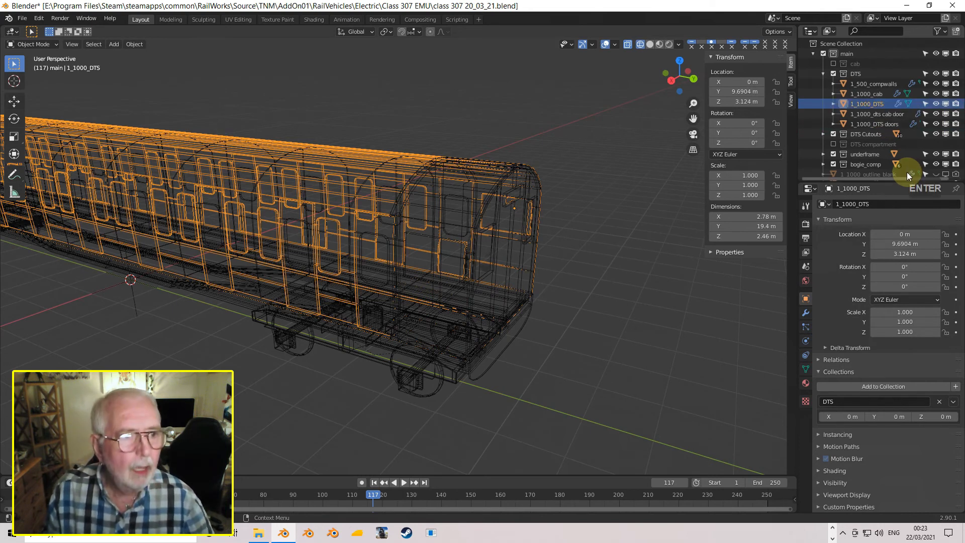
# - Add 1_1000_cab to the cab collection and remove it from the DTS collection
pyautogui.click(861, 123)
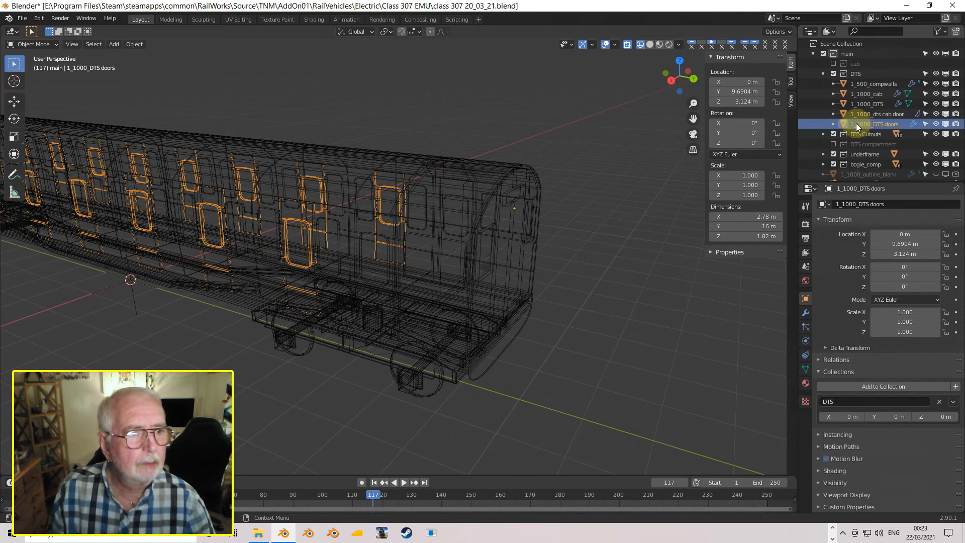
pyautogui.click(855, 96)
pyautogui.click(805, 299)
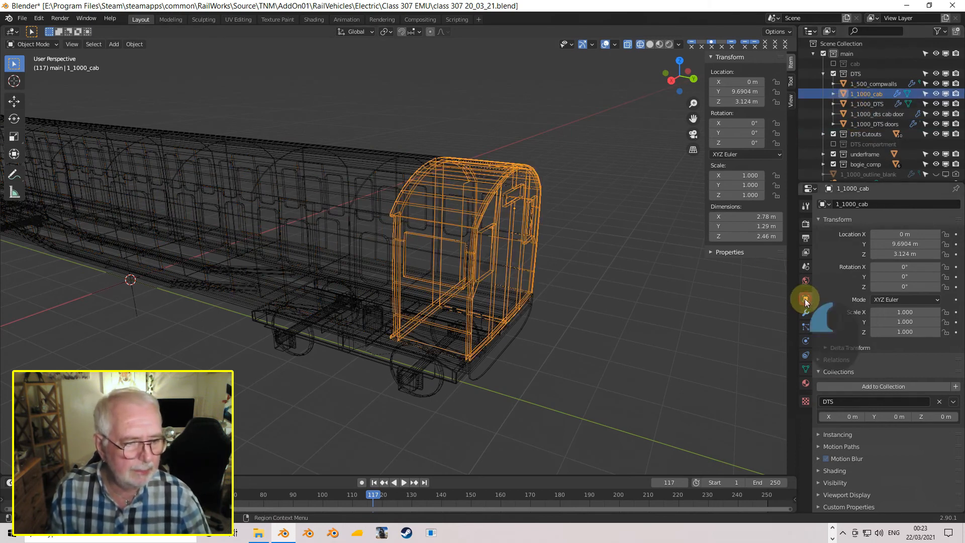
pyautogui.click(861, 388)
pyautogui.click(852, 417)
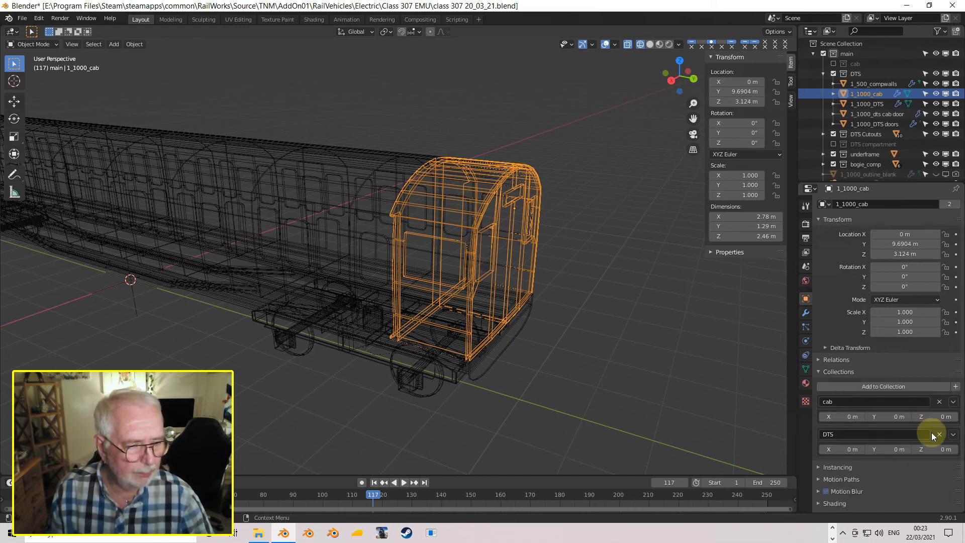
pyautogui.click(938, 434)
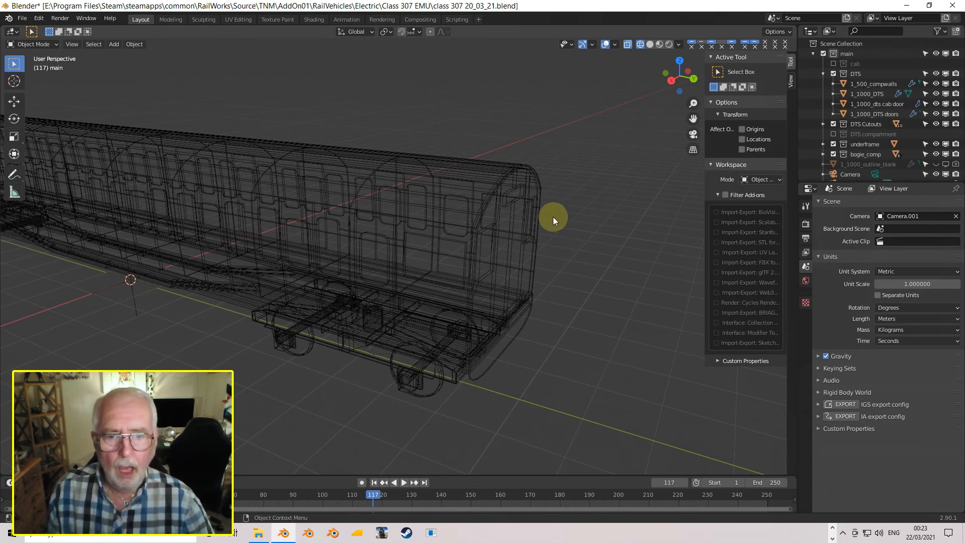
# - Collapse the DTS collection and return the viewport to material preview shading, viewing the coach from its cab end
pyautogui.scroll(-1, 553, 216)
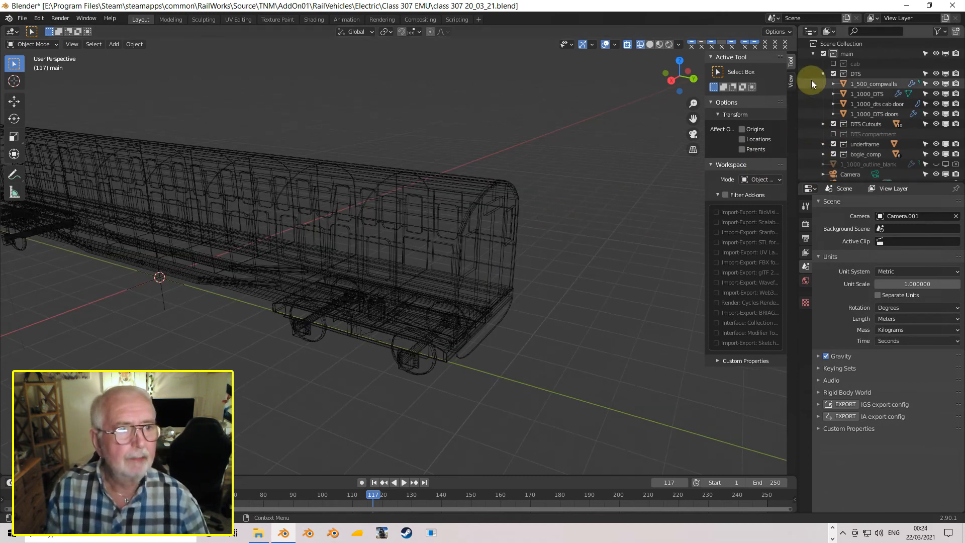
pyautogui.click(823, 73)
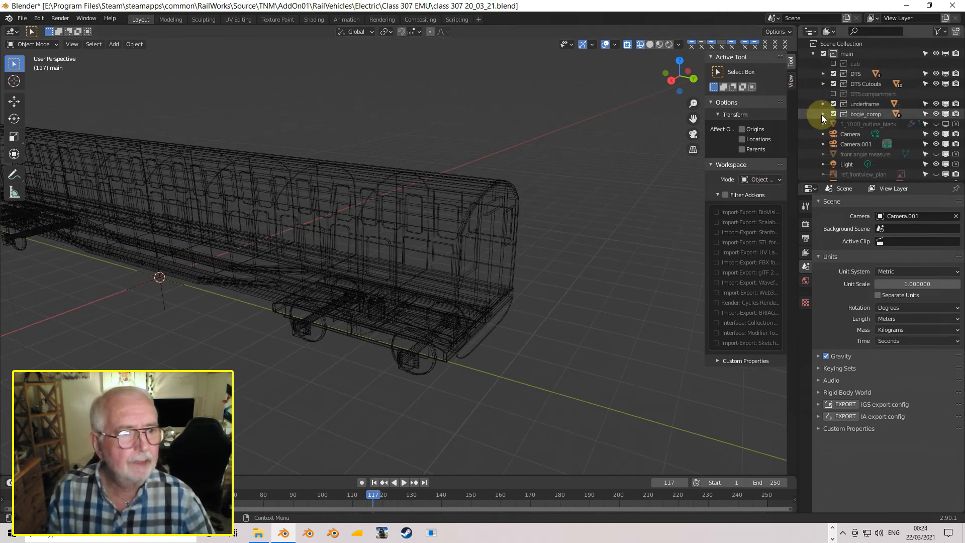
pyautogui.click(656, 44)
pyautogui.keyDown('alt'); pyautogui.moveTo(443, 306); pyautogui.dragTo(405, 274); pyautogui.keyUp('alt')
pyautogui.moveTo(406, 274); pyautogui.dragTo(451, 283, button='middle')
# - Check the material on the coach body 1_1000_DTS and the transform values of the underframe
pyautogui.click(454, 275)
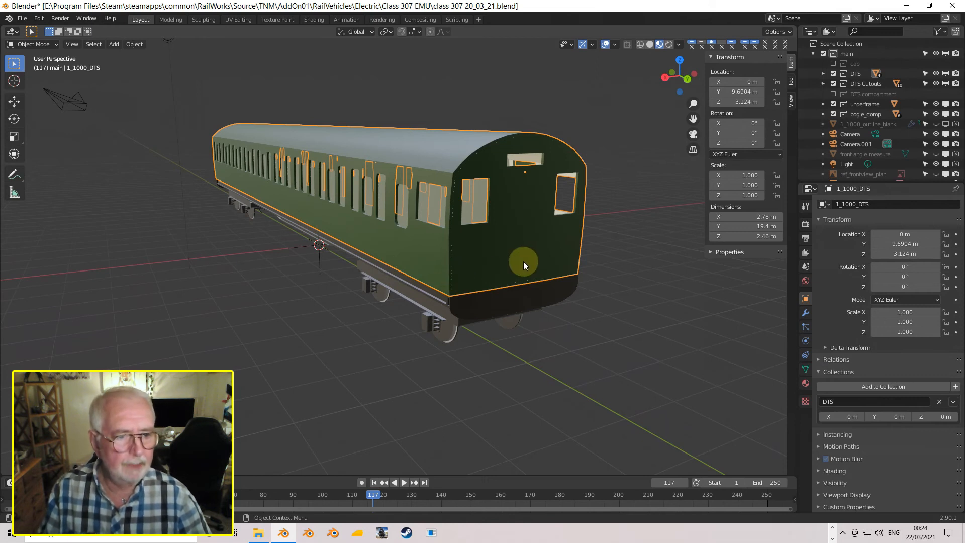
pyautogui.click(806, 384)
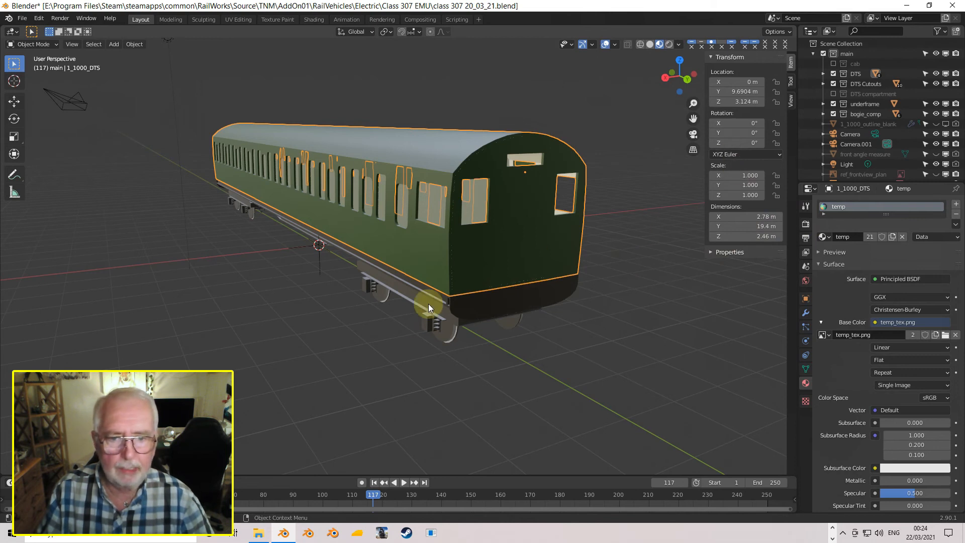
pyautogui.click(477, 298)
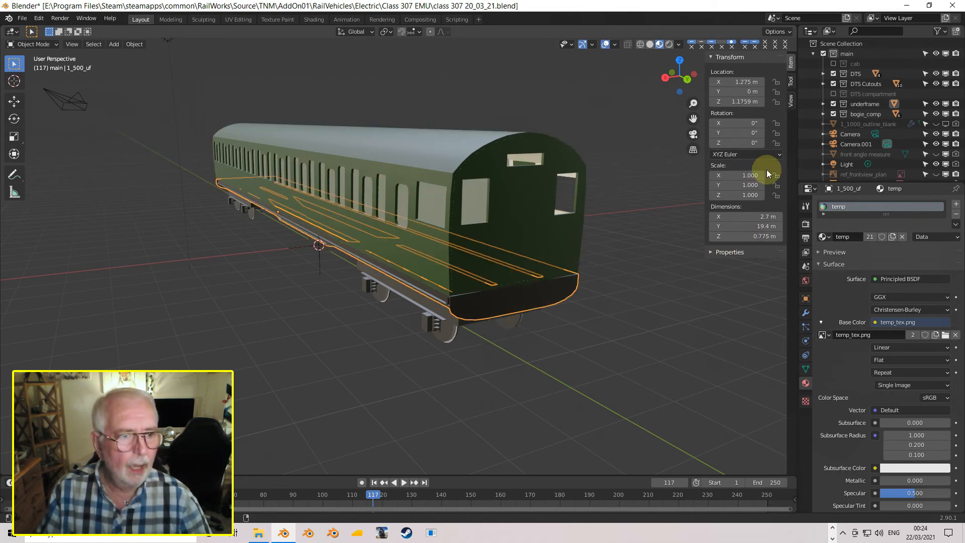
# - Apply rotation and scale to the cab-end bogie frame 1_500_b01 and its outer wheelset 1_500_b01wh01
pyautogui.click(410, 299)
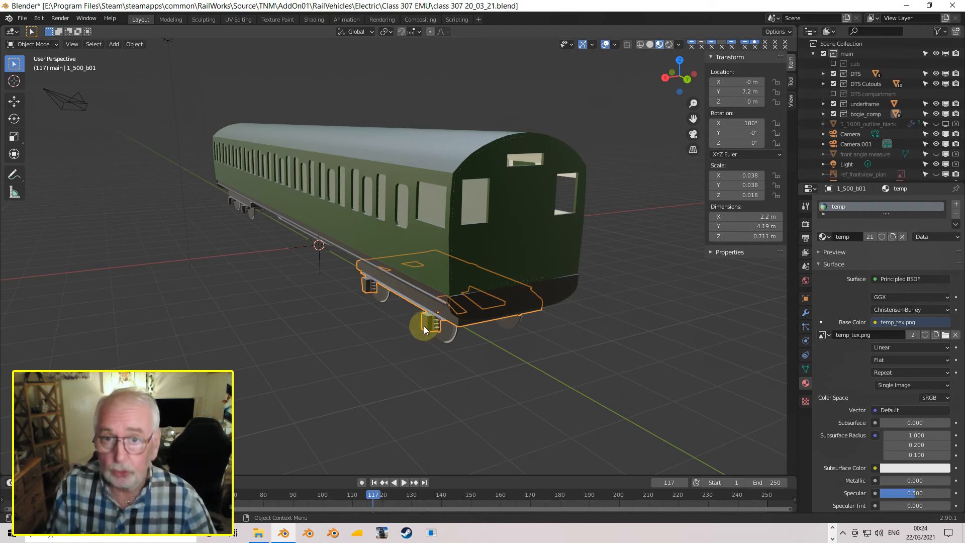
pyautogui.press('ctrl')
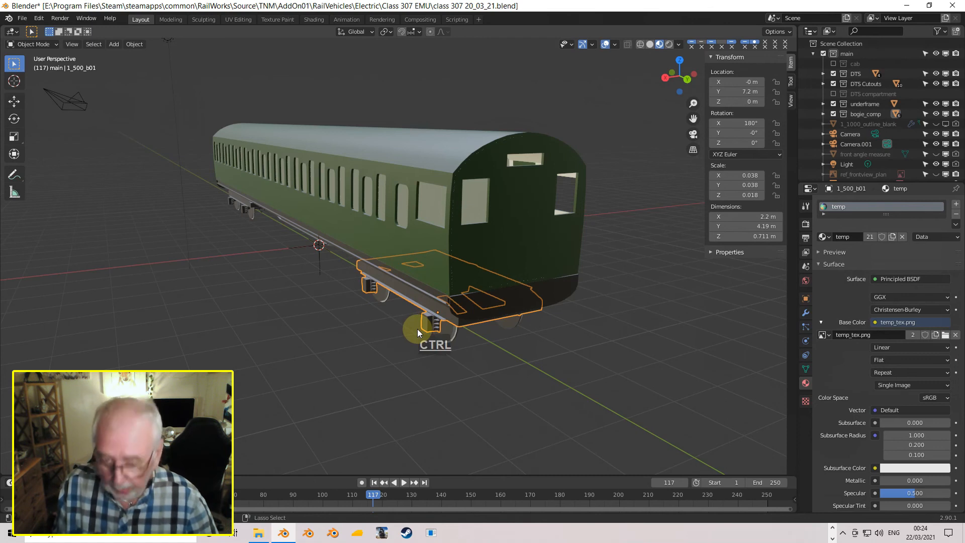
pyautogui.hotkey('ctrl', 'a')
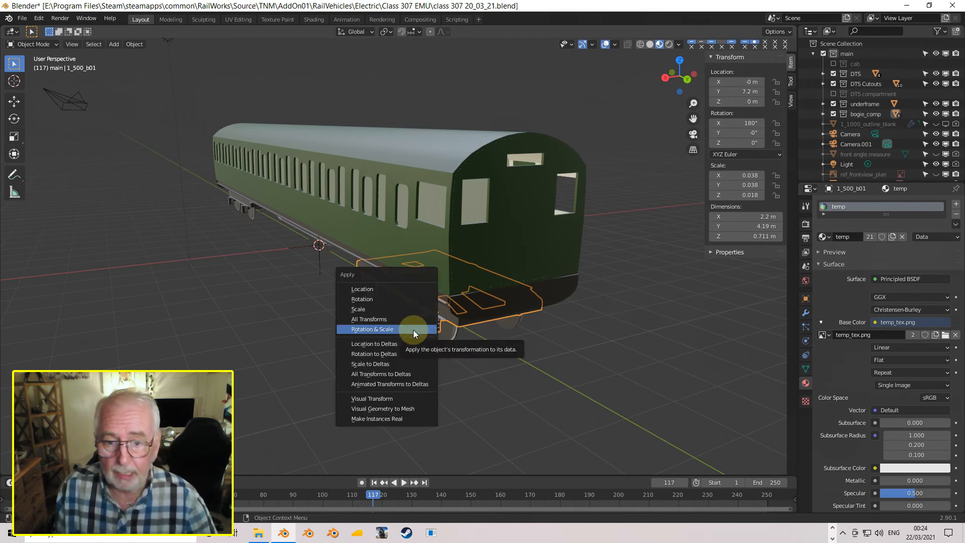
pyautogui.click(413, 330)
pyautogui.click(442, 333)
pyautogui.hotkey('ctrl', 'a')
pyautogui.click(439, 332)
# - Apply rotation and scale to the cab-end bogie's inner wheelset 1_500_b01wh02 and recheck the transforms of 1_500_b01wh01
pyautogui.click(382, 297)
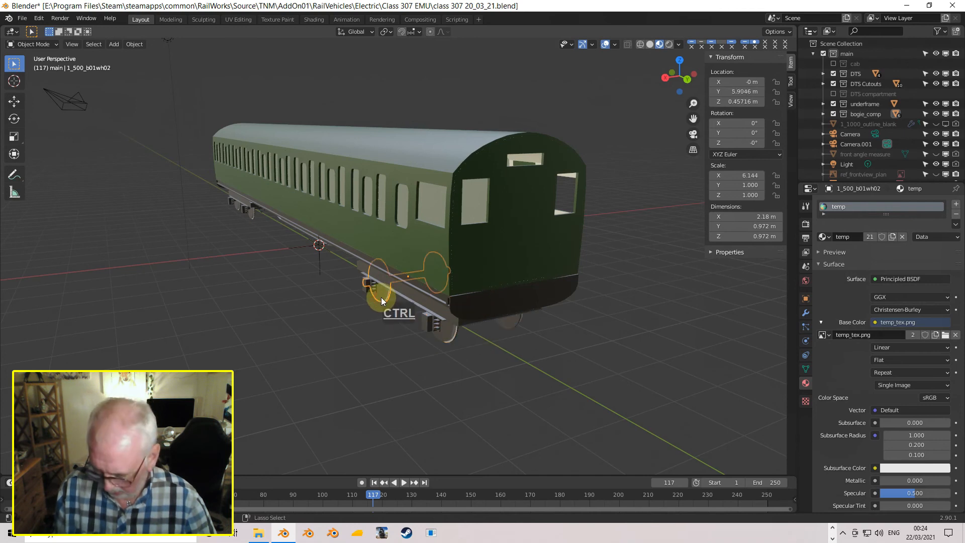
pyautogui.hotkey('ctrl', 'a')
pyautogui.click(354, 298)
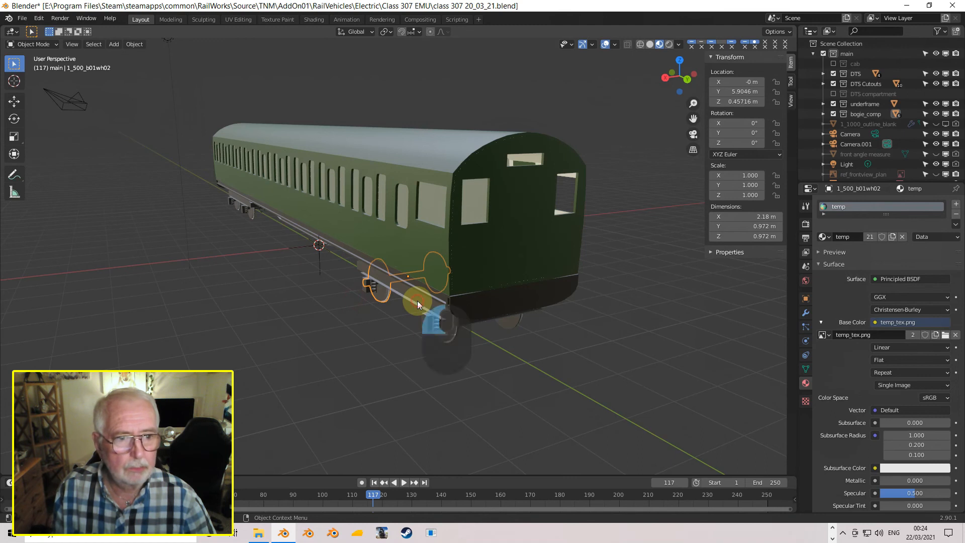
pyautogui.click(417, 301)
pyautogui.click(439, 330)
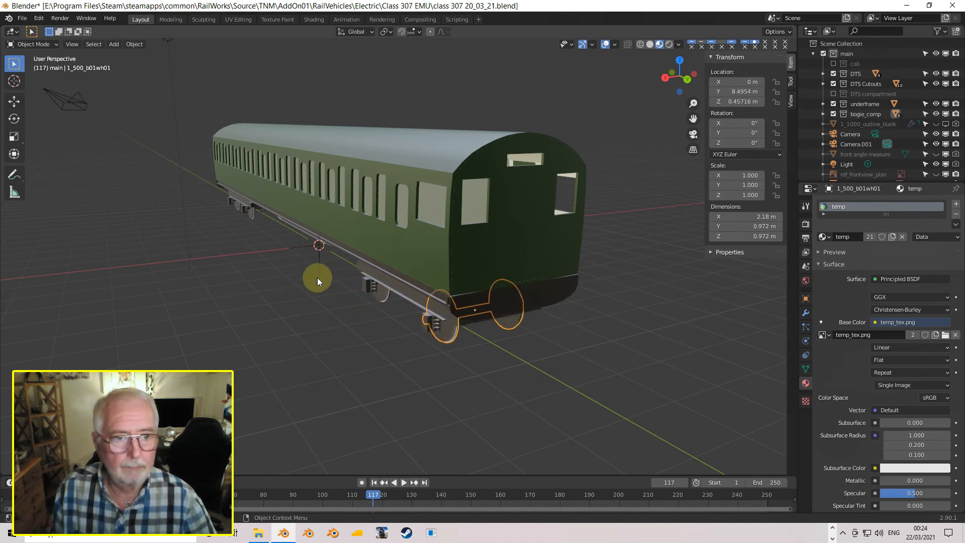
# - Apply rotation and scale to the far-end bogie frame 1_500_b02 and its wheelsets 1_500_b02wh01 and 1_500_b02wh02
pyautogui.click(254, 213)
pyautogui.hotkey('ctrl', 'a')
pyautogui.click(249, 211)
pyautogui.click(234, 200)
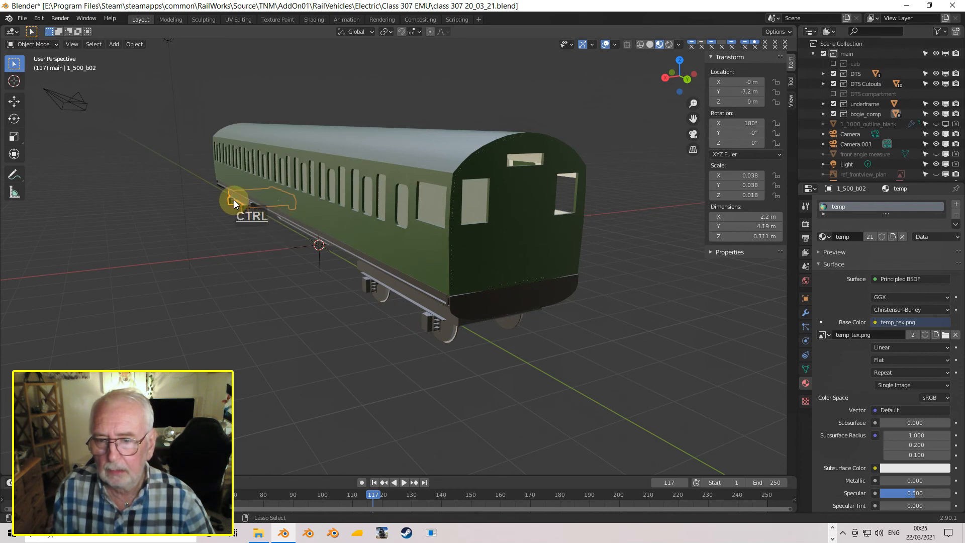
pyautogui.hotkey('ctrl', 'a')
pyautogui.click(233, 200)
pyautogui.click(237, 206)
pyautogui.hotkey('ctrl', 'a')
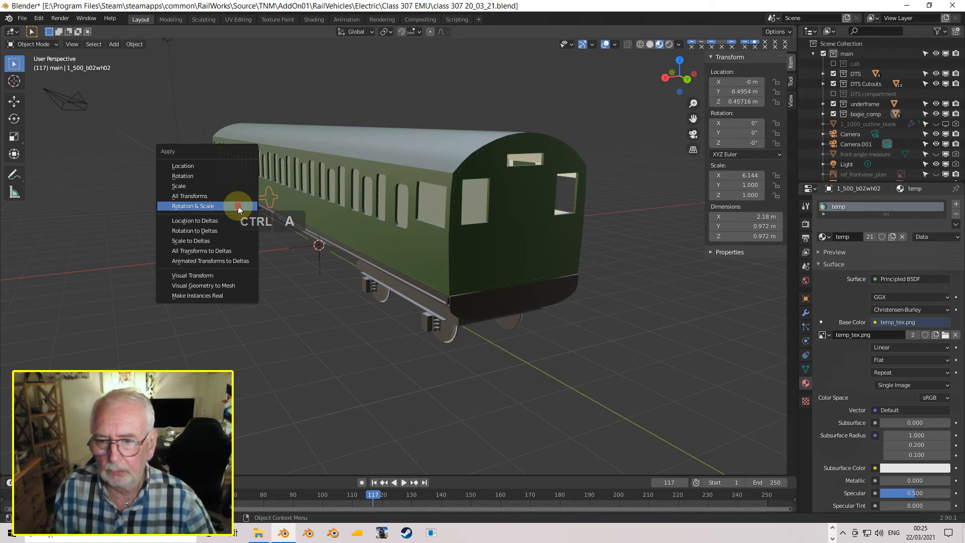
pyautogui.click(237, 206)
# - Check the rotation and scale values of the wheelsets on both bogies
pyautogui.moveTo(399, 210); pyautogui.dragTo(493, 263, button='middle')
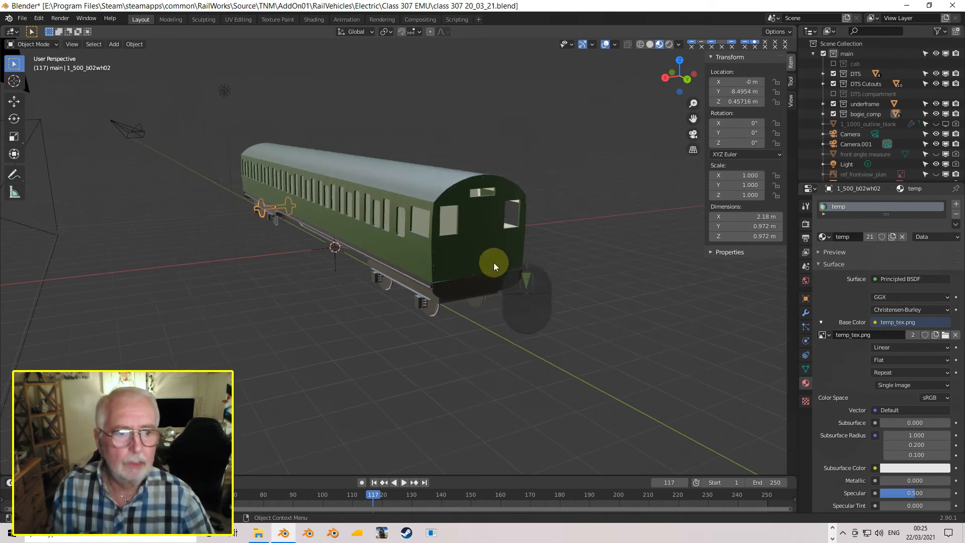
pyautogui.click(417, 286)
pyautogui.click(434, 309)
pyautogui.click(385, 287)
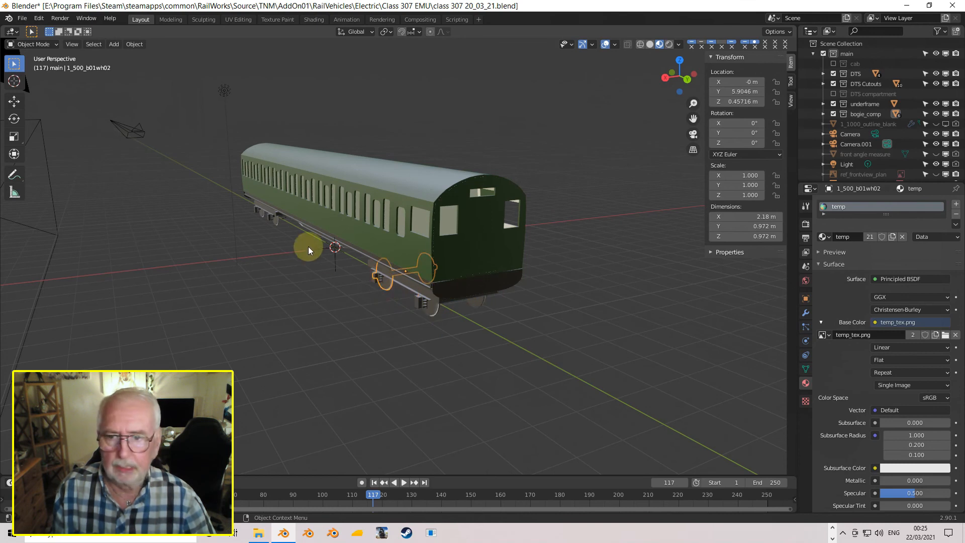
pyautogui.click(276, 219)
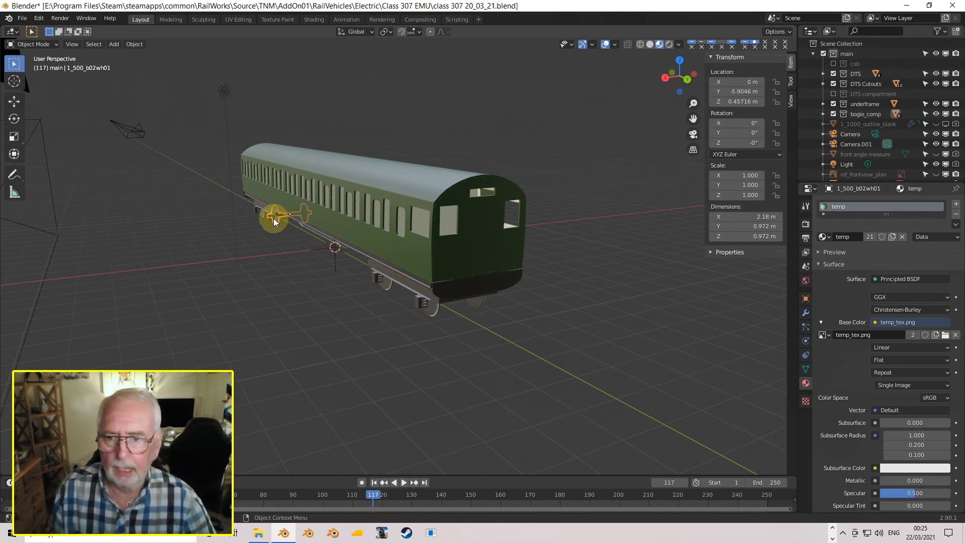
pyautogui.click(261, 208)
pyautogui.click(261, 213)
pyautogui.scroll(2, 449, 261)
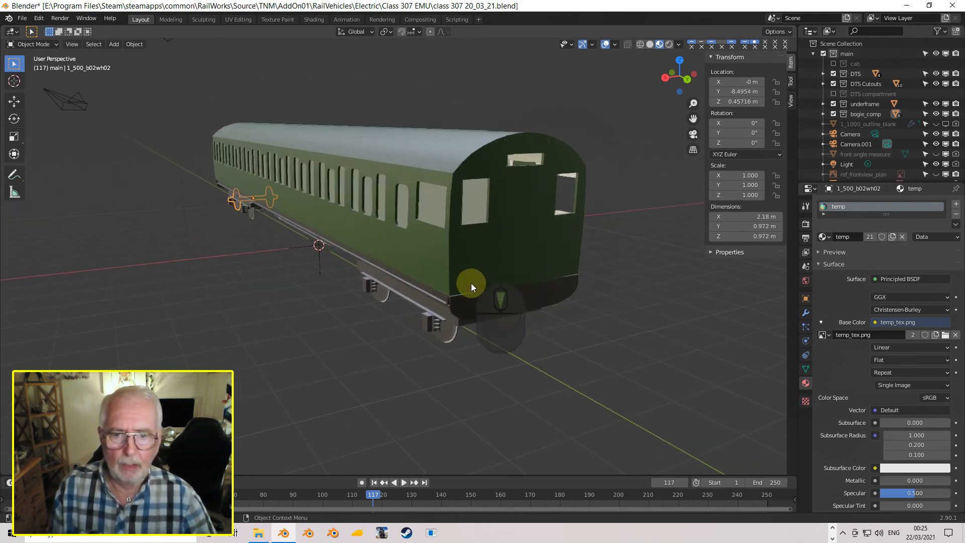
pyautogui.moveTo(511, 312); pyautogui.dragTo(589, 298, button='middle')
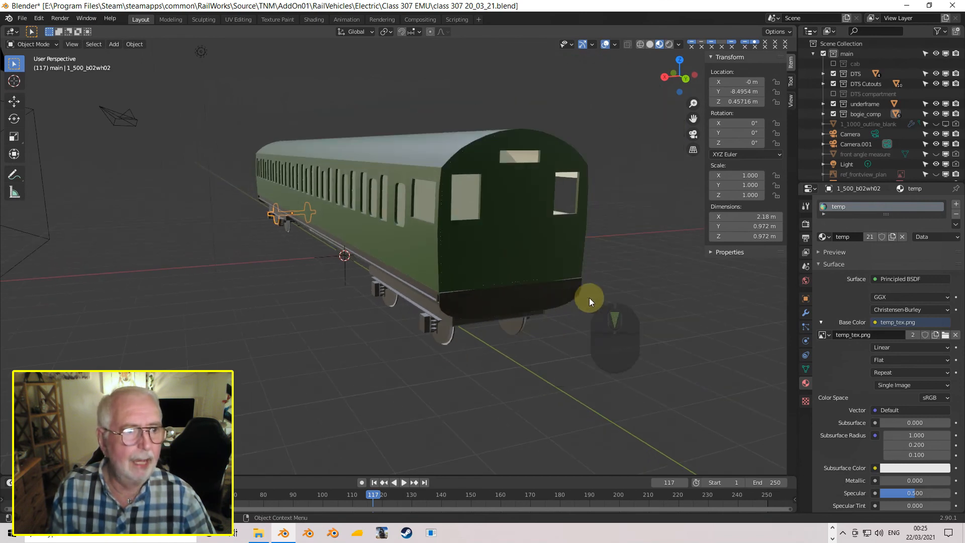
# - Enable the cab collection and create a new collection named export
pyautogui.click(834, 64)
pyautogui.click(824, 63)
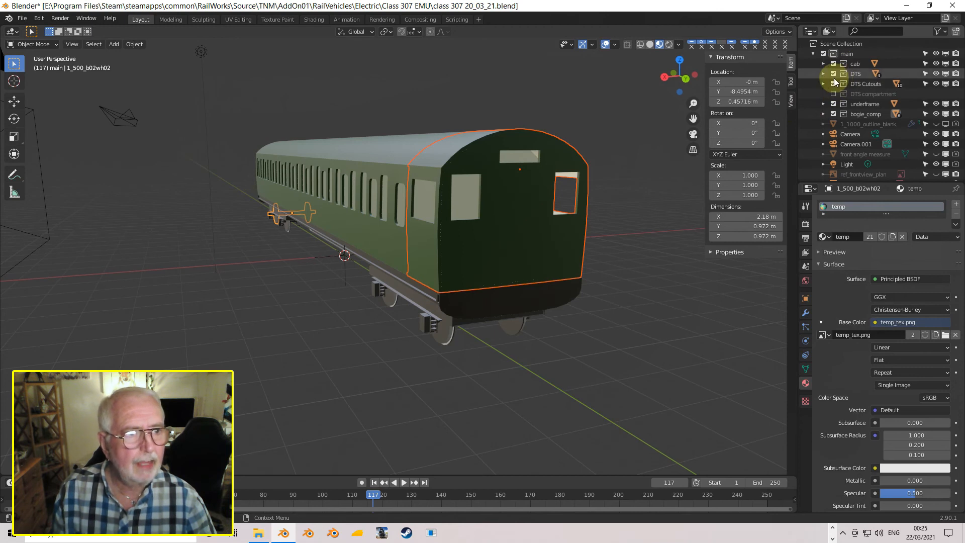
pyautogui.scroll(-3, 852, 86)
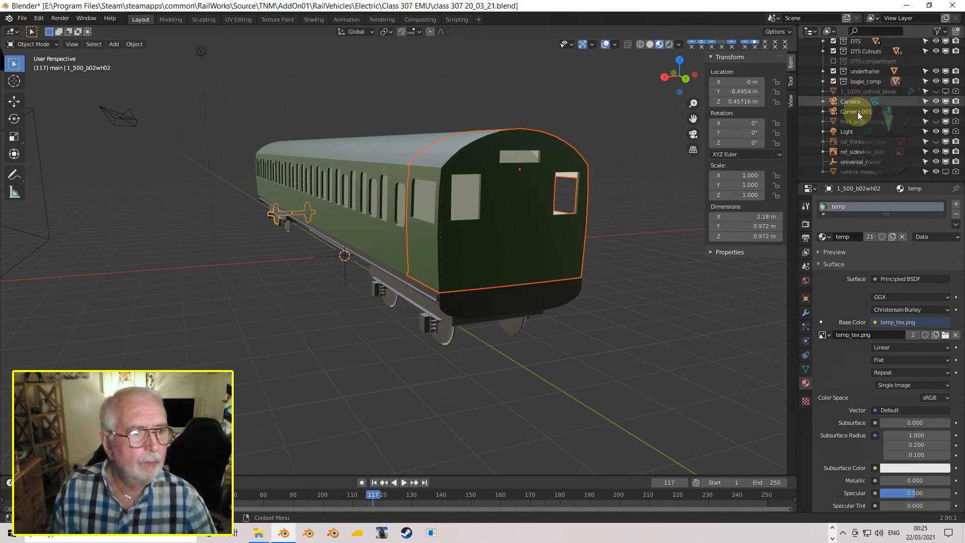
pyautogui.click(817, 176)
pyautogui.rightClick(813, 173)
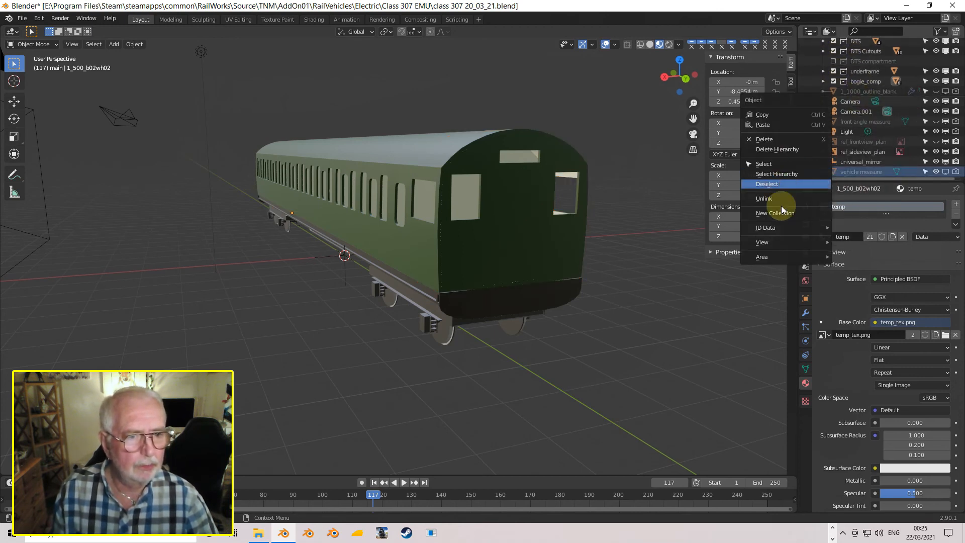
pyautogui.press('c')
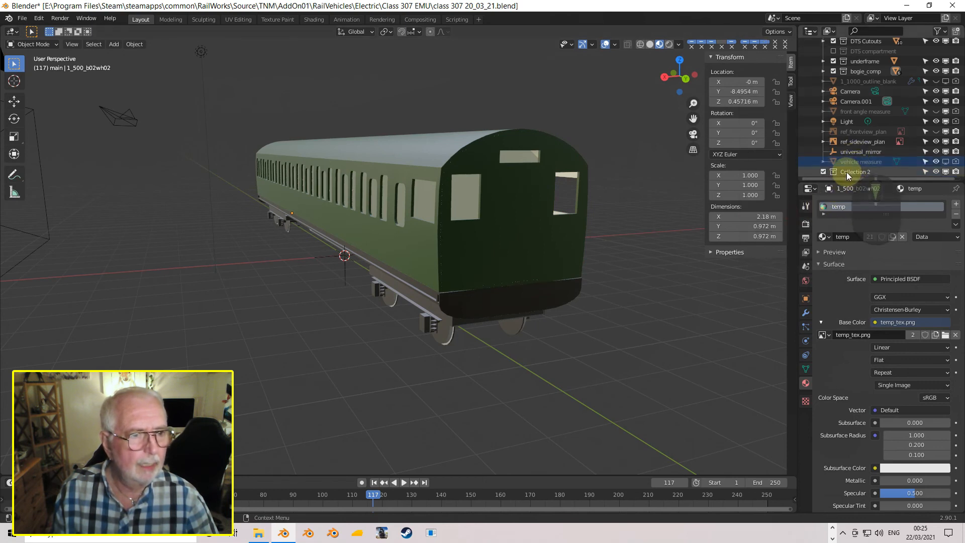
pyautogui.doubleClick(847, 171)
pyautogui.press('shift')
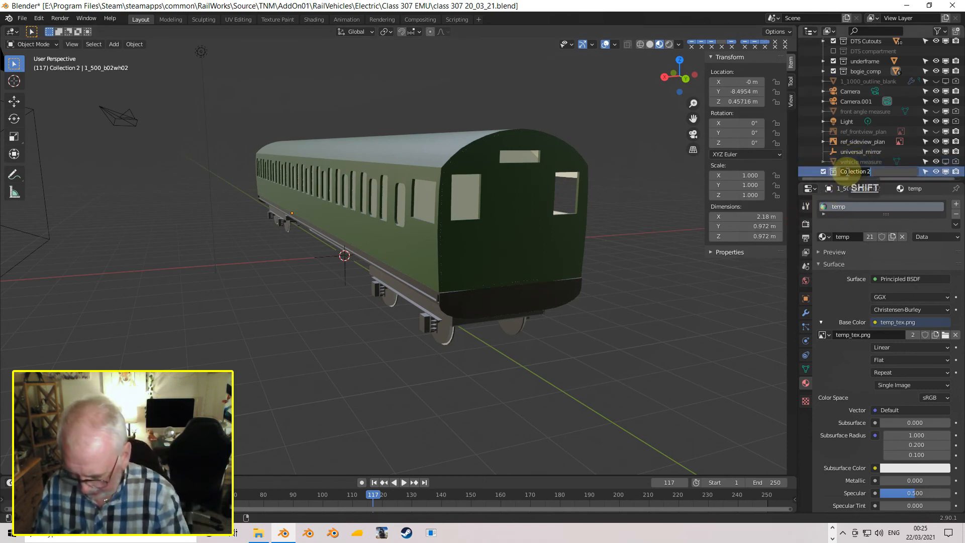
pyautogui.write('export')
pyautogui.press('Return')
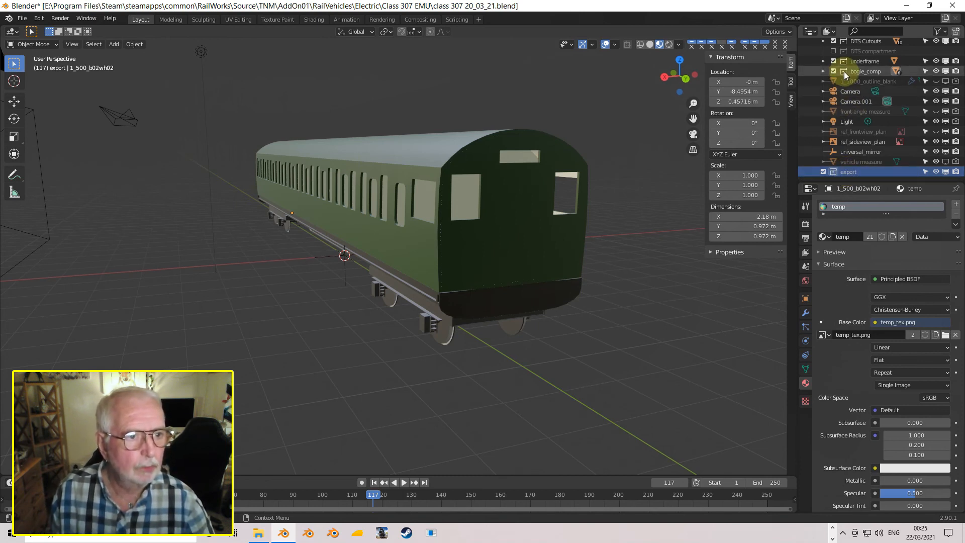
# - Link the bogie_comp collection into the export collection while keeping it in main
pyautogui.keyDown('ctrl'); pyautogui.moveTo(843, 71); pyautogui.dragTo(846, 173); pyautogui.keyUp('ctrl')
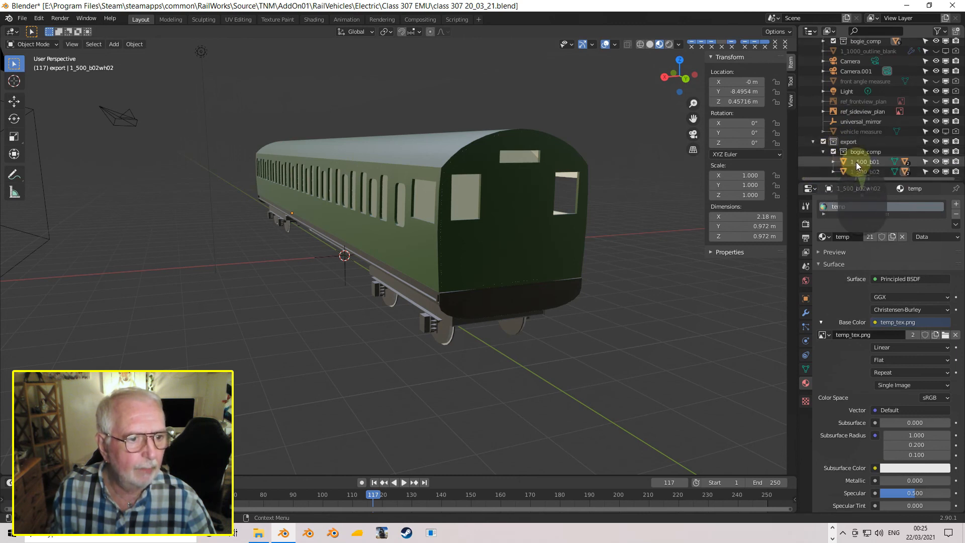
pyautogui.scroll(-1, 825, 153)
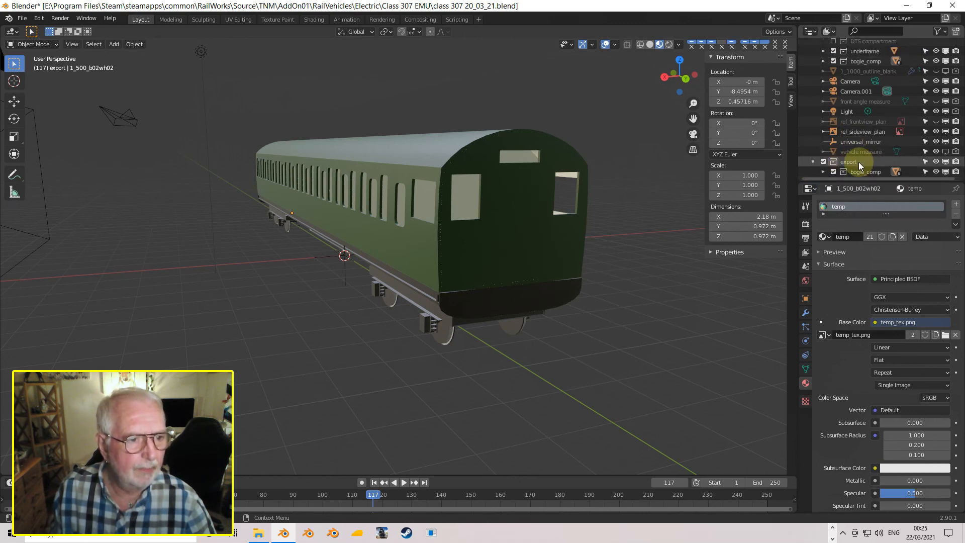
pyautogui.scroll(4, 859, 156)
pyautogui.scroll(-4, 885, 103)
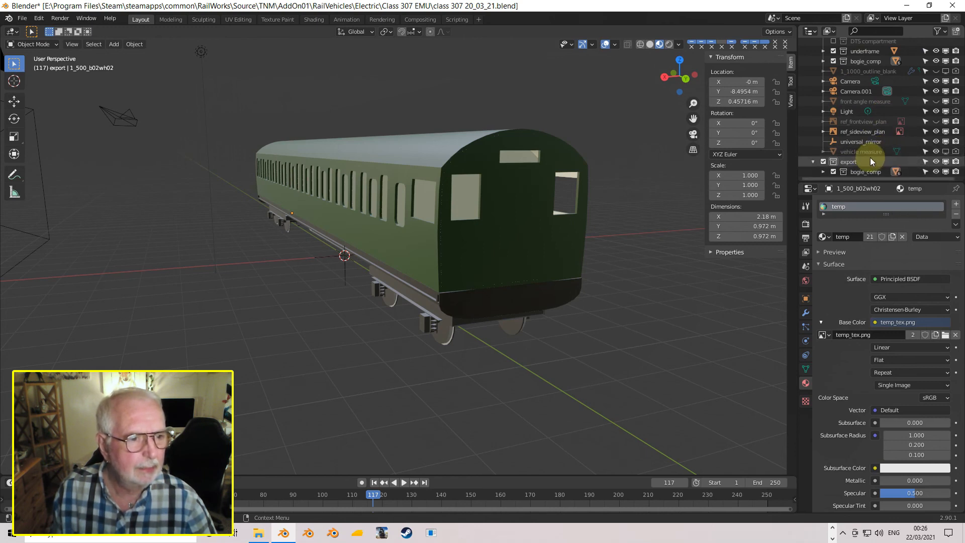
# - Link the underframe collection into the export collection as well, keeping the original in main
pyautogui.scroll(2, 869, 151)
pyautogui.click(855, 77)
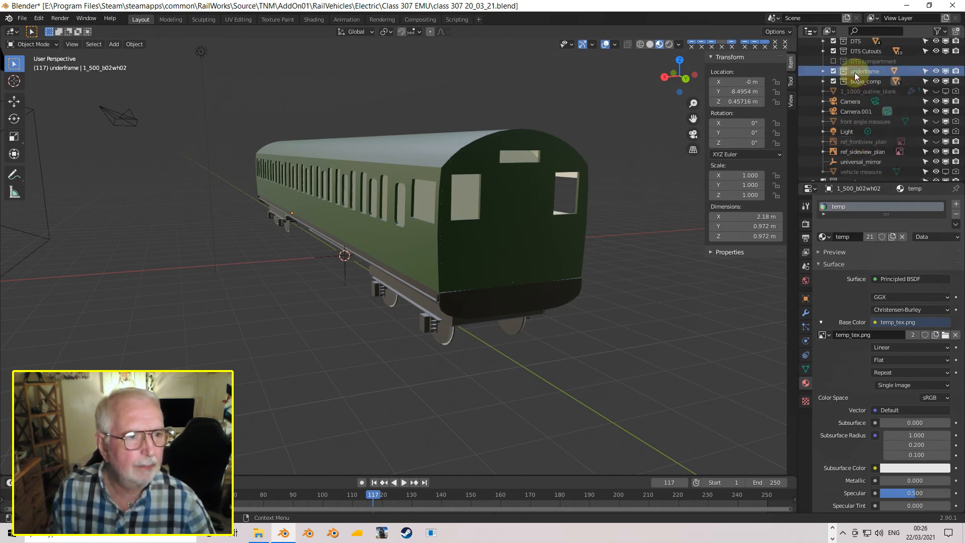
pyautogui.moveTo(855, 72); pyautogui.dragTo(854, 162)
pyautogui.scroll(-1, 853, 179)
pyautogui.press('Down')
pyautogui.press('Down')
pyautogui.press('Down')
pyautogui.press('Down')
pyautogui.press('Down')
pyautogui.press('Down')
pyautogui.press('Down')
pyautogui.press('Down')
pyautogui.press('Down')
pyautogui.press('Down')
pyautogui.press('Down')
pyautogui.press('Down')
pyautogui.scroll(-1, 896, 158)
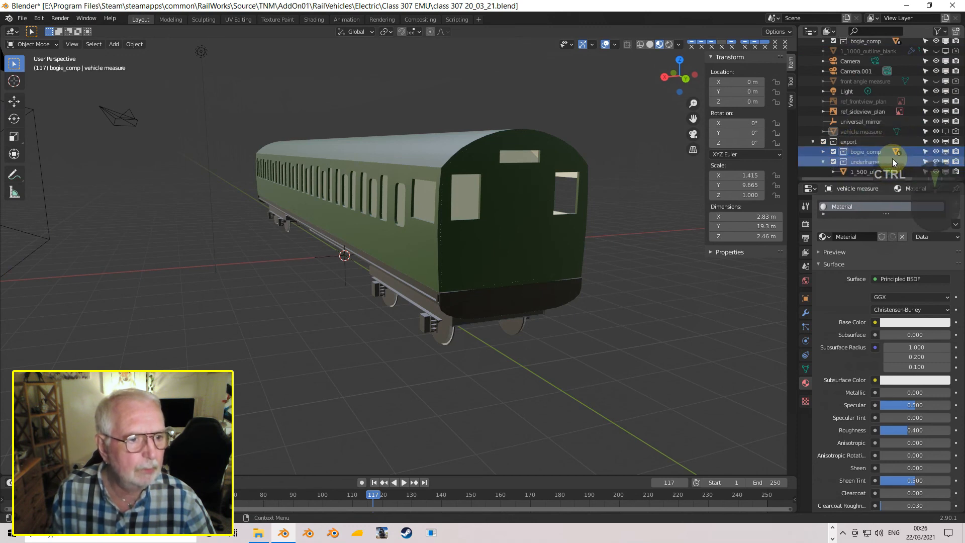
# - Link the DTS collection from main into the export collection
pyautogui.scroll(4, 869, 128)
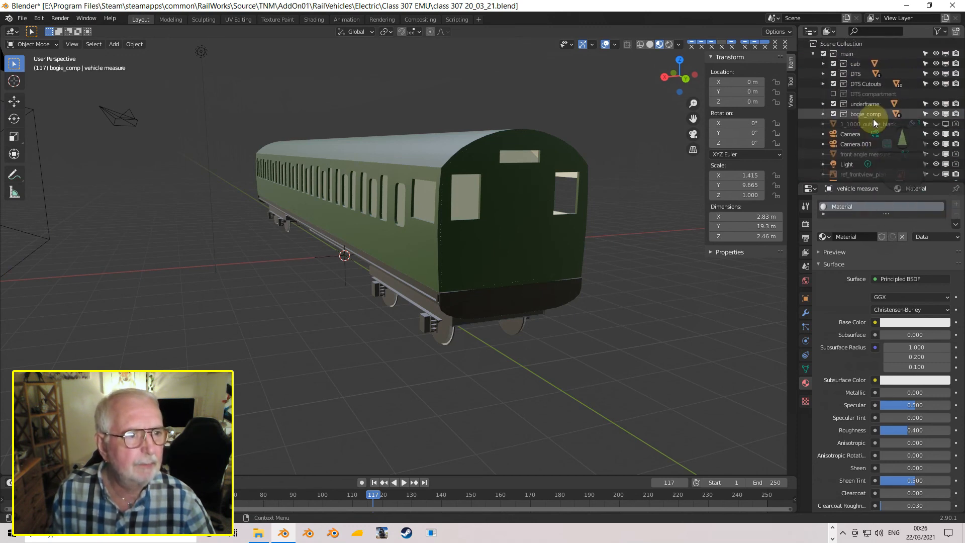
pyautogui.click(852, 74)
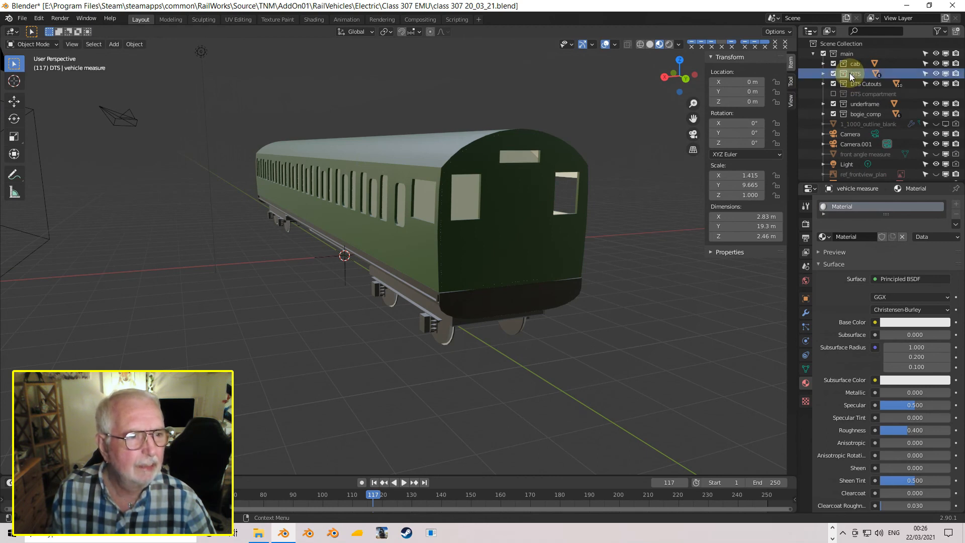
pyautogui.moveTo(850, 73); pyautogui.dragTo(850, 153)
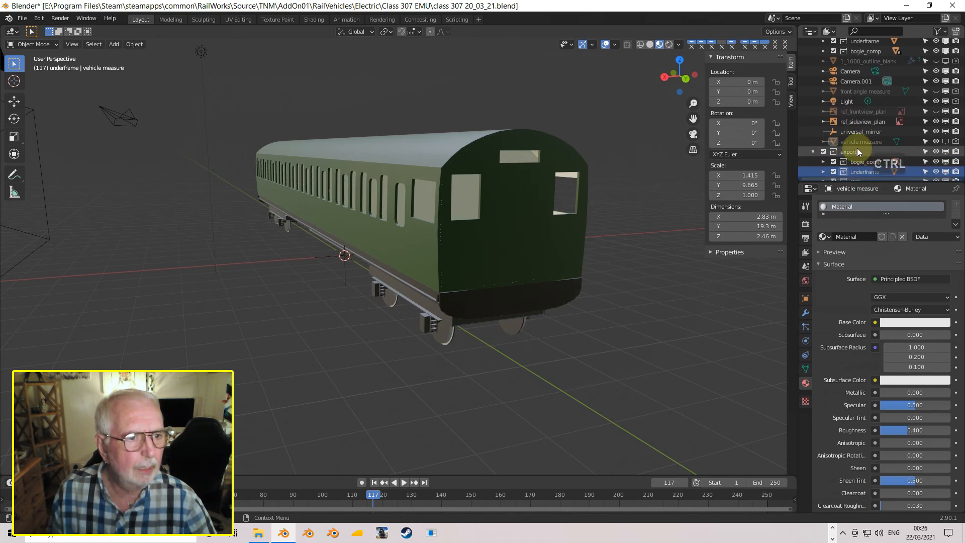
# - Exclude the cab, DTS, DTS Cutouts, underframe and bogie_comp collections under main from the view layer
pyautogui.scroll(5, 850, 107)
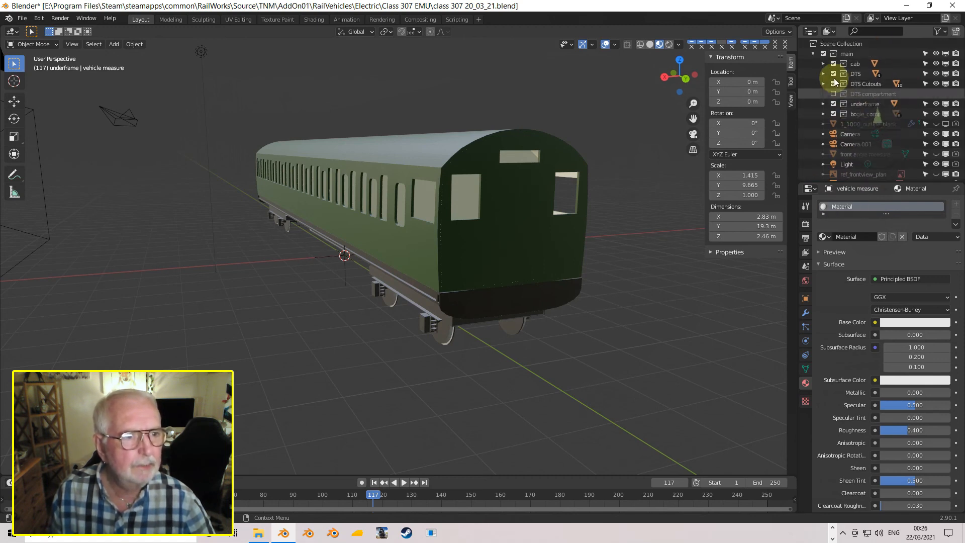
pyautogui.click(834, 63)
pyautogui.click(834, 74)
pyautogui.moveTo(834, 84); pyautogui.dragTo(833, 114)
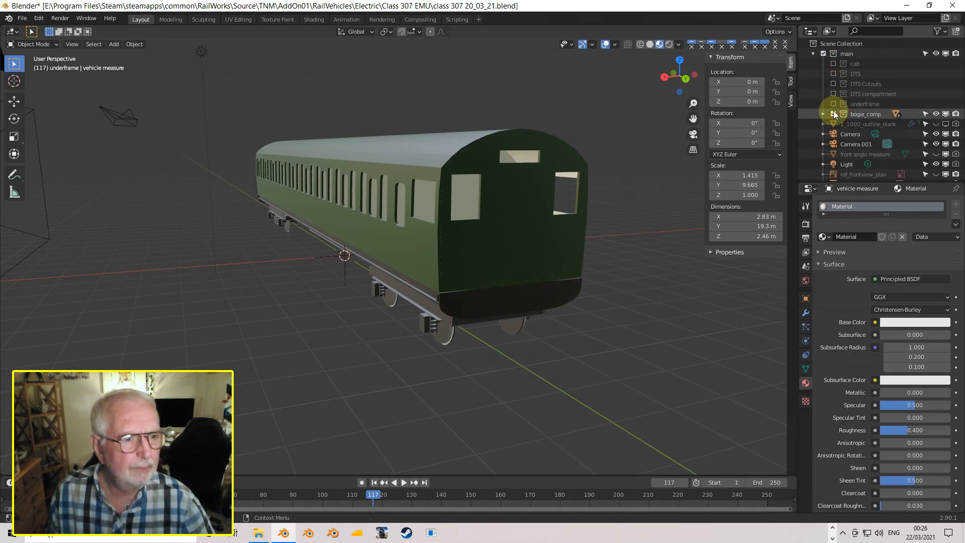
# - Check the export collection's contents by switching it off and on and selecting the underframe 1_500_uf
pyautogui.scroll(-3, 862, 129)
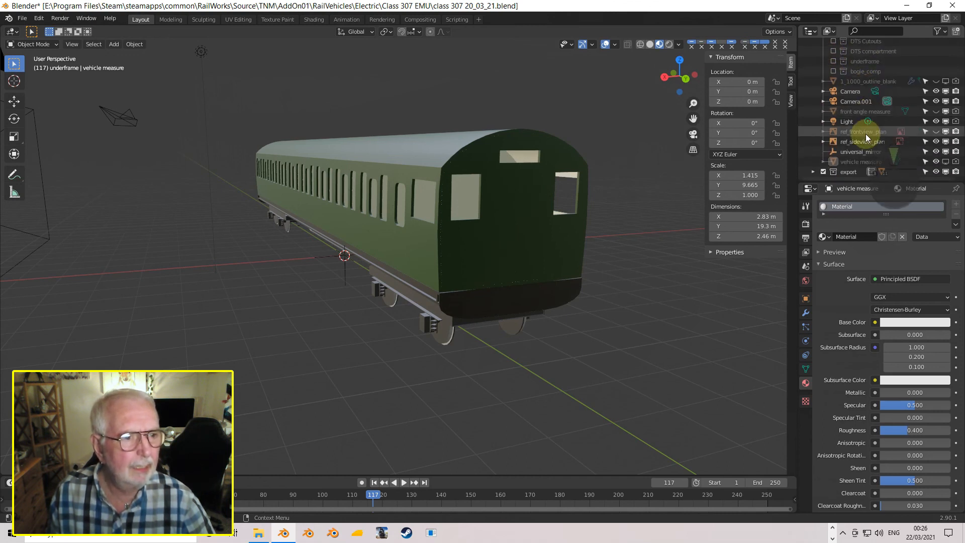
pyautogui.click(824, 171)
pyautogui.click(824, 172)
pyautogui.click(823, 172)
pyautogui.click(824, 172)
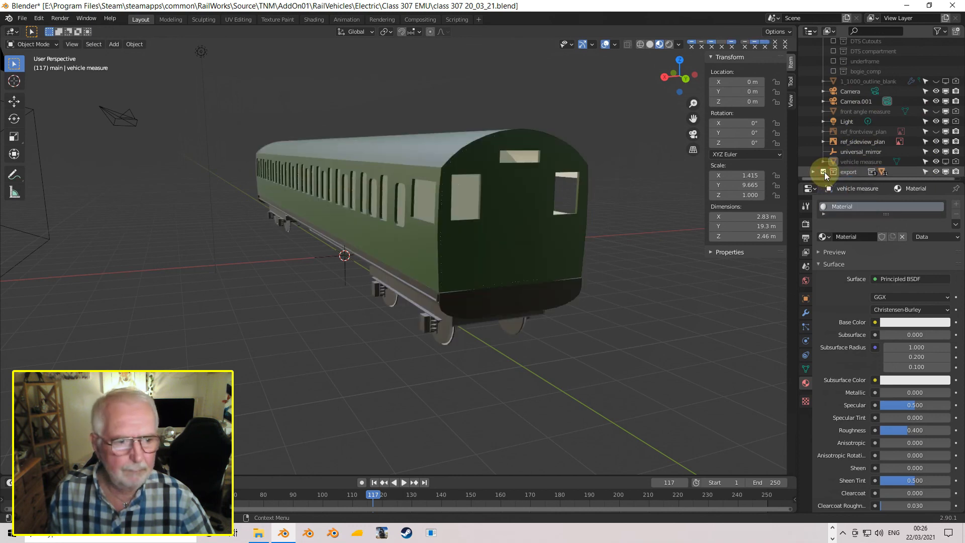
pyautogui.click(508, 315)
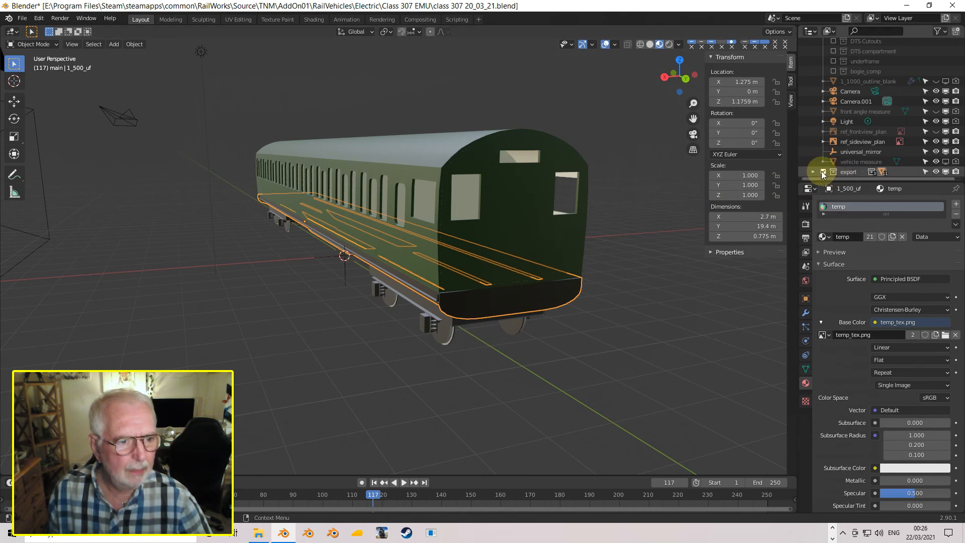
pyautogui.scroll(3, 850, 116)
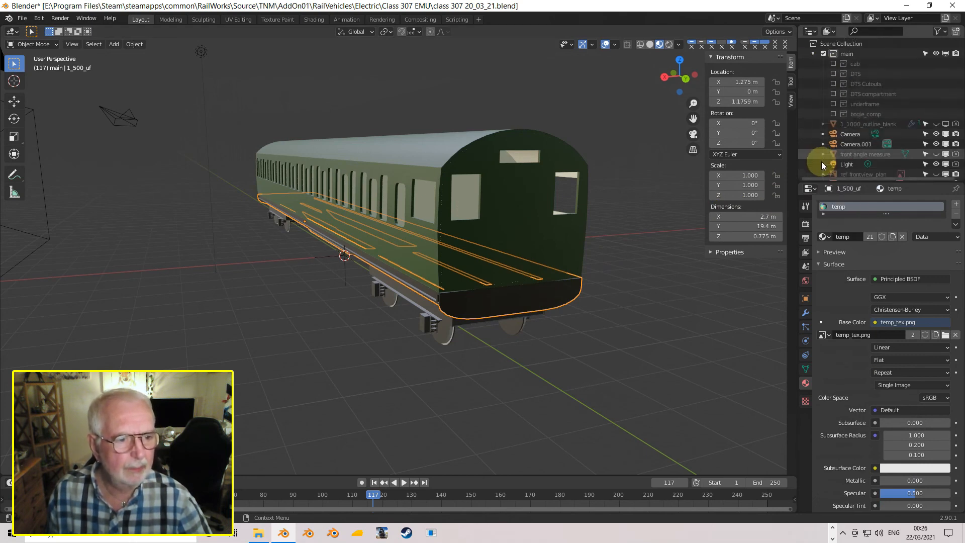
pyautogui.scroll(-3, 827, 171)
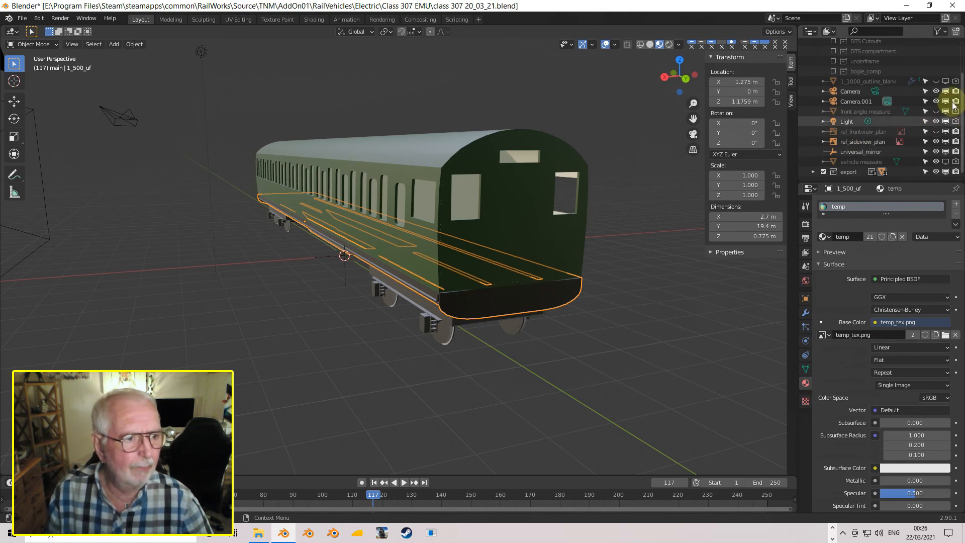
# - Select all objects in the export collection and export them as class_307_DTS.igs in the Class 307 EMU folder
pyautogui.rightClick(833, 173)
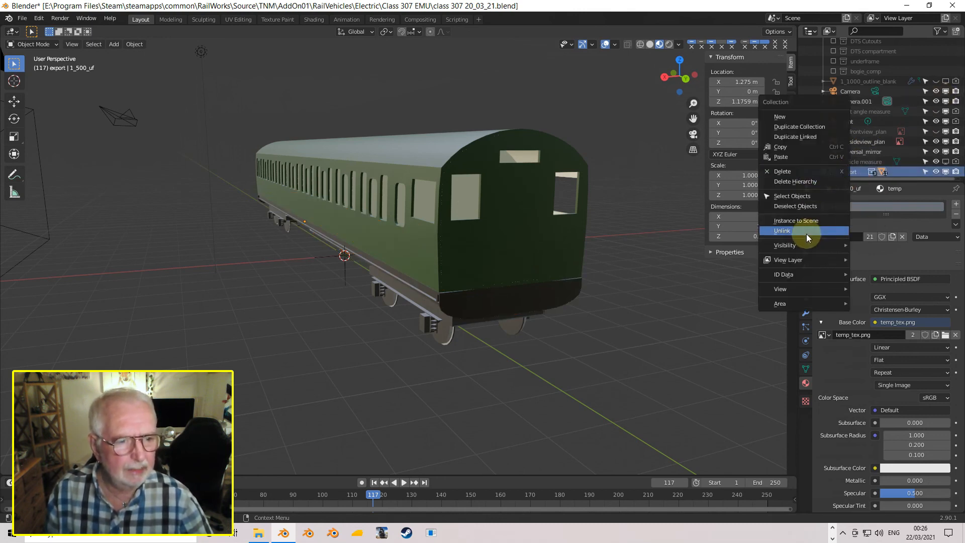
pyautogui.click(787, 196)
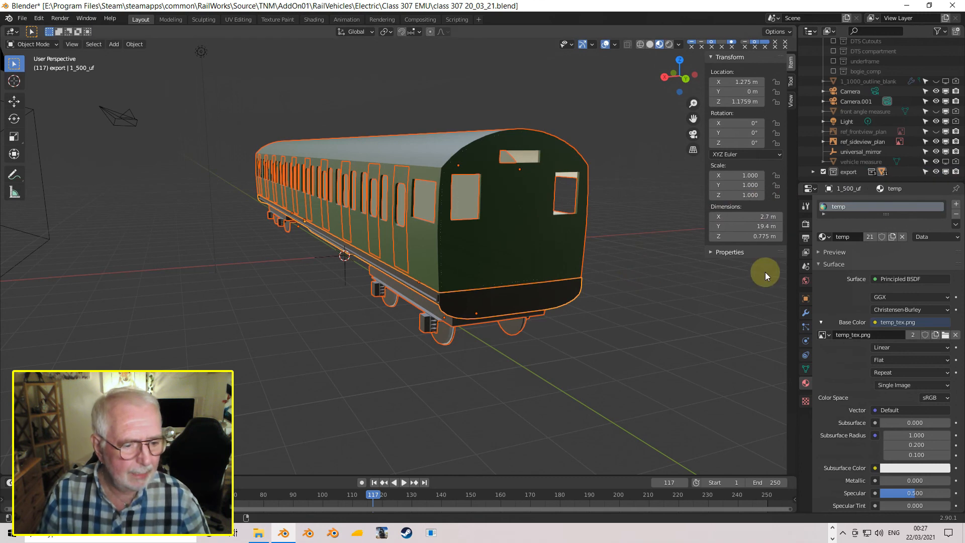
pyautogui.click(807, 267)
pyautogui.click(849, 406)
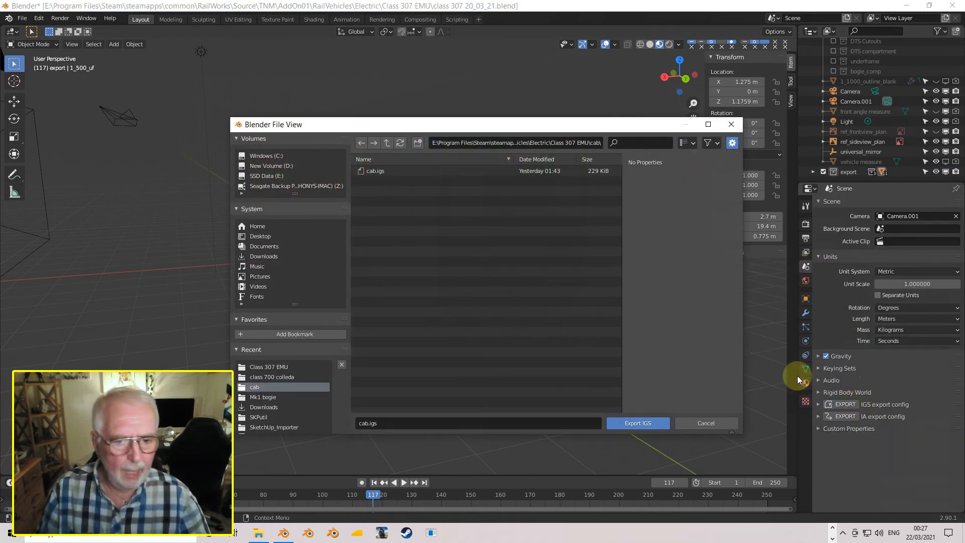
pyautogui.click(388, 143)
pyautogui.click(391, 211)
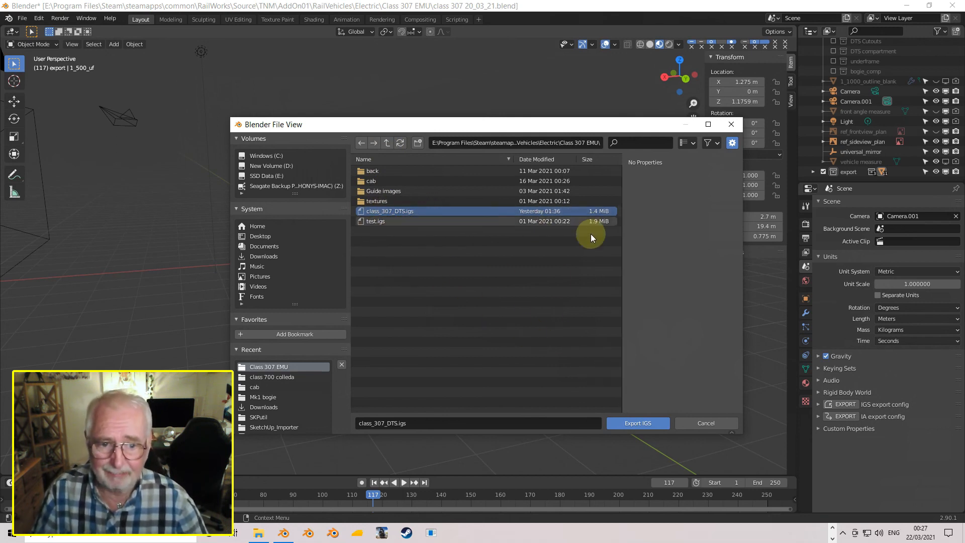
pyautogui.click(641, 424)
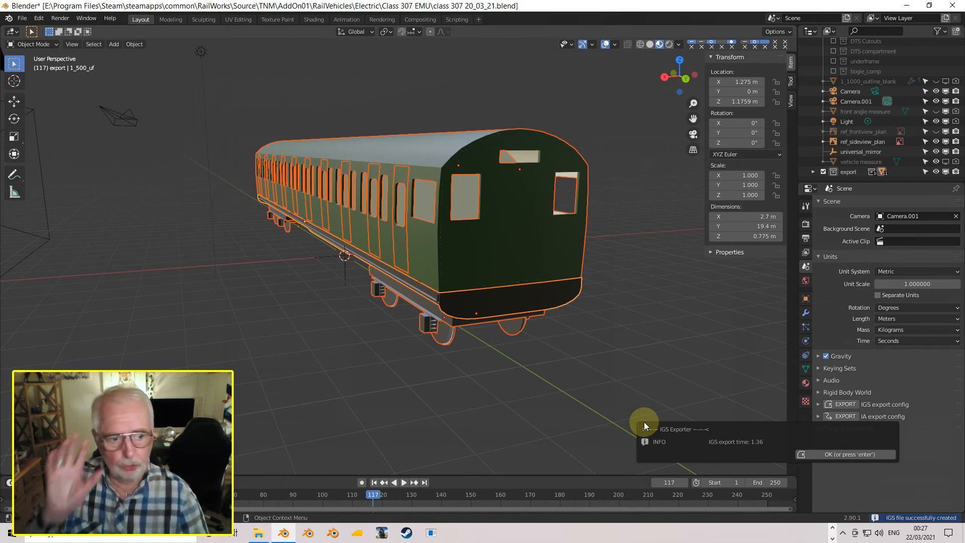
pyautogui.scroll(3, 833, 125)
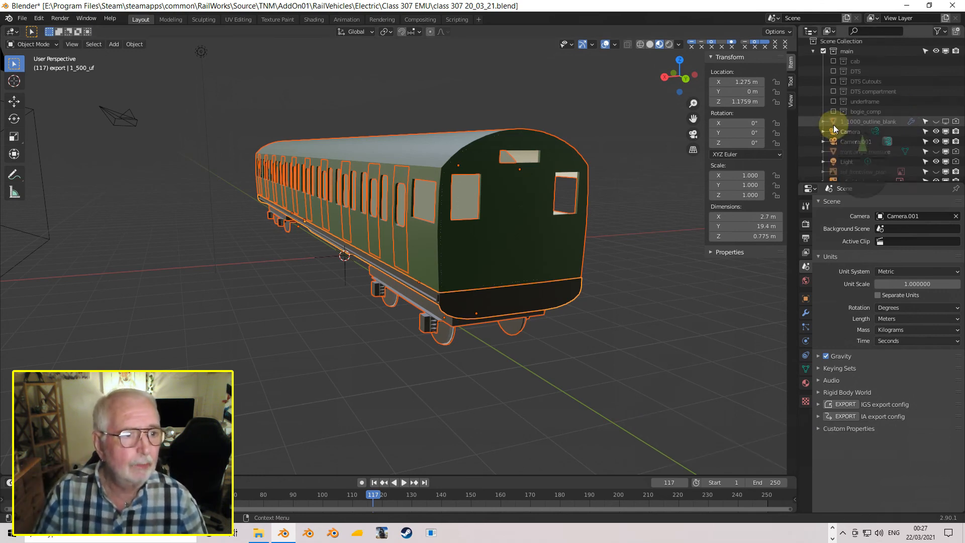
pyautogui.scroll(-3, 855, 125)
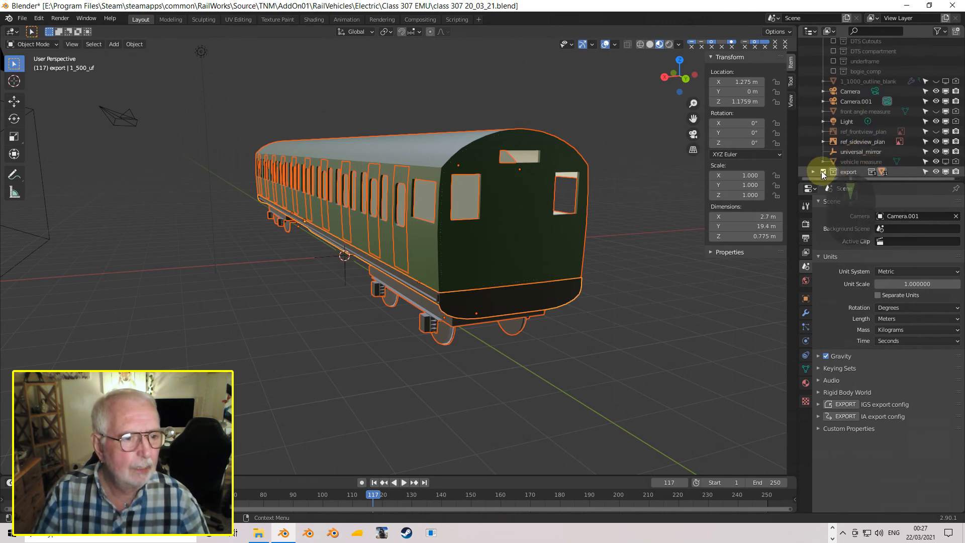
# - Exclude the export collection from the view layer and include the cab collection under main instead
pyautogui.click(823, 172)
pyautogui.scroll(4, 859, 99)
pyautogui.click(834, 64)
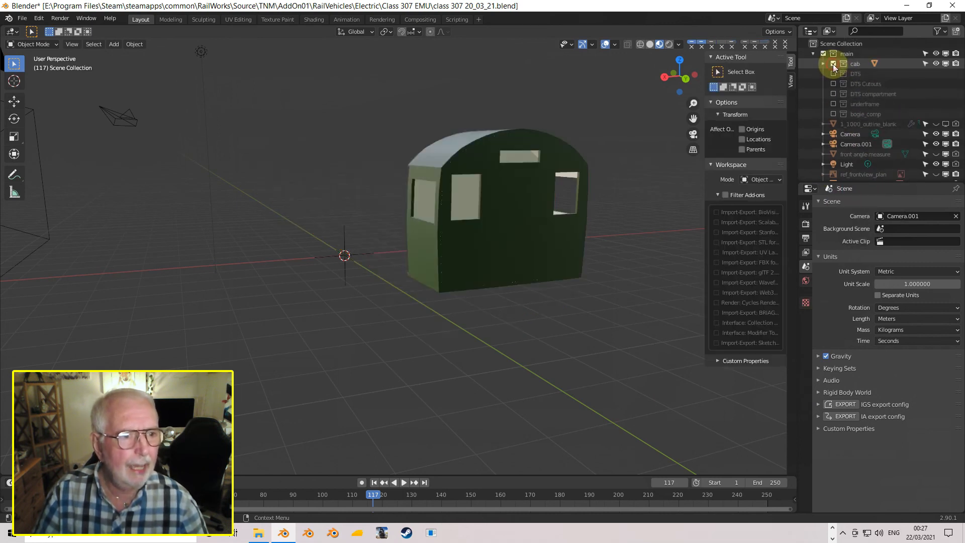
pyautogui.click(846, 63)
pyautogui.moveTo(490, 214); pyautogui.dragTo(499, 194, button='middle')
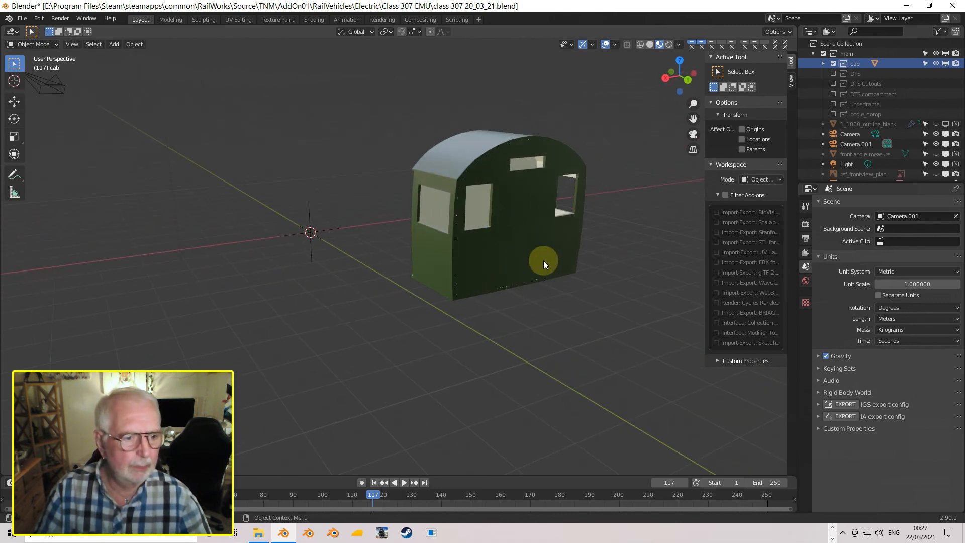
# - Select the 1_1000_cab object and check its material, then return to the scene settings
pyautogui.click(520, 260)
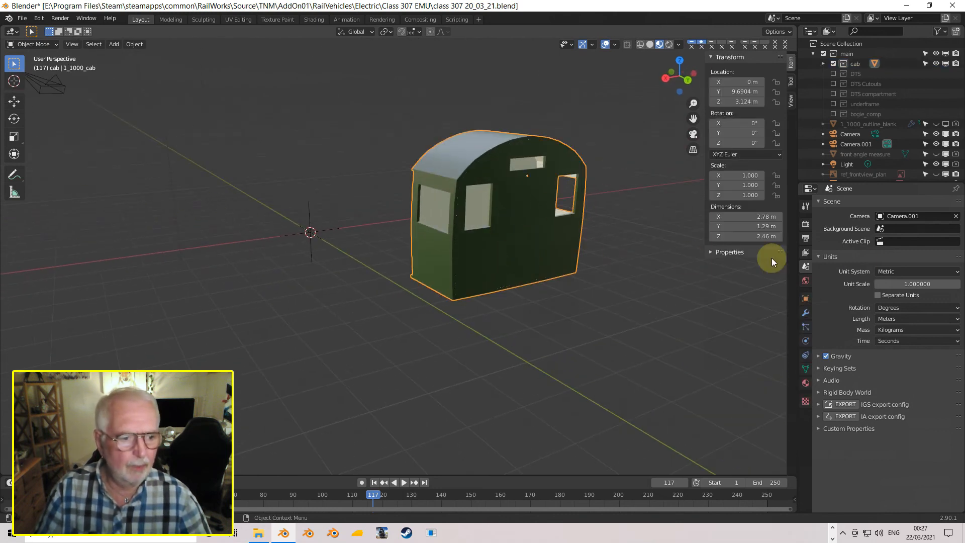
pyautogui.click(806, 384)
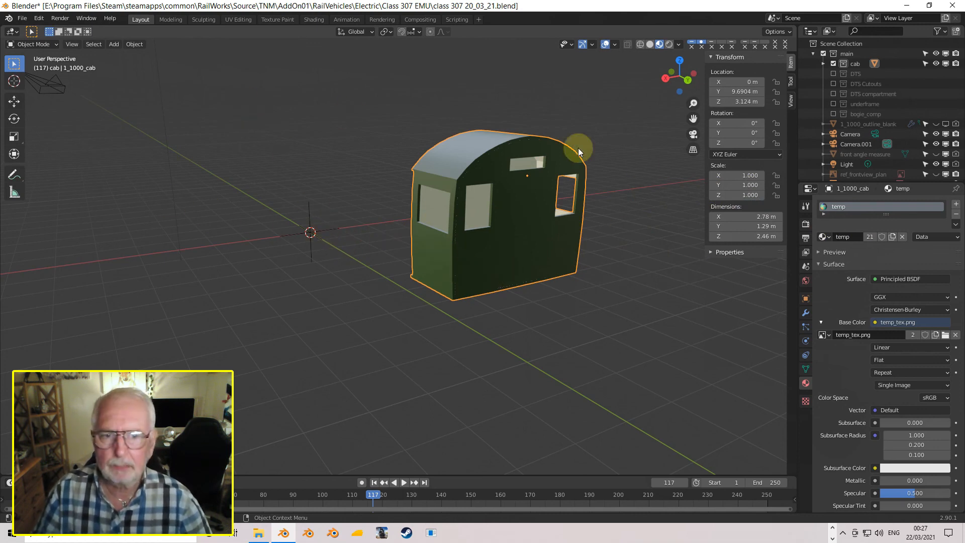
pyautogui.click(806, 265)
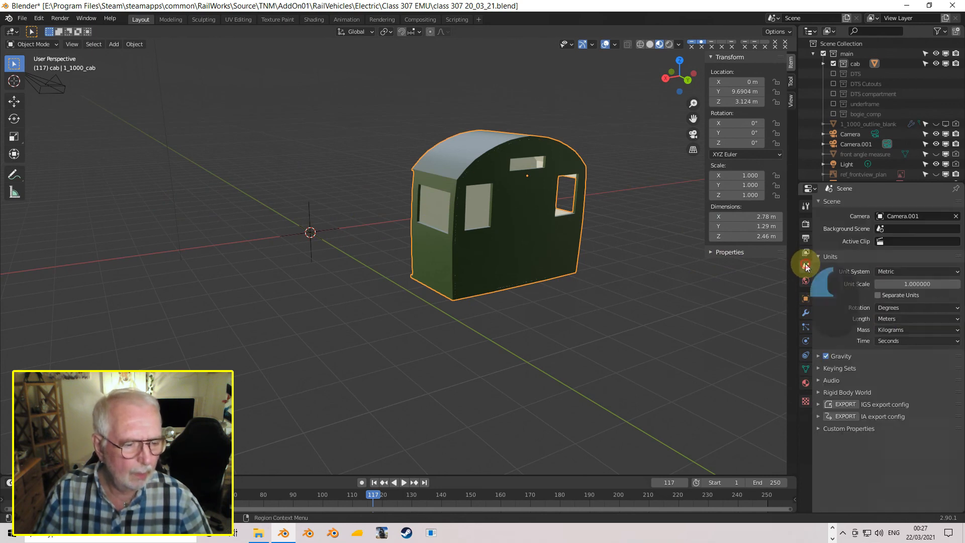
# - Export the selected cab object as an IGS file in the cab folder inside Class 307 EMU
pyautogui.click(846, 406)
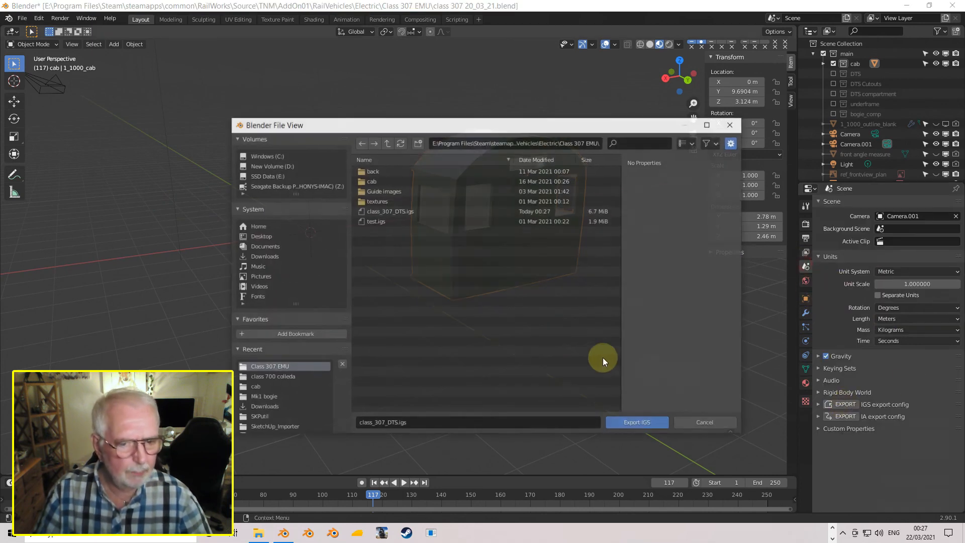
pyautogui.click(373, 181)
pyautogui.click(373, 172)
pyautogui.click(645, 424)
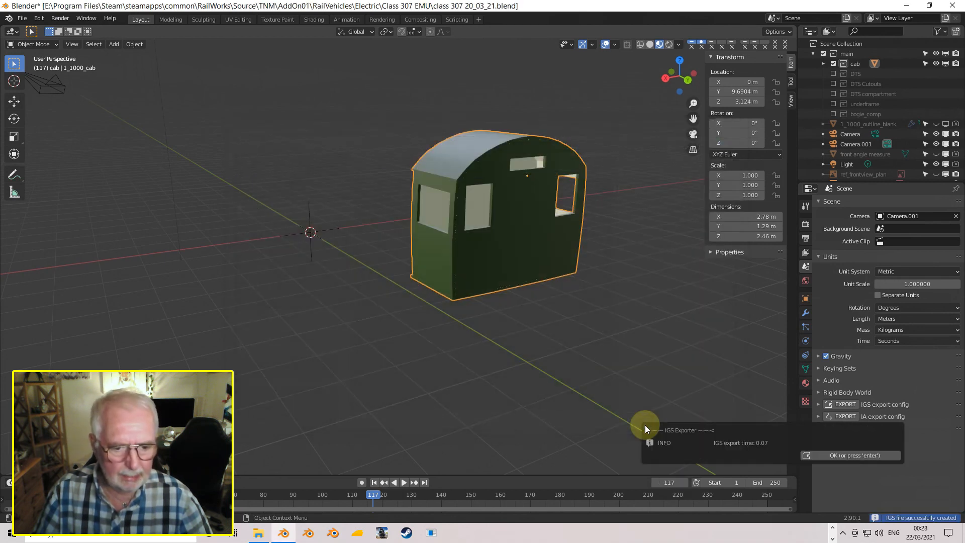